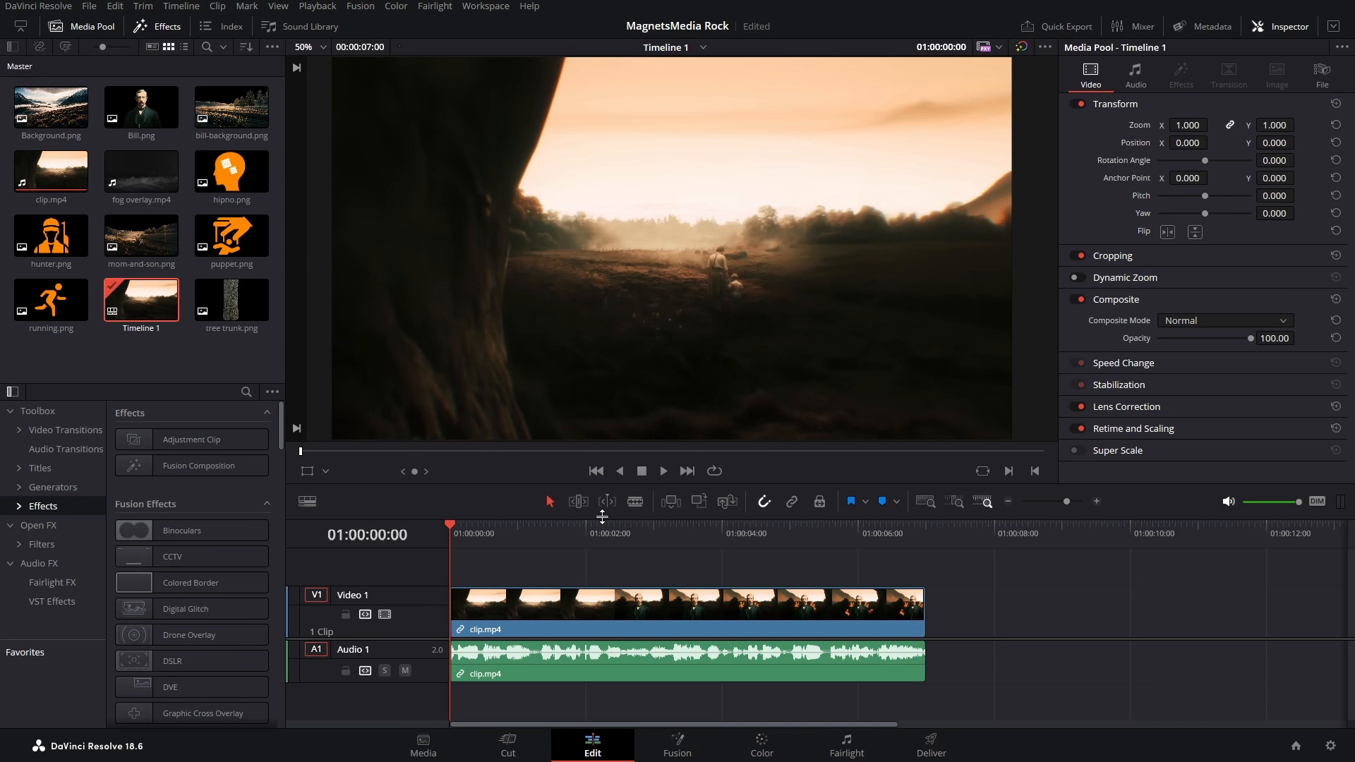
Place a Fusion Composition on the track above clip.mp4, extend it to the clip's end and open it in Fusion.
drag(602, 517, 602, 446)
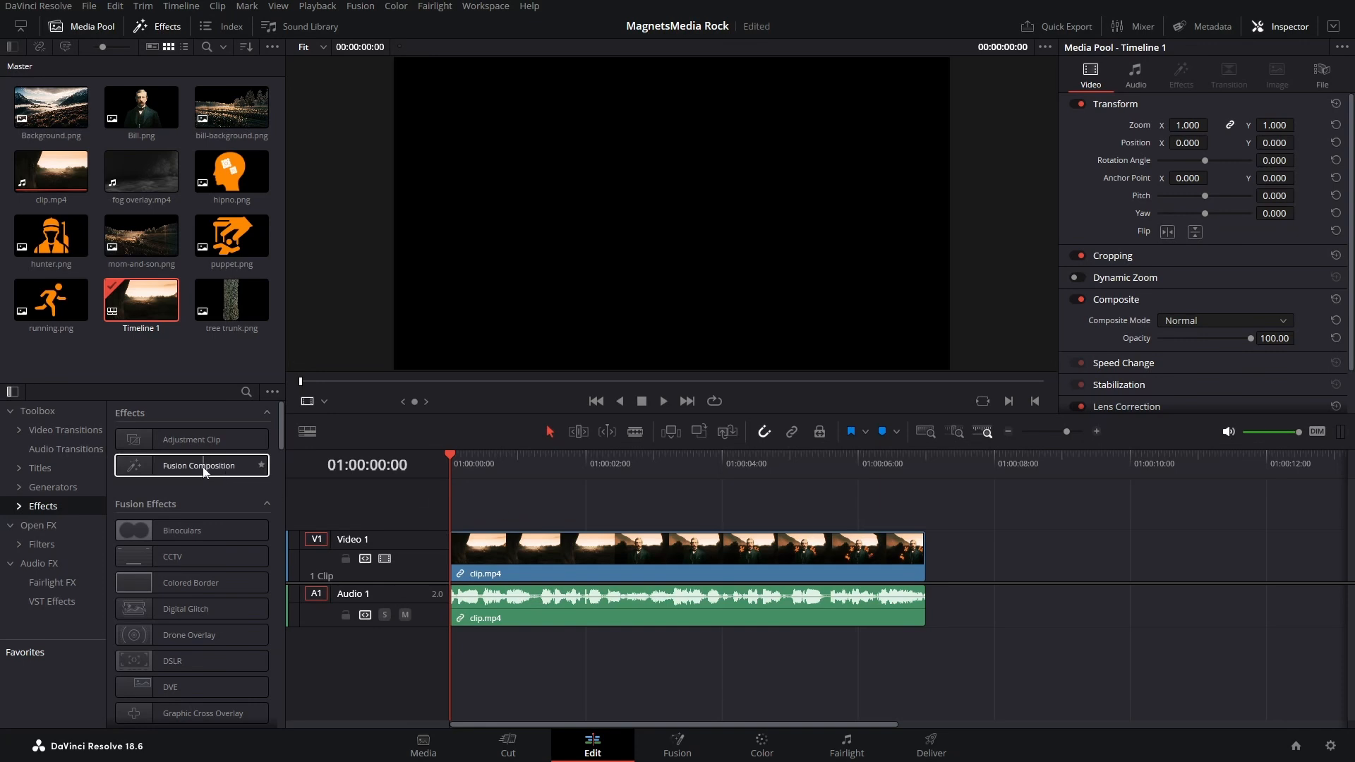
drag(205, 467, 455, 515)
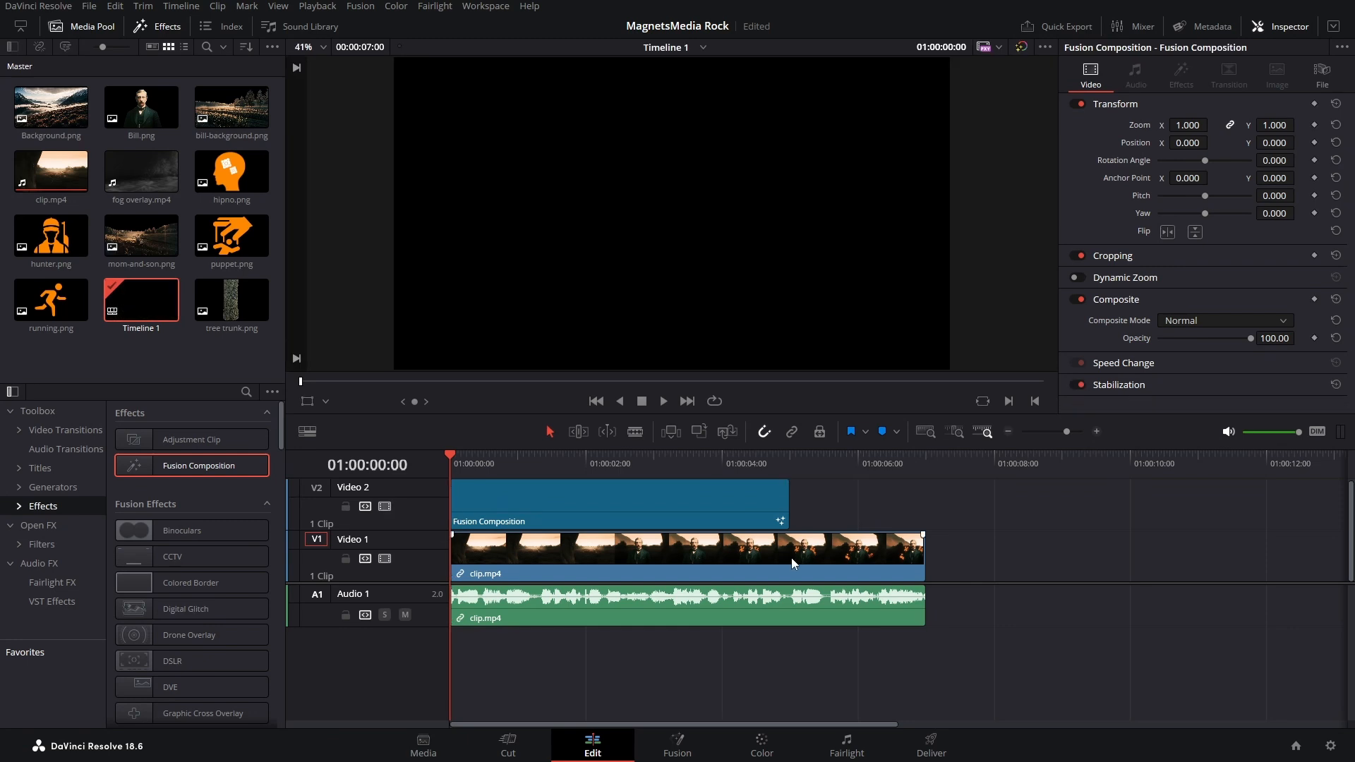
drag(788, 505, 930, 520)
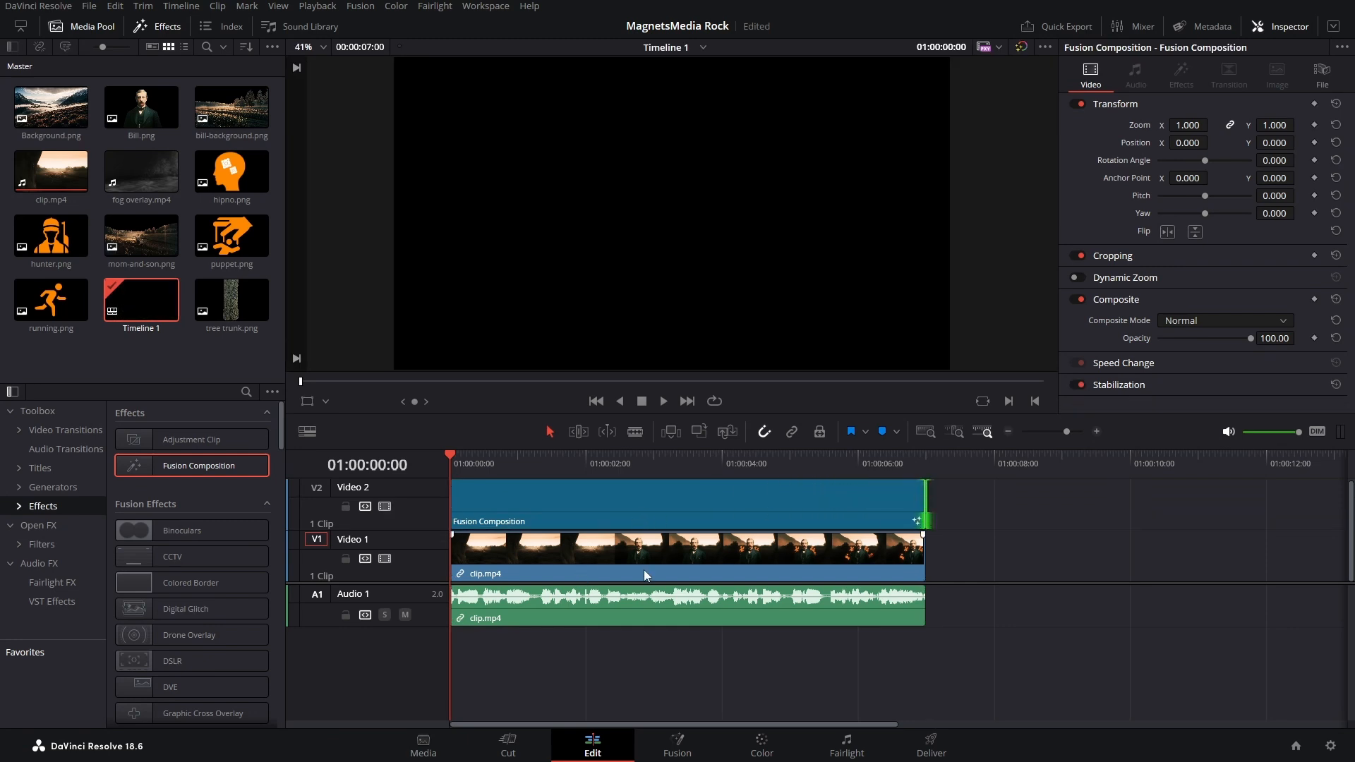
click(575, 509)
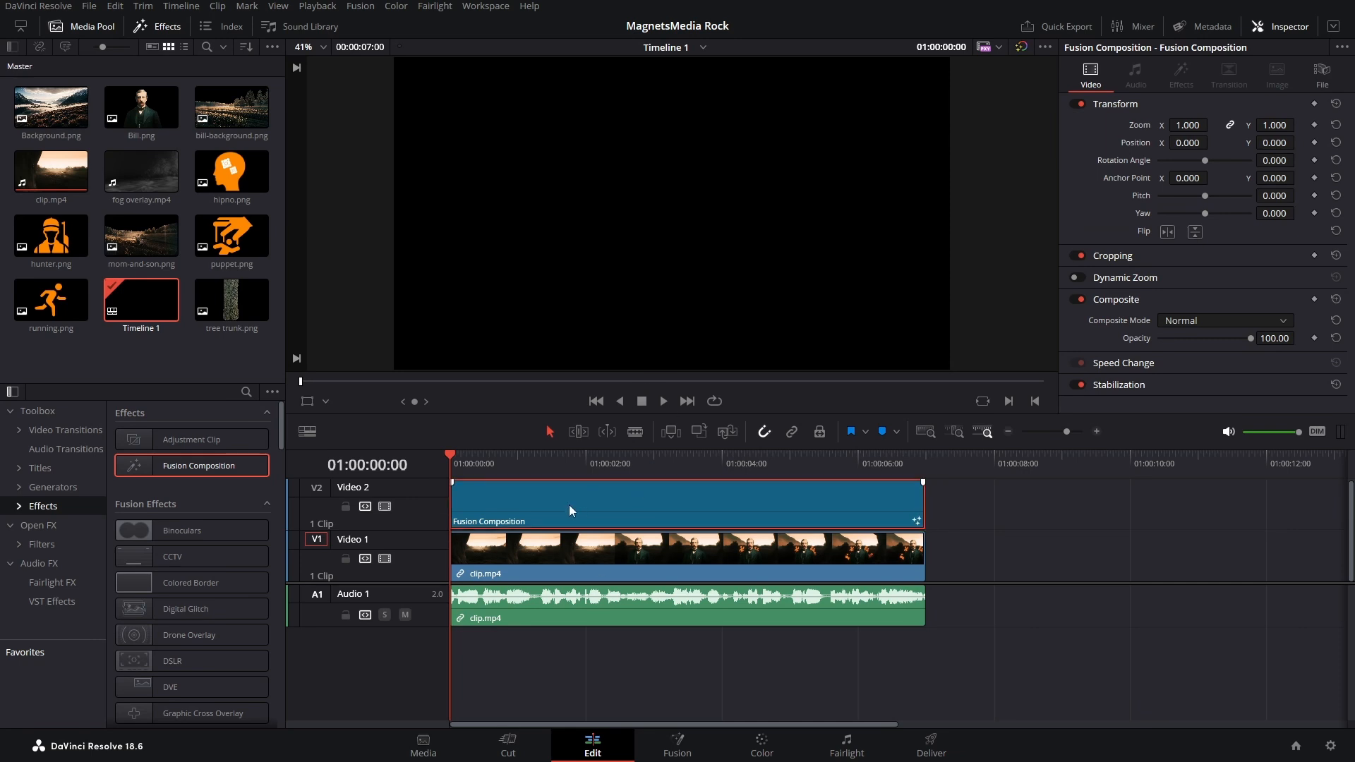
click(683, 757)
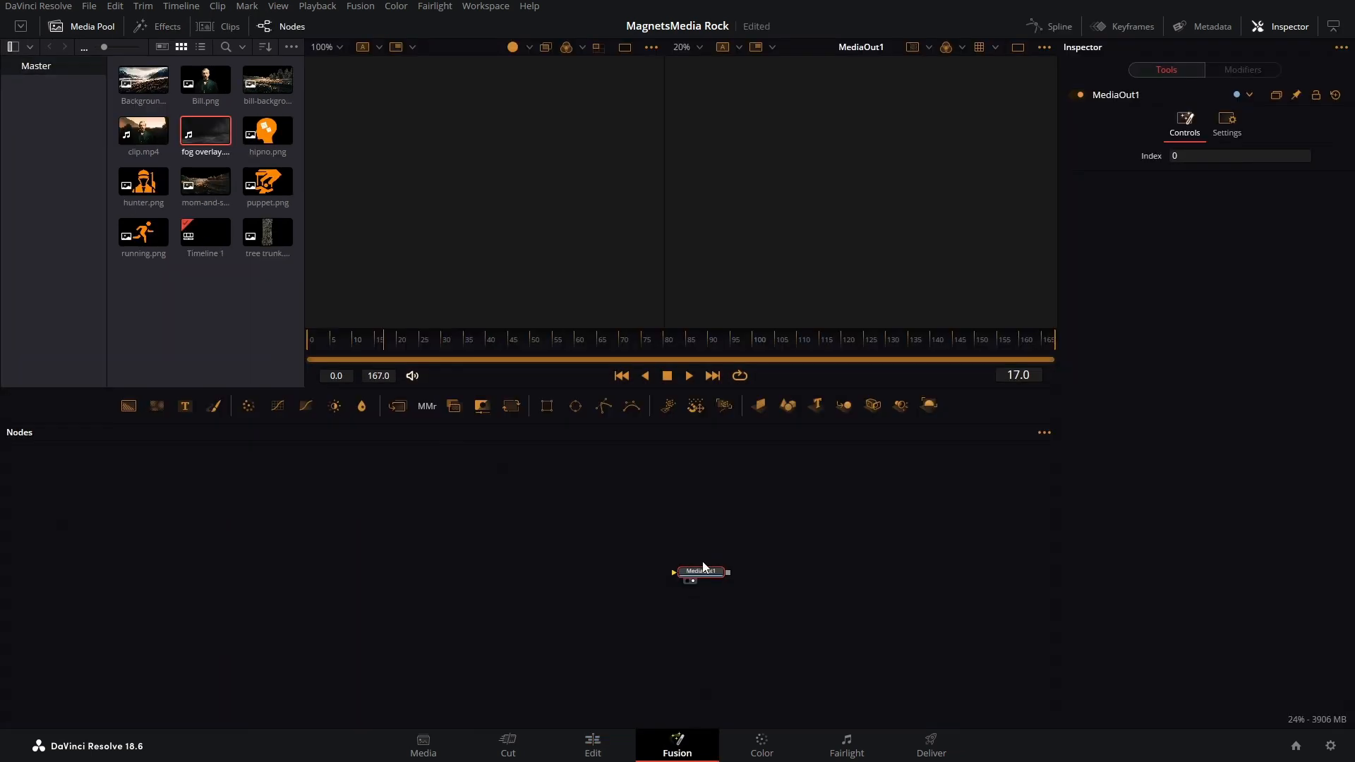
Add a Background node feeding MediaOut1 and make it fully transparent with an alpha of 0.
drag(129, 408, 734, 581)
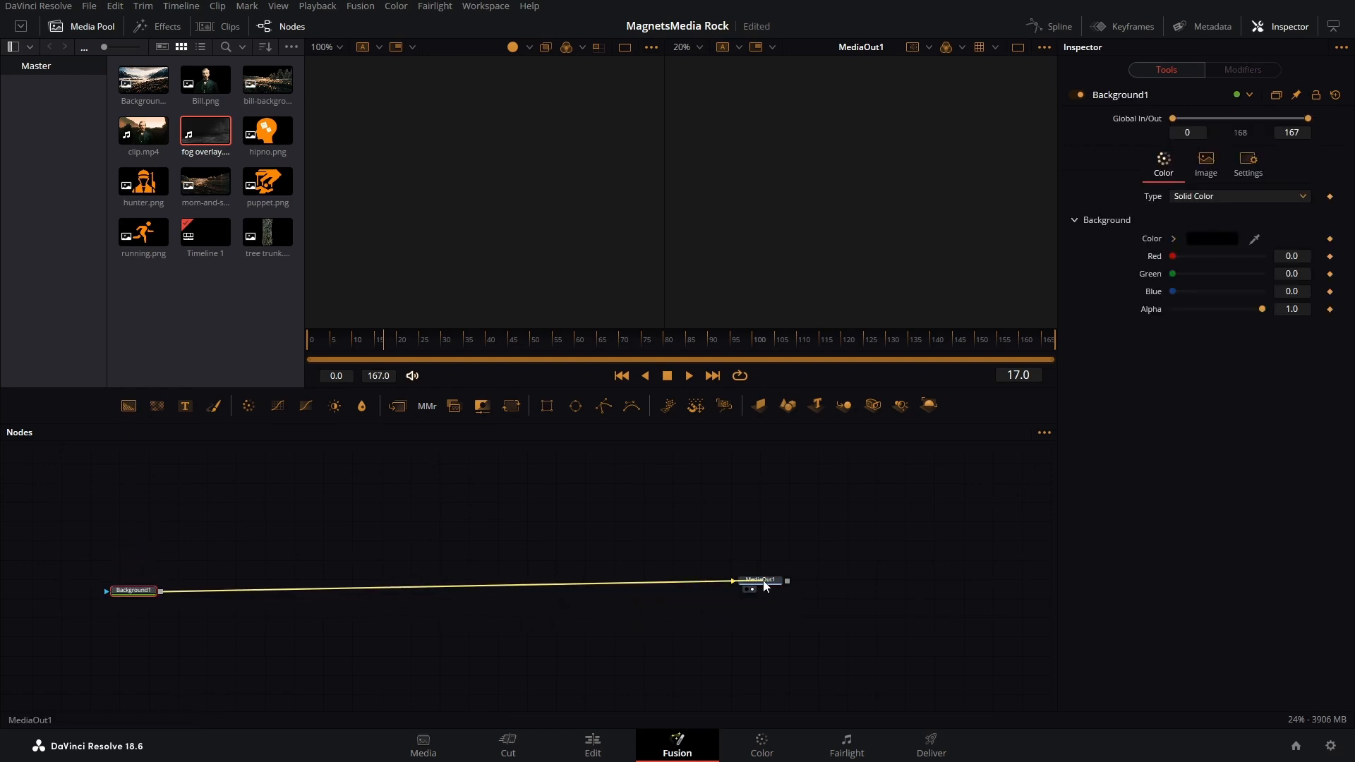
drag(144, 599, 150, 595)
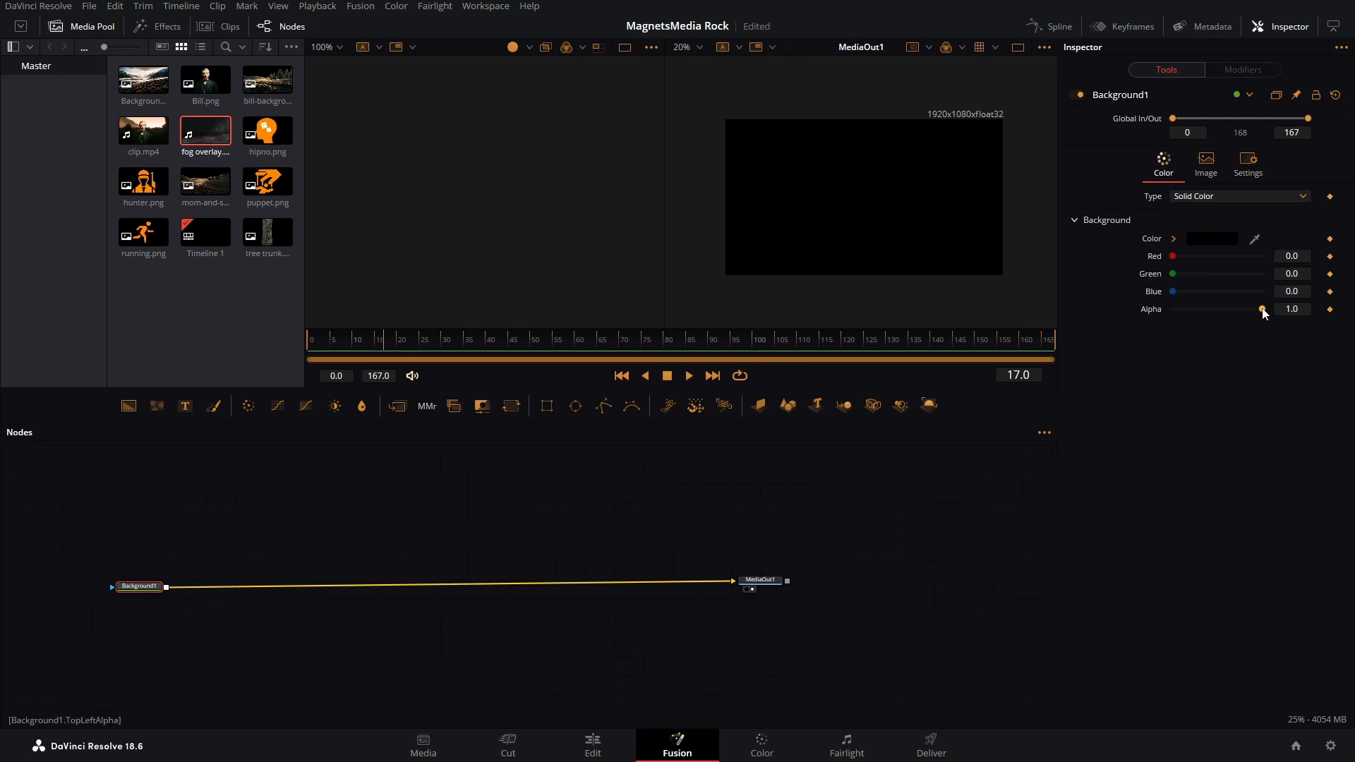
drag(1262, 308, 1137, 315)
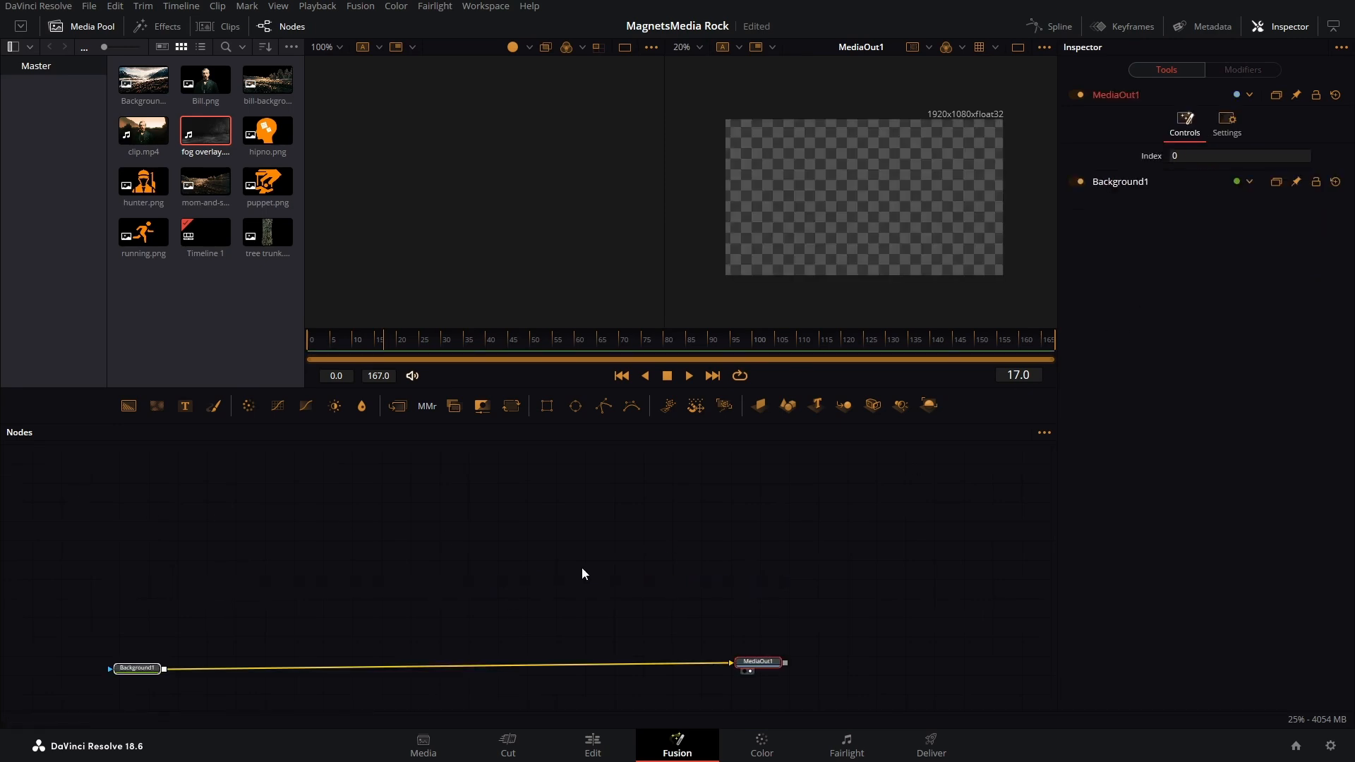
click(583, 570)
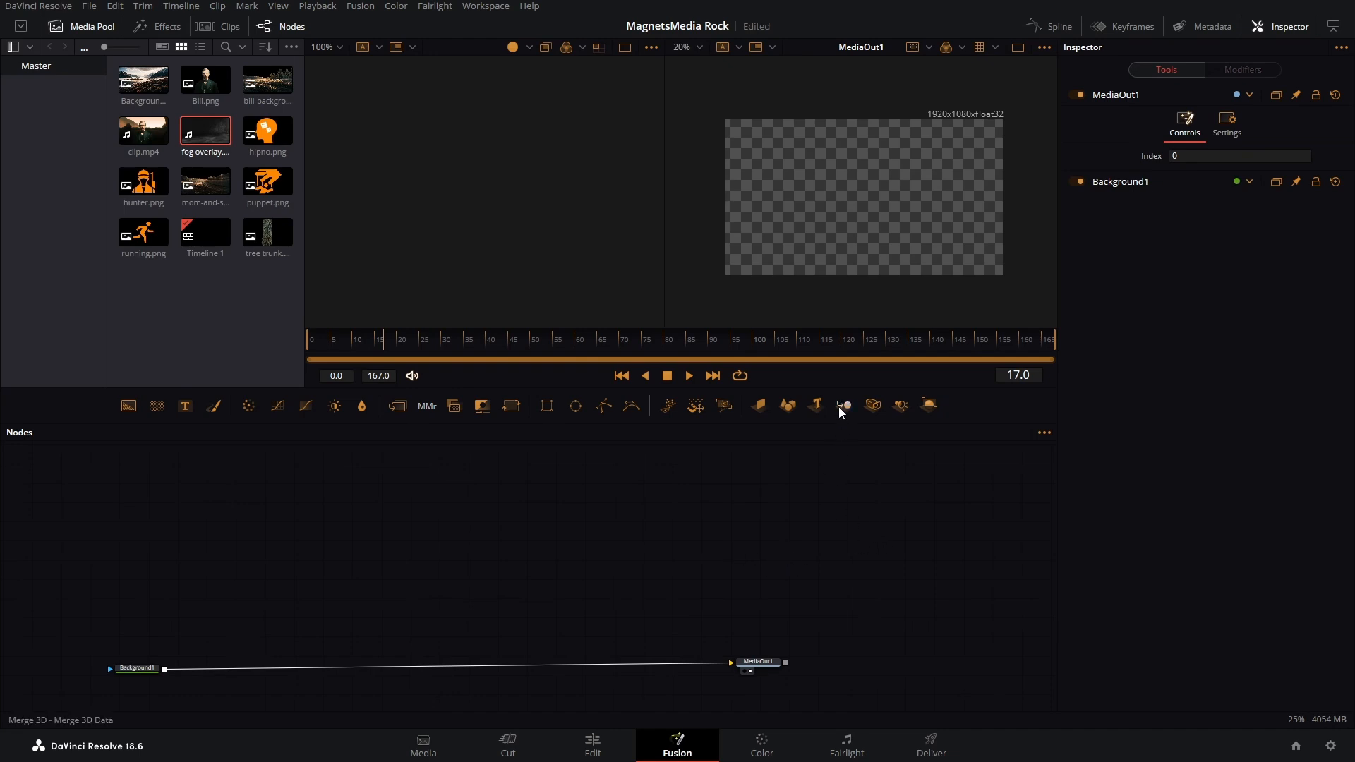
Build a 3D setup with a Camera 3D feeding a Merge 3D, passed through a Renderer 3D and merged over the background.
drag(843, 406, 240, 589)
drag(431, 566, 432, 567)
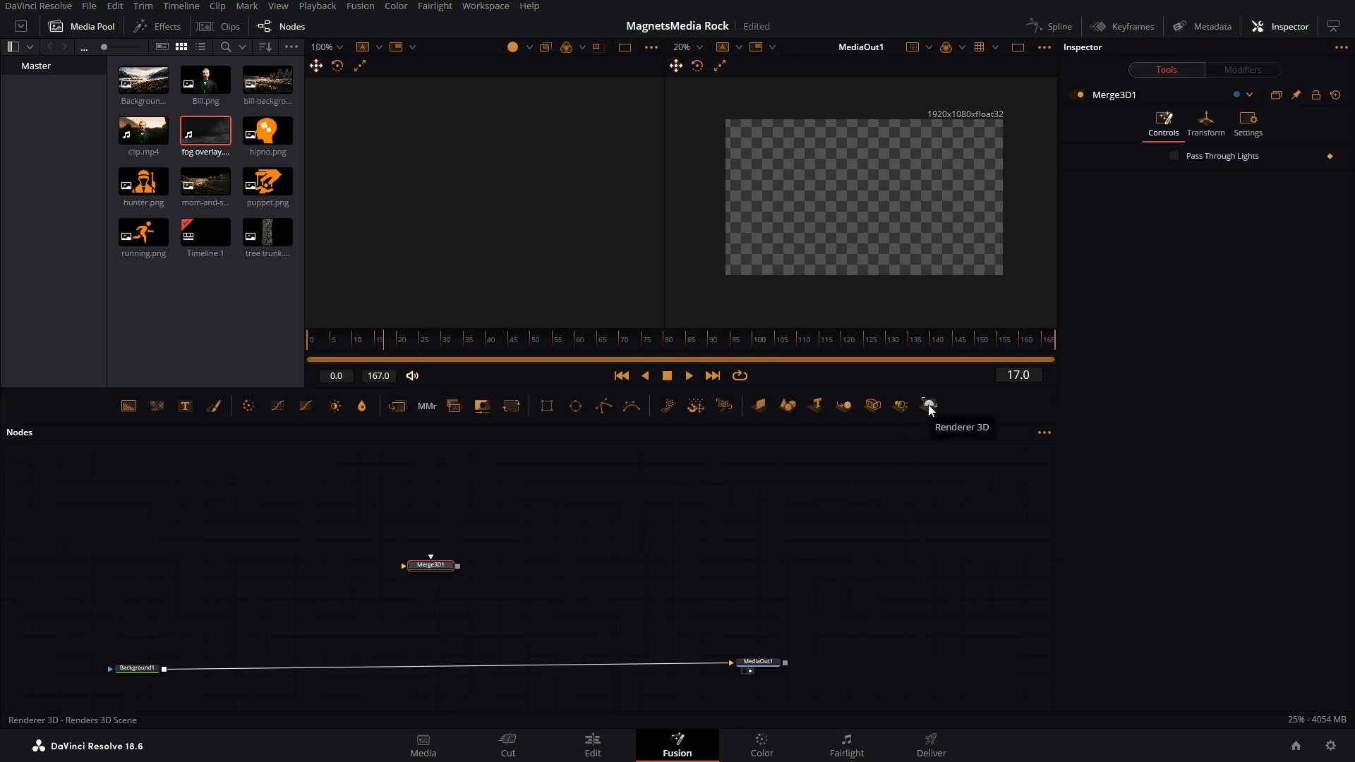
drag(930, 408, 572, 600)
drag(439, 629, 434, 629)
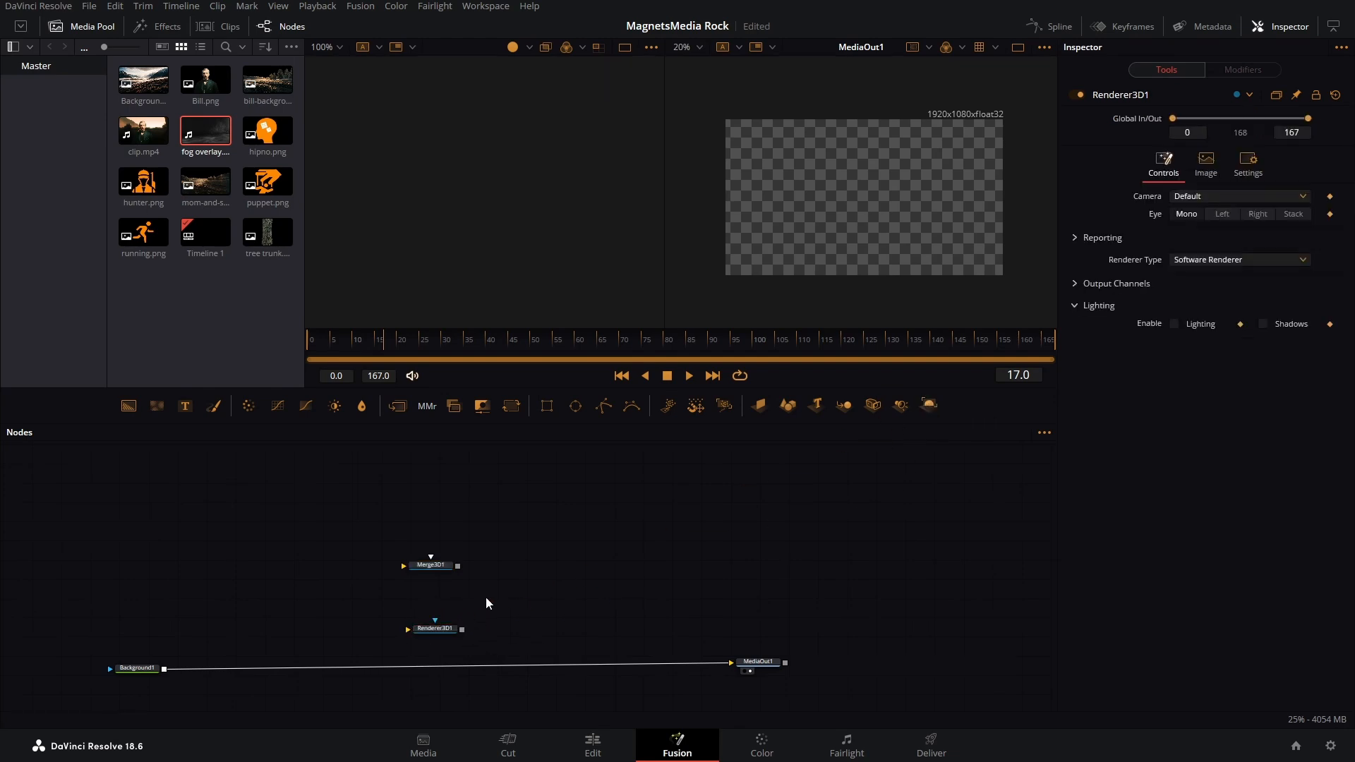
drag(460, 566, 165, 671)
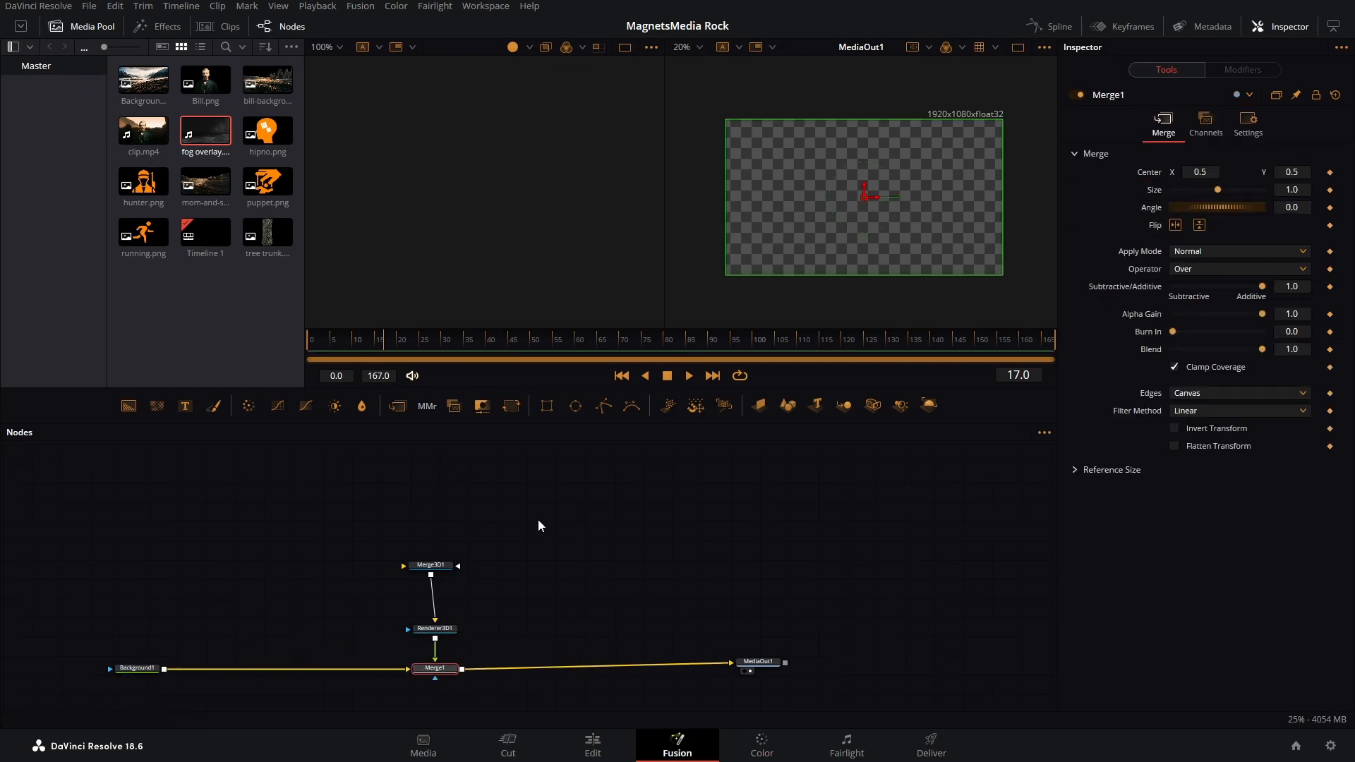
drag(873, 411, 452, 565)
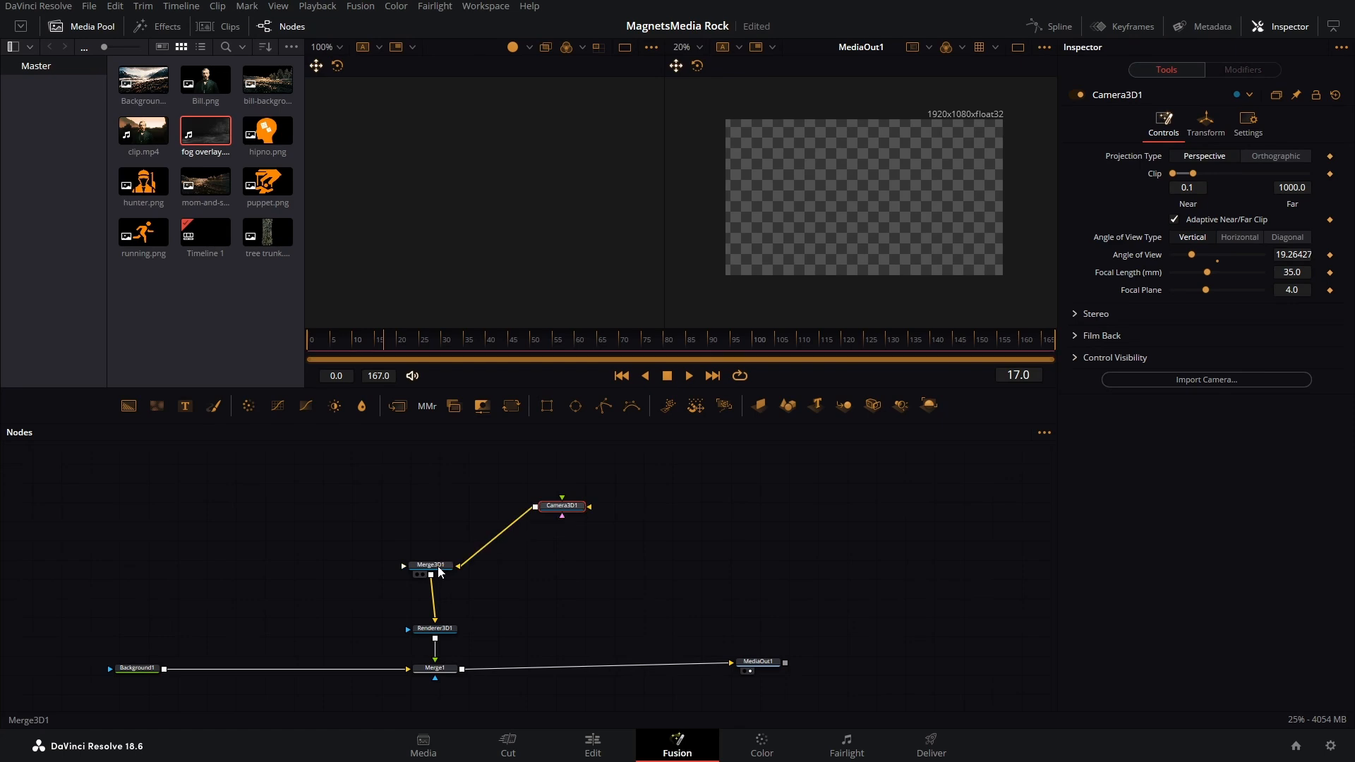
click(441, 567)
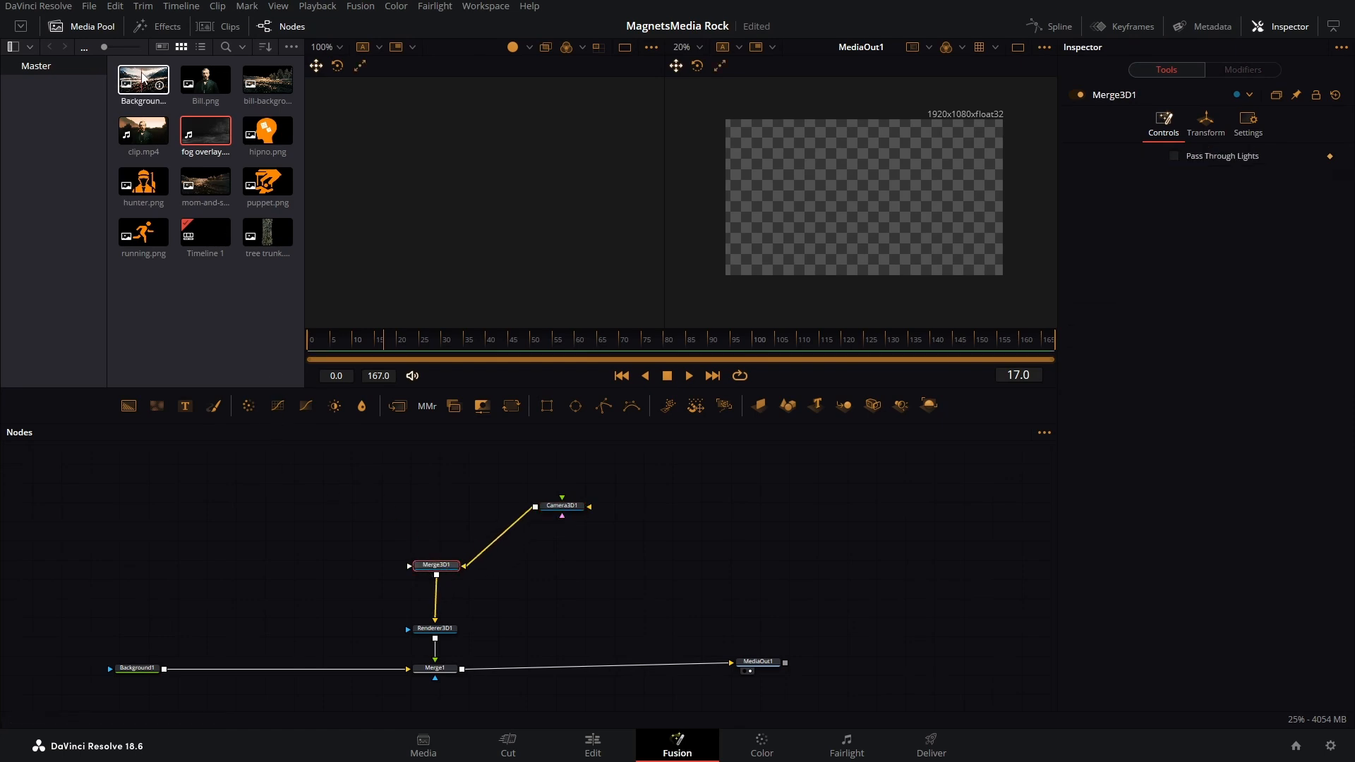
Bring Background.png and bill-background.png into the node graph, renaming their nodes bg and bbg.
drag(143, 78, 166, 548)
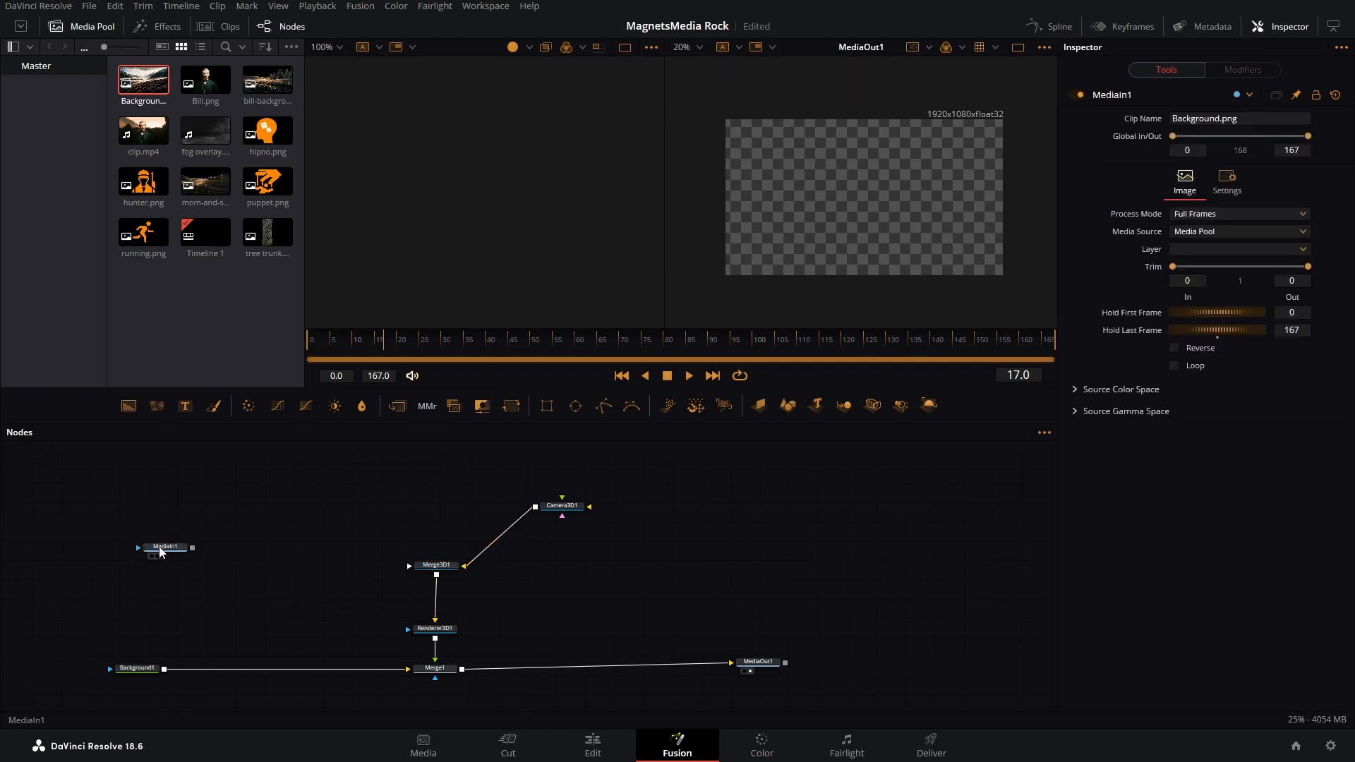
key(F2)
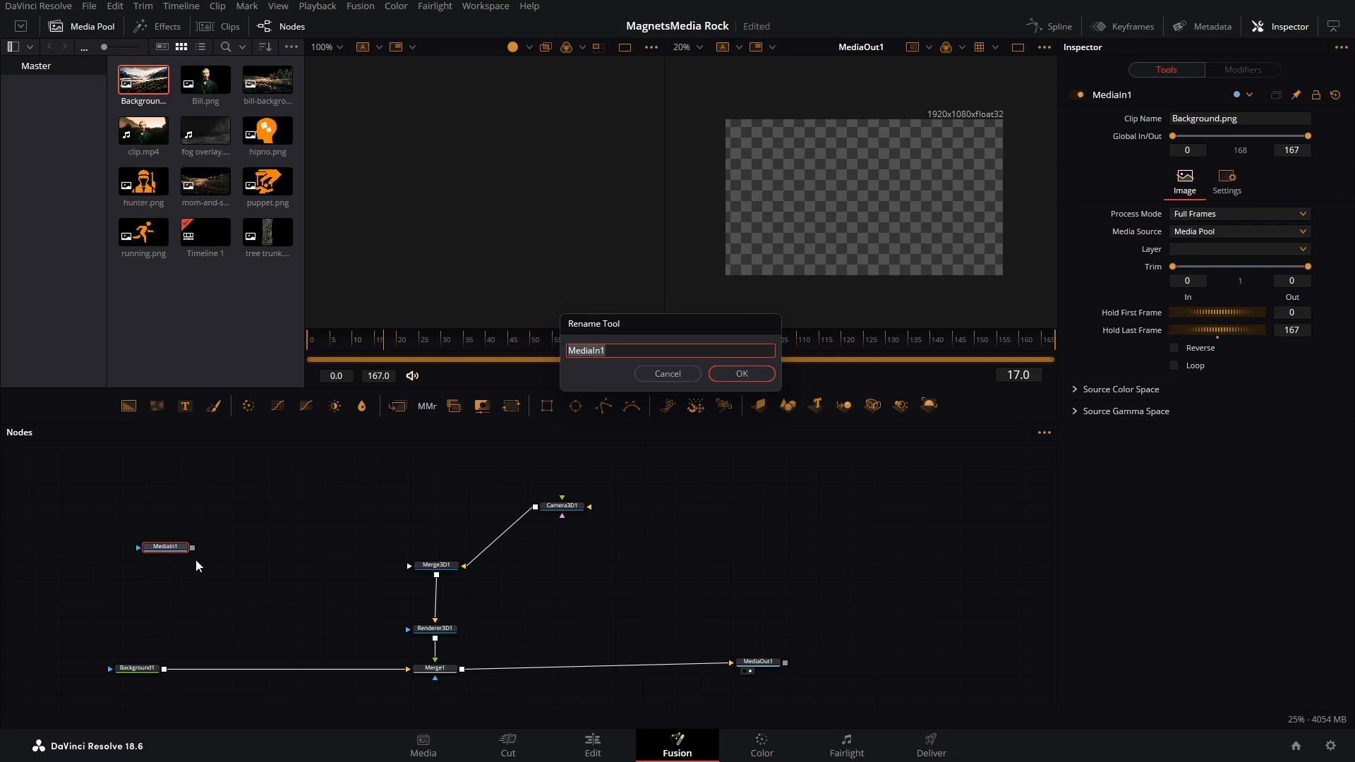
text(bg)
key(Return)
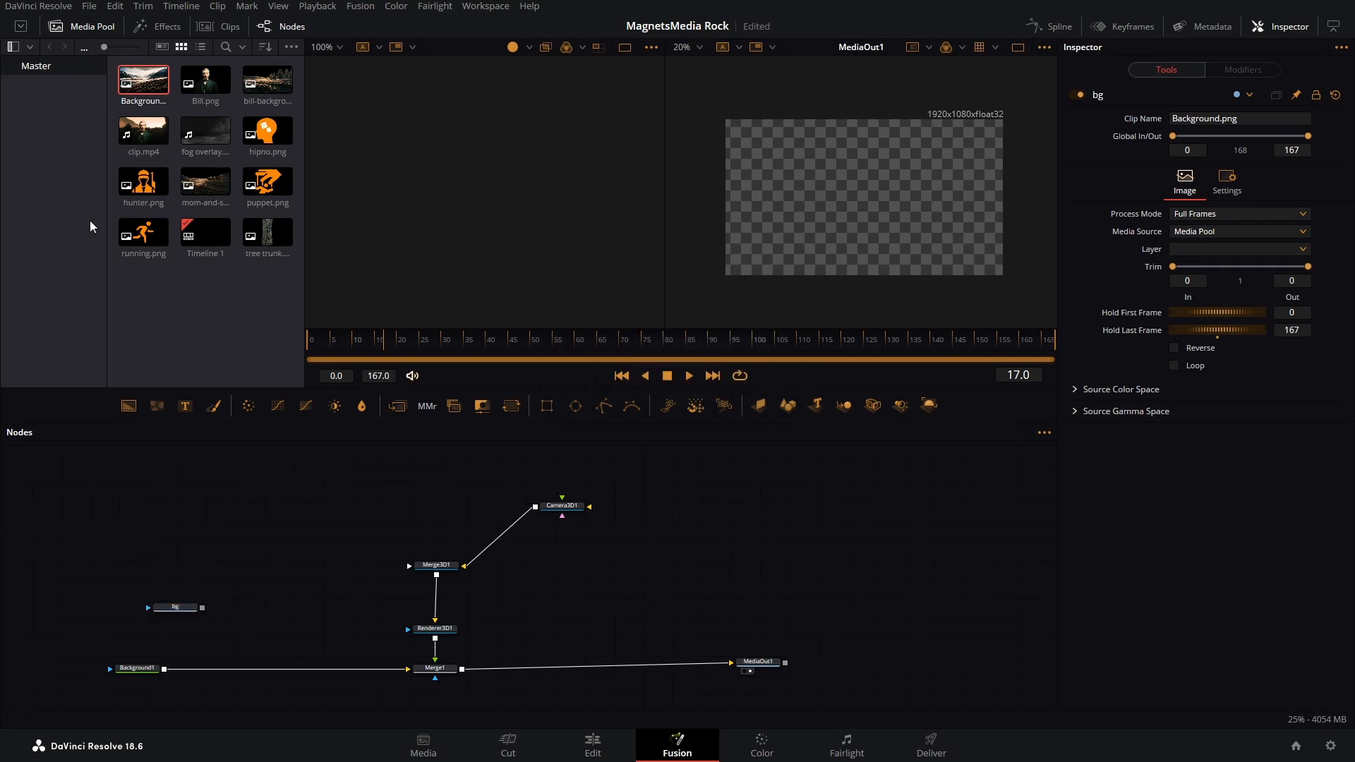
drag(268, 81, 185, 544)
key(F2)
text(bbg)
key(Return)
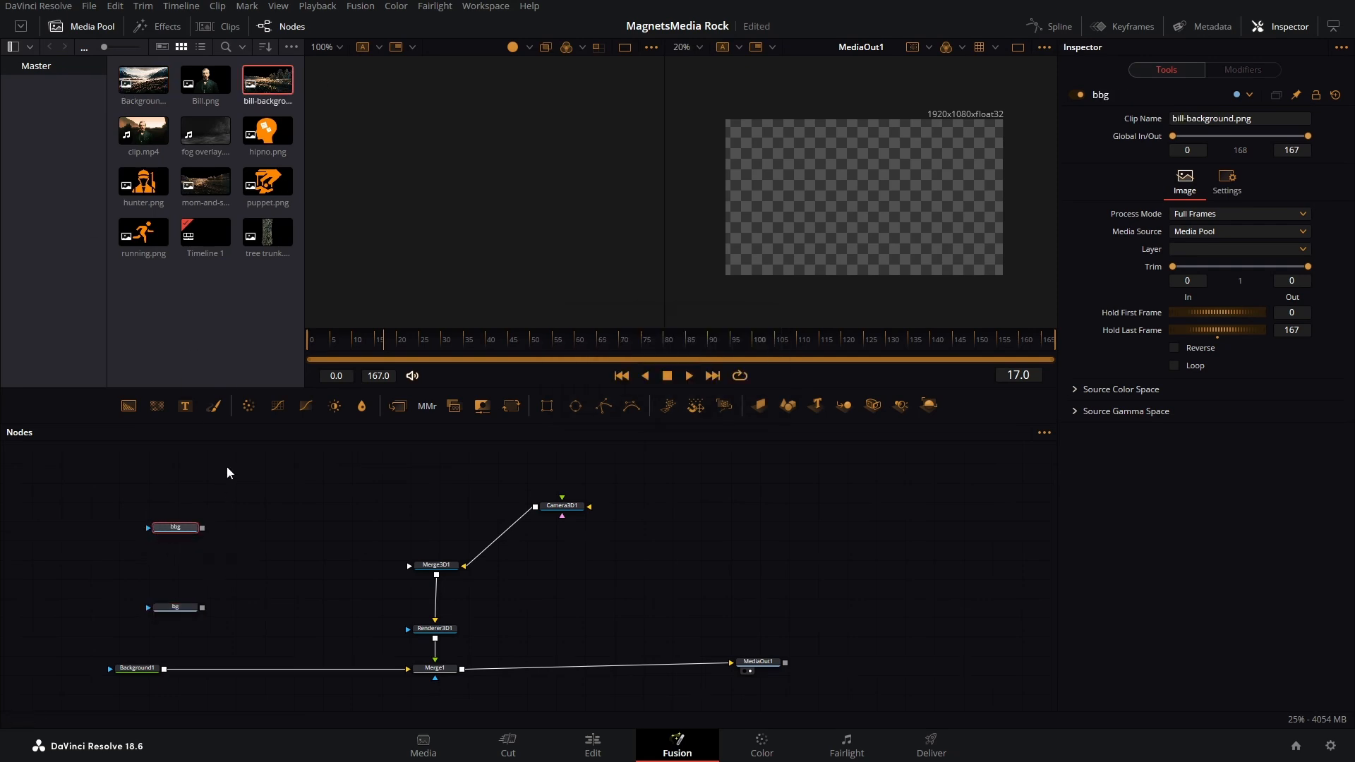
Bring mom-and-son.png and tree trunk.png into the node graph, renaming their nodes mbg and tree.
drag(205, 182, 185, 487)
key(F2)
text(mbg)
key(Return)
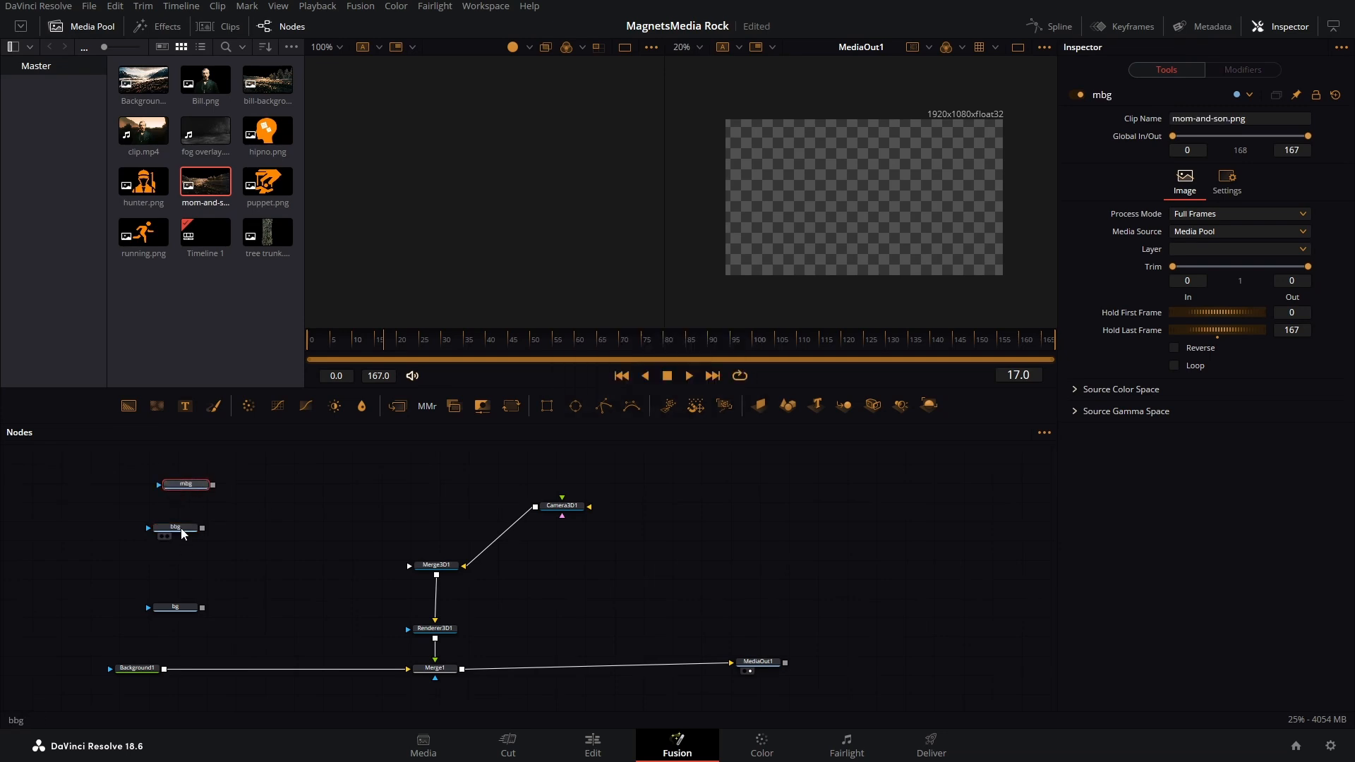
drag(268, 233, 182, 496)
key(F2)
text(tree)
key(Return)
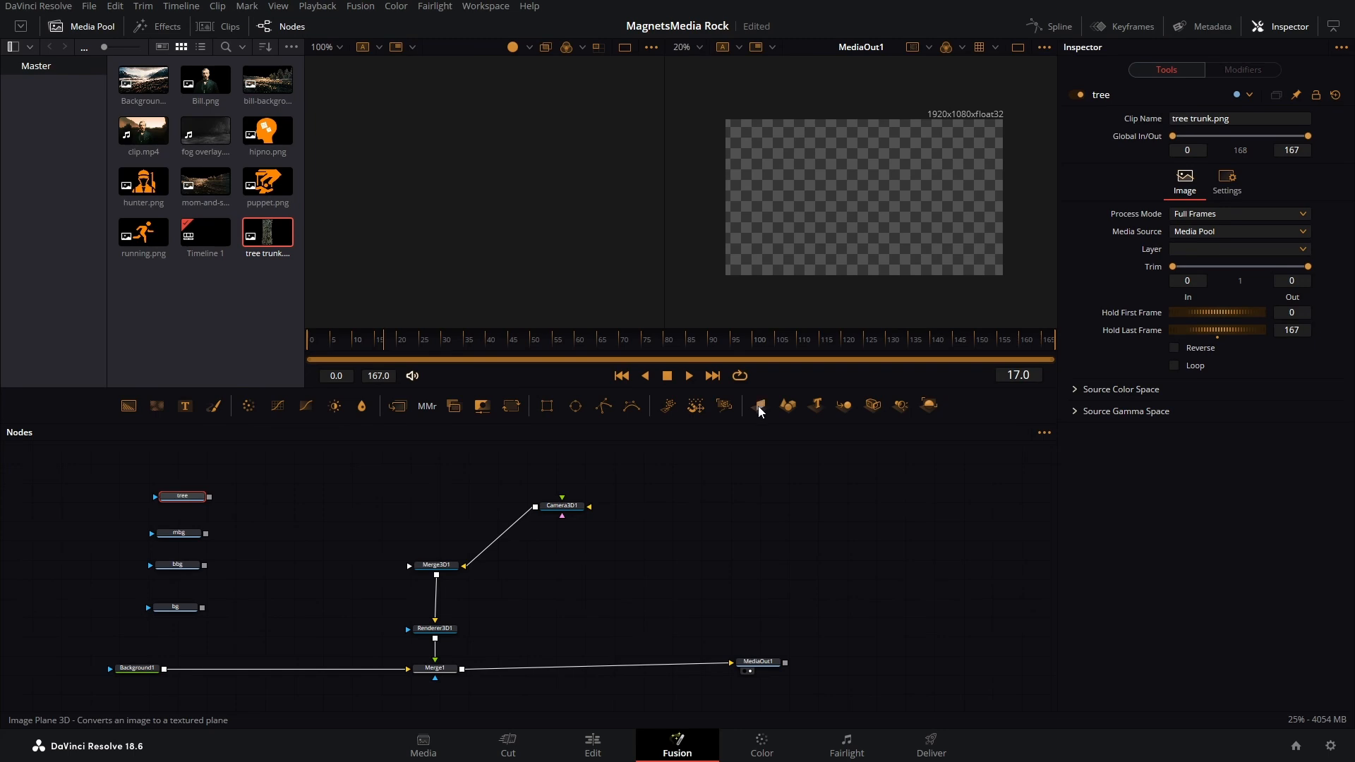
Add four Image Plane 3D nodes and connect the bg, bbg, mbg and tree images to one each.
drag(759, 411, 257, 608)
drag(759, 405, 258, 560)
drag(754, 414, 256, 525)
drag(764, 411, 251, 488)
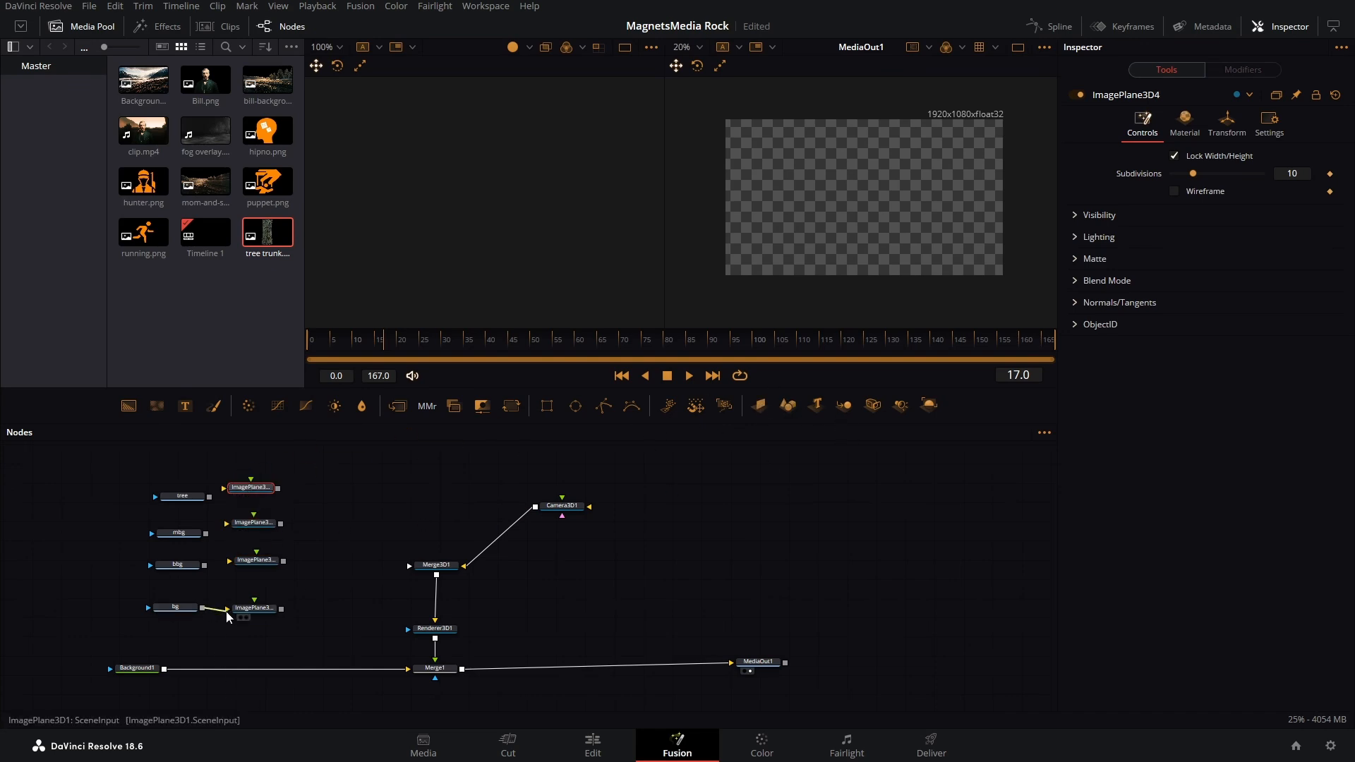
drag(201, 608, 243, 613)
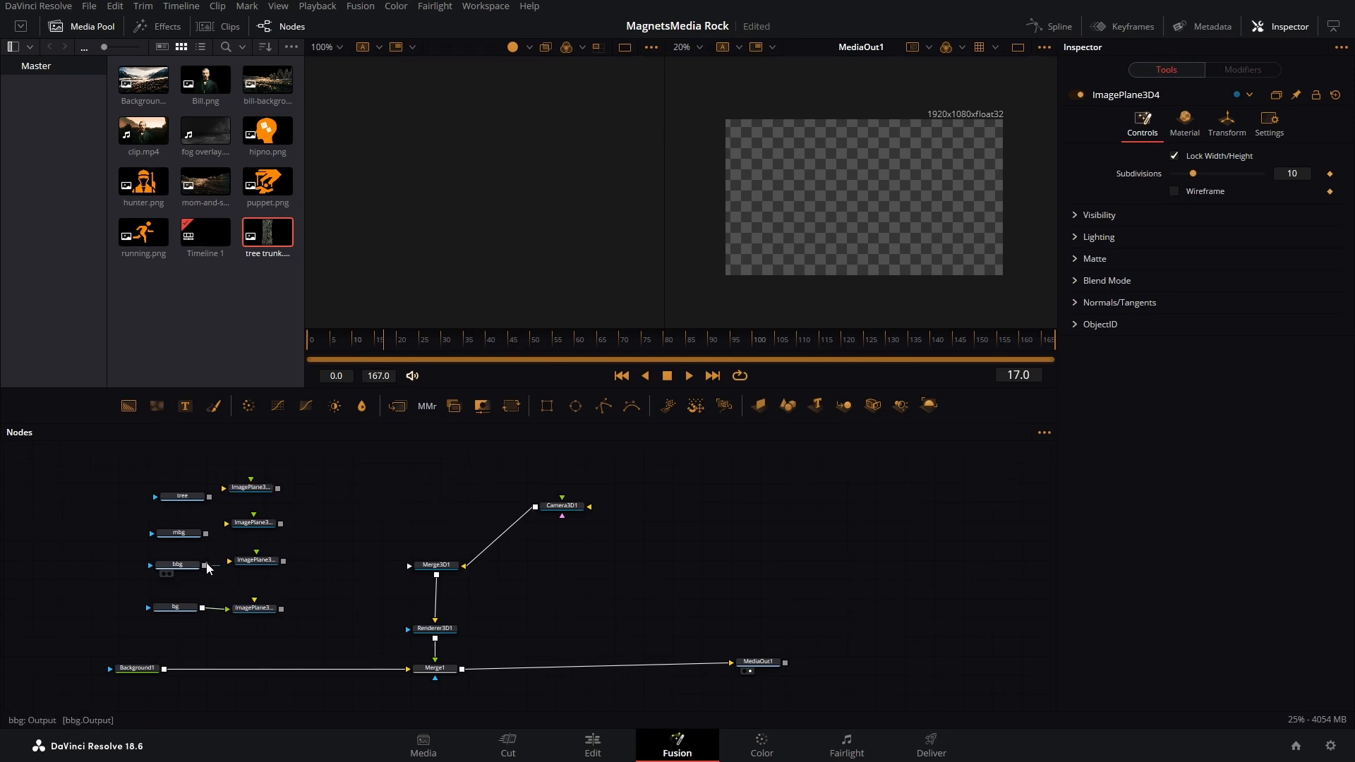
drag(204, 565, 254, 491)
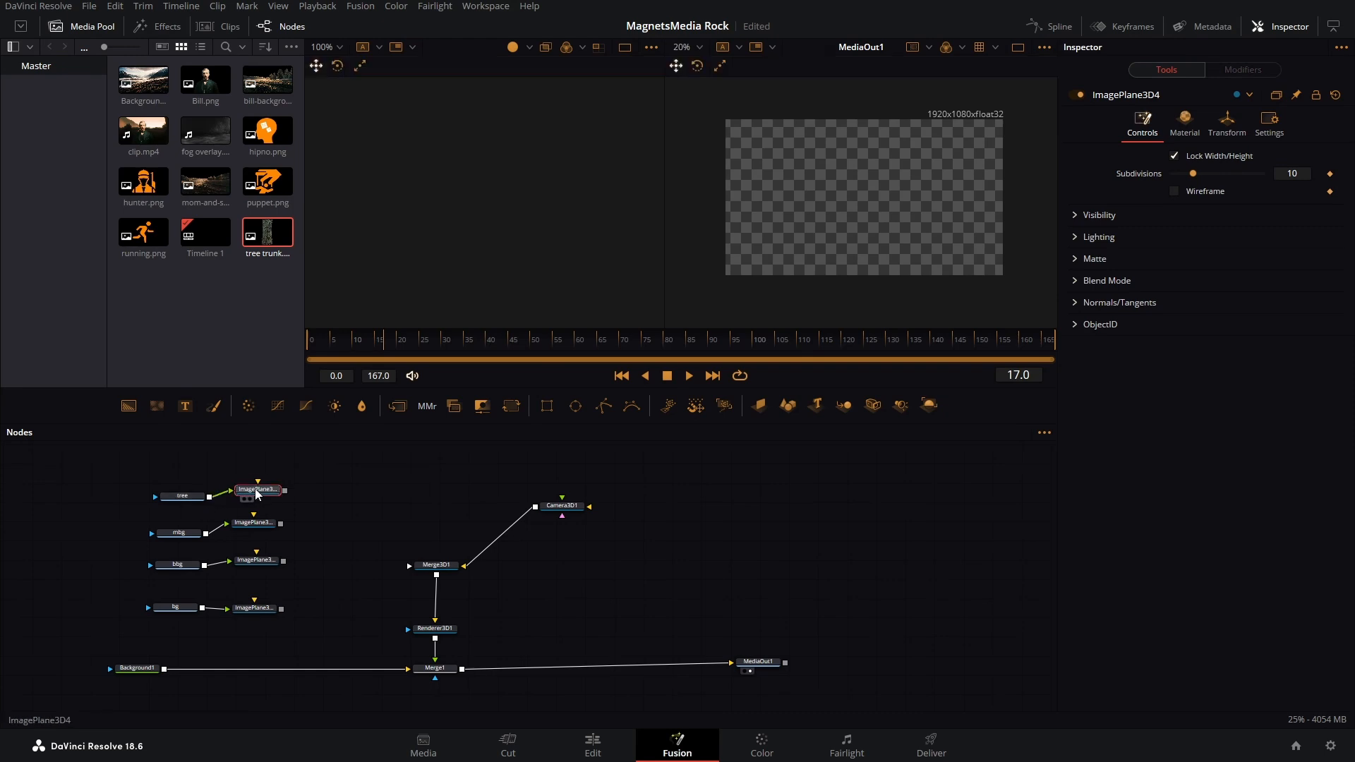
Connect the bg image plane to Merge3D1 and show Merge3D1 in the empty viewer.
click(257, 611)
drag(281, 609, 434, 565)
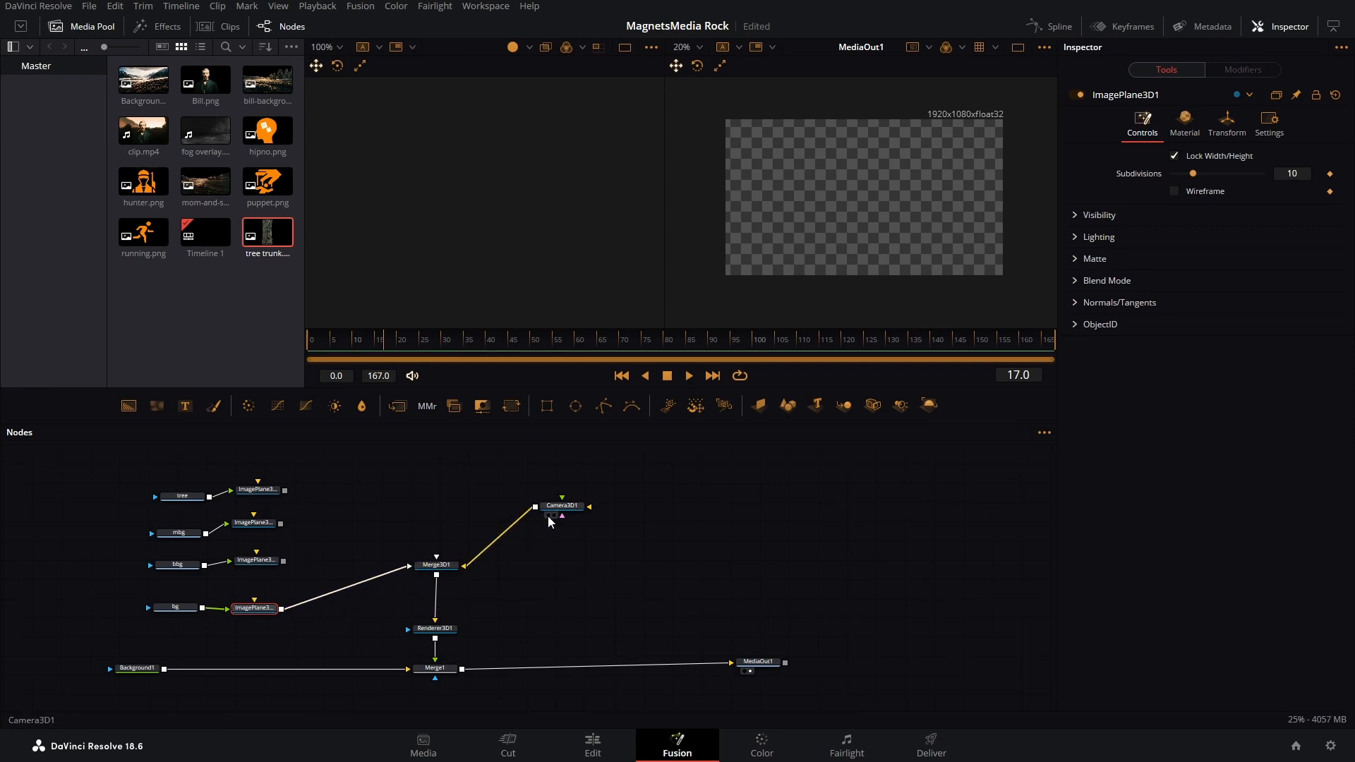
drag(443, 568, 509, 250)
Set the camera's focal length to 50 mm and its Z translation to 2.14.
click(572, 504)
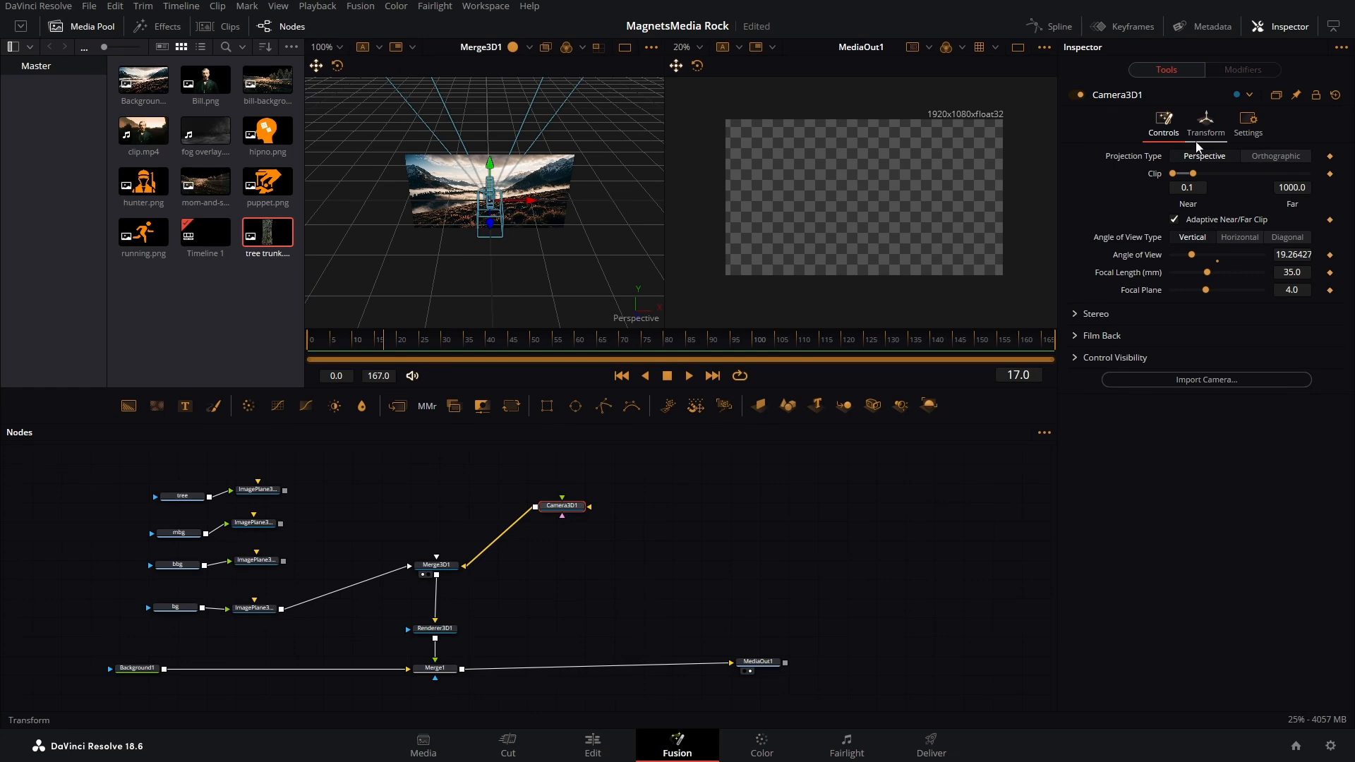
click(1303, 273)
text(50)
key(Tab)
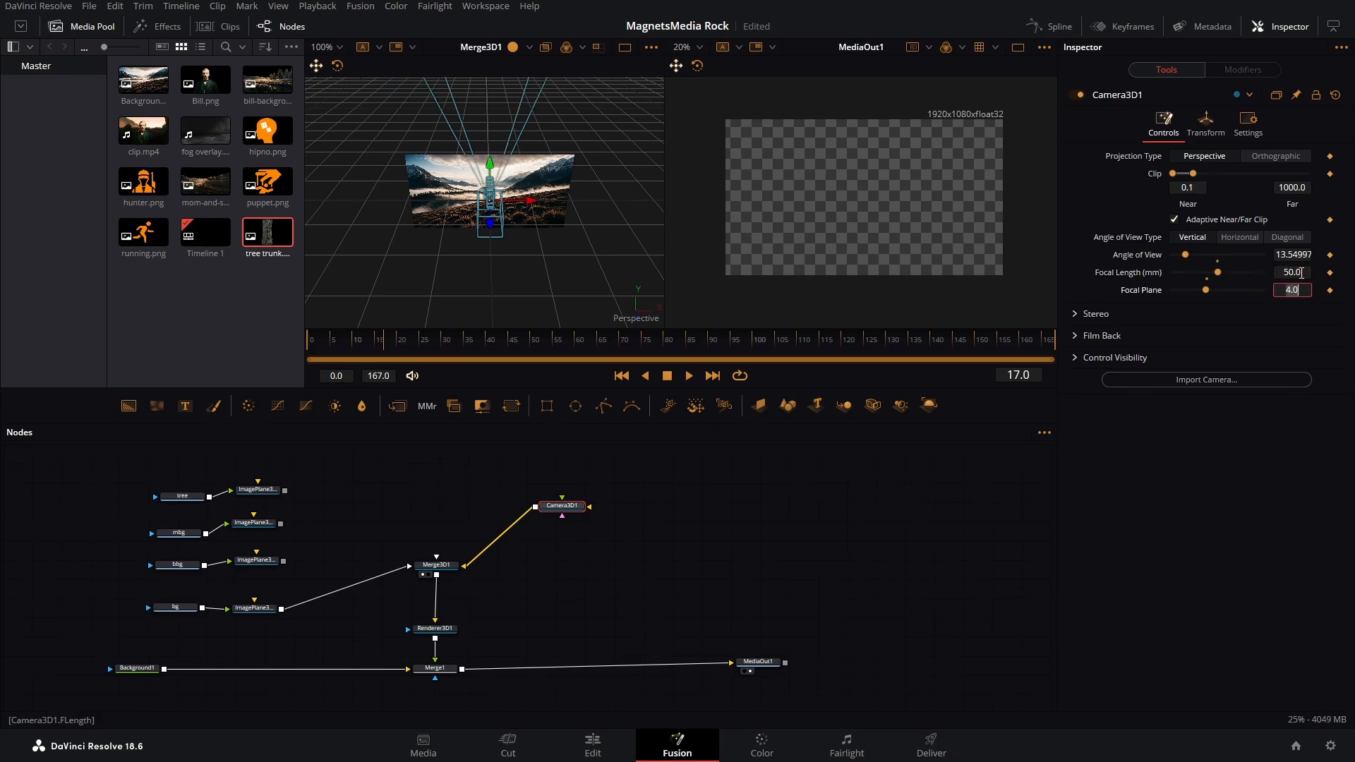
click(1206, 127)
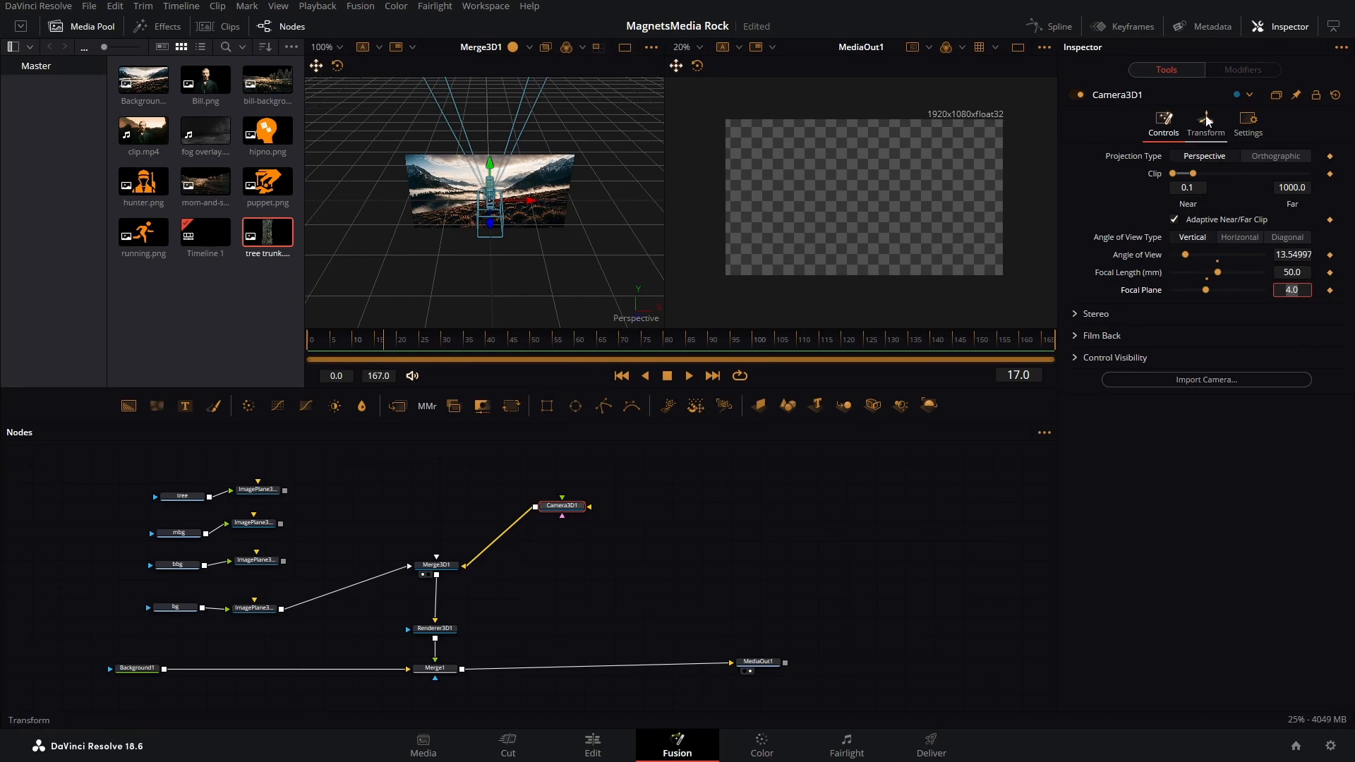
drag(1215, 208, 1305, 208)
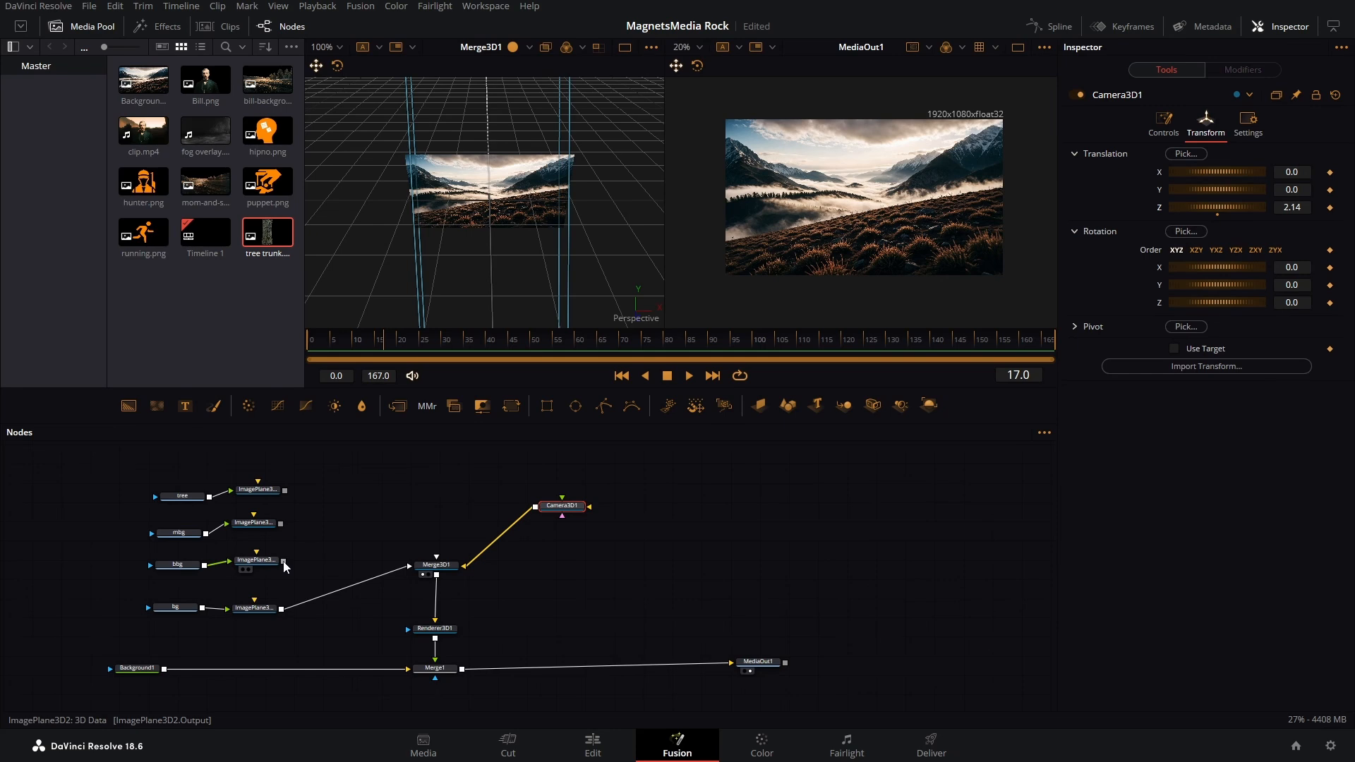
Connect the bbg image plane to Merge3D1 and set its translation to Z 0.09 and X -0.435.
drag(284, 562, 430, 574)
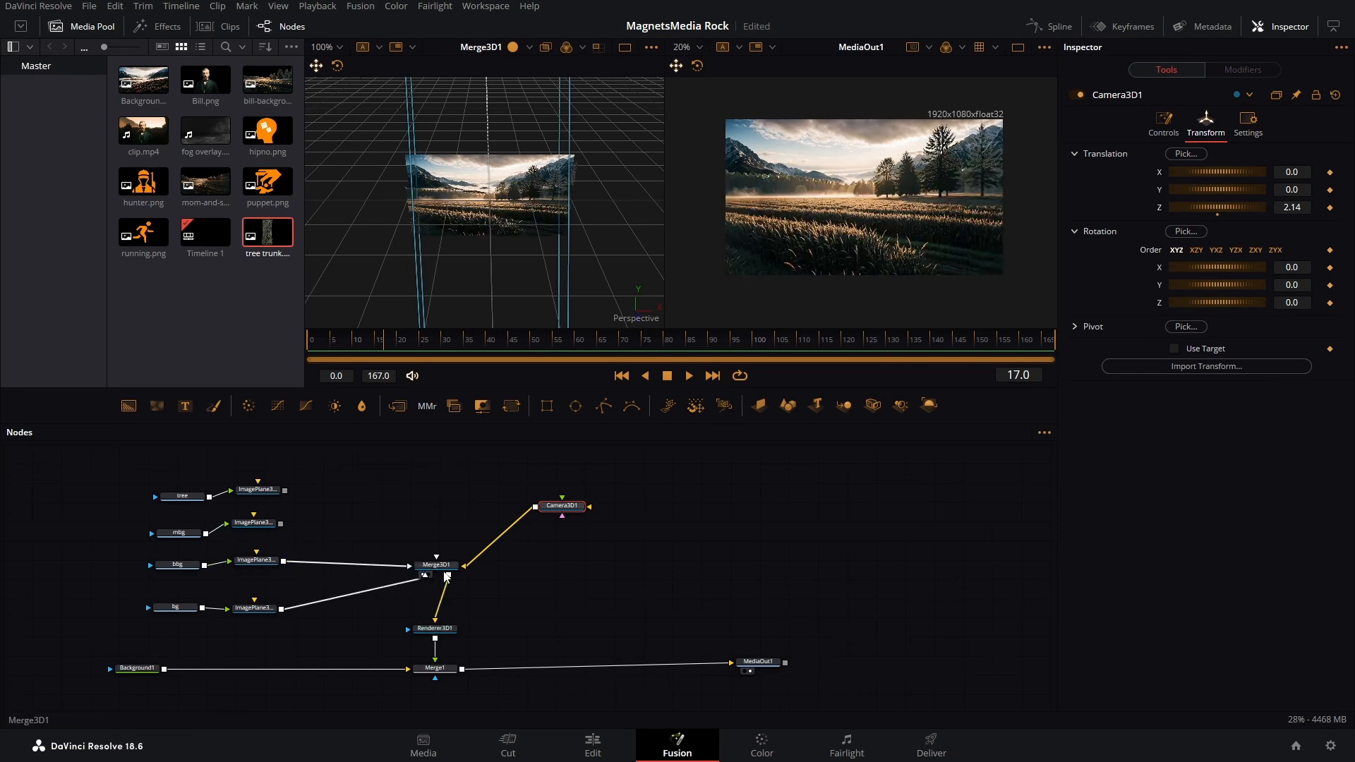
click(262, 563)
click(1228, 122)
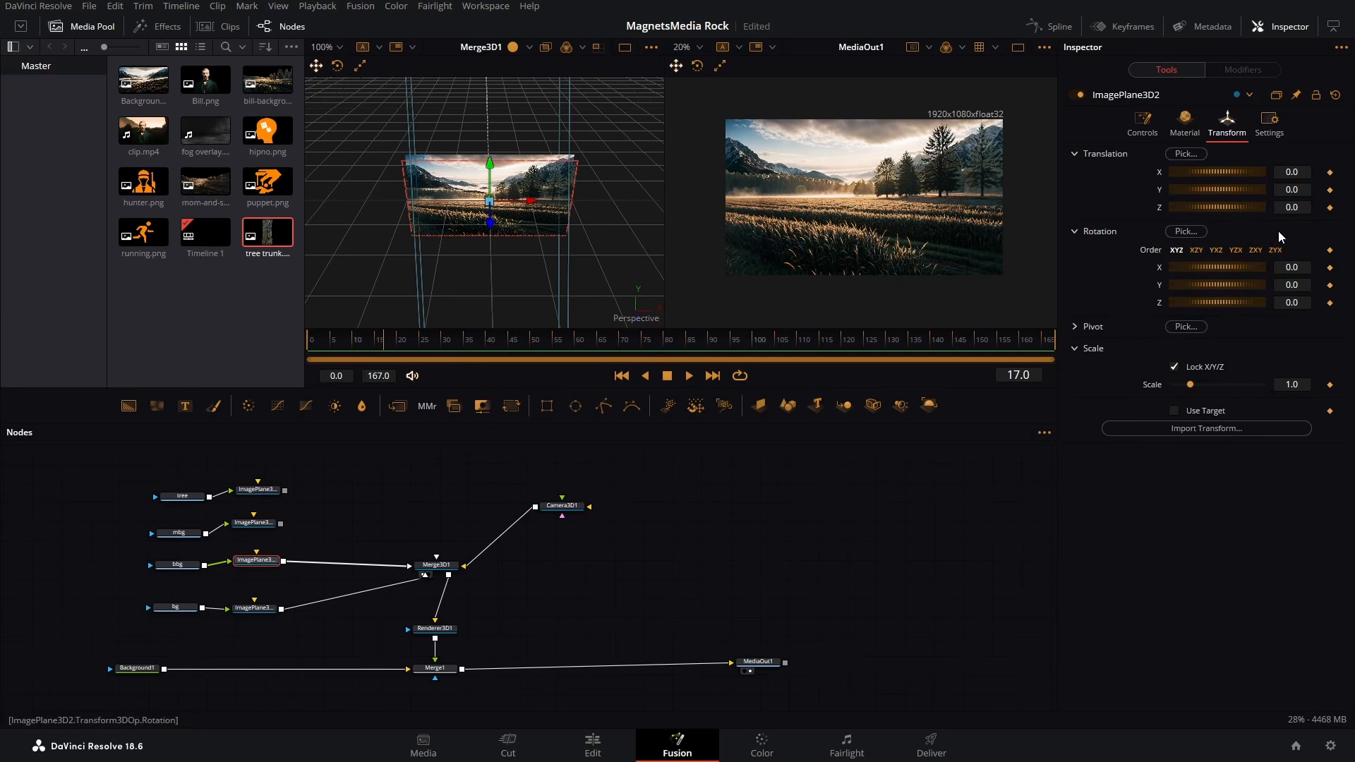
drag(1288, 210, 1295, 209)
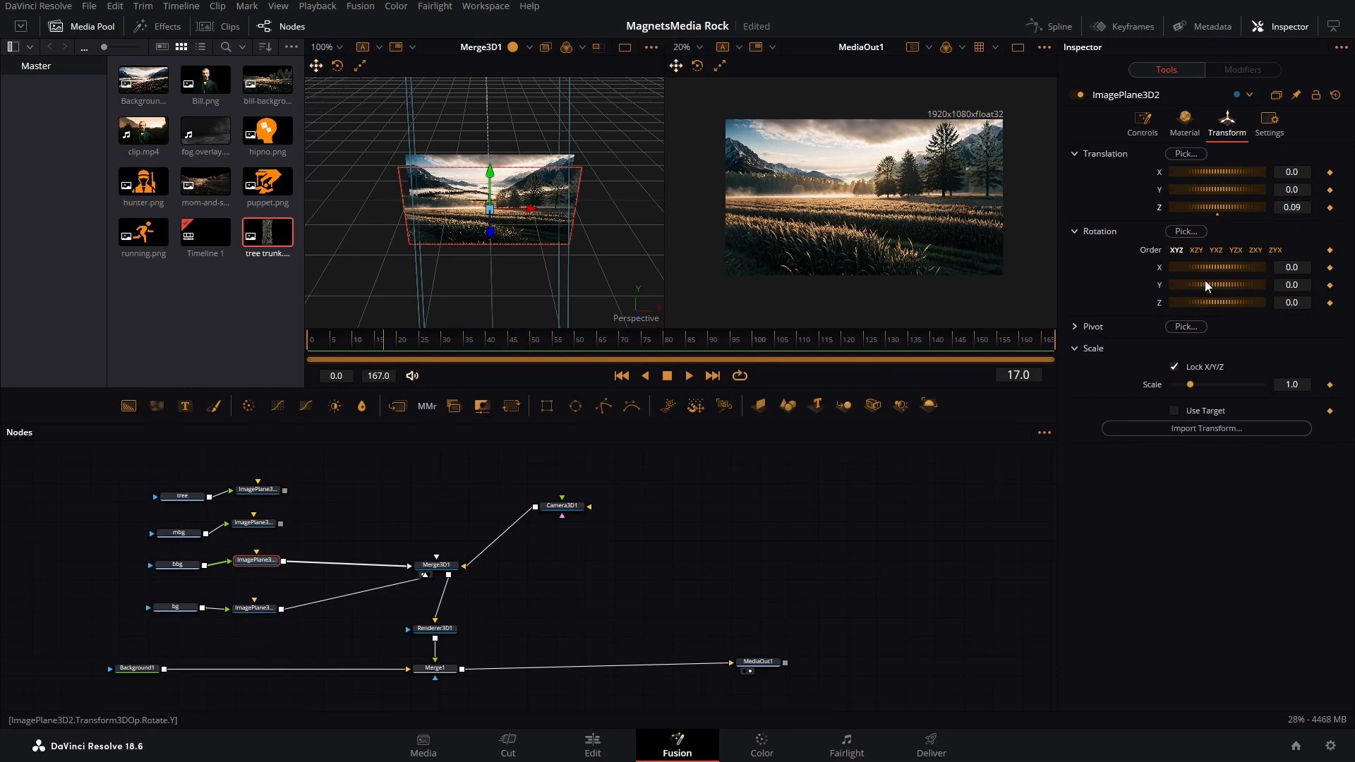
drag(1252, 167, 1242, 168)
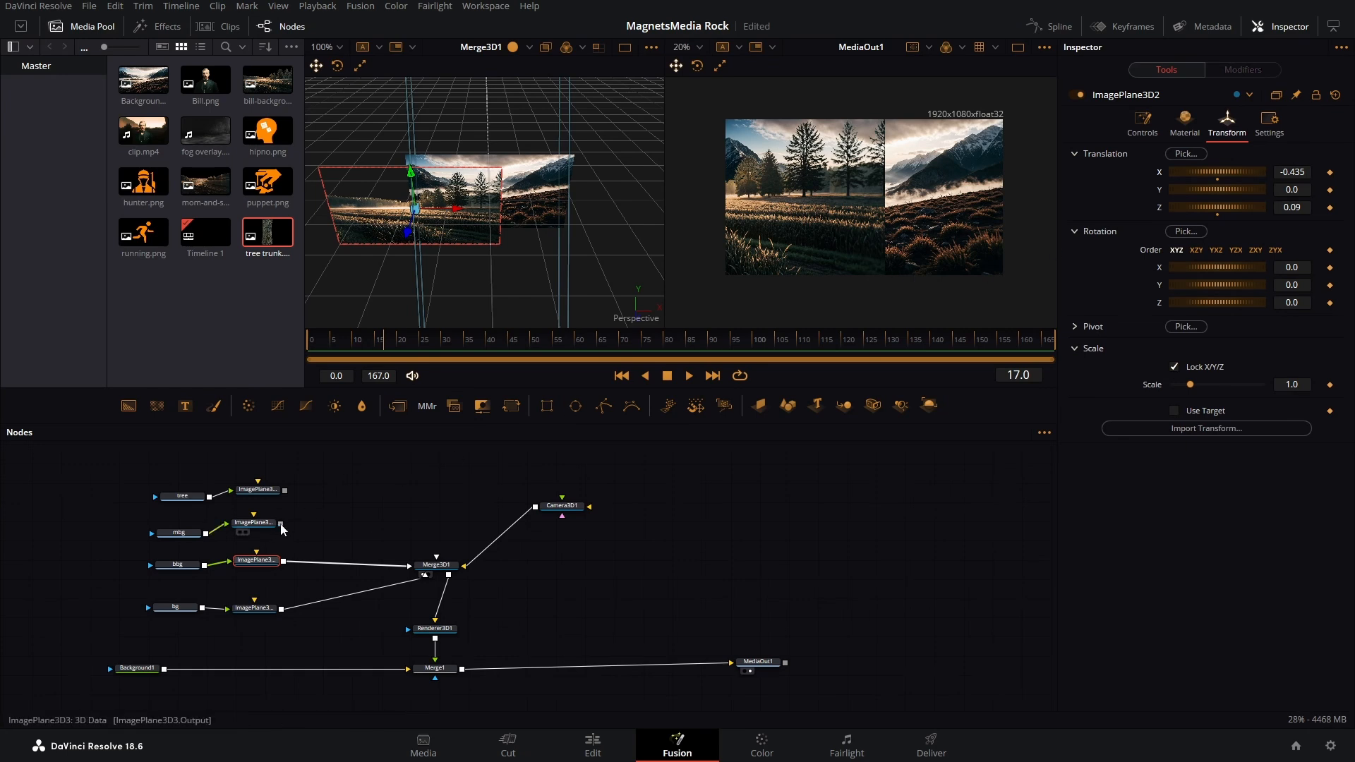
Connect the mbg image plane to Merge3D1 and set its translation to X 0.464 and Z 0.13.
drag(280, 524, 435, 569)
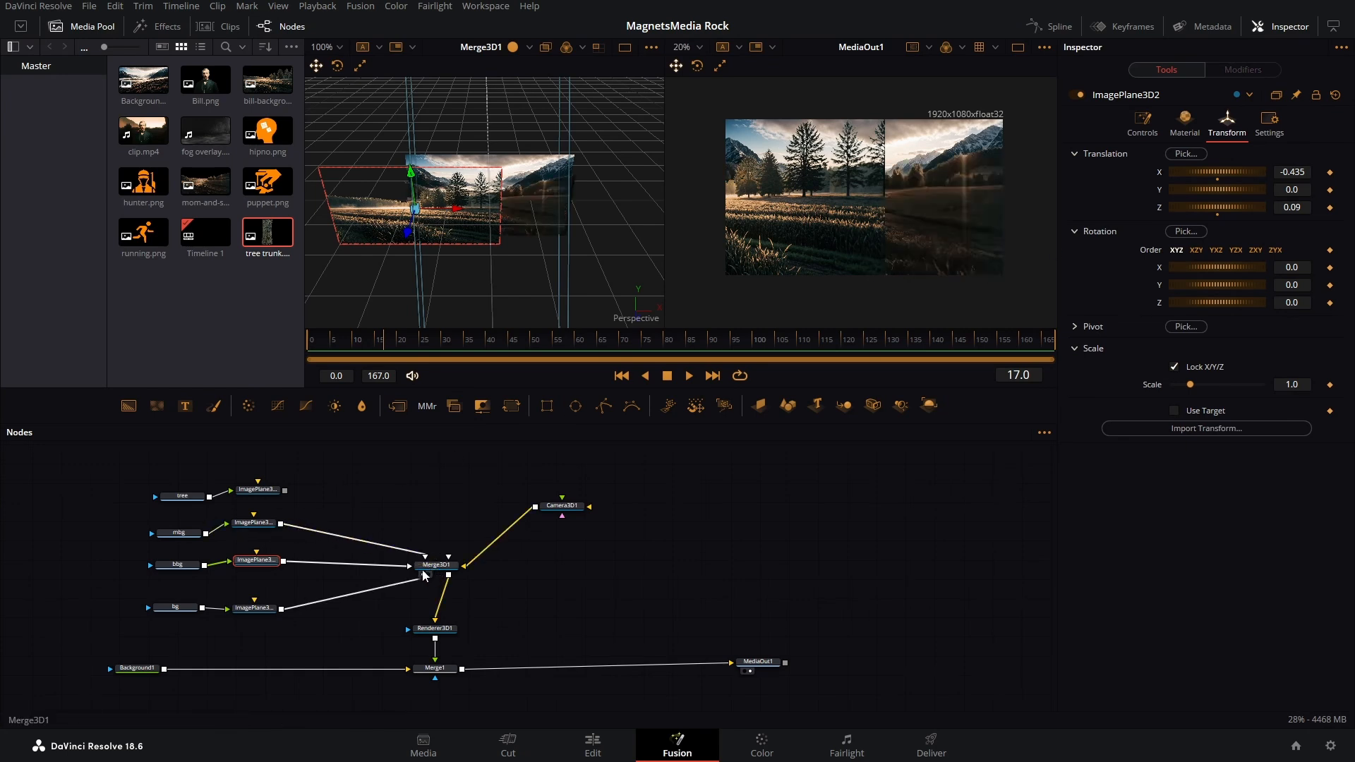
click(254, 525)
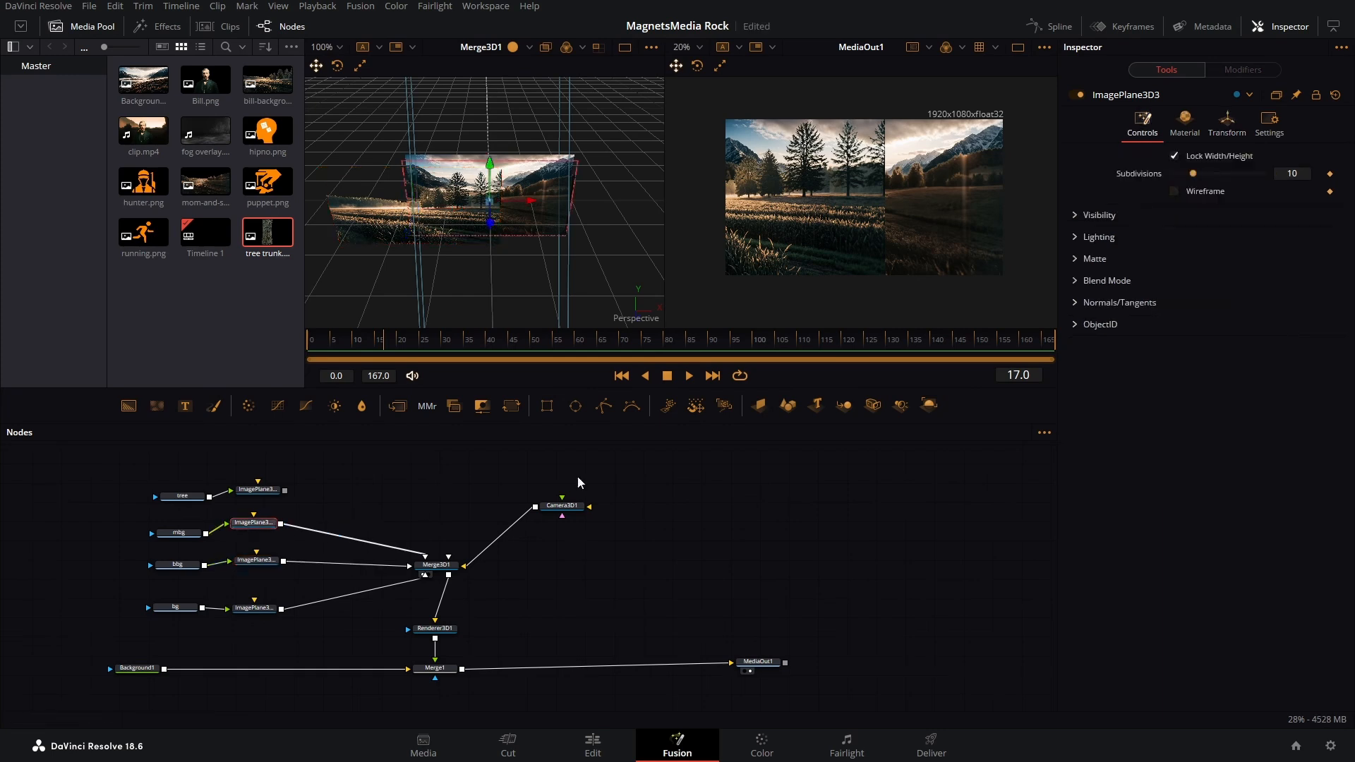
click(1240, 135)
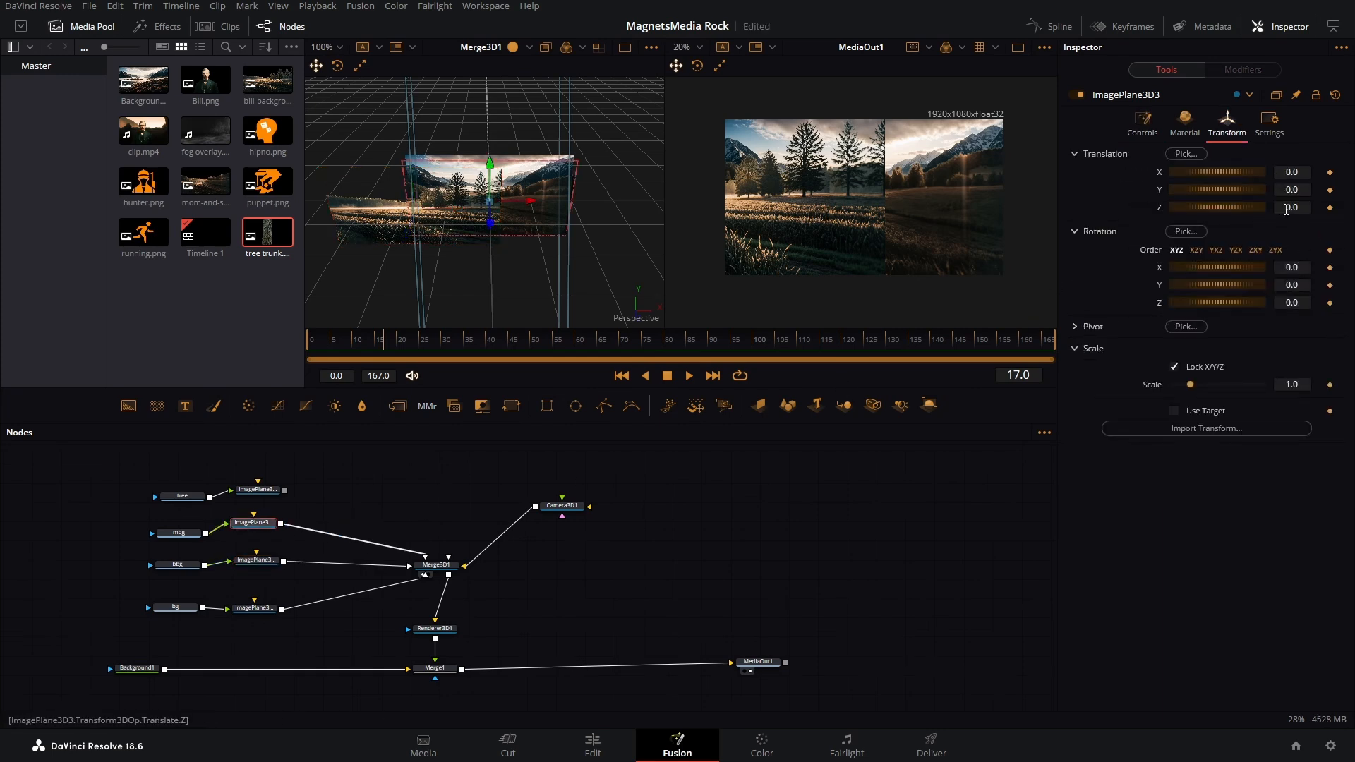
drag(1217, 207, 1206, 171)
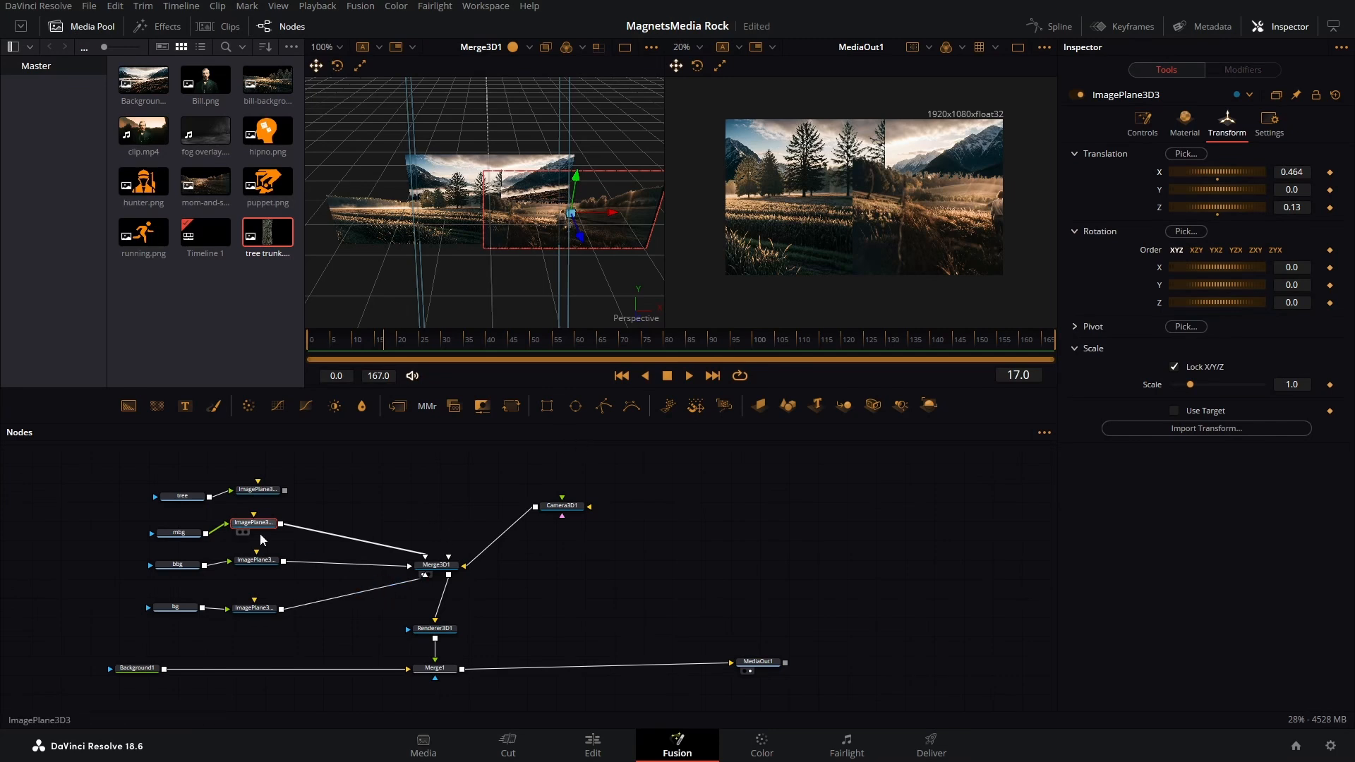
Connect the tree image plane to Merge3D1 and set its Z translation to 0.26 and its scale to 0.517.
drag(286, 494, 453, 565)
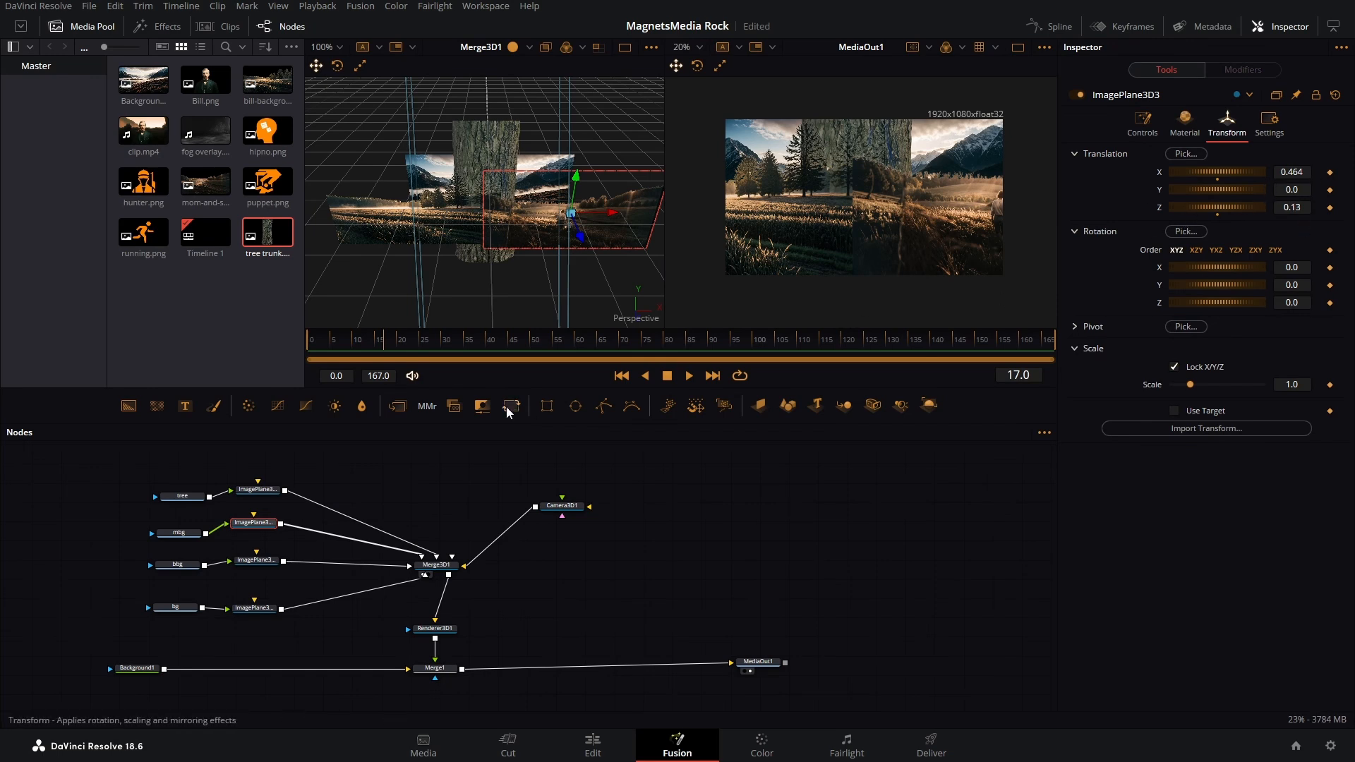
click(266, 494)
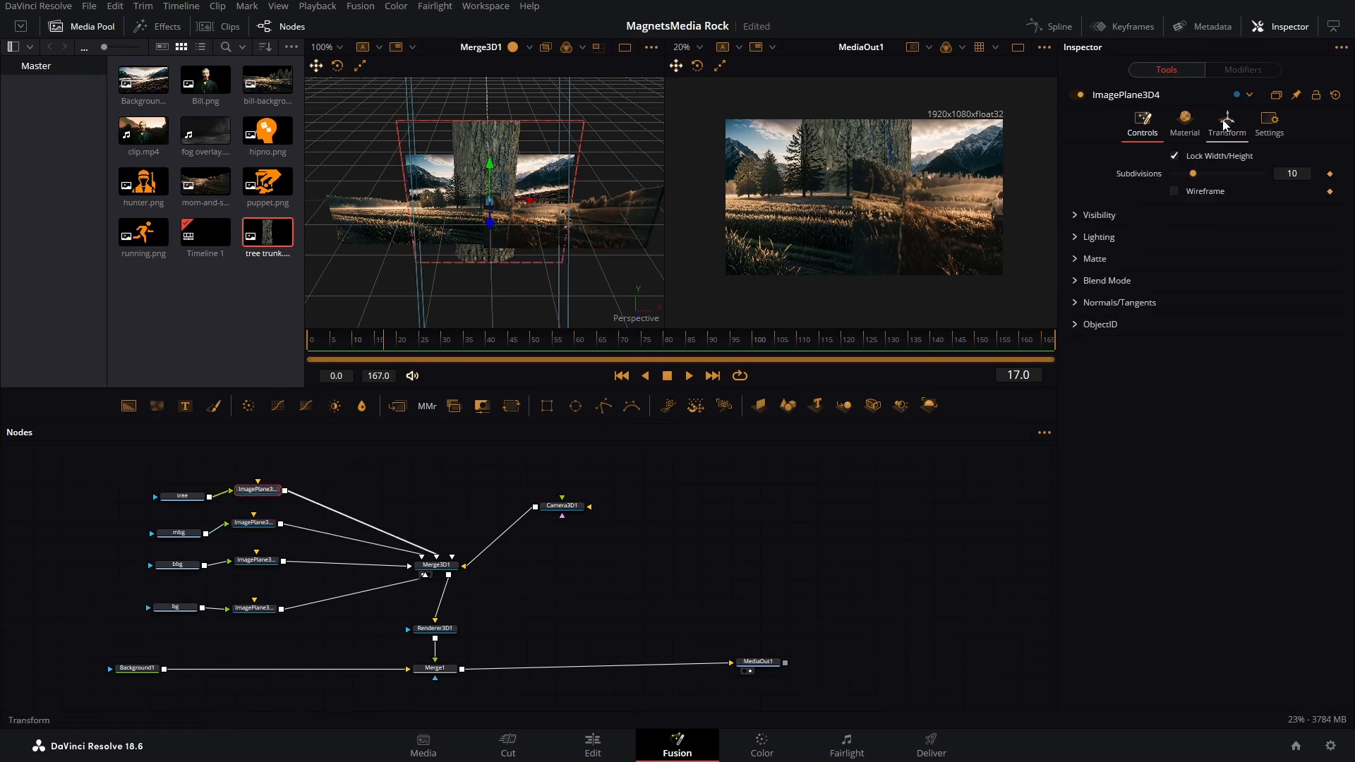
click(1226, 120)
drag(1217, 207, 1242, 207)
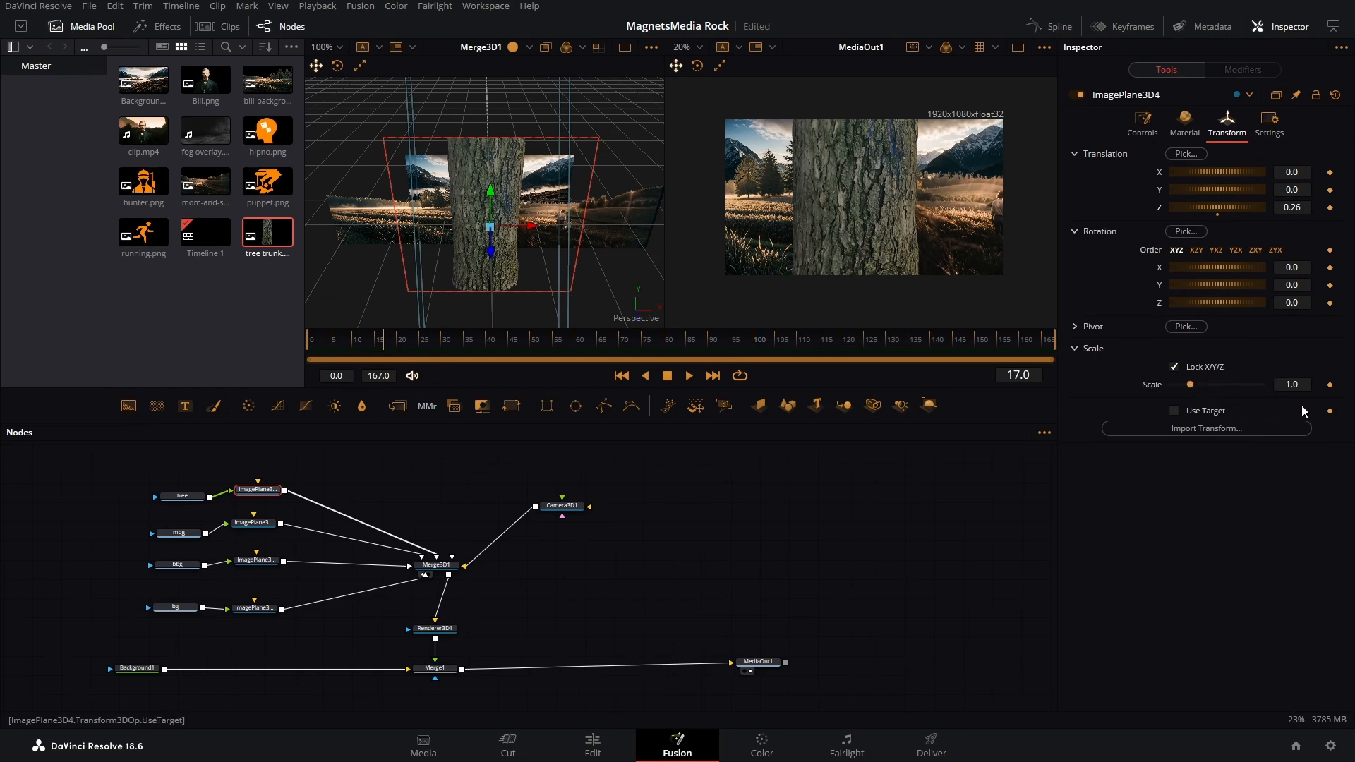
drag(1300, 383, 1231, 384)
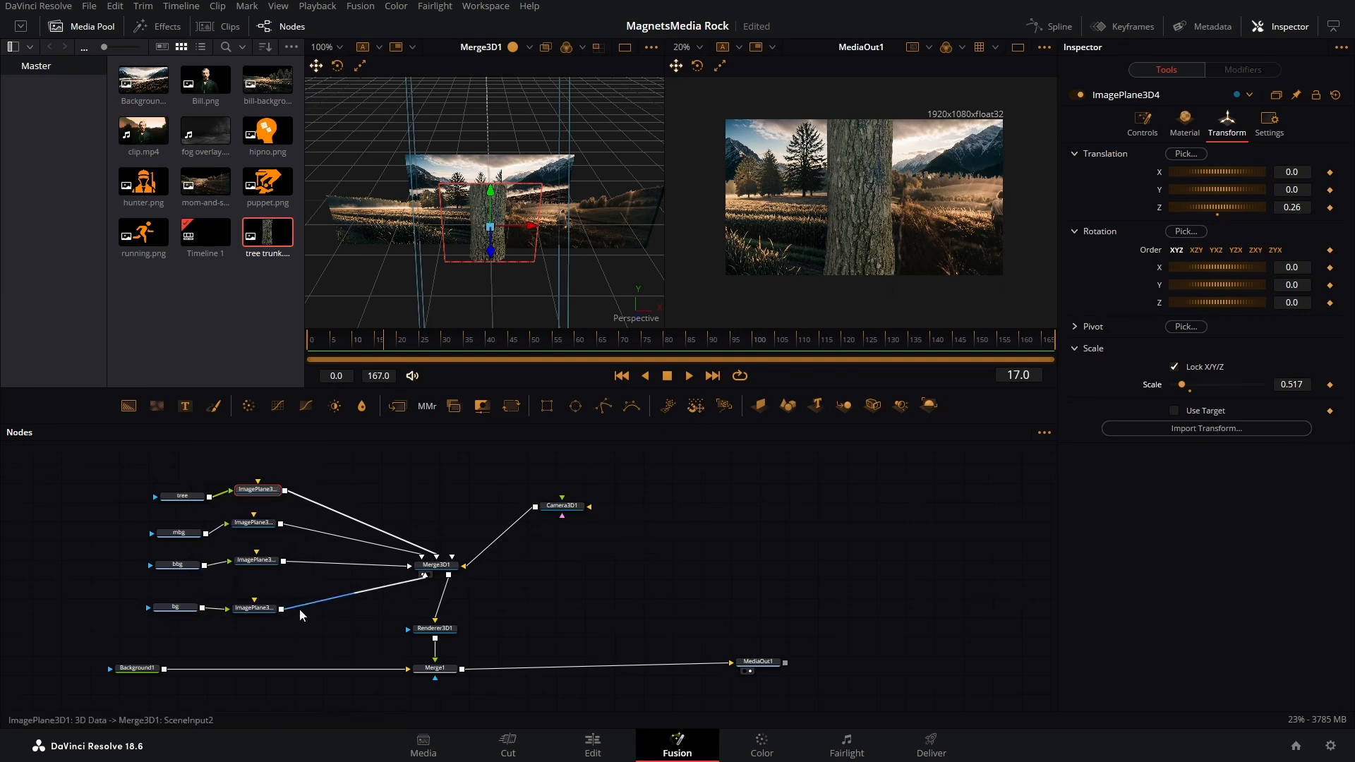
Set the bbg image plane's scale to 0.734 and its translation to X -0.29 and Y -0.055.
click(245, 562)
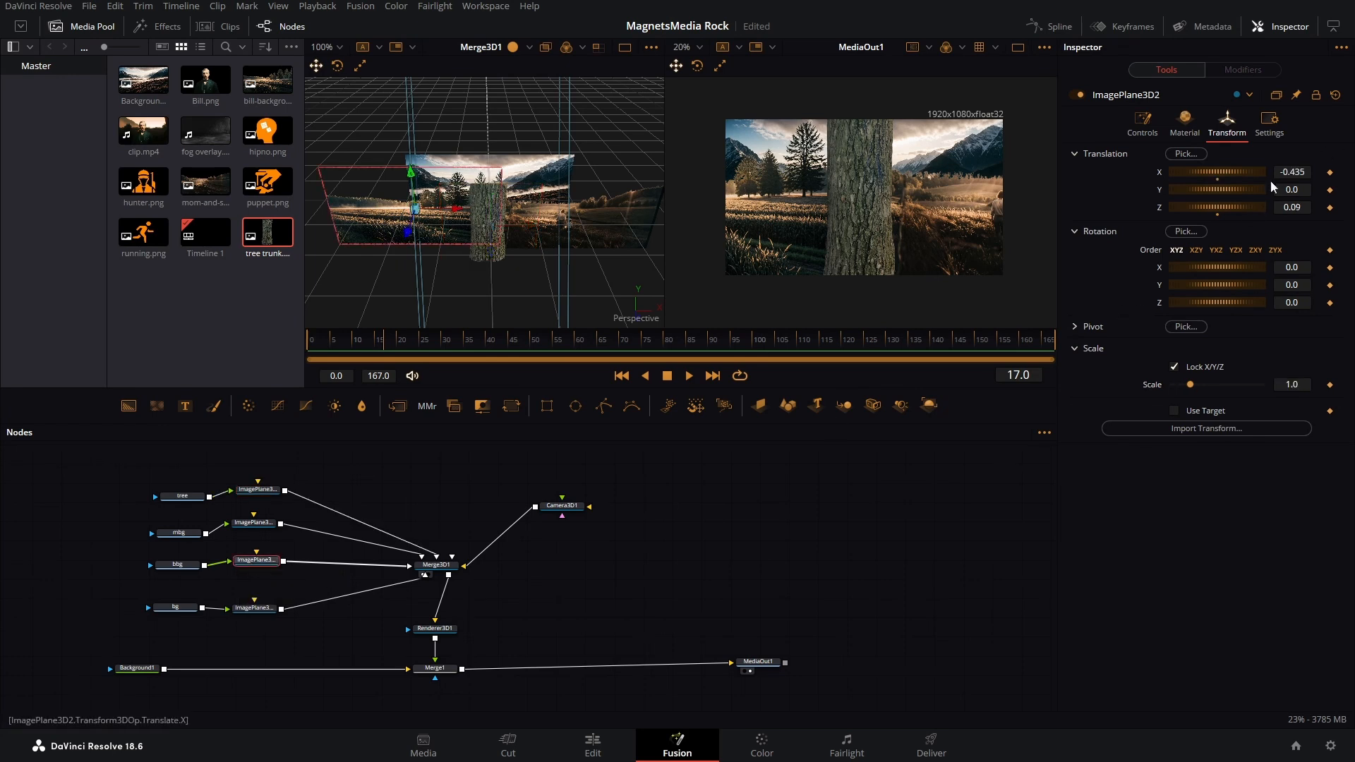
drag(1292, 384, 1256, 384)
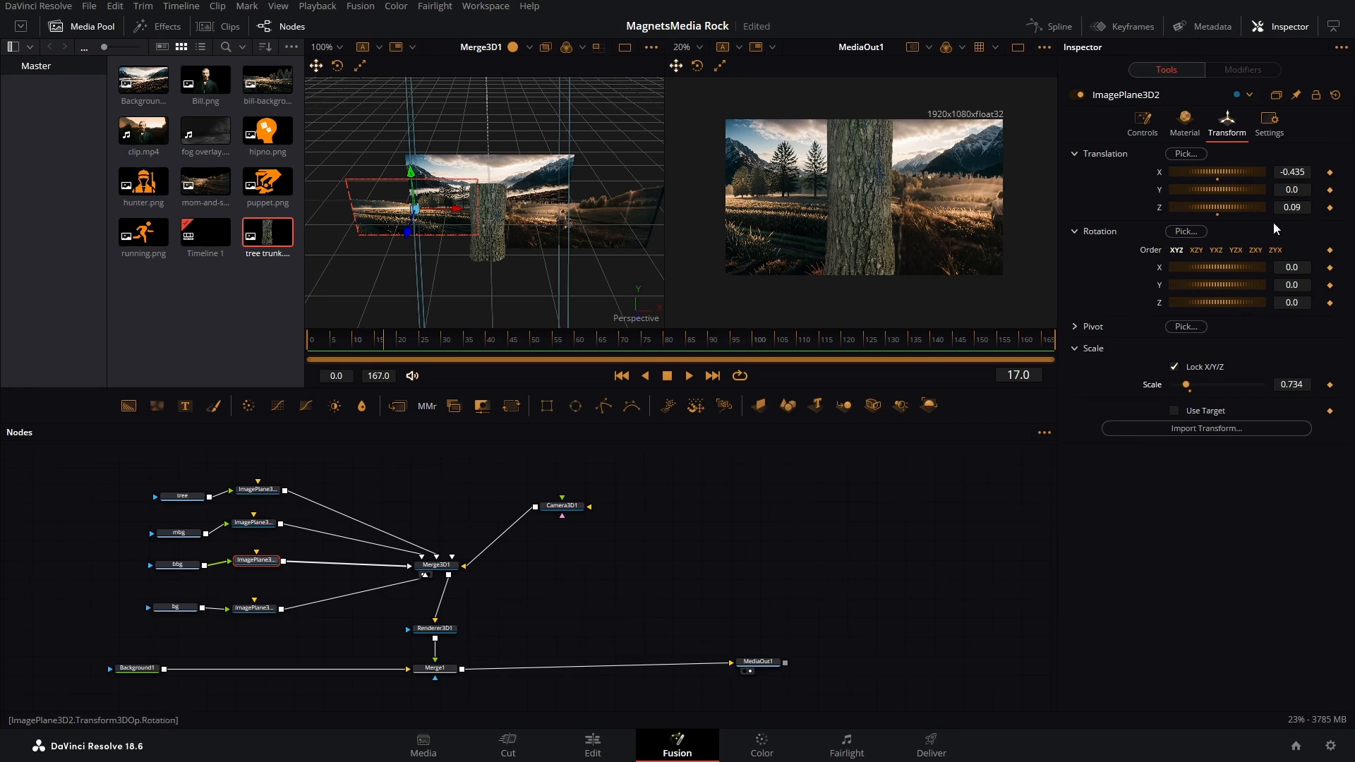
drag(1301, 189, 1293, 189)
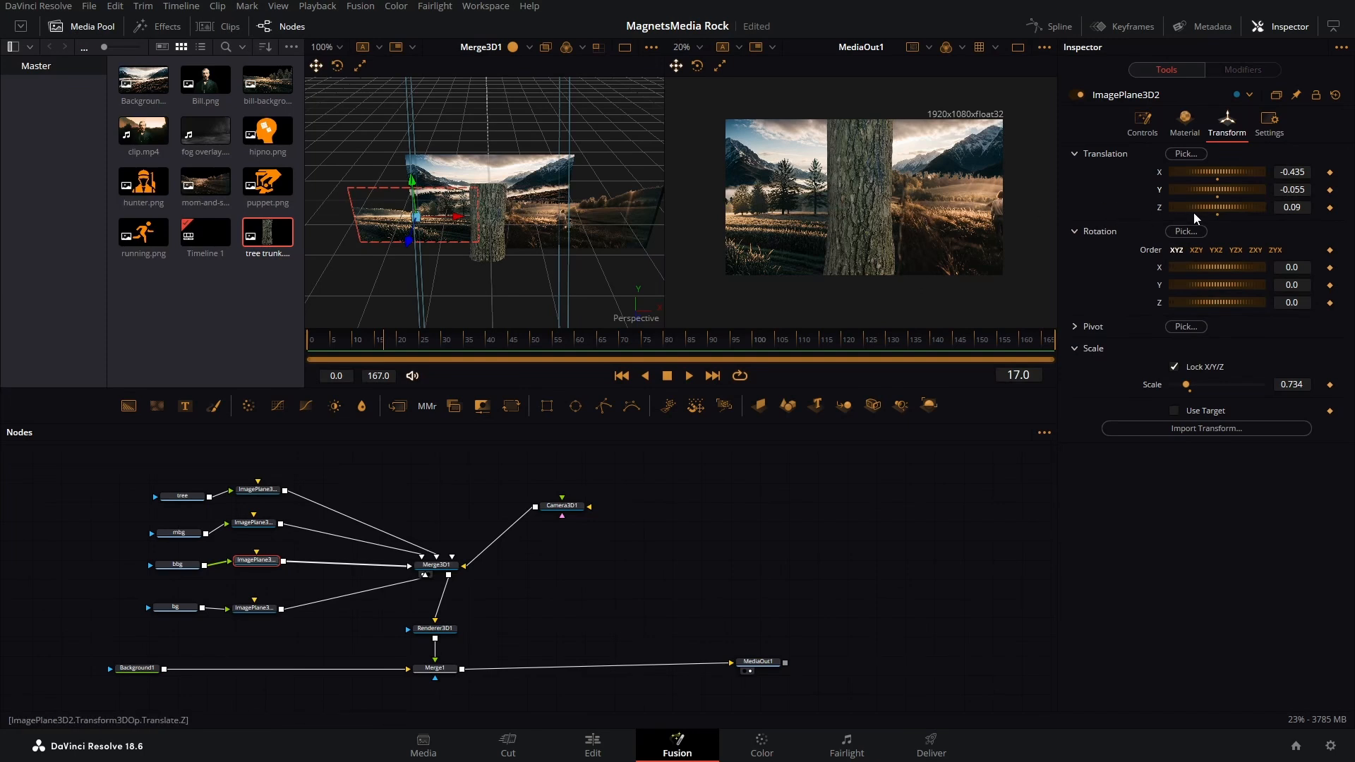
mouse_move(1191, 170)
mouse_down()
mouse_move(1207, 170)
mouse_move(1195, 171)
mouse_up()
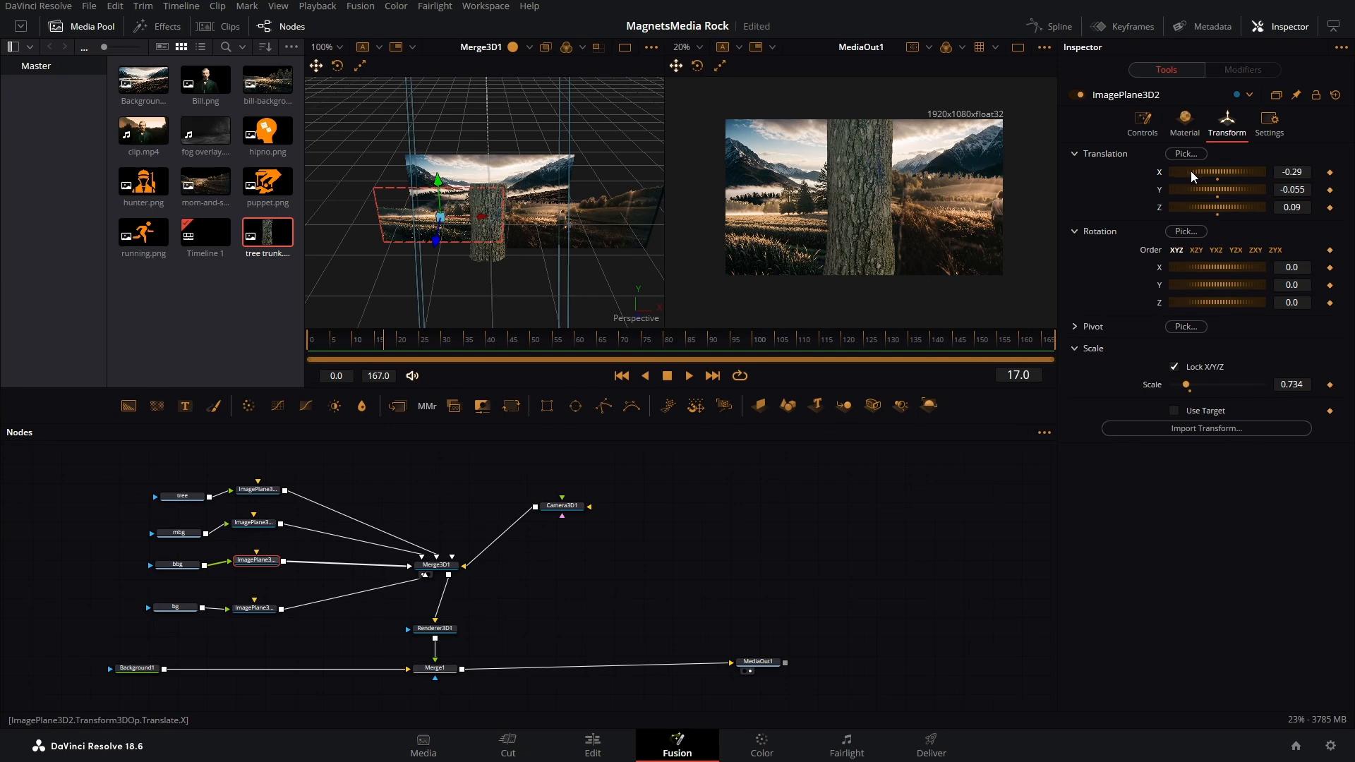
Set the bg image plane's scale to 1.72 and its Z translation to about -0.083.
click(258, 613)
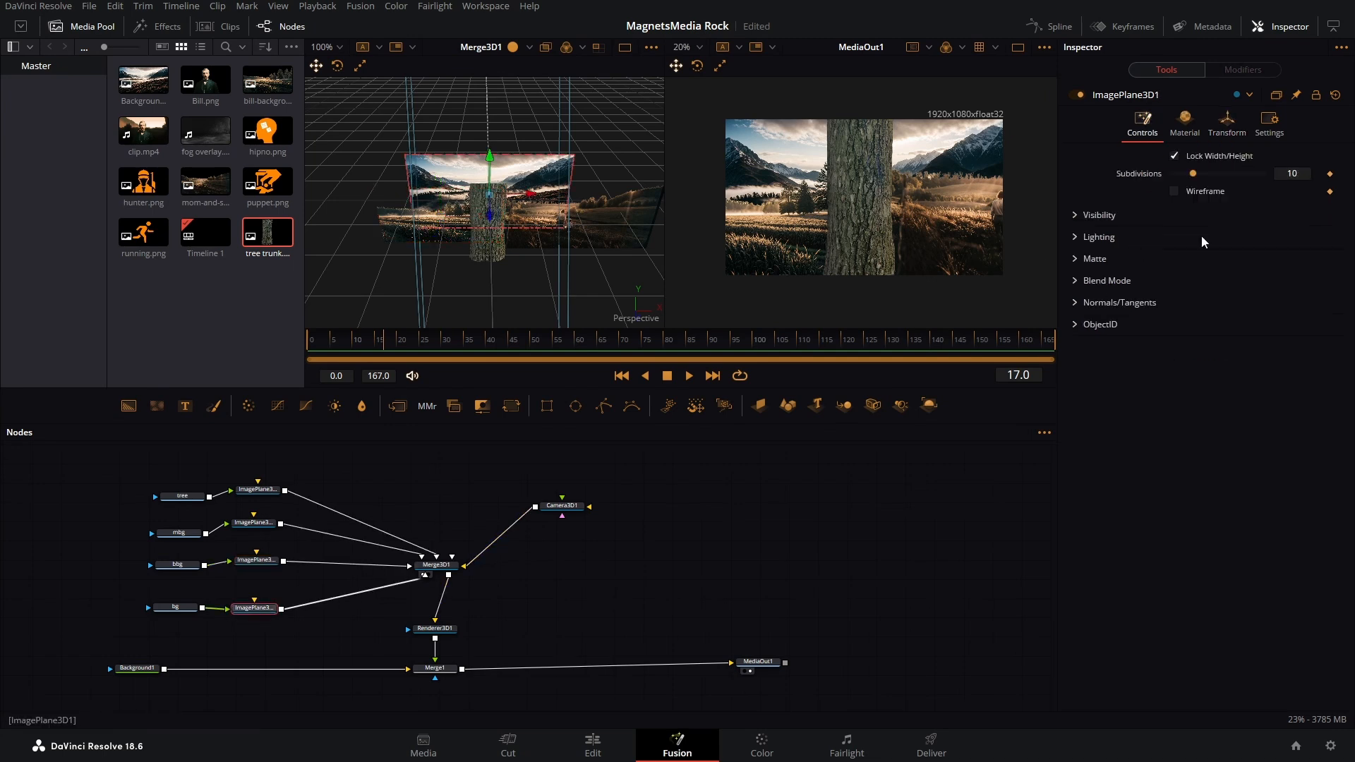
click(1227, 122)
drag(1293, 389, 1352, 389)
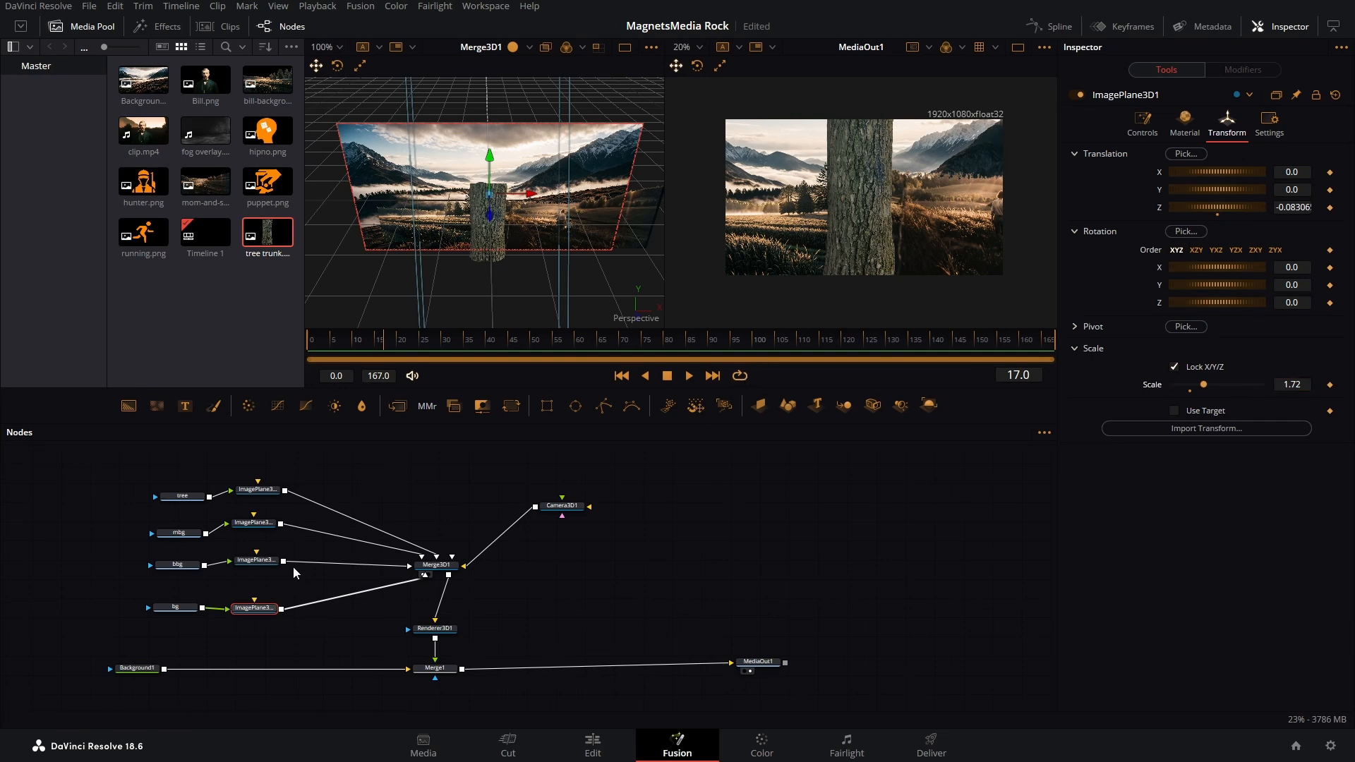
Set the camera's translation to Z 1.71 and X -0.377.
click(564, 506)
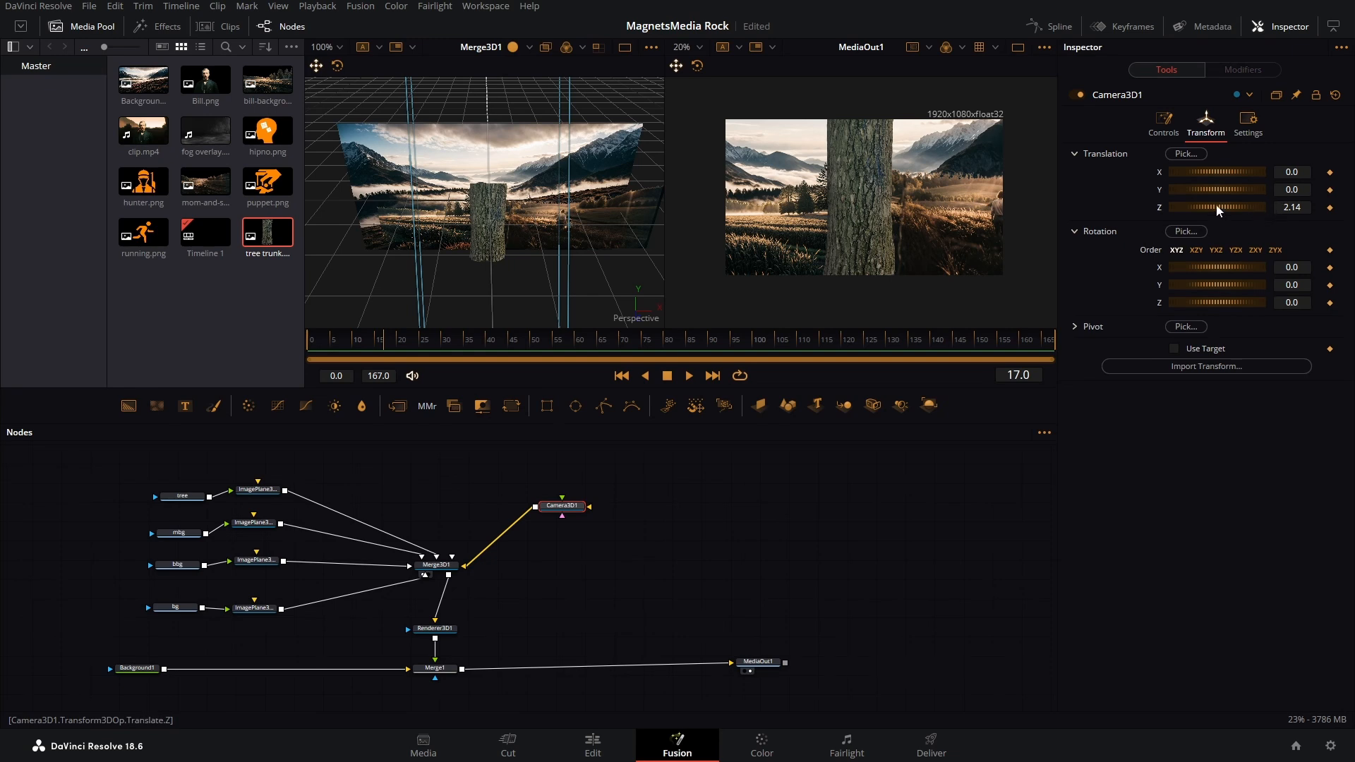
drag(1216, 209, 1213, 180)
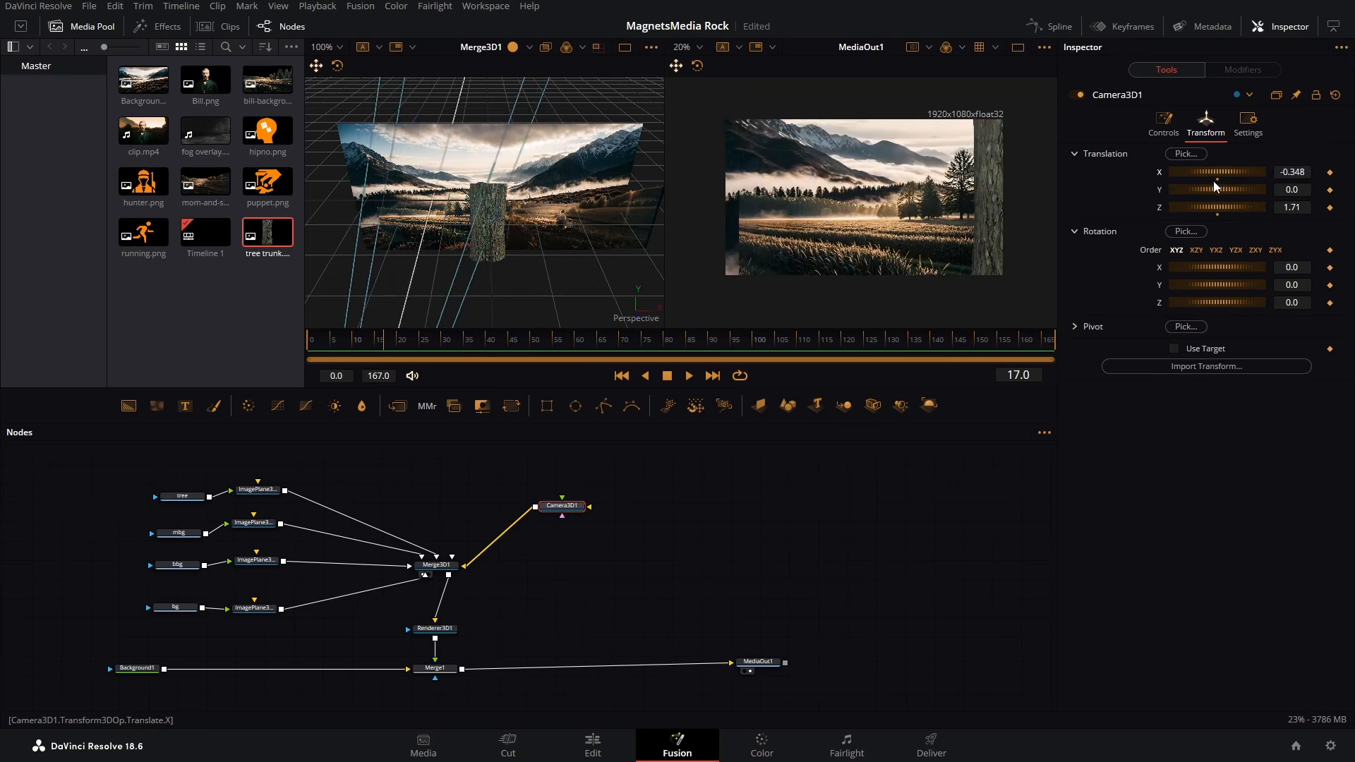
drag(1213, 181, 1212, 184)
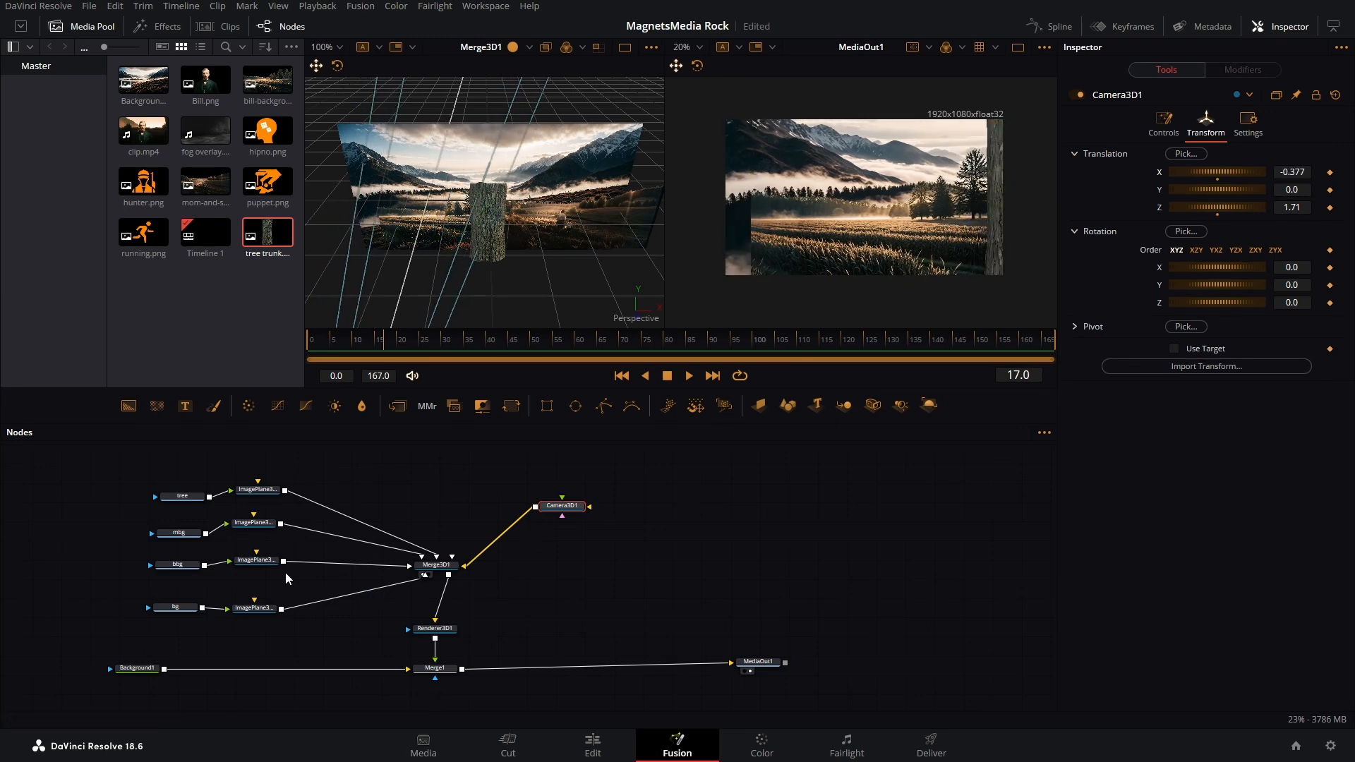
Set the bbg image plane's scale to 0.868 and its translation to X -0.37 and Y -0.009.
click(256, 560)
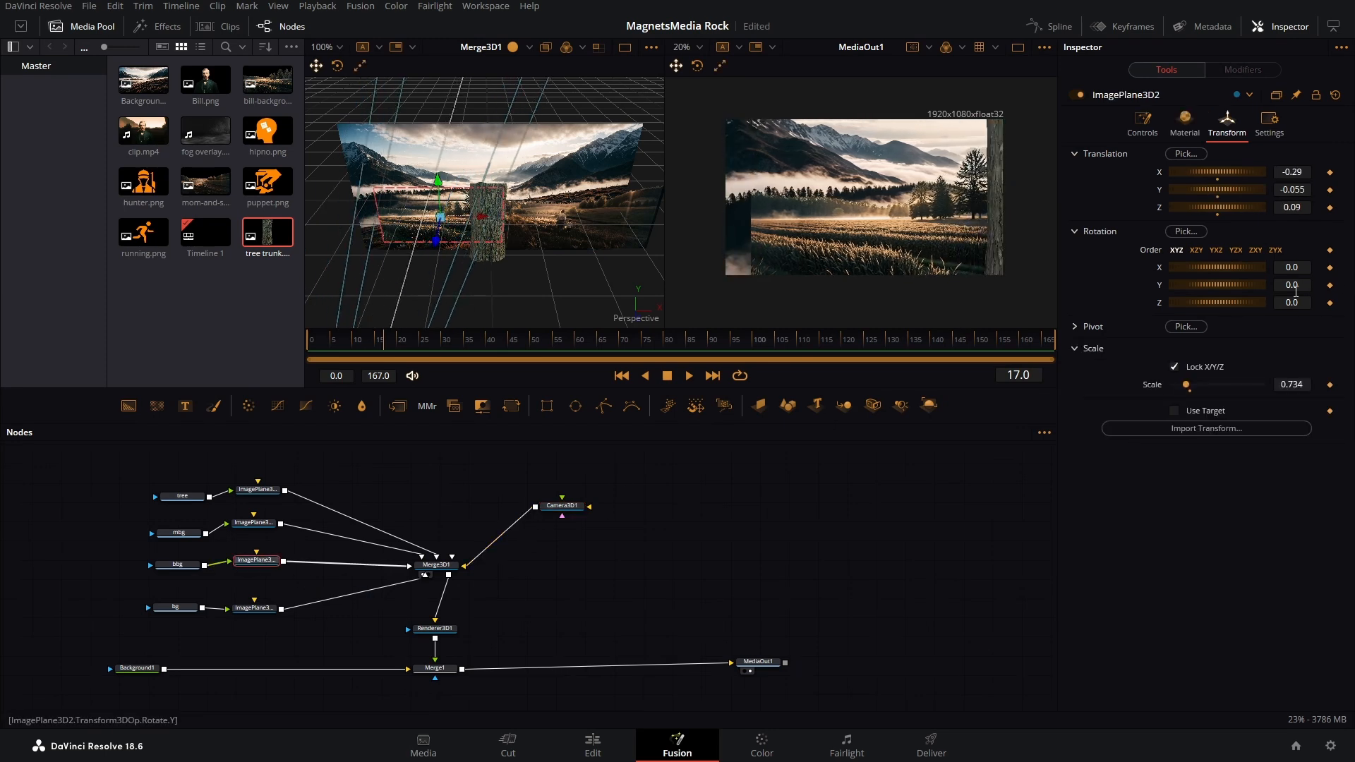
drag(1291, 384, 1300, 385)
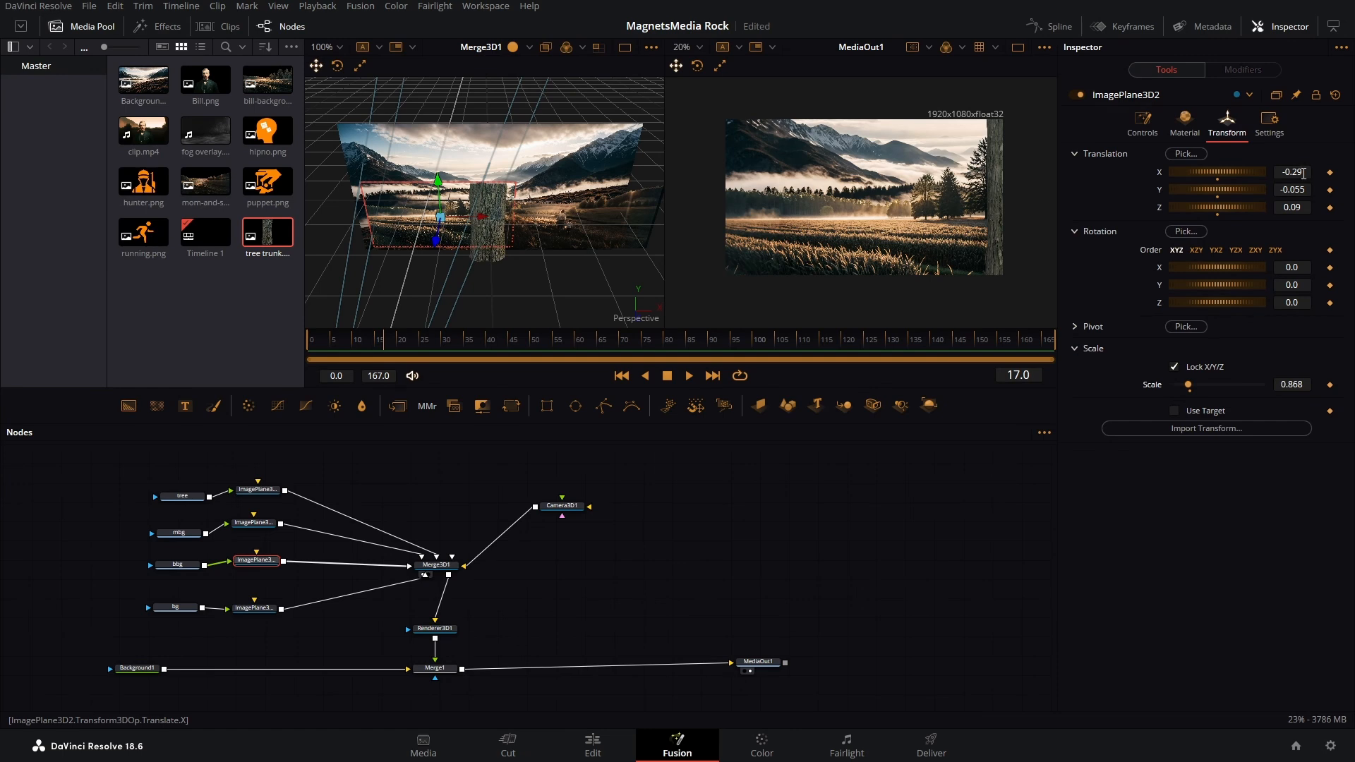
mouse_move(1303, 173)
mouse_down()
mouse_move(1292, 173)
mouse_move(1300, 191)
mouse_up()
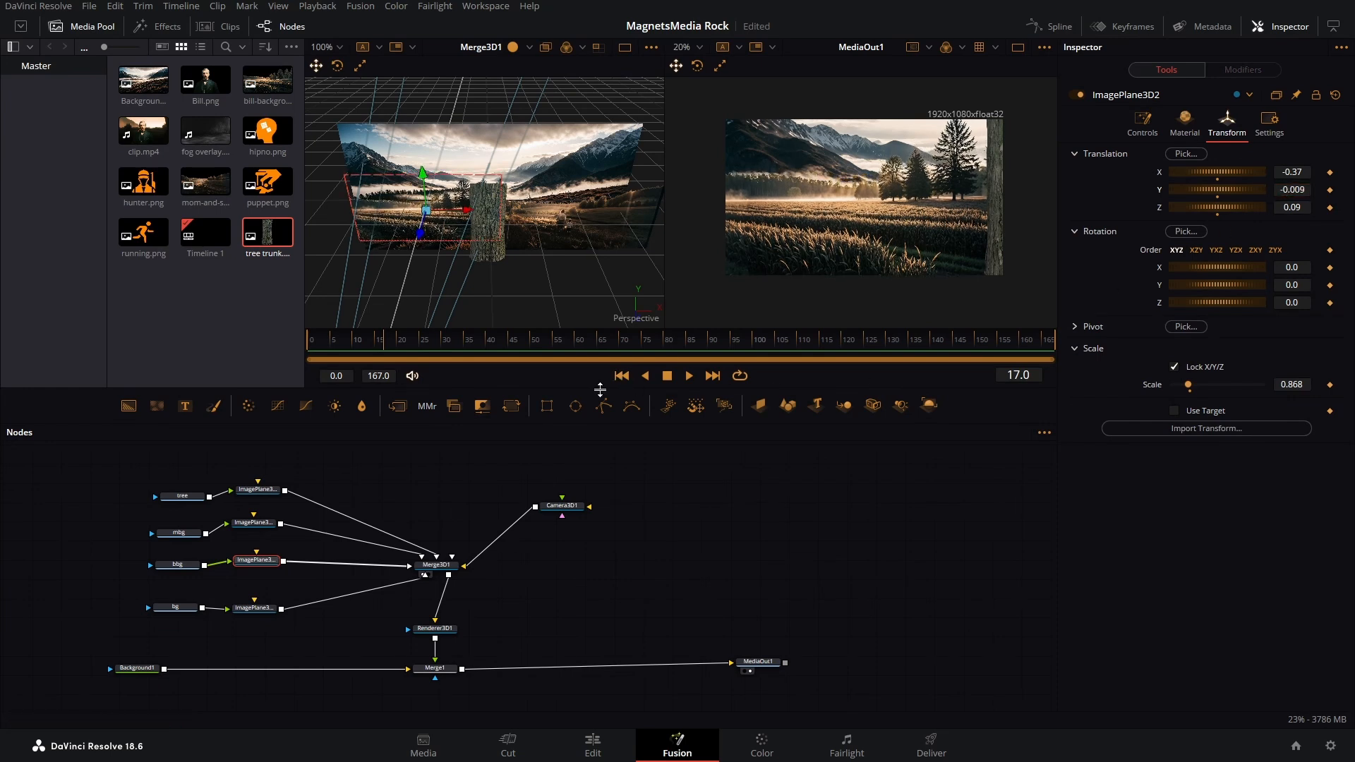
Set the camera's X translation to 0.348 and the bbg image plane's X translation to -0.389.
click(561, 505)
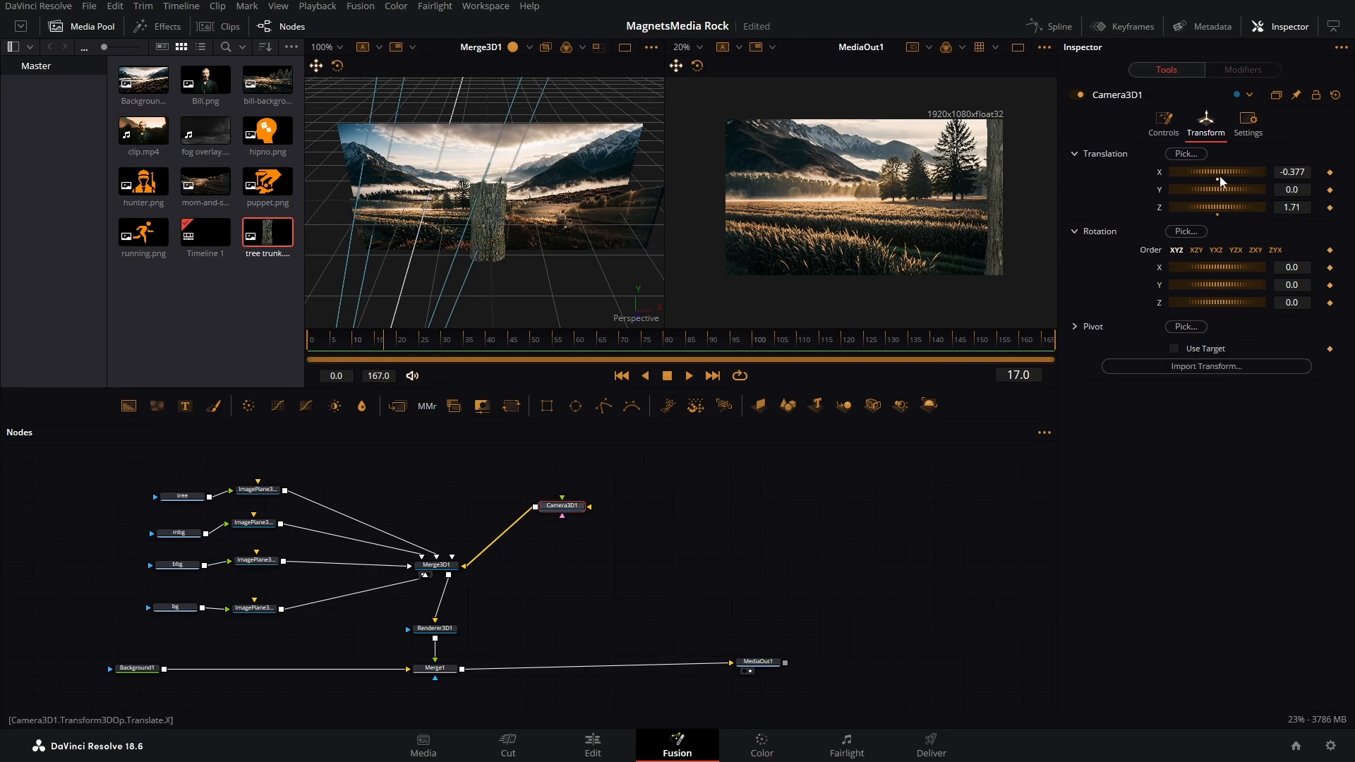
drag(1220, 175, 1235, 173)
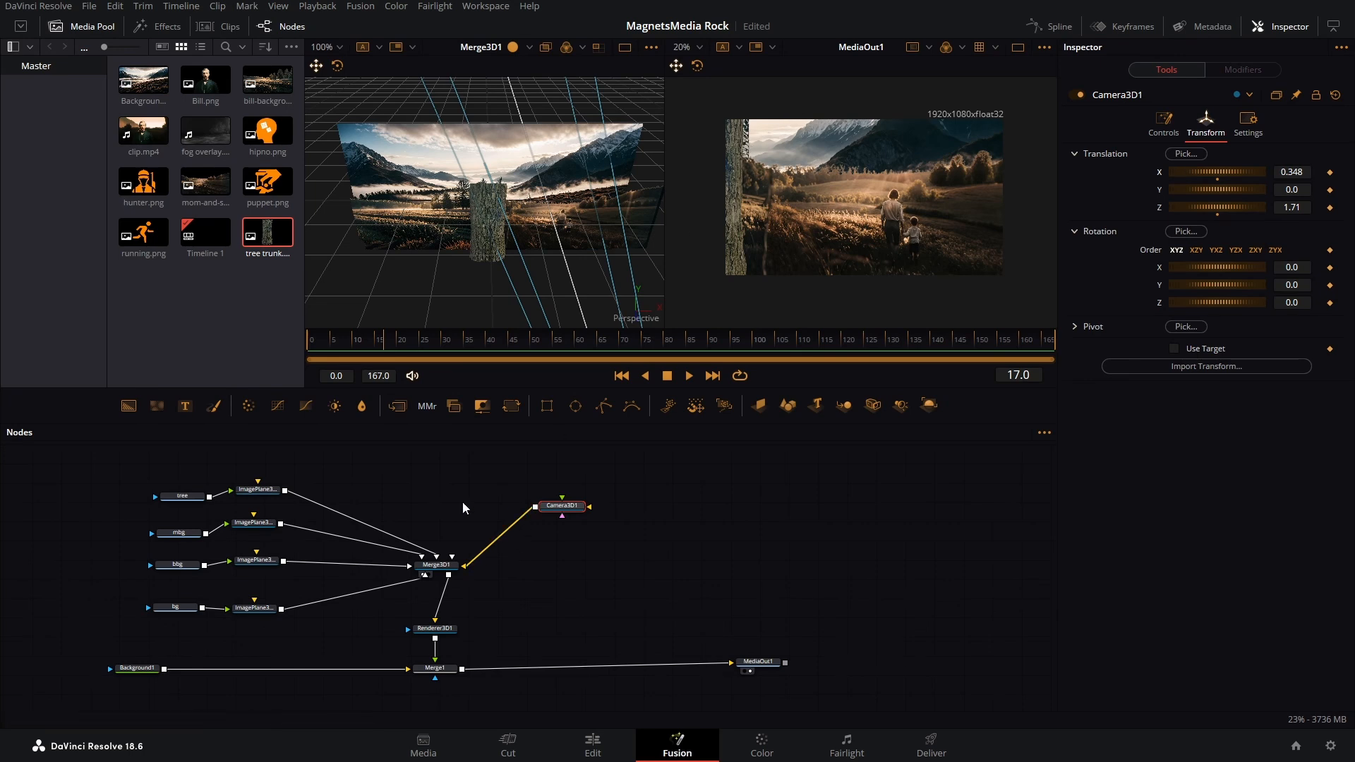
click(253, 562)
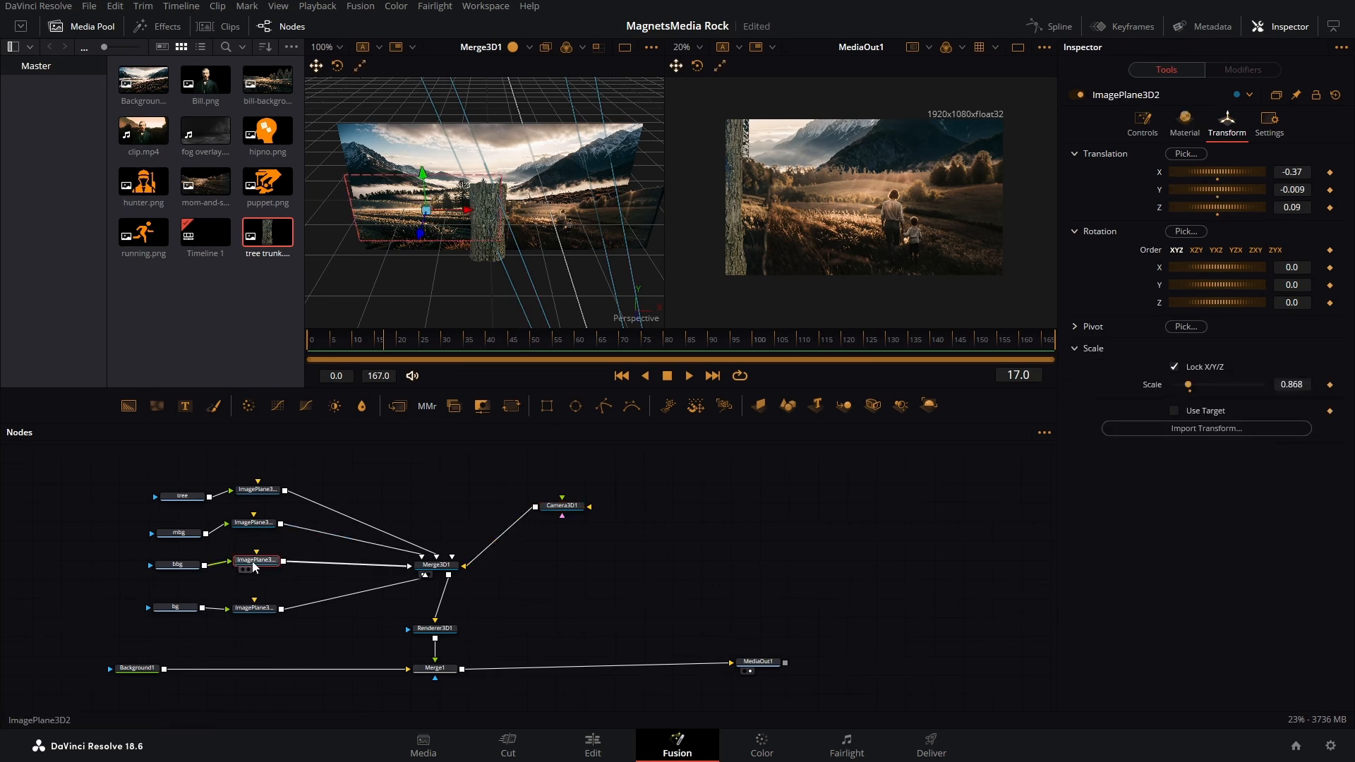
click(1300, 172)
drag(1299, 172, 1287, 172)
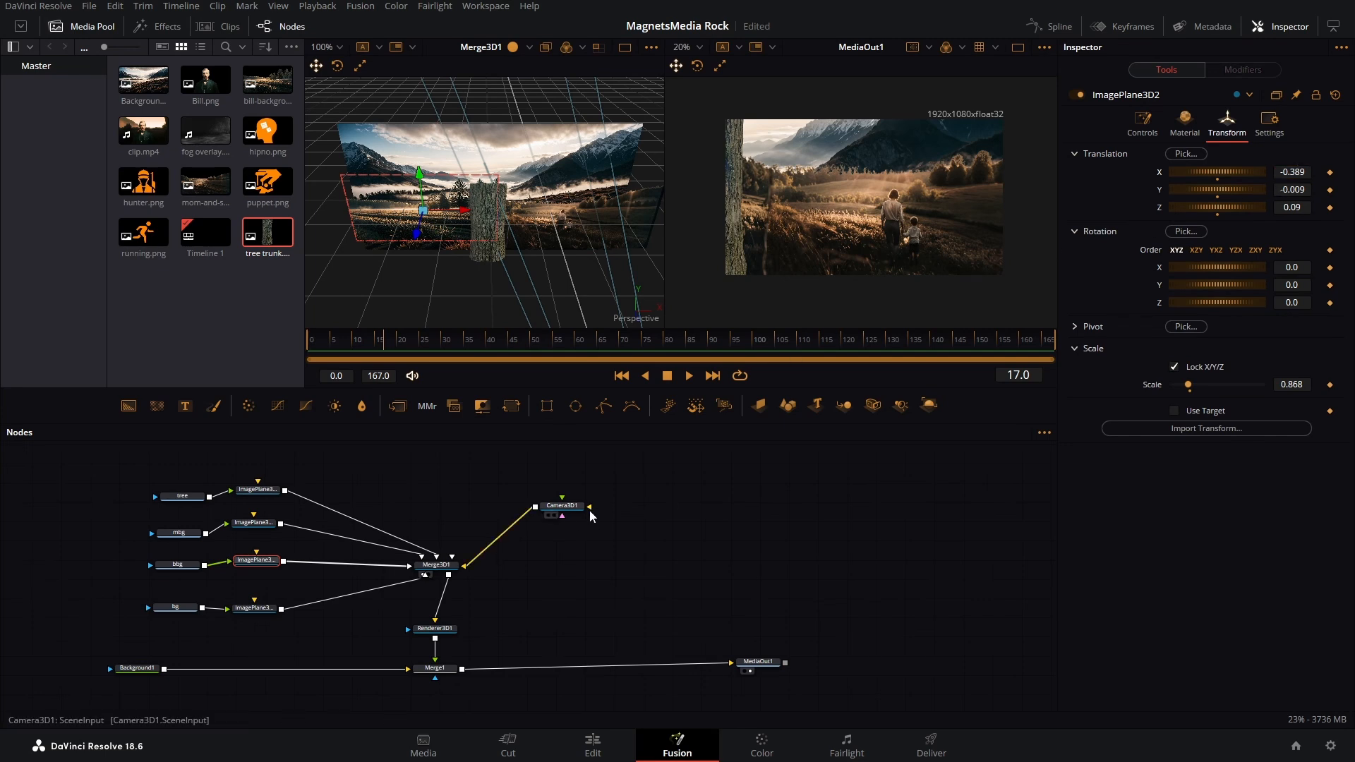
Set the camera's X translation to -0.261.
click(561, 505)
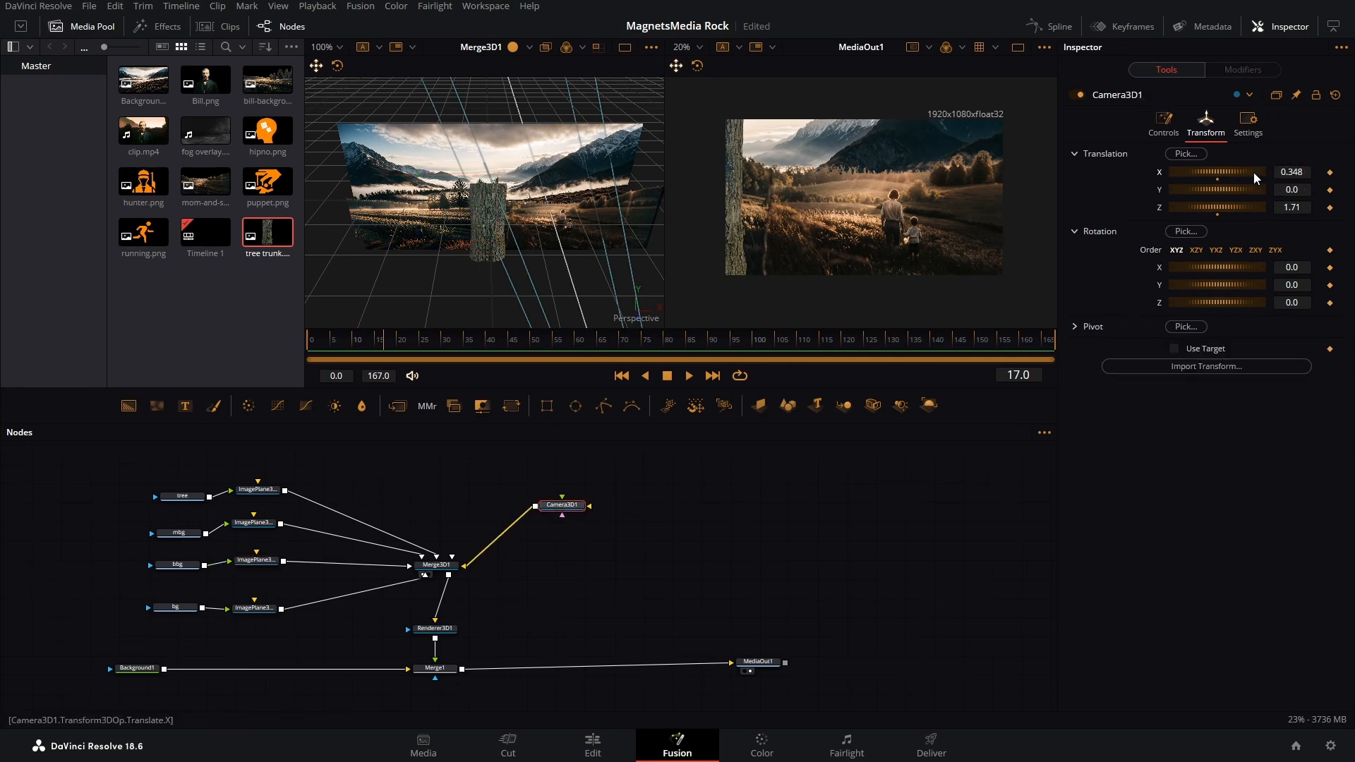
drag(1253, 172, 1239, 176)
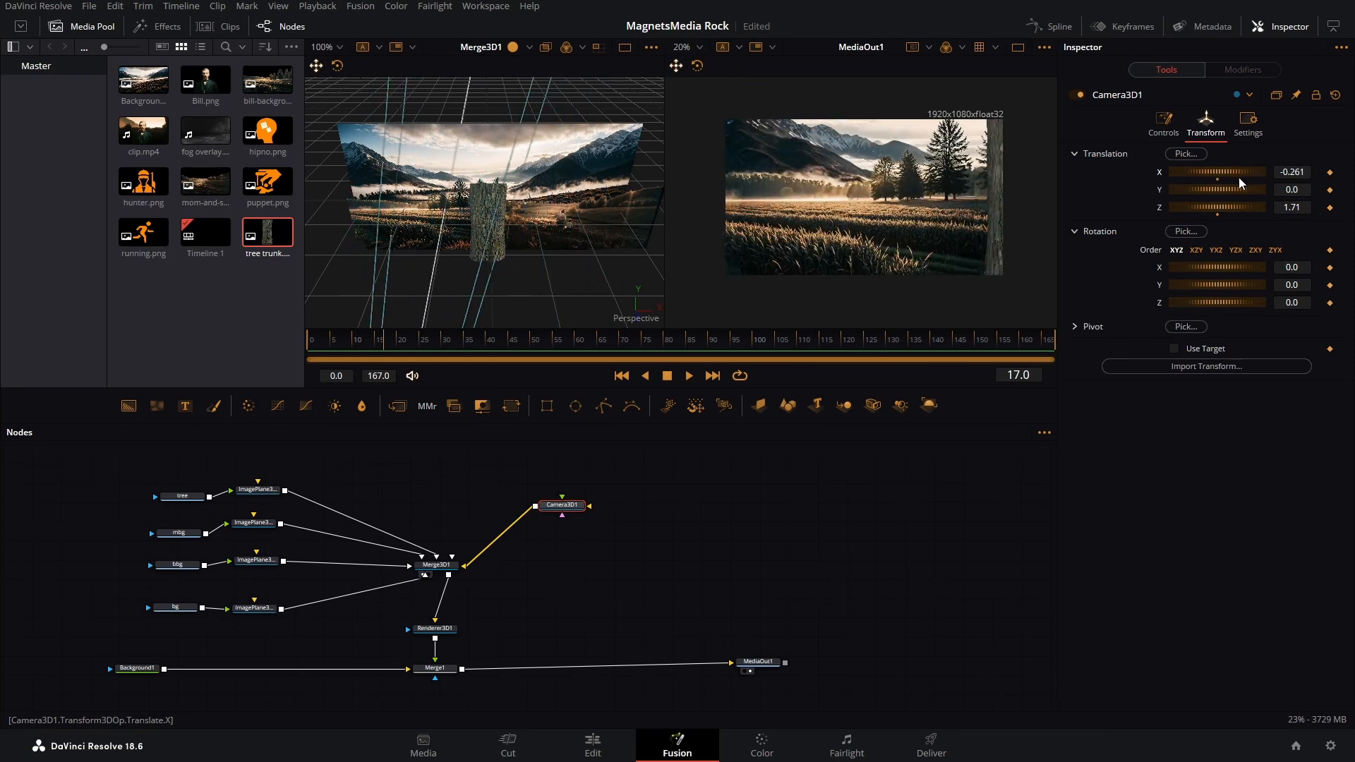
Add Bill.png to the node graph above the tree node and rename its node bill.
drag(396, 462, 373, 515)
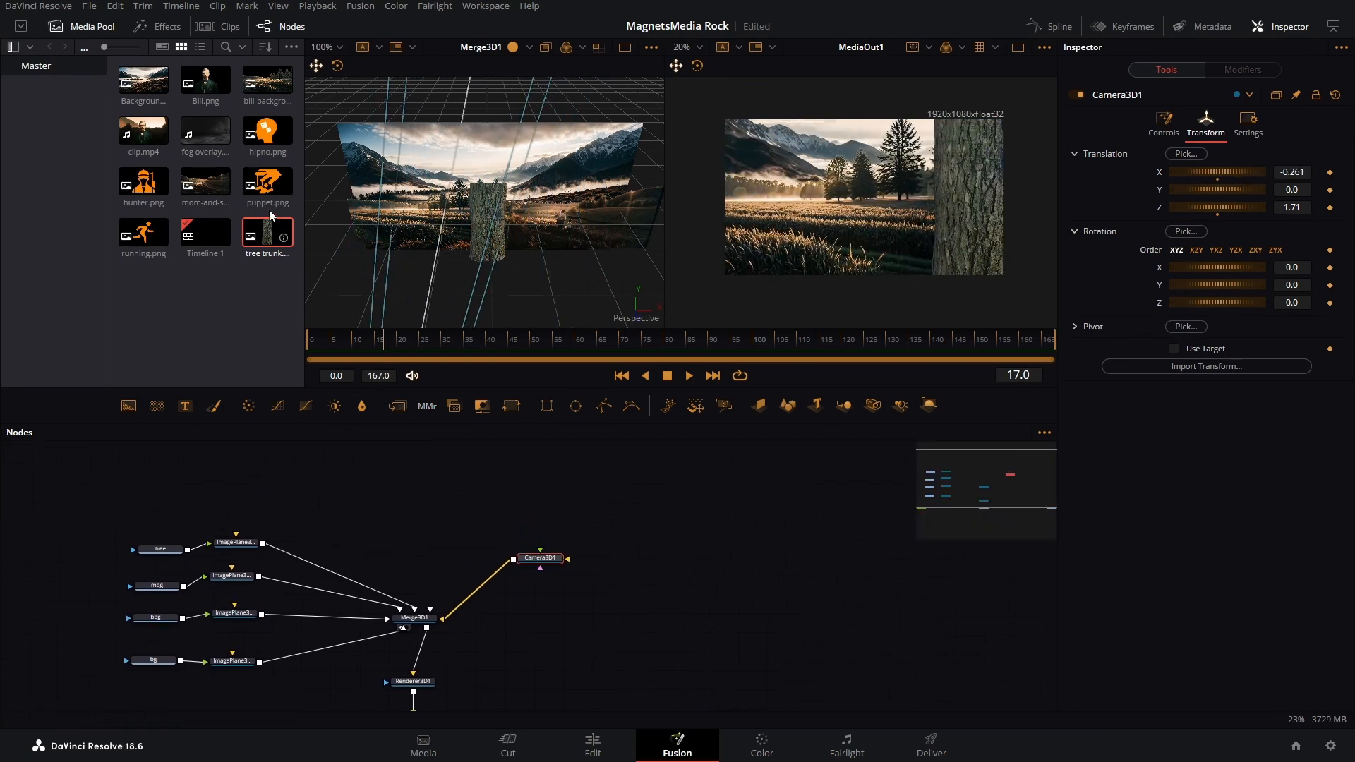
drag(206, 80, 220, 485)
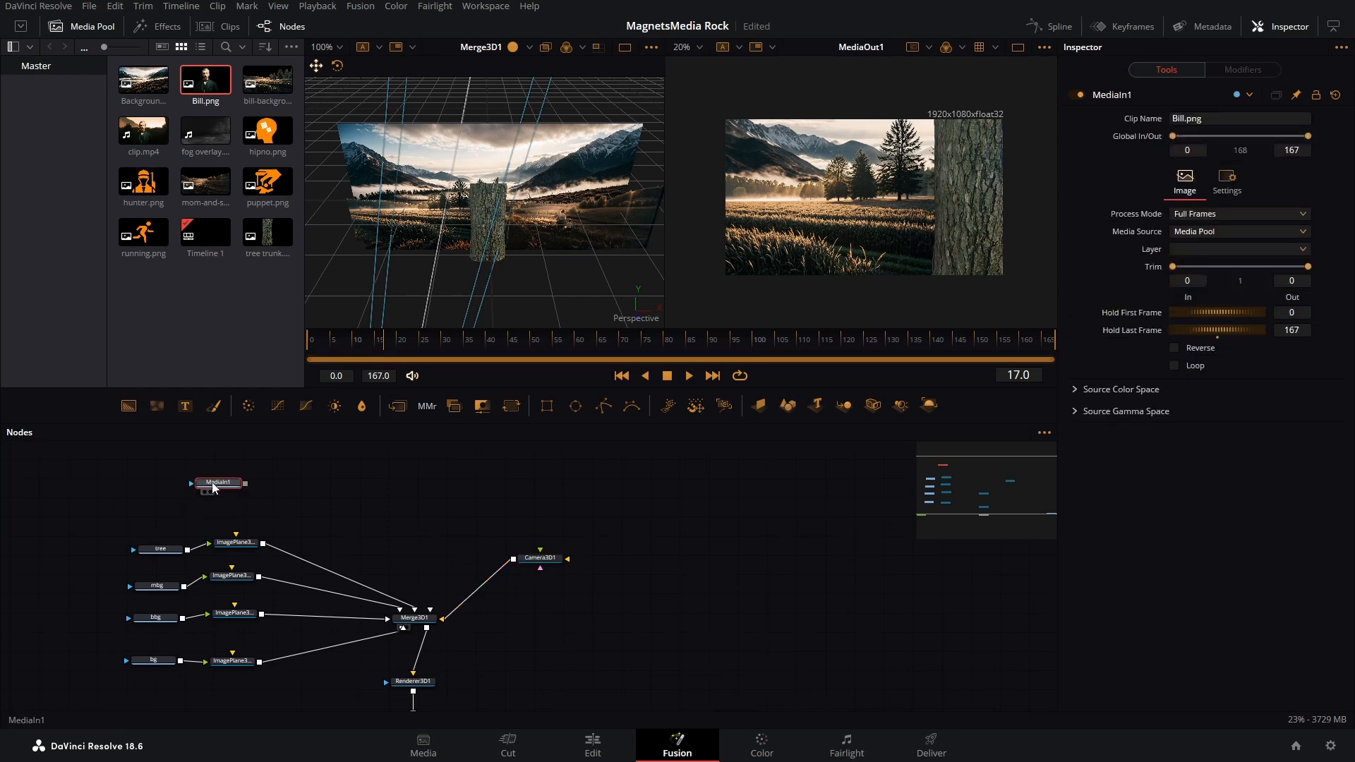
key(F2)
text(bi)
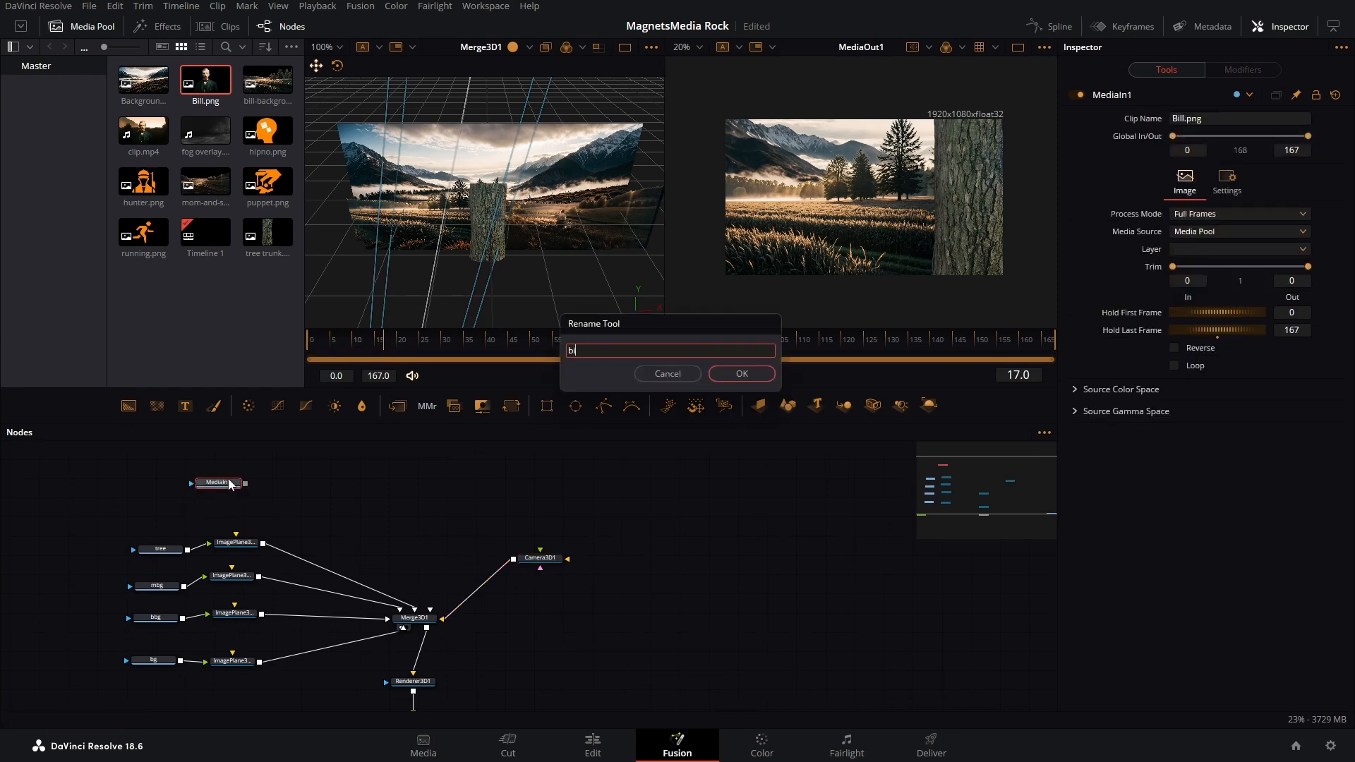
text(ll)
key(Return)
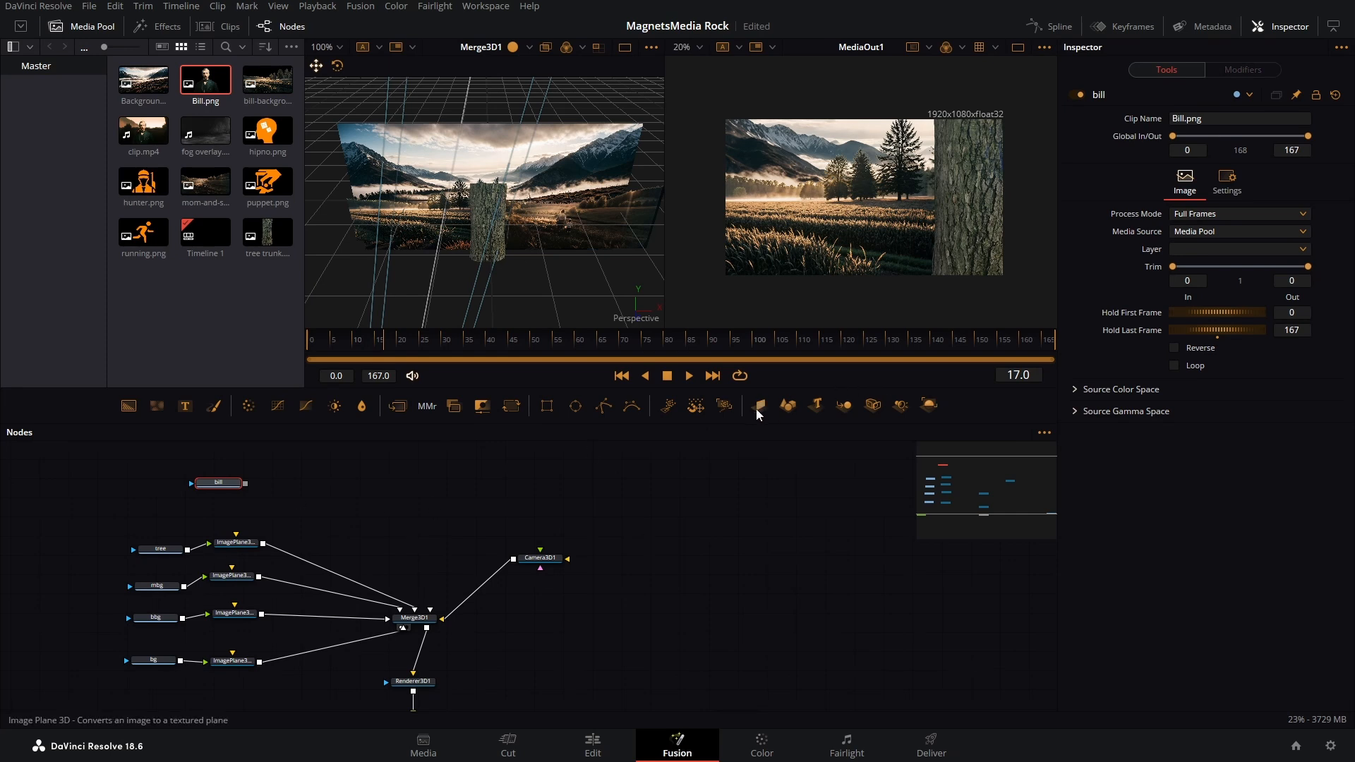
Connect bill through a new Image Plane 3D to Merge3D1, with translation X -0.325, Y -0.052, Z 0.23 and scale 0.503.
drag(758, 404, 425, 624)
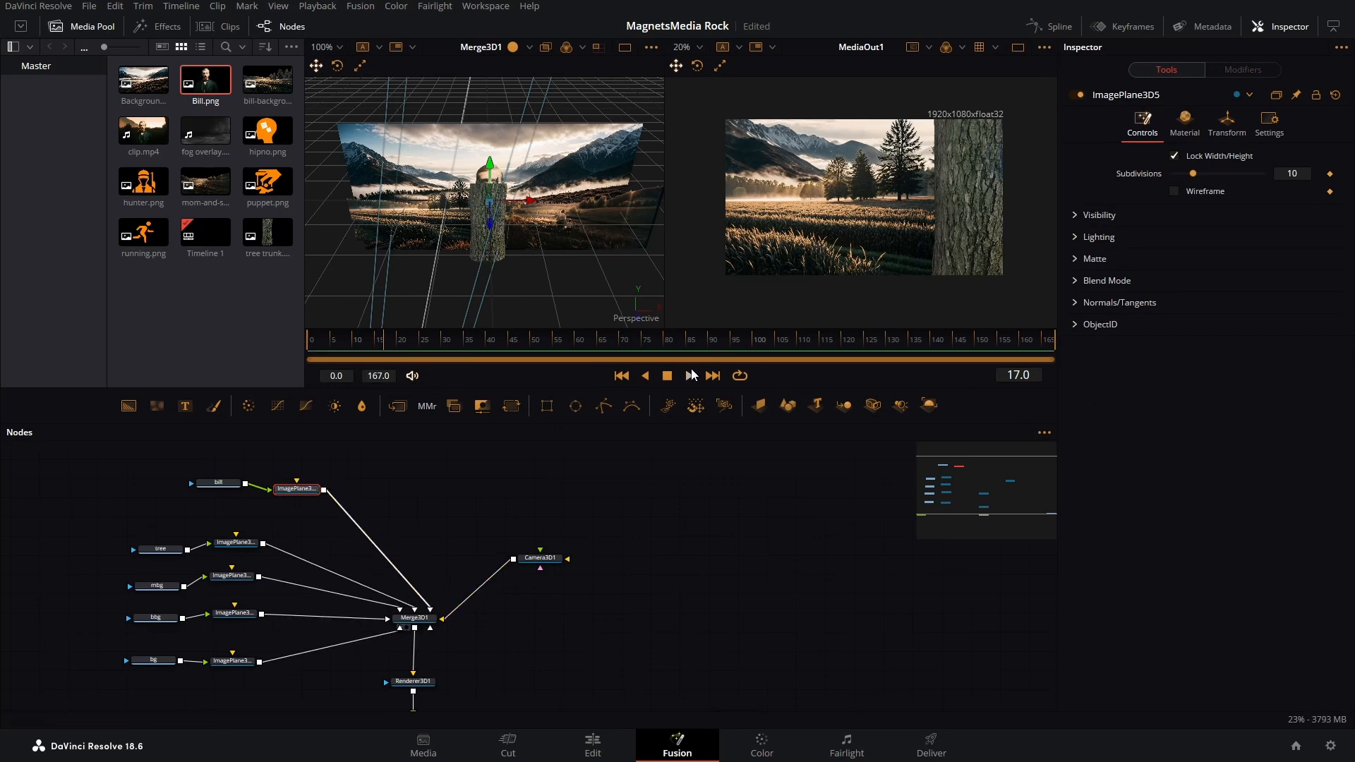
click(1228, 124)
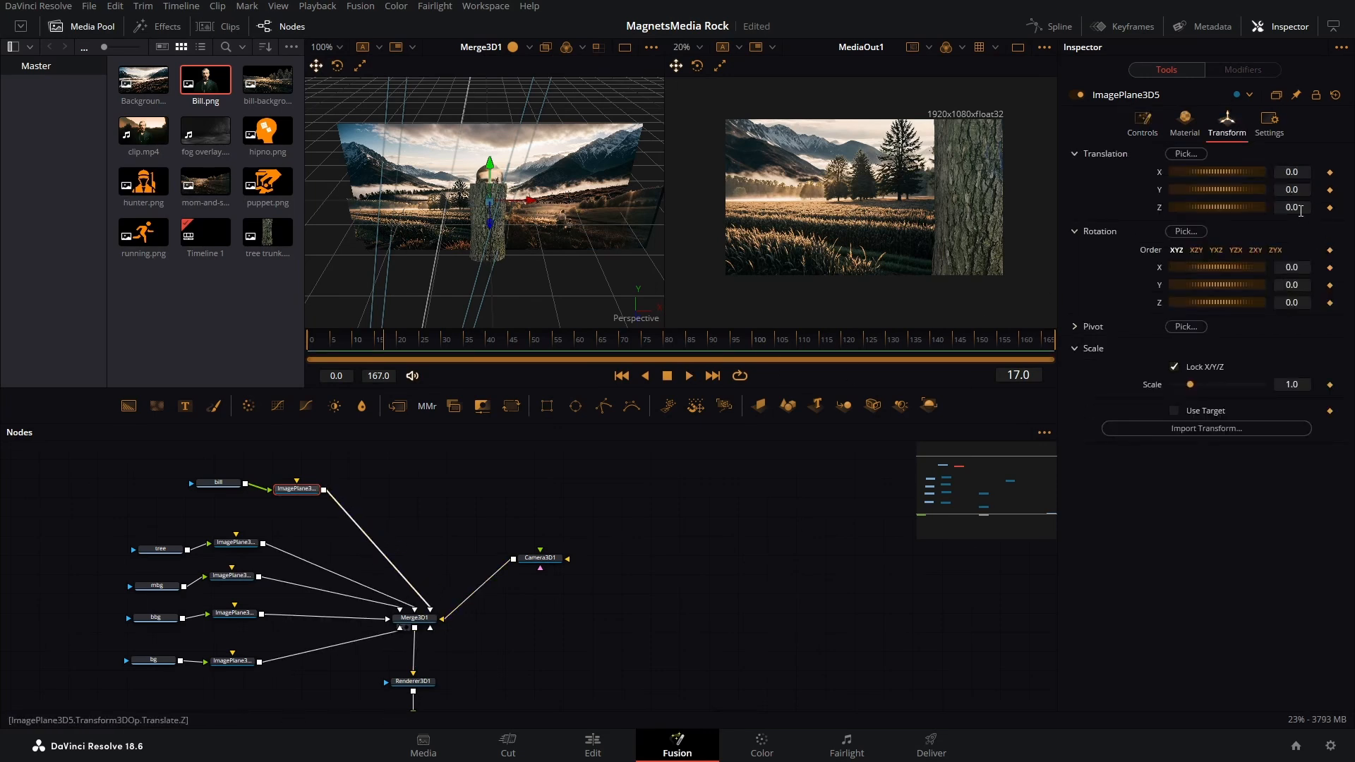
drag(1299, 205, 1263, 169)
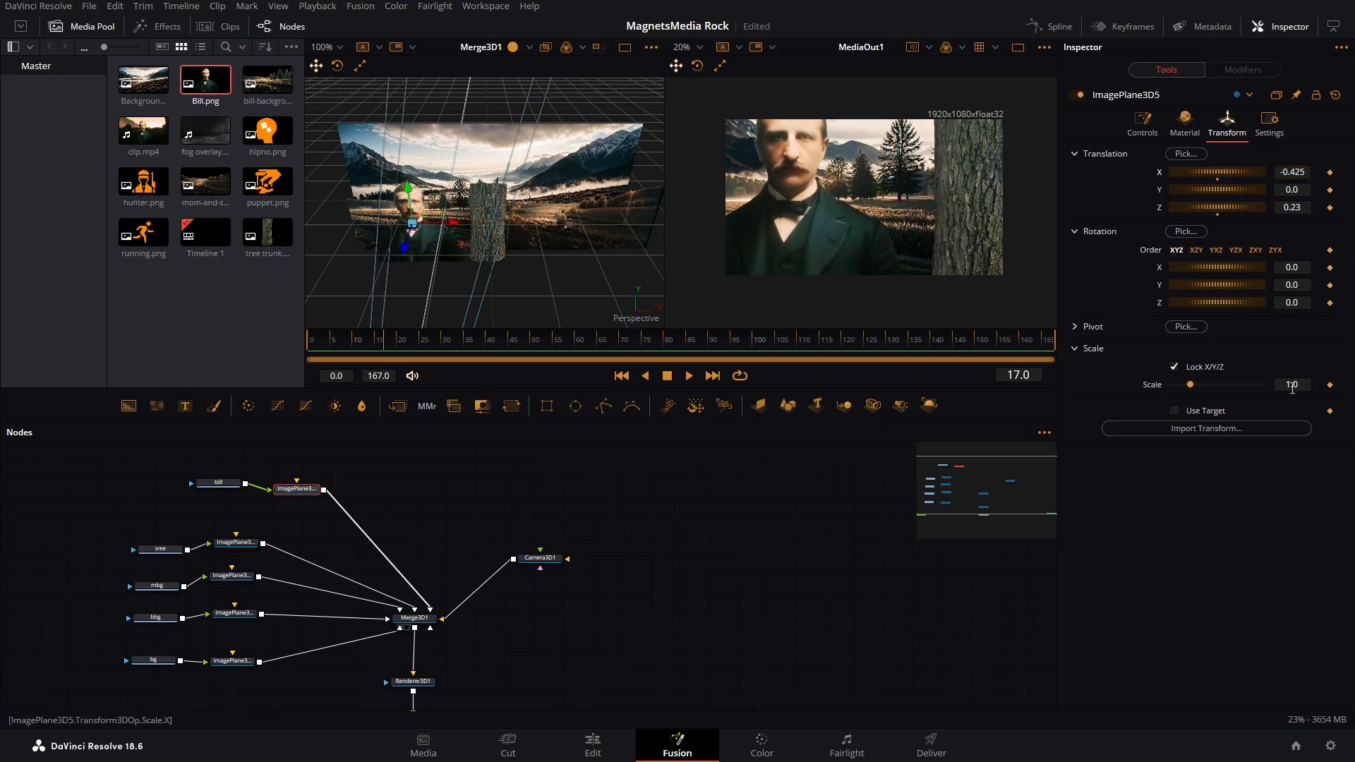
drag(1292, 384, 1265, 385)
mouse_move(1292, 171)
mouse_down()
mouse_move(1304, 171)
mouse_move(1284, 189)
mouse_move(1295, 172)
mouse_up()
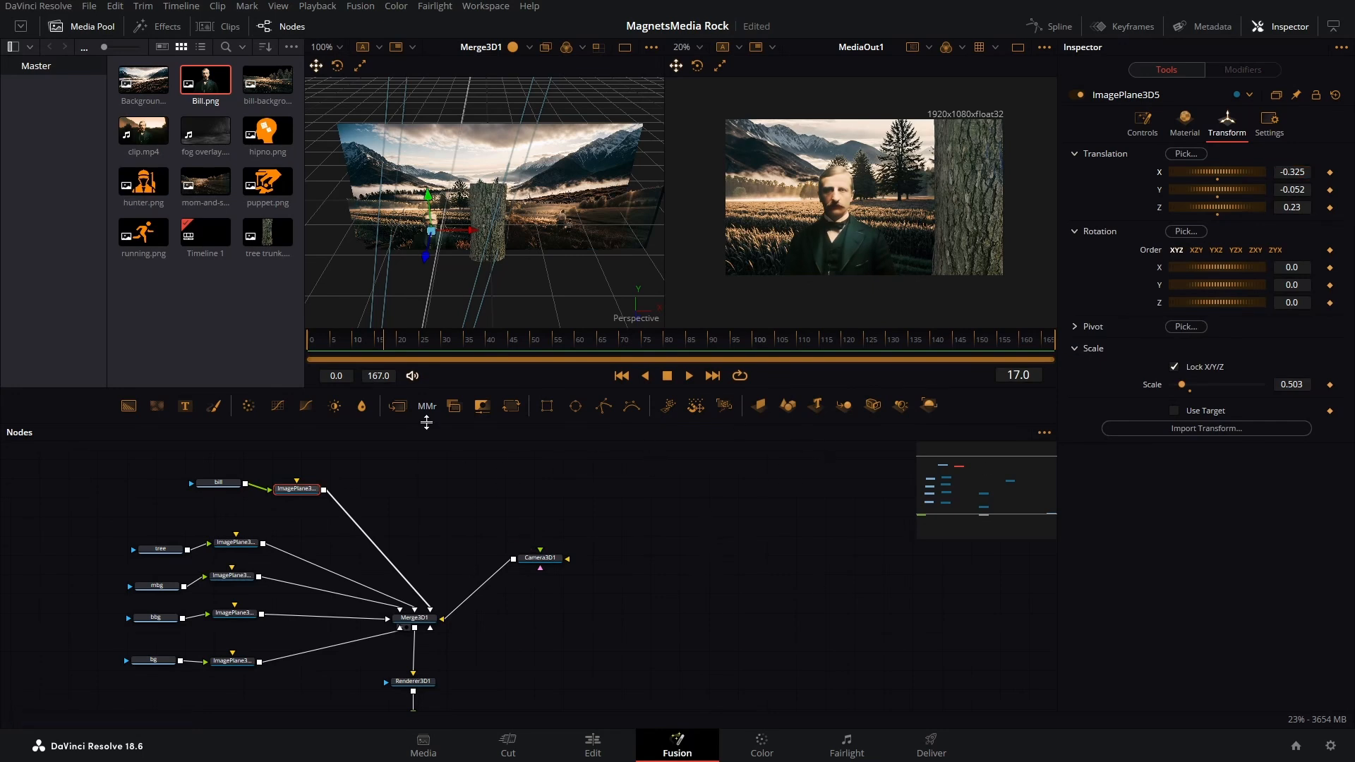
Add clip.mp4 to the node graph beside the camera node and show it in the first viewer as reference.
drag(144, 131, 717, 541)
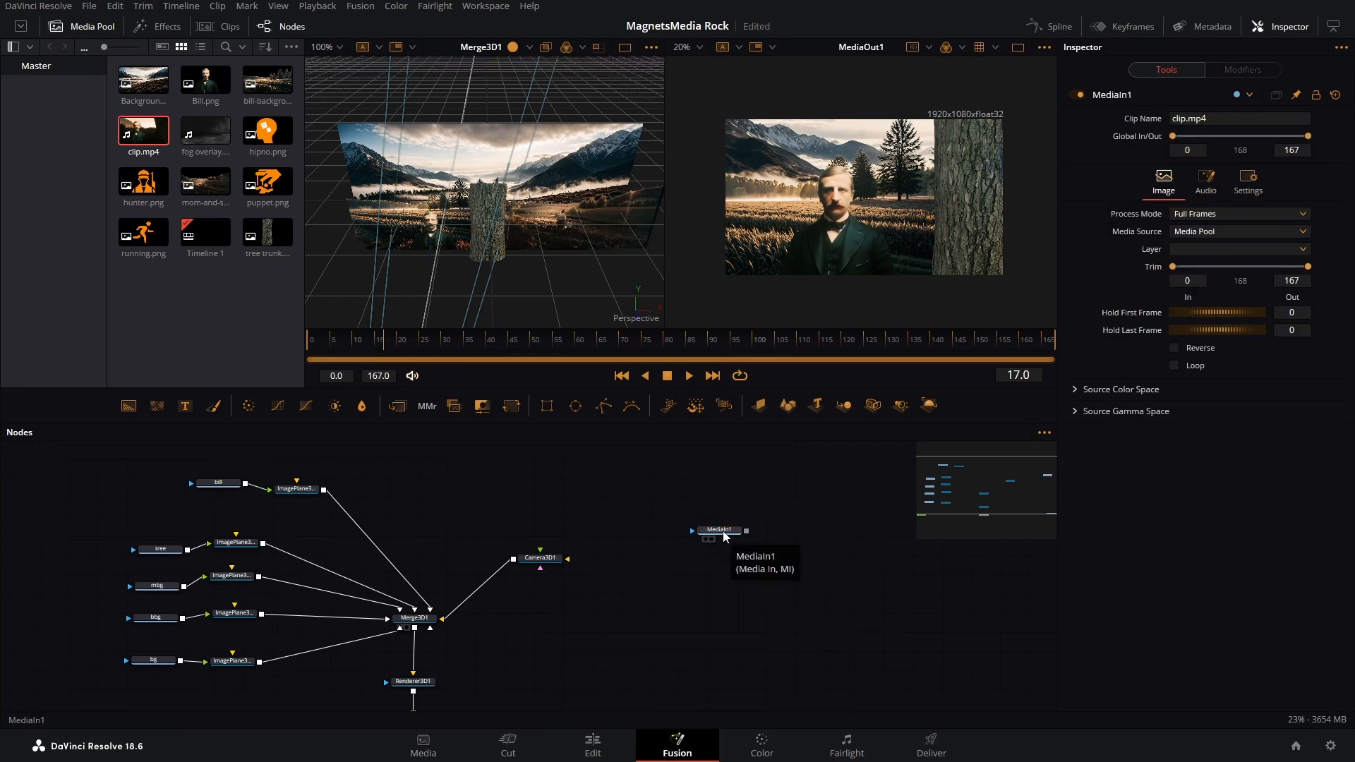
key(1)
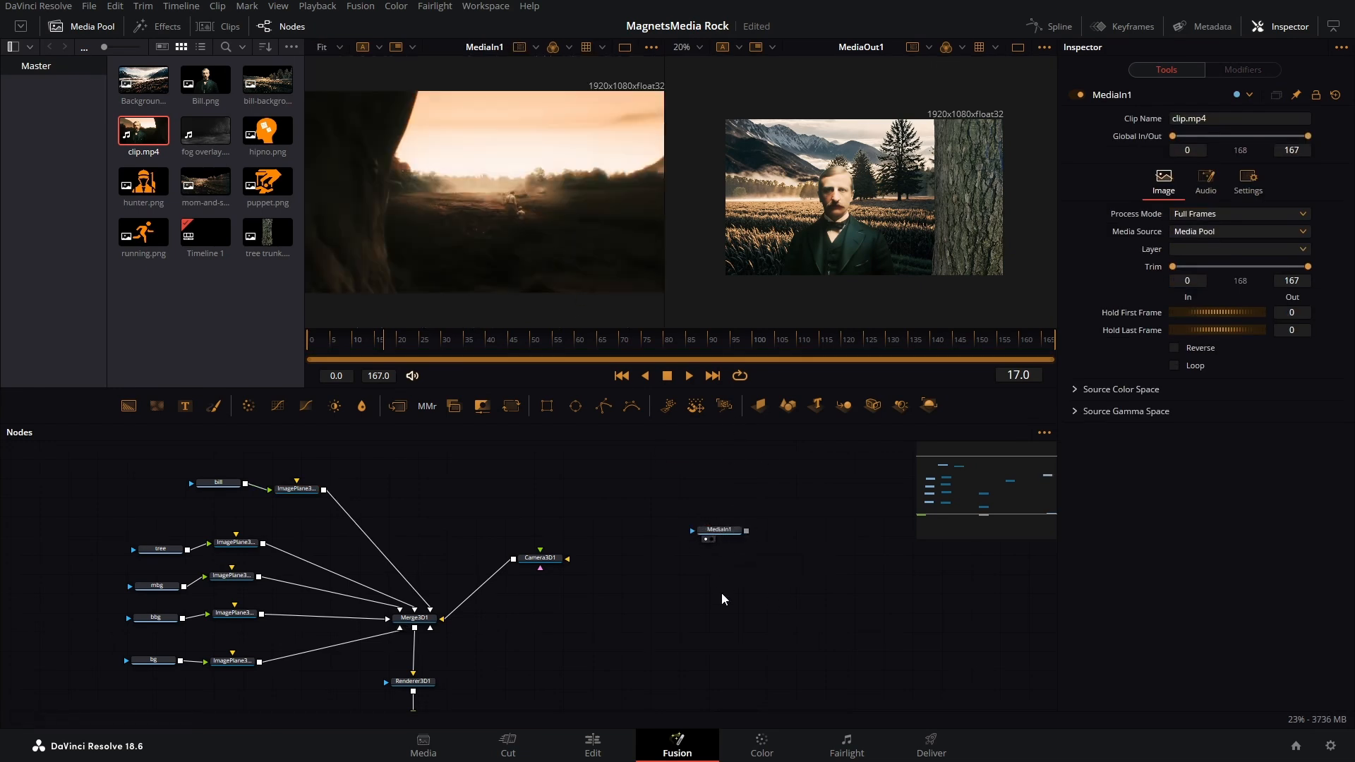
Set the camera's X translation to 0.348 with the playhead at frame 0.
click(517, 557)
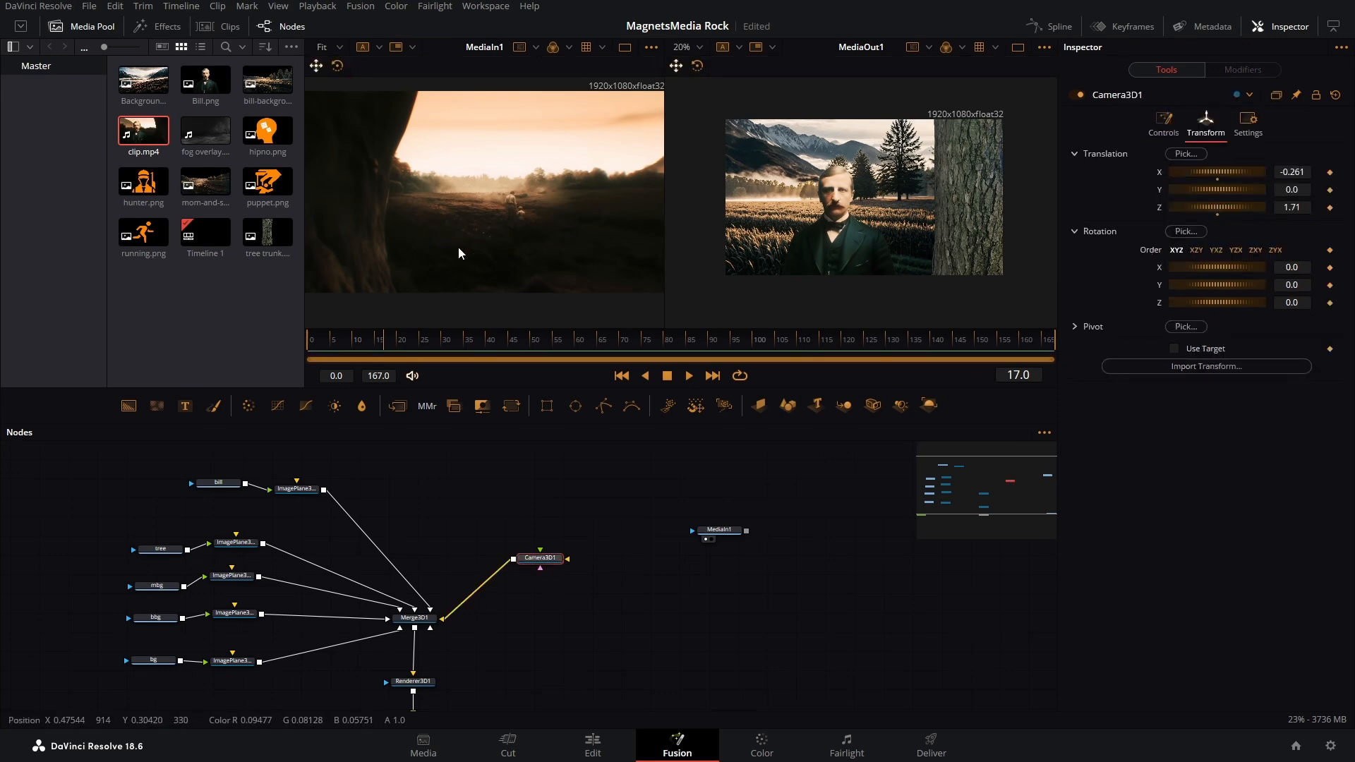
drag(379, 340, 254, 353)
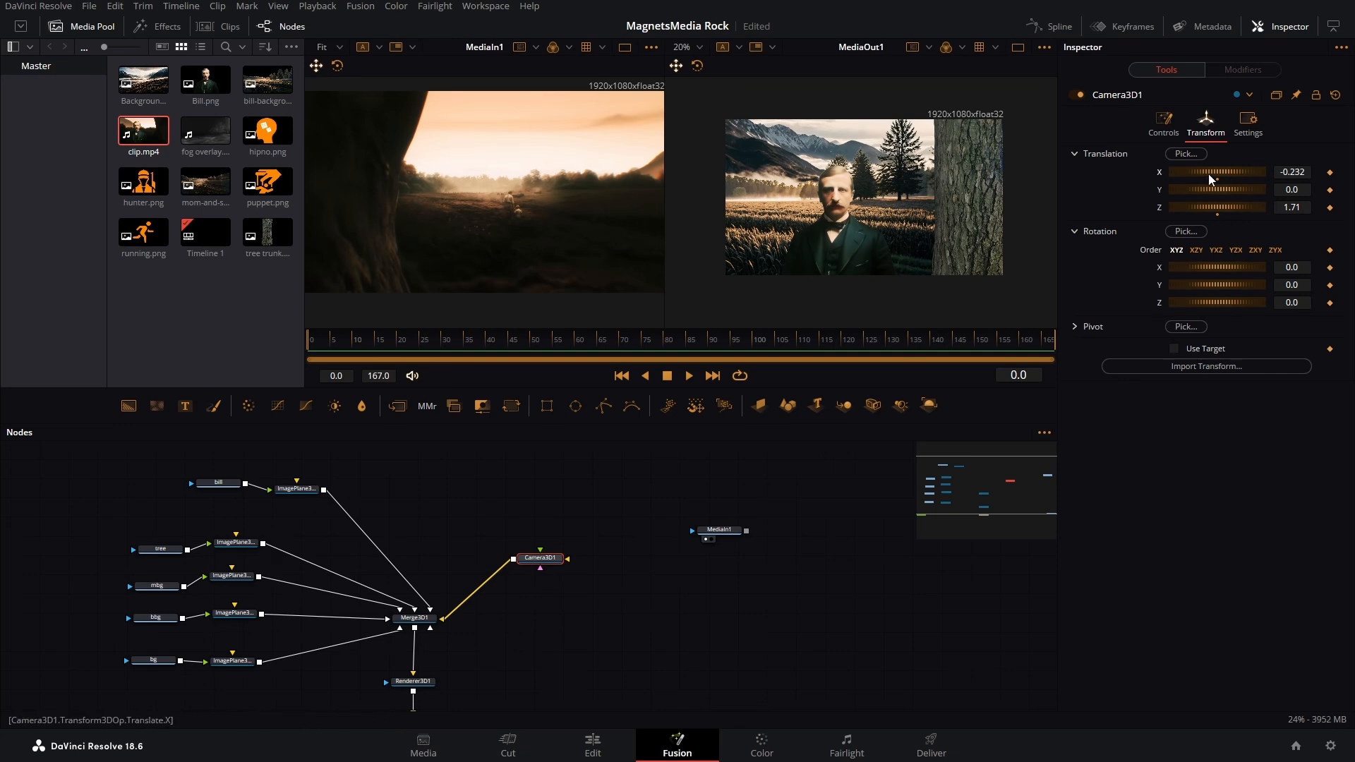
drag(1210, 179, 1226, 177)
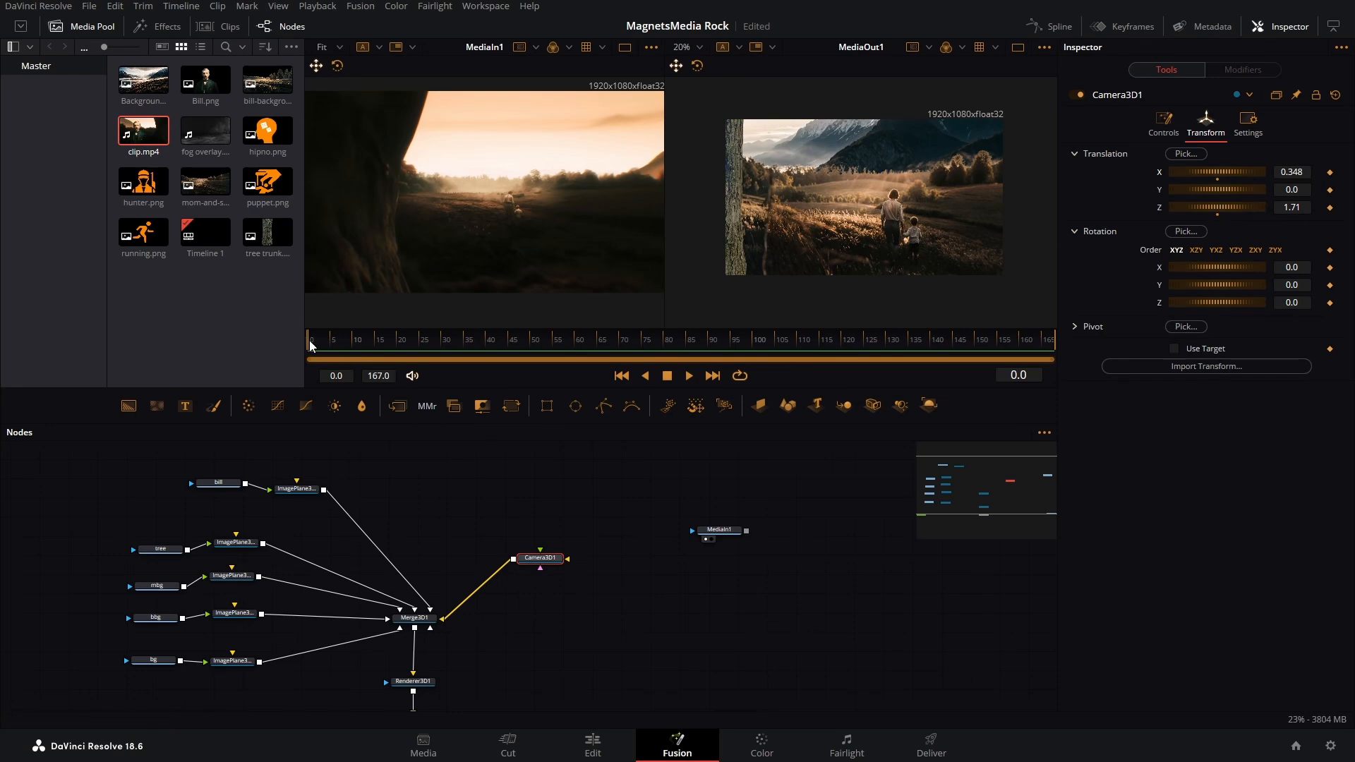
Keyframe the camera's Z translation at frames 40 and 0.
drag(310, 346, 495, 345)
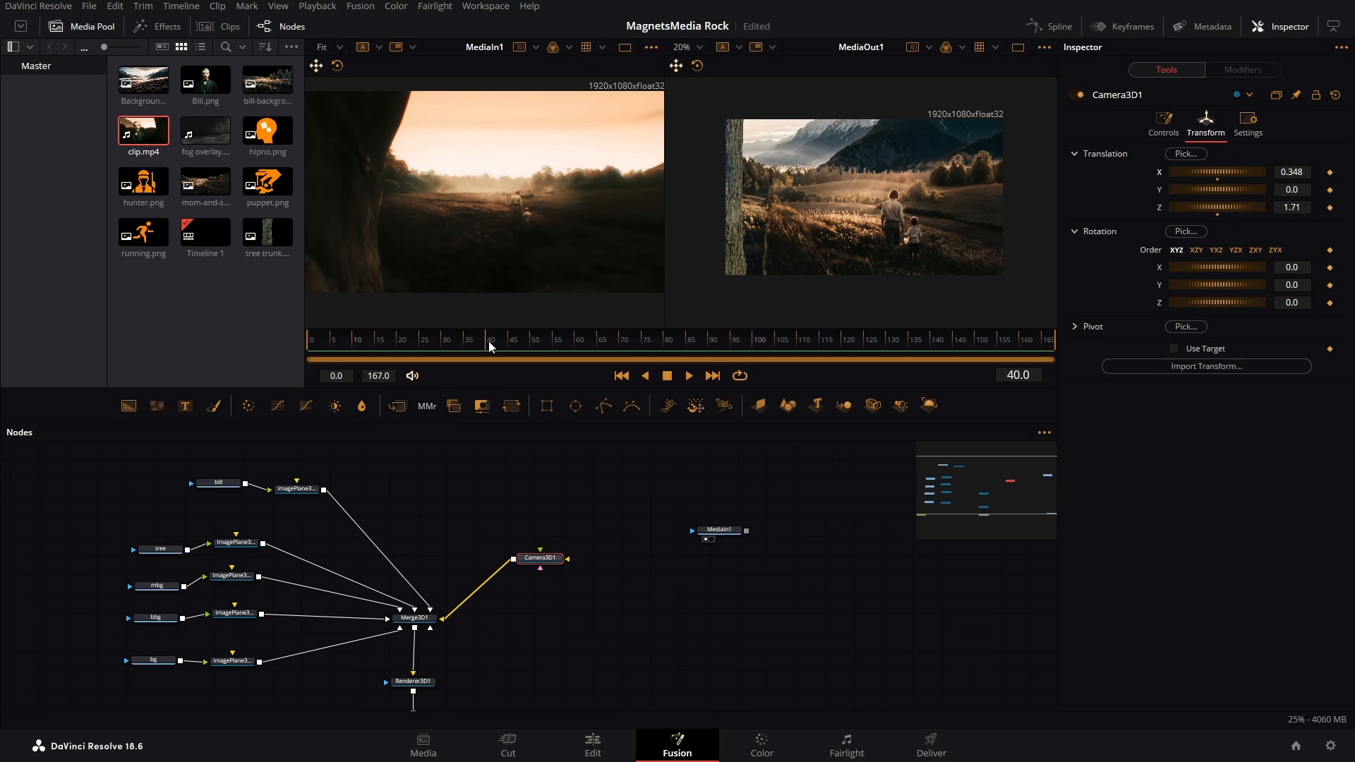
click(1330, 209)
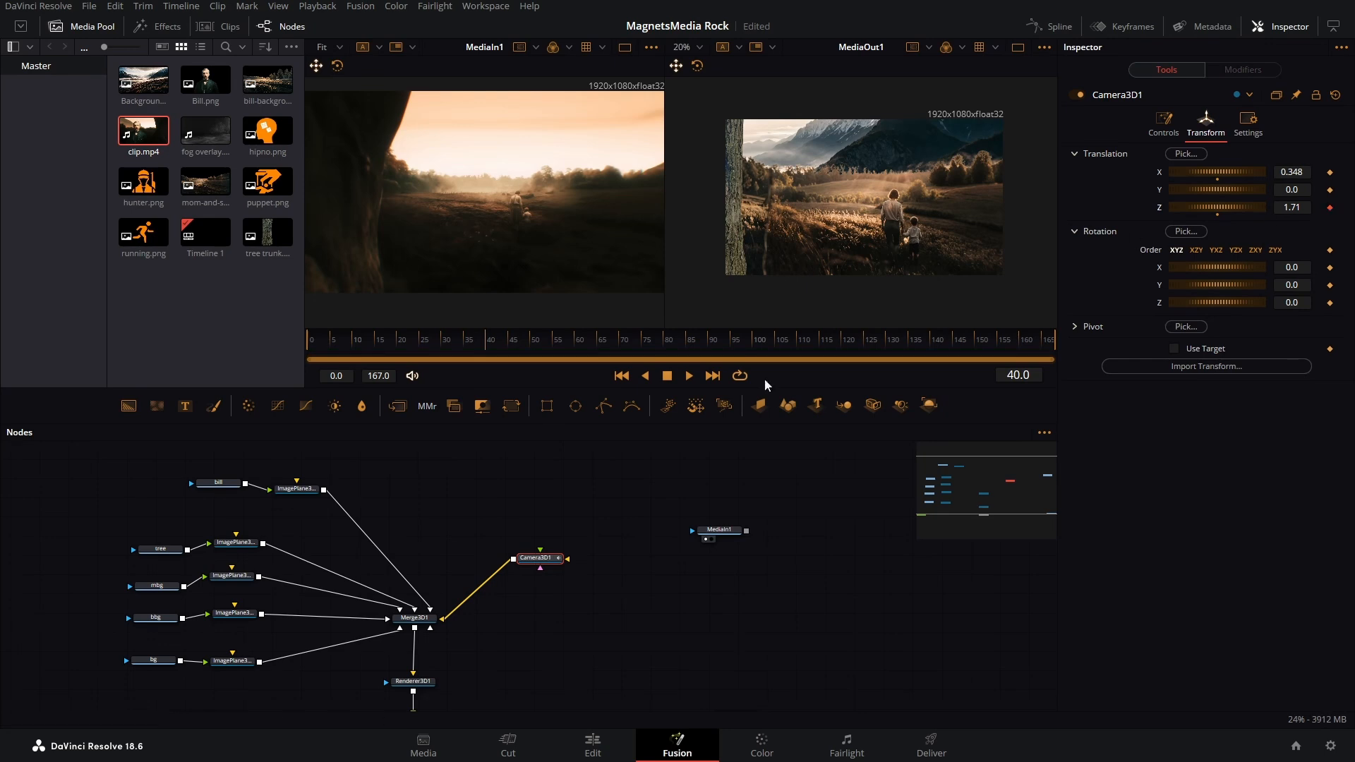
drag(395, 351, 300, 366)
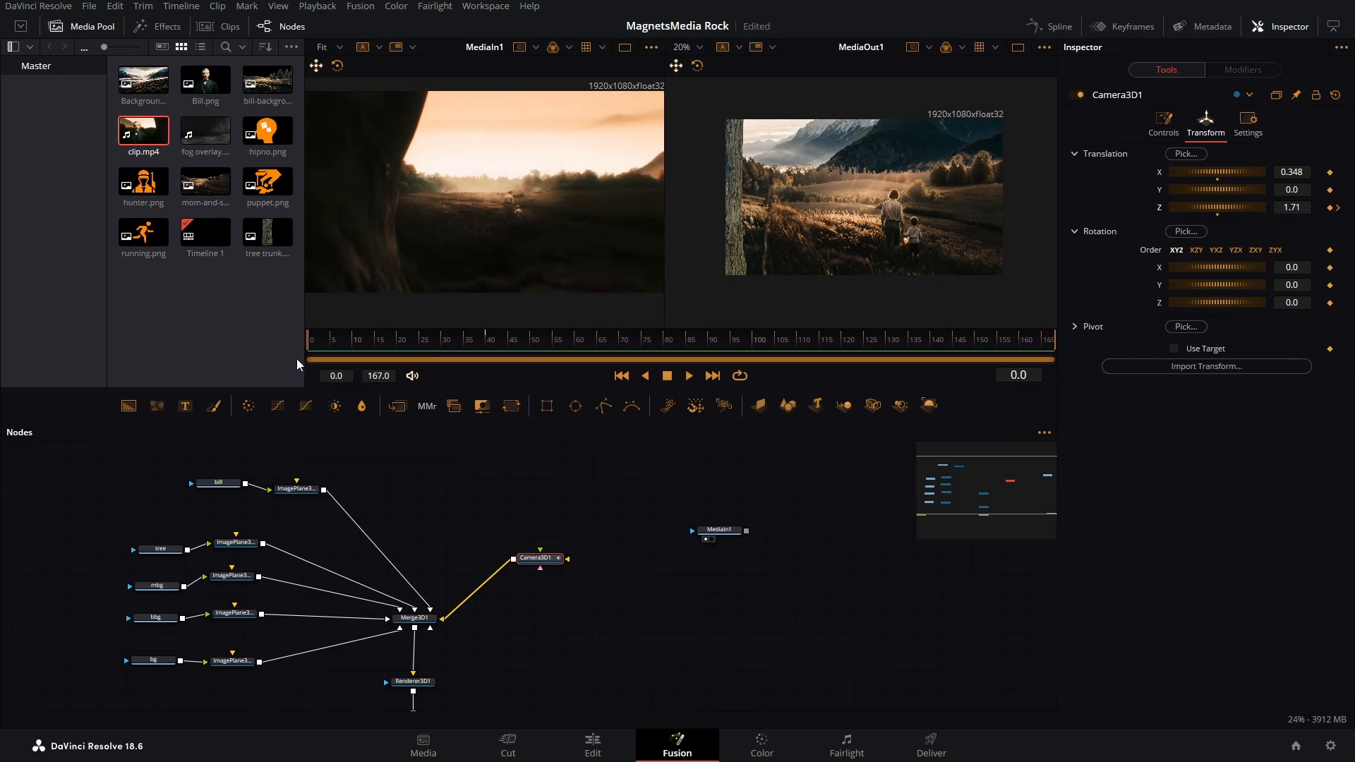
click(1330, 207)
Set the camera's Z translation to 2.07 at frame 0 and save the project.
drag(320, 346, 490, 351)
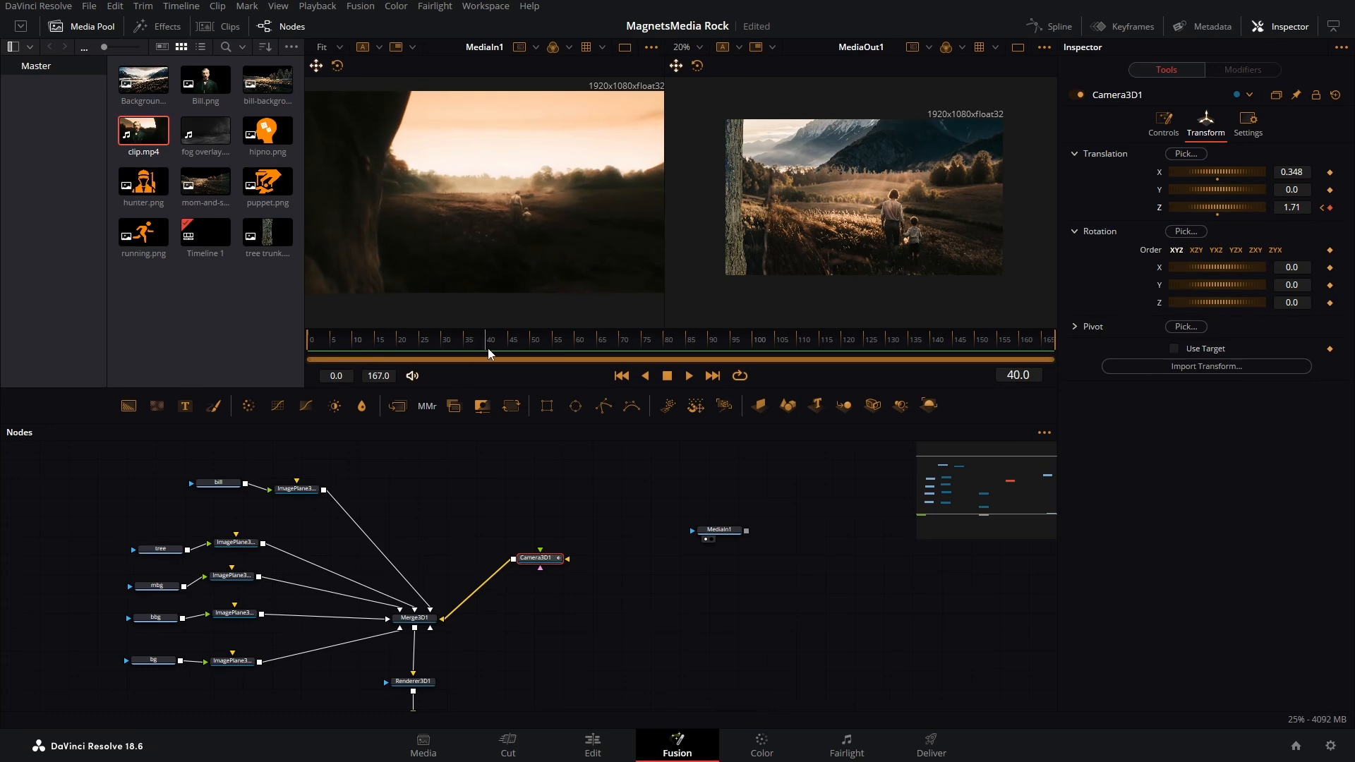
key(Home)
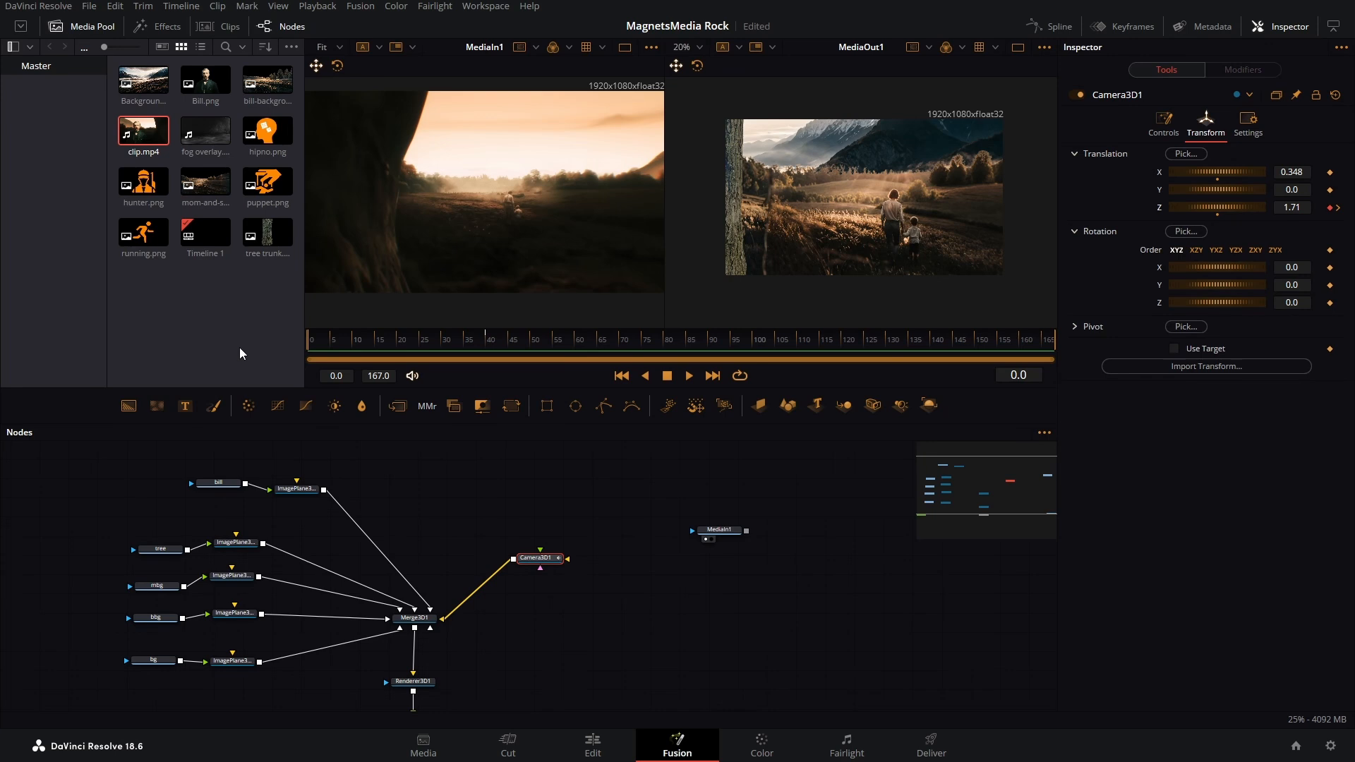
drag(1290, 207, 1335, 207)
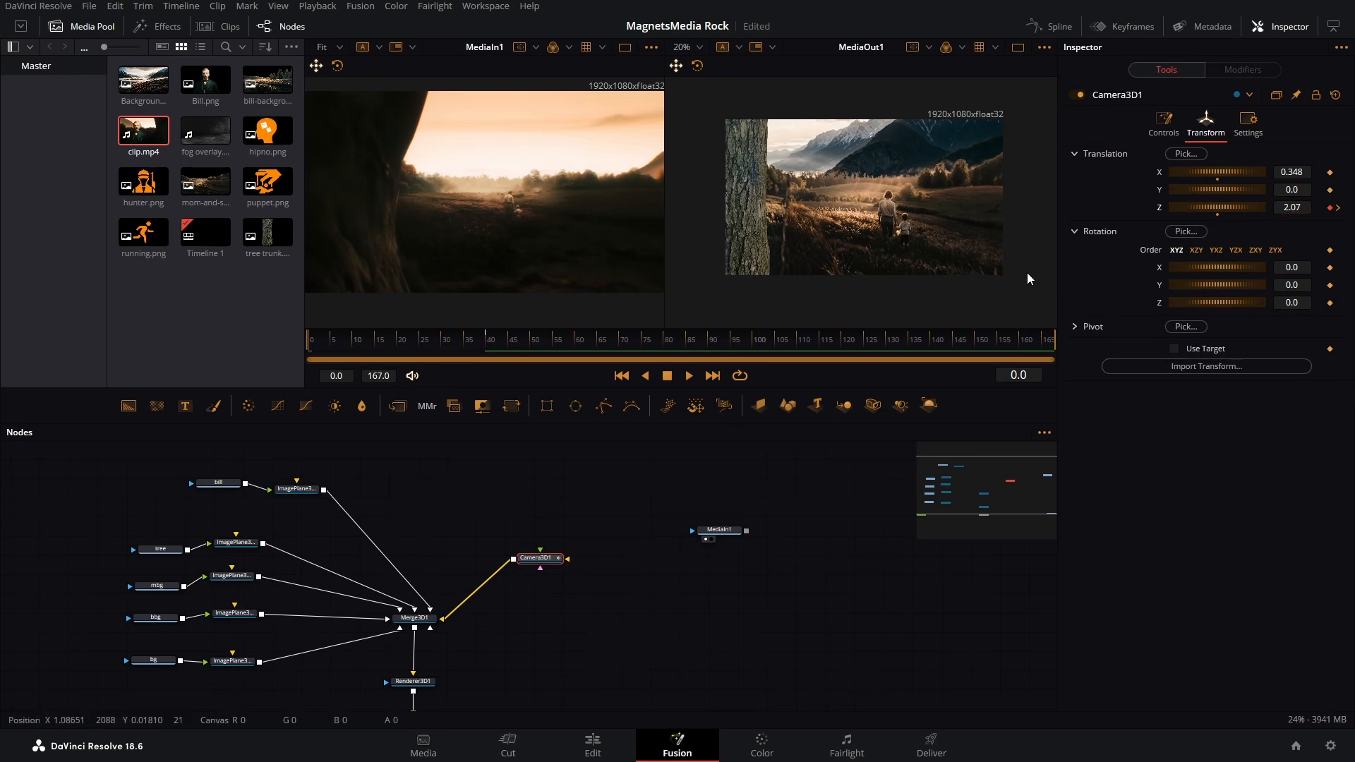
key(ctrl+s)
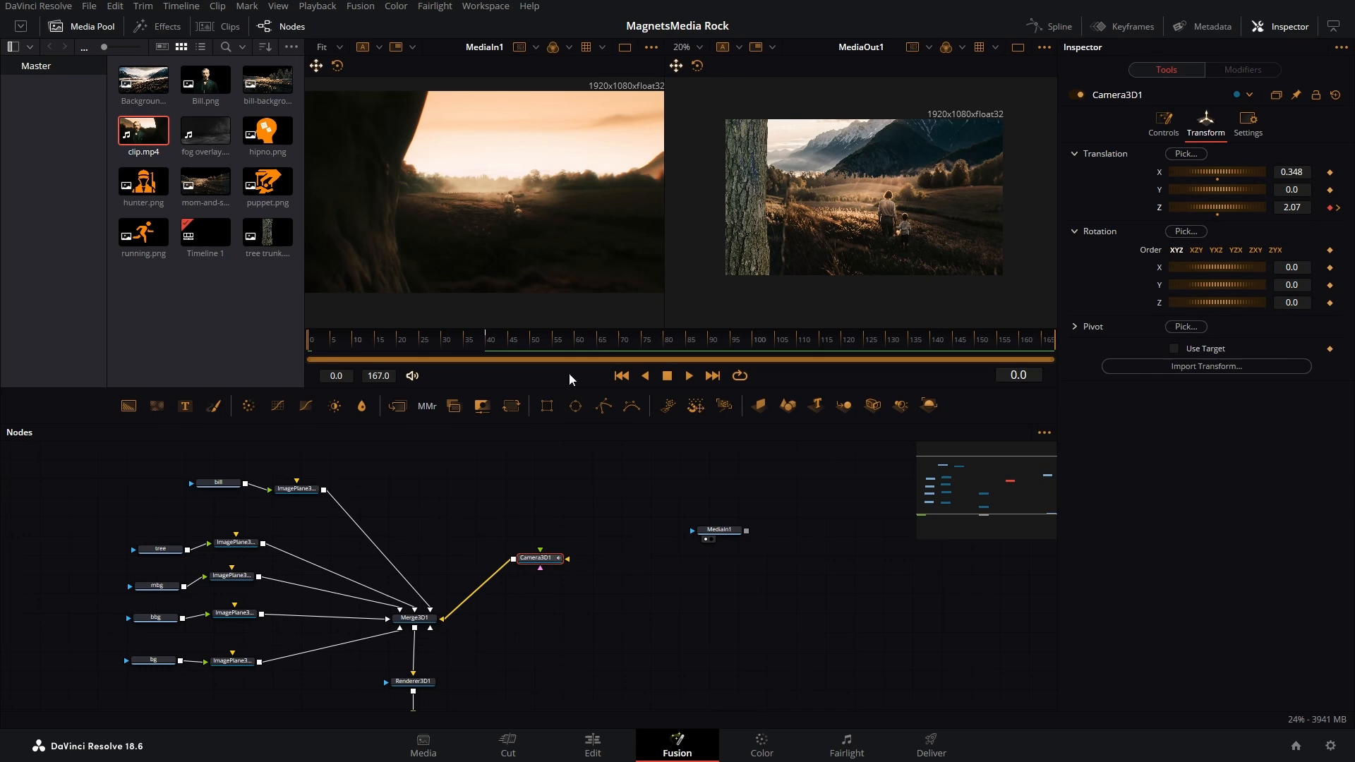
Preview the camera's Z move and smooth its Z Offset curve by flattening the handles of both keyframes in the Spline editor.
click(690, 376)
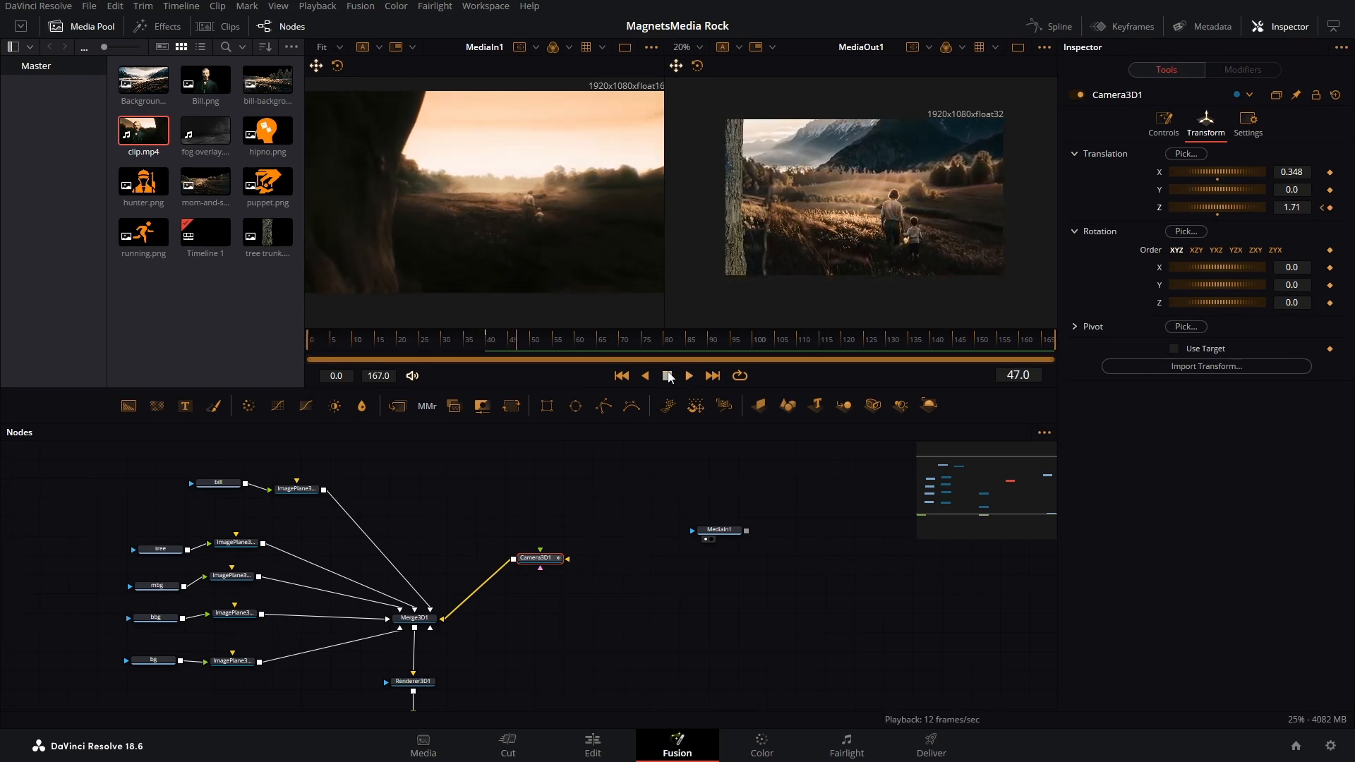
drag(551, 349, 493, 354)
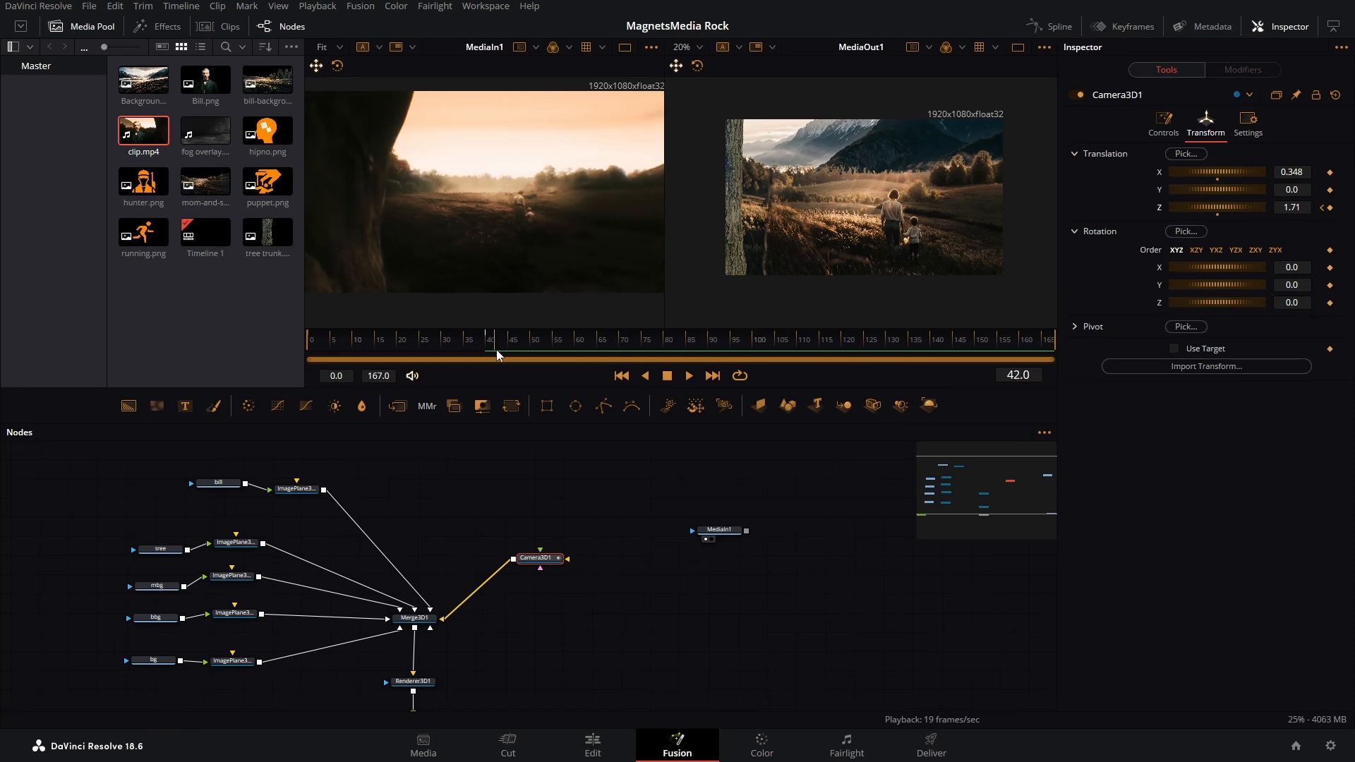
click(1052, 28)
click(552, 470)
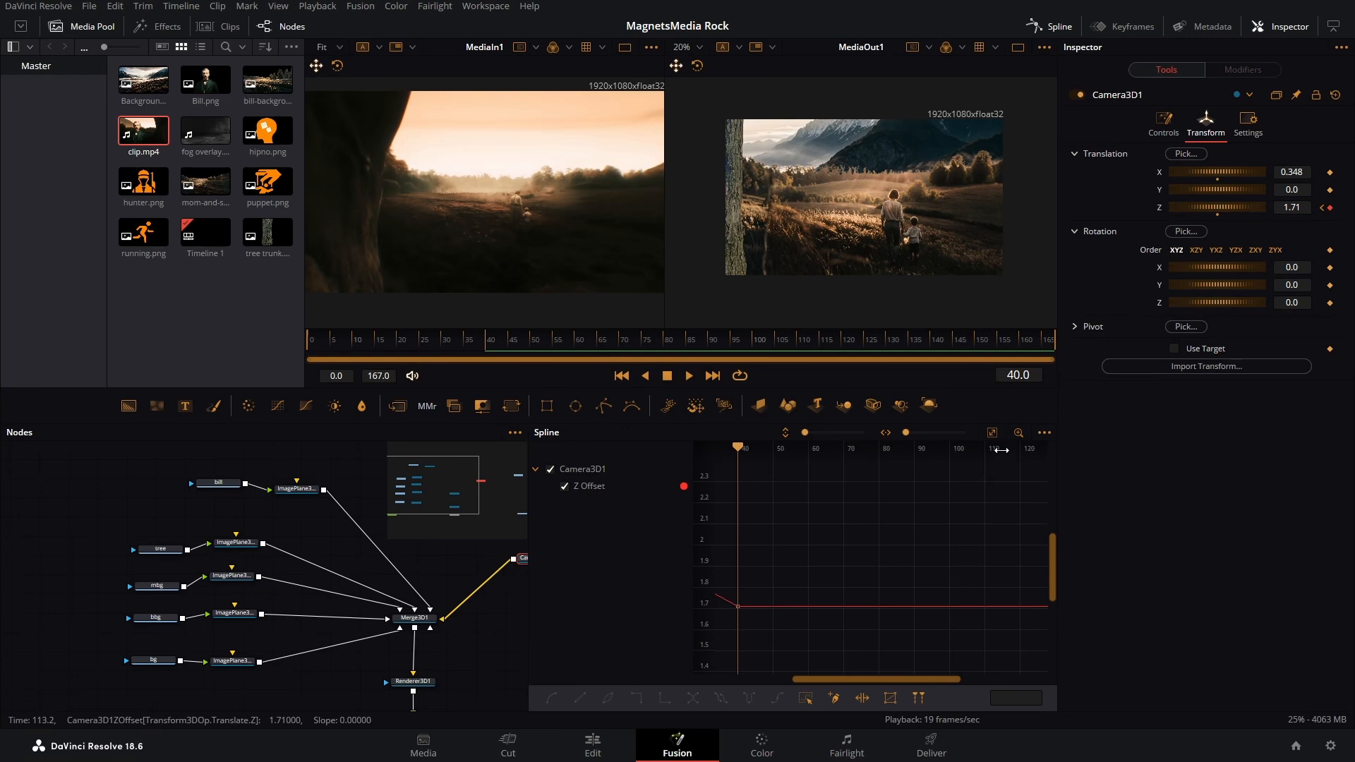
click(992, 432)
click(807, 698)
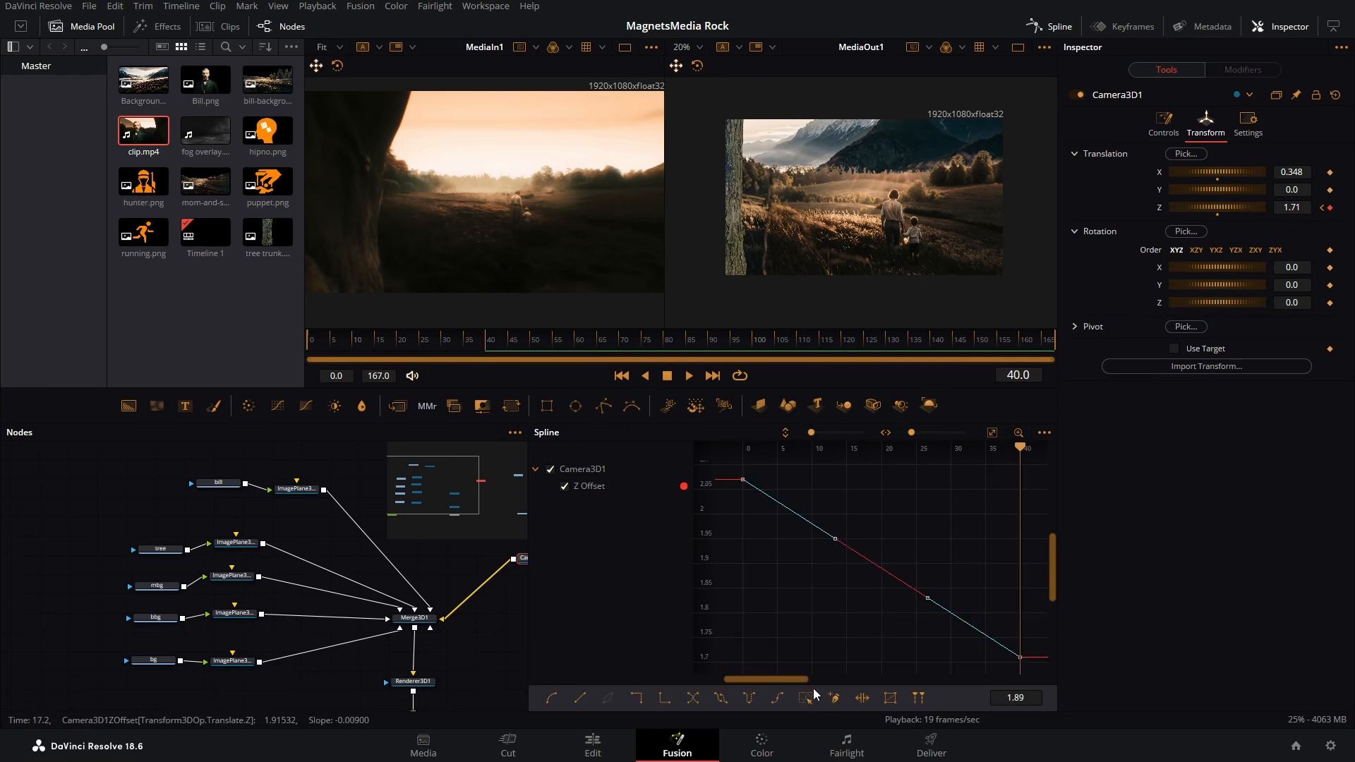
key(f)
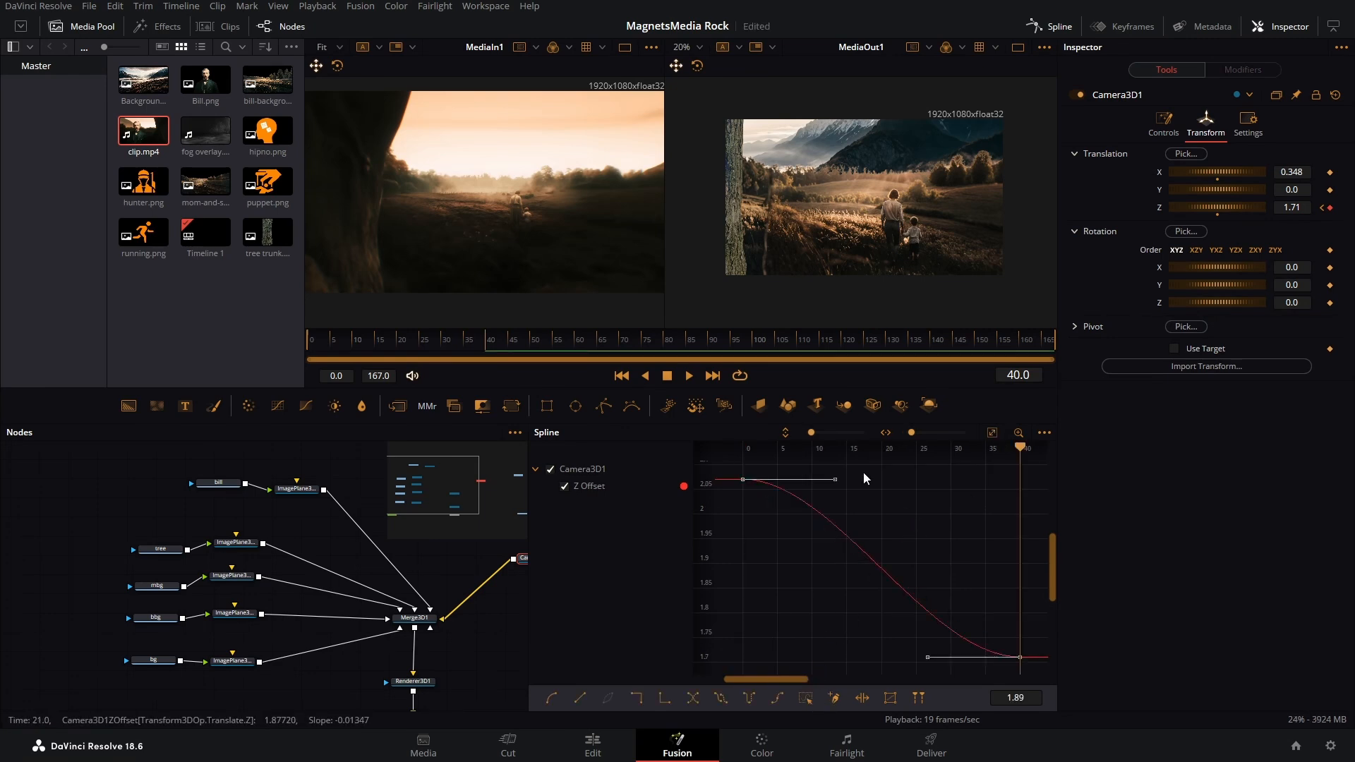
drag(368, 346, 490, 355)
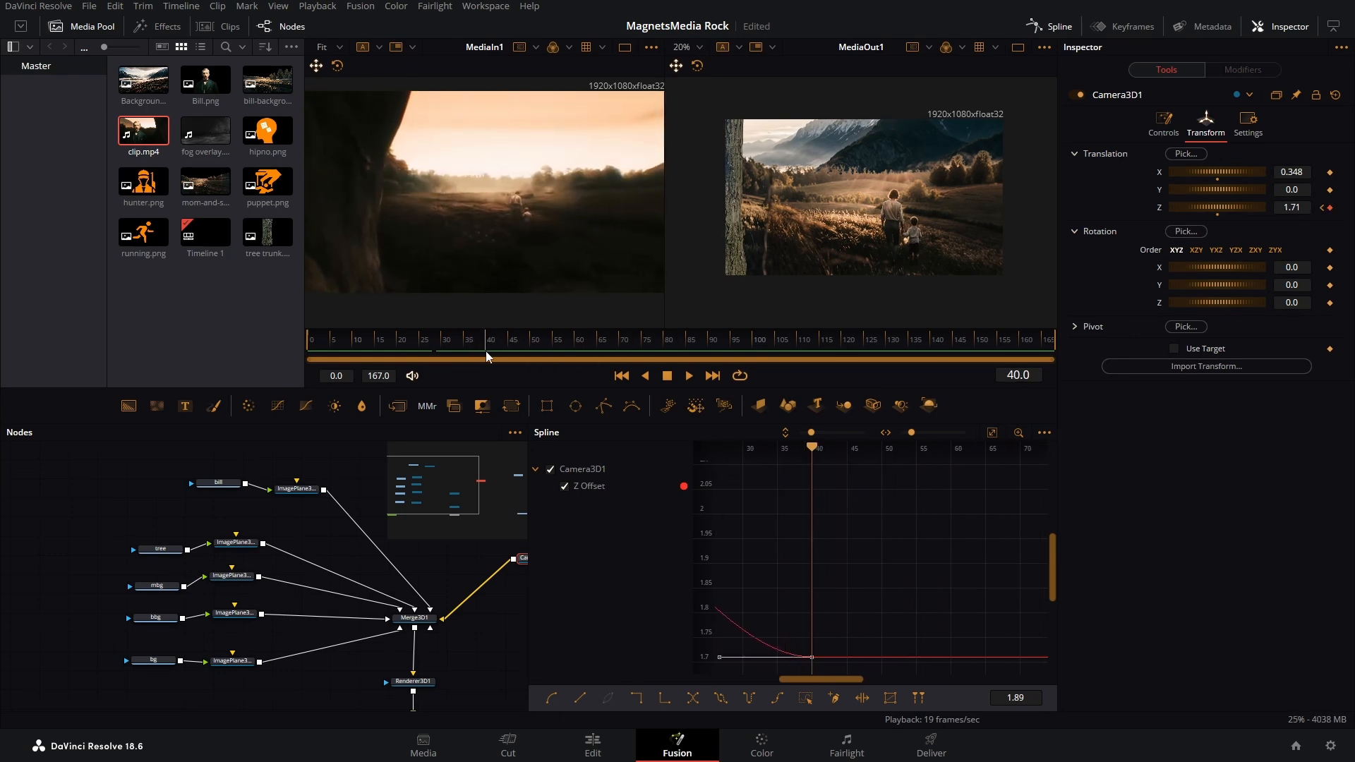
click(1063, 27)
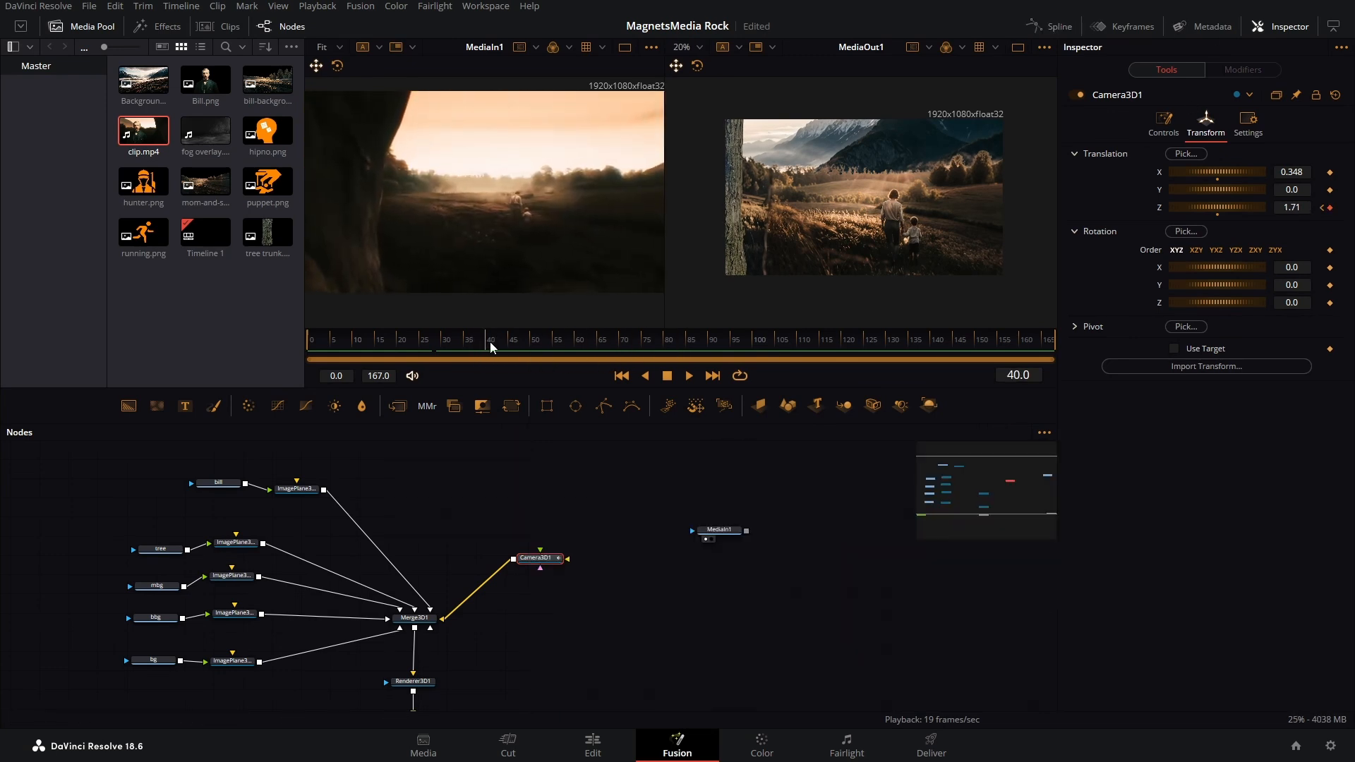
Keyframe the camera's X translation at frames 40 and 80.
mouse_move(490, 344)
mouse_down()
mouse_move(641, 358)
mouse_move(477, 364)
mouse_move(489, 361)
mouse_up()
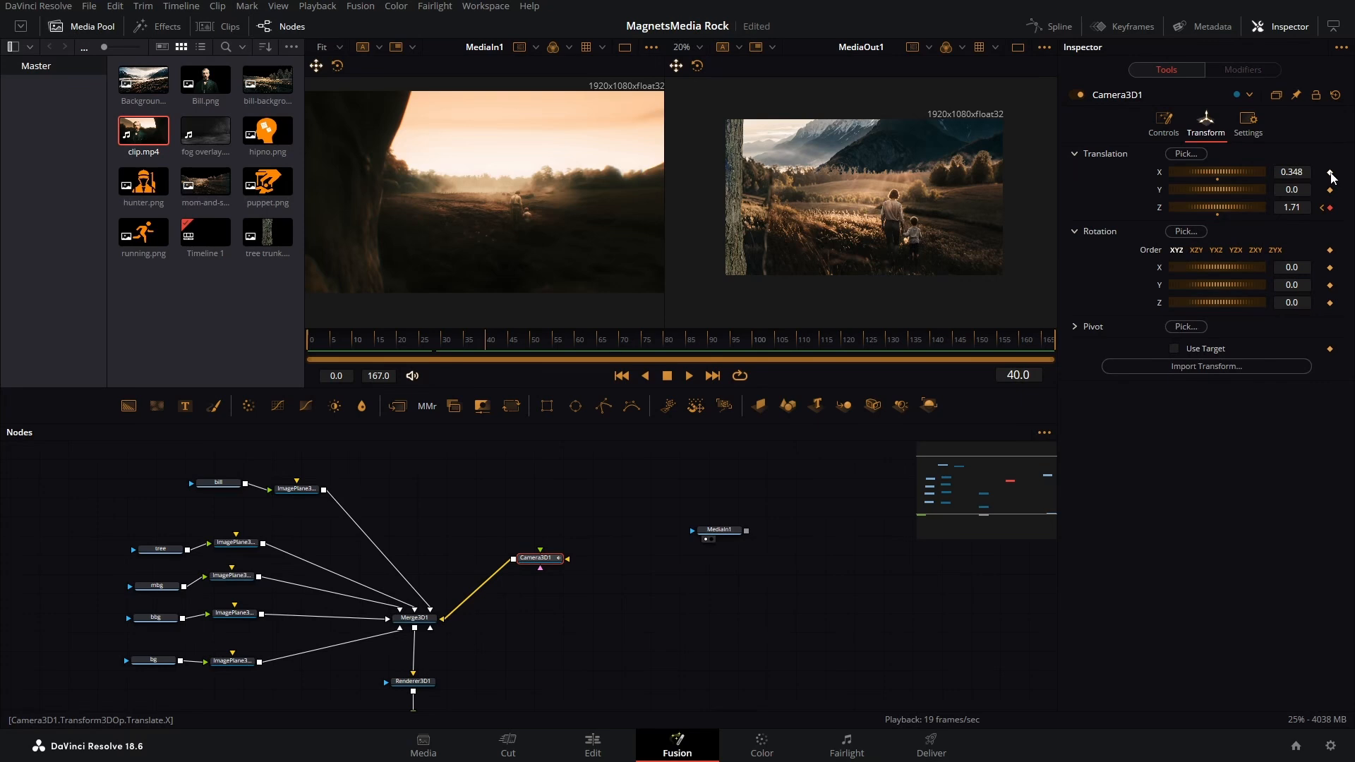
drag(487, 341, 666, 355)
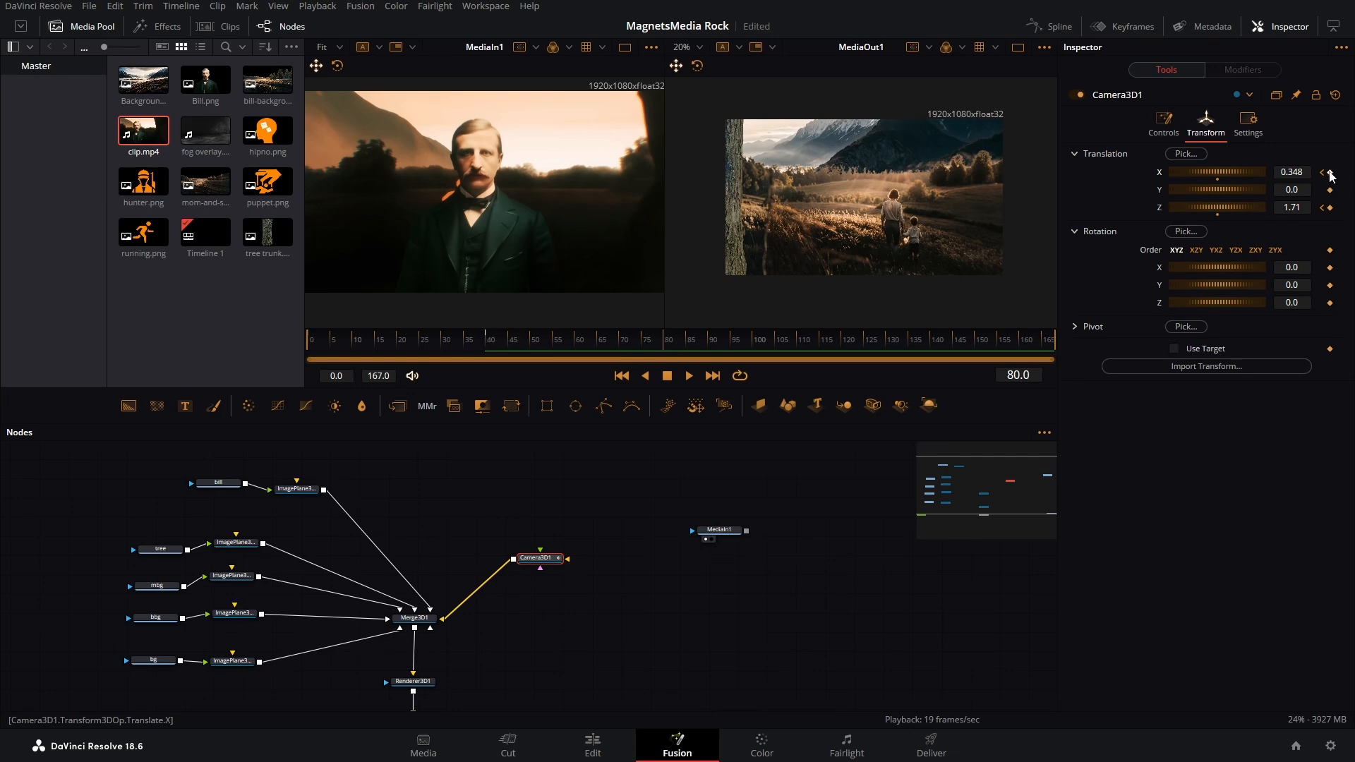
click(1330, 172)
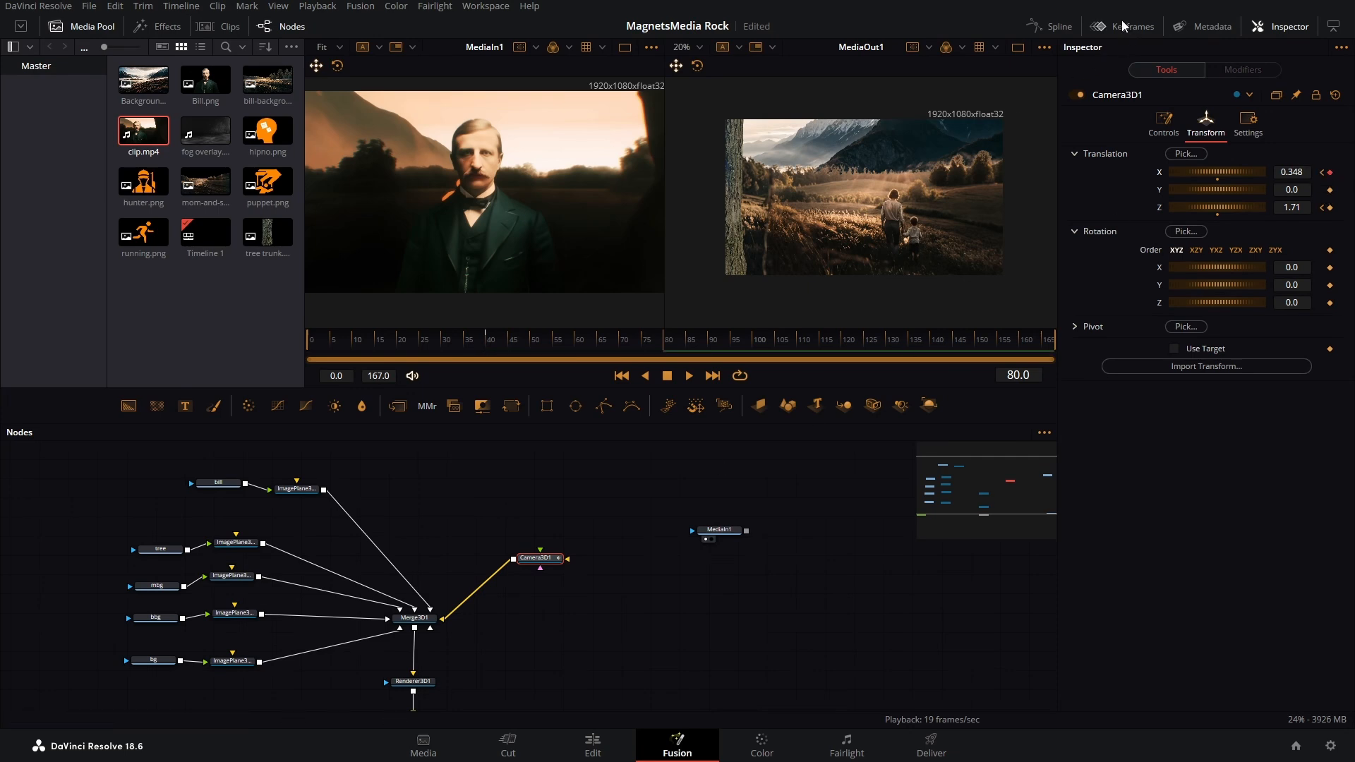
Show only the camera's X Offset curve in the Spline editor and set the X translation to -0.348 at frame 80.
click(1049, 26)
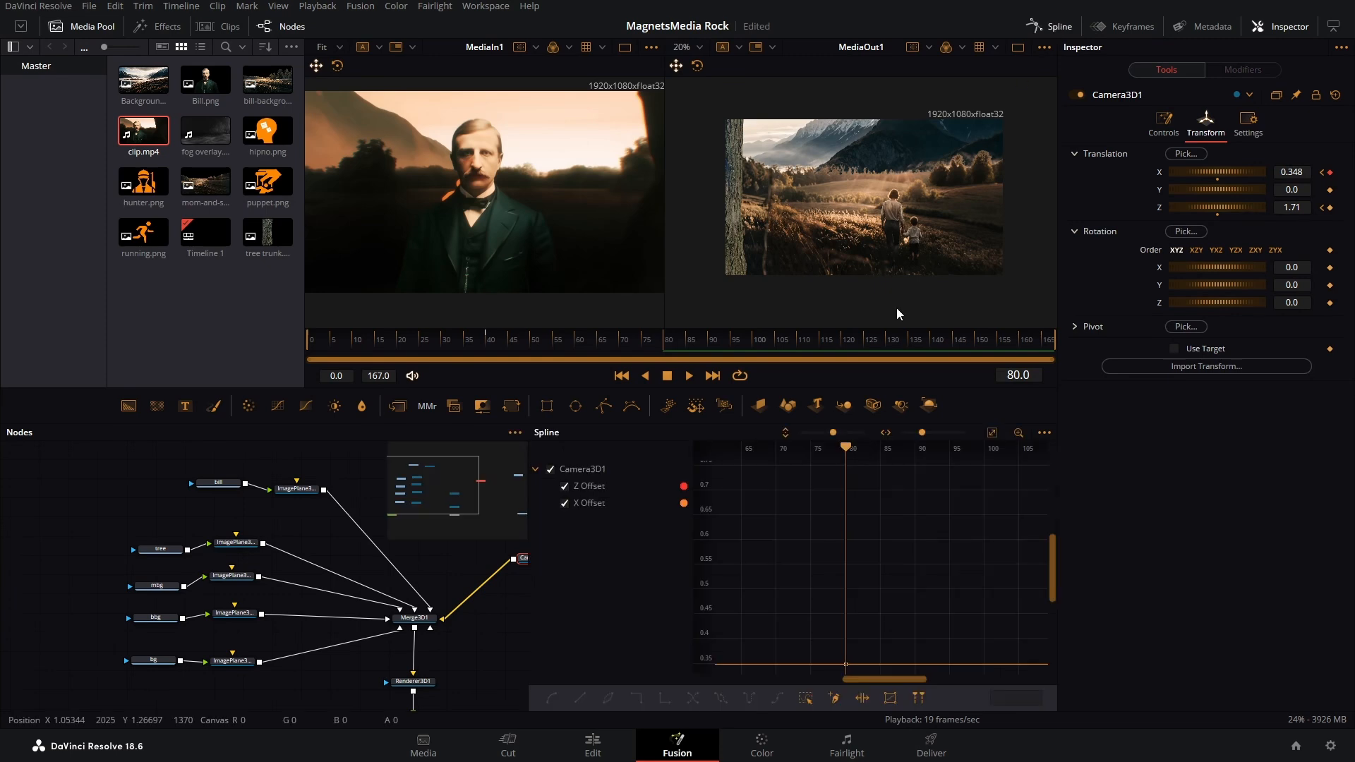
click(565, 486)
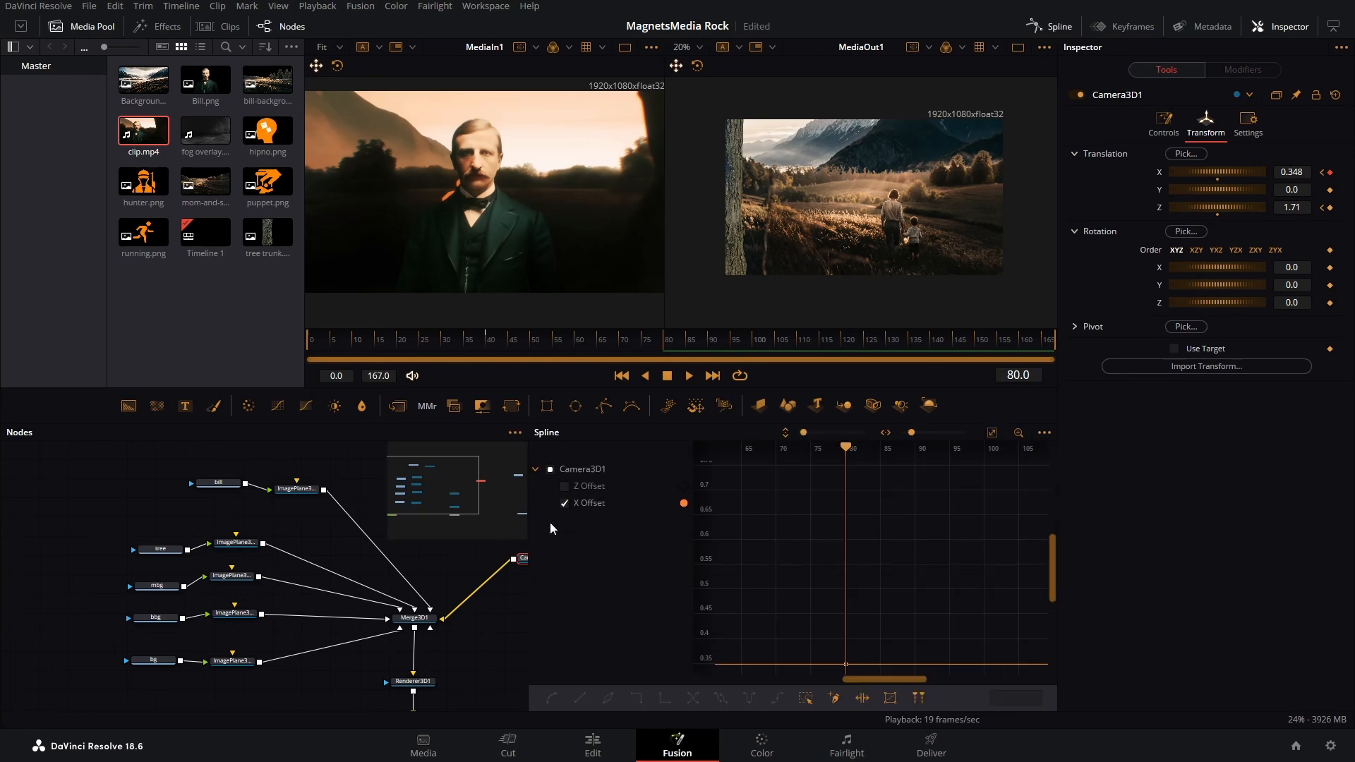
click(991, 432)
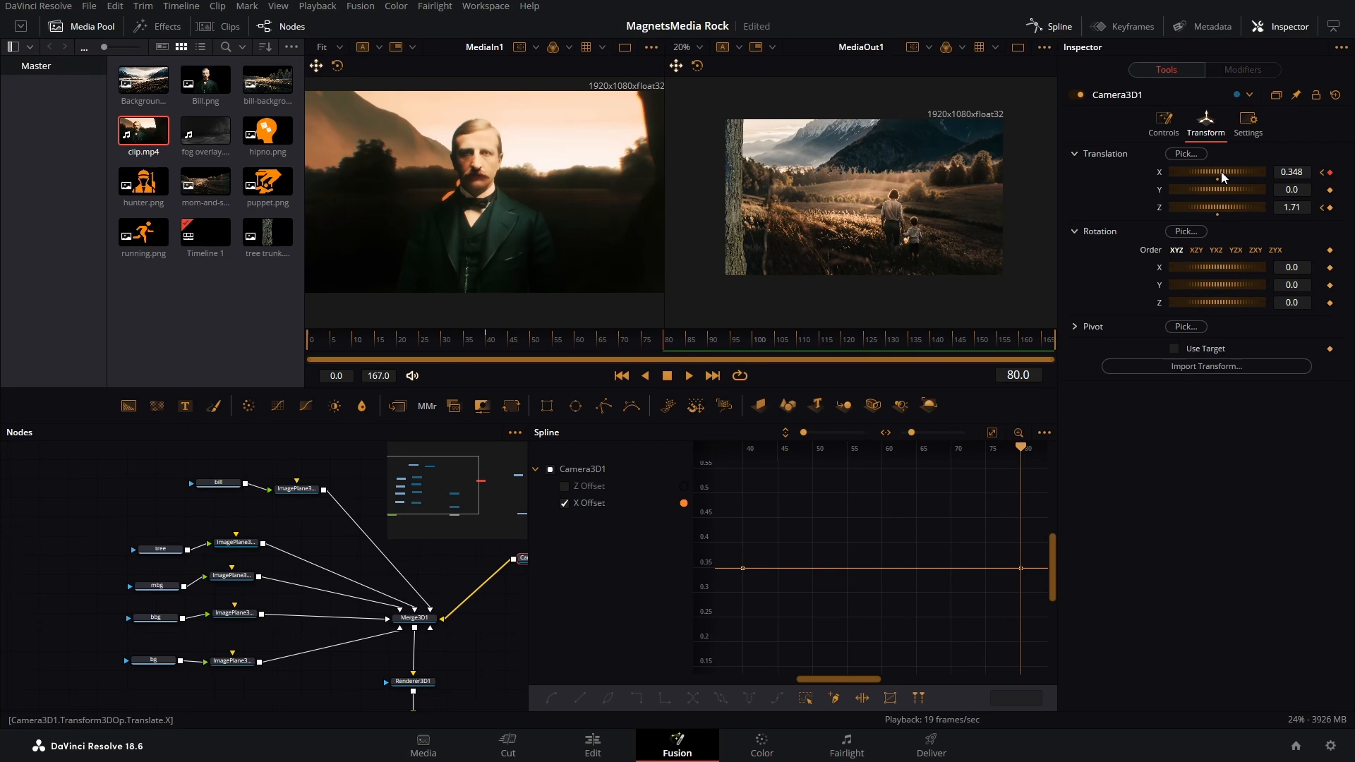
drag(1213, 177, 1192, 181)
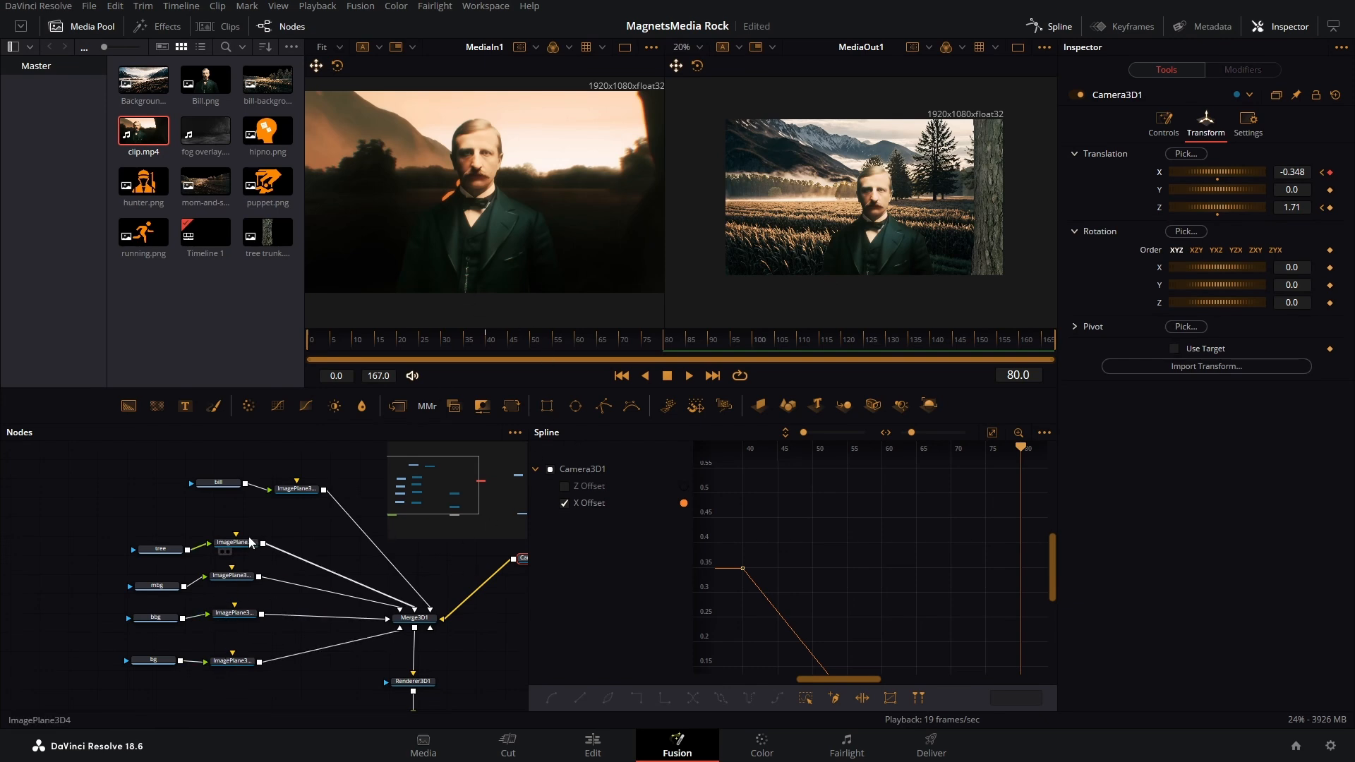
Set bill's image plane to scale 0.633 with translation X -0.344 and Y -0.008.
click(297, 489)
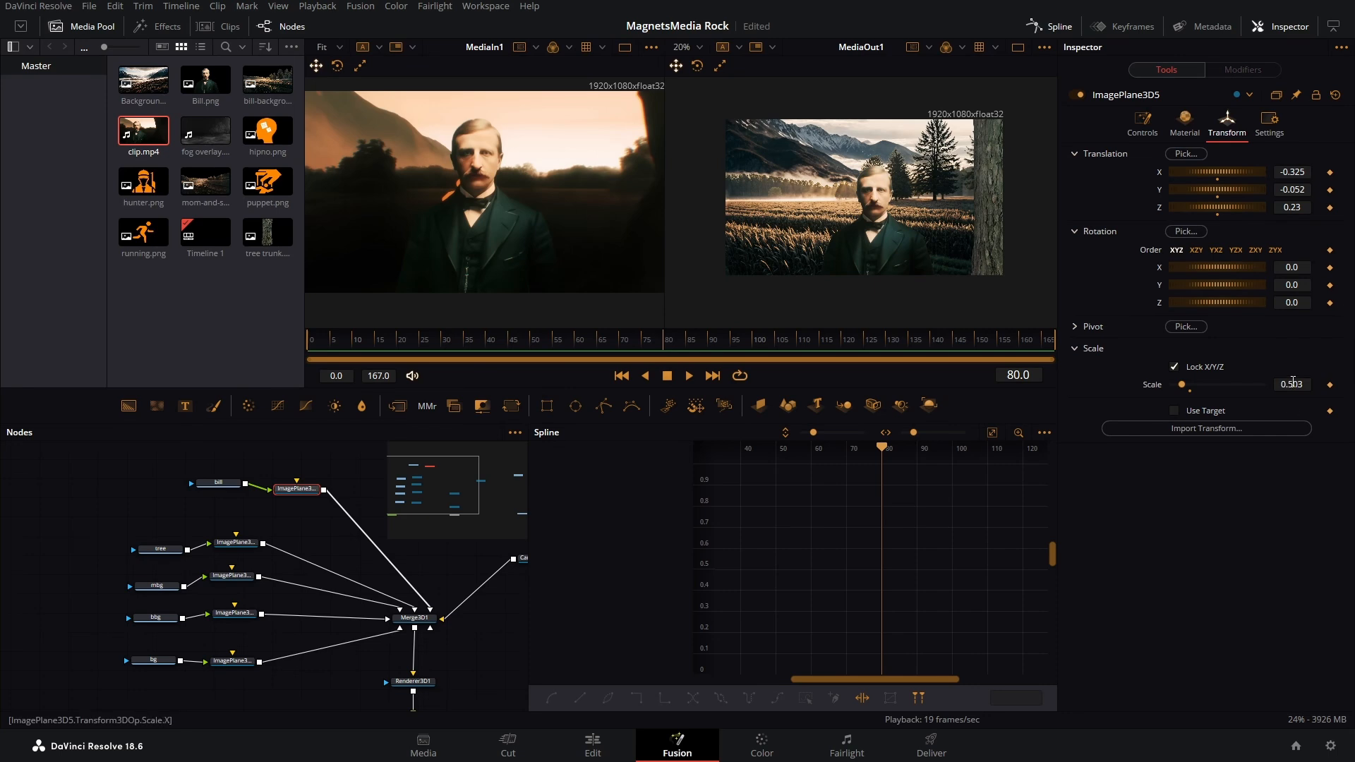
drag(1291, 385, 1354, 384)
drag(1295, 171, 1336, 190)
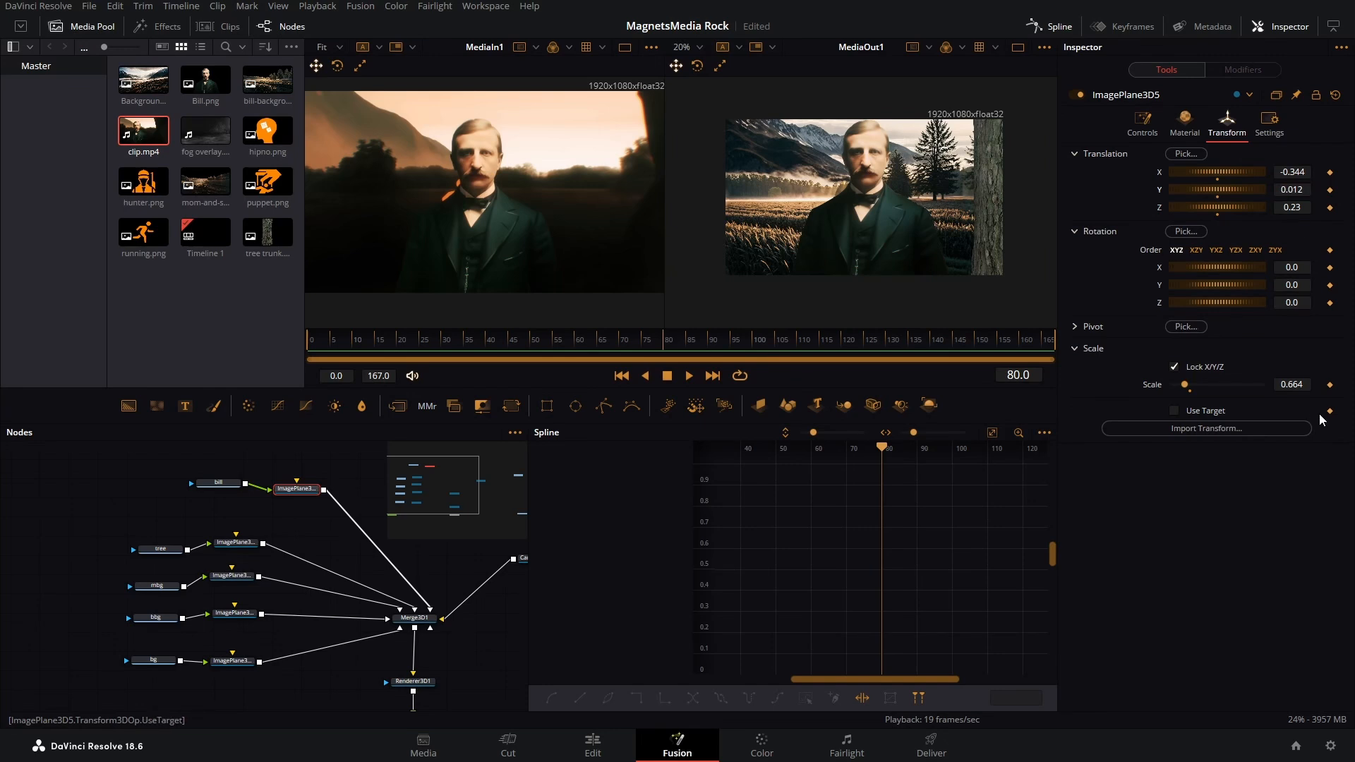
drag(1308, 384, 1286, 384)
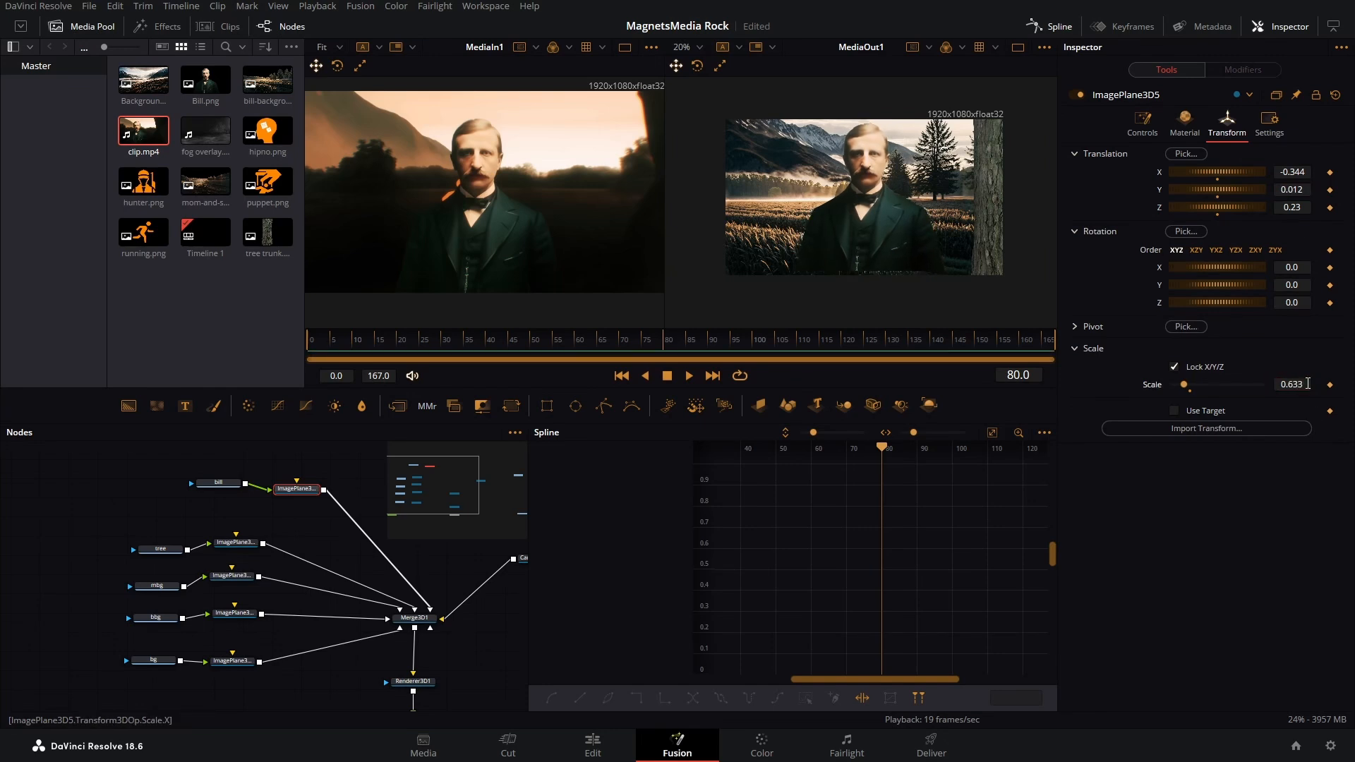
drag(1303, 189, 1289, 189)
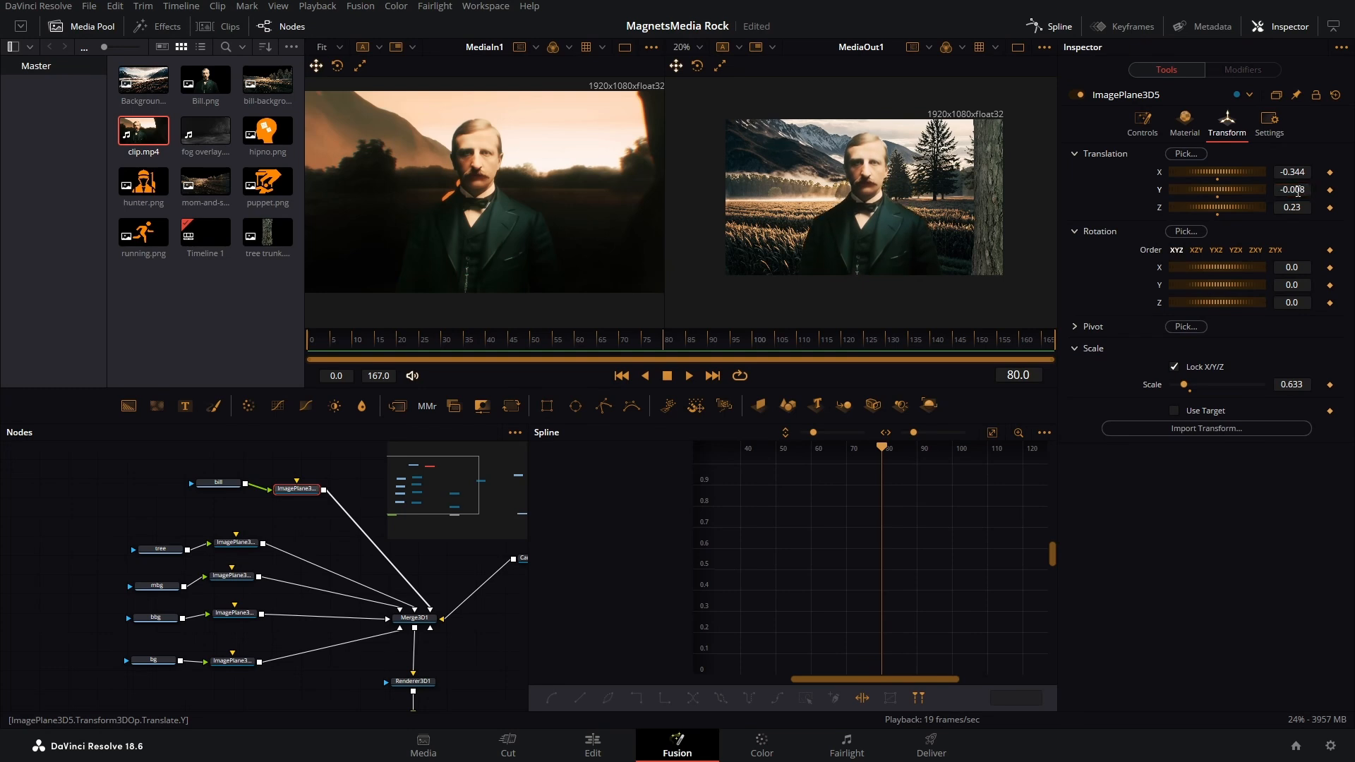
Ease the camera's X Offset keyframes with Ease In 99.7 and Ease Out 76.7, and scrub through the move up to frame 80.
drag(474, 581, 427, 595)
click(435, 585)
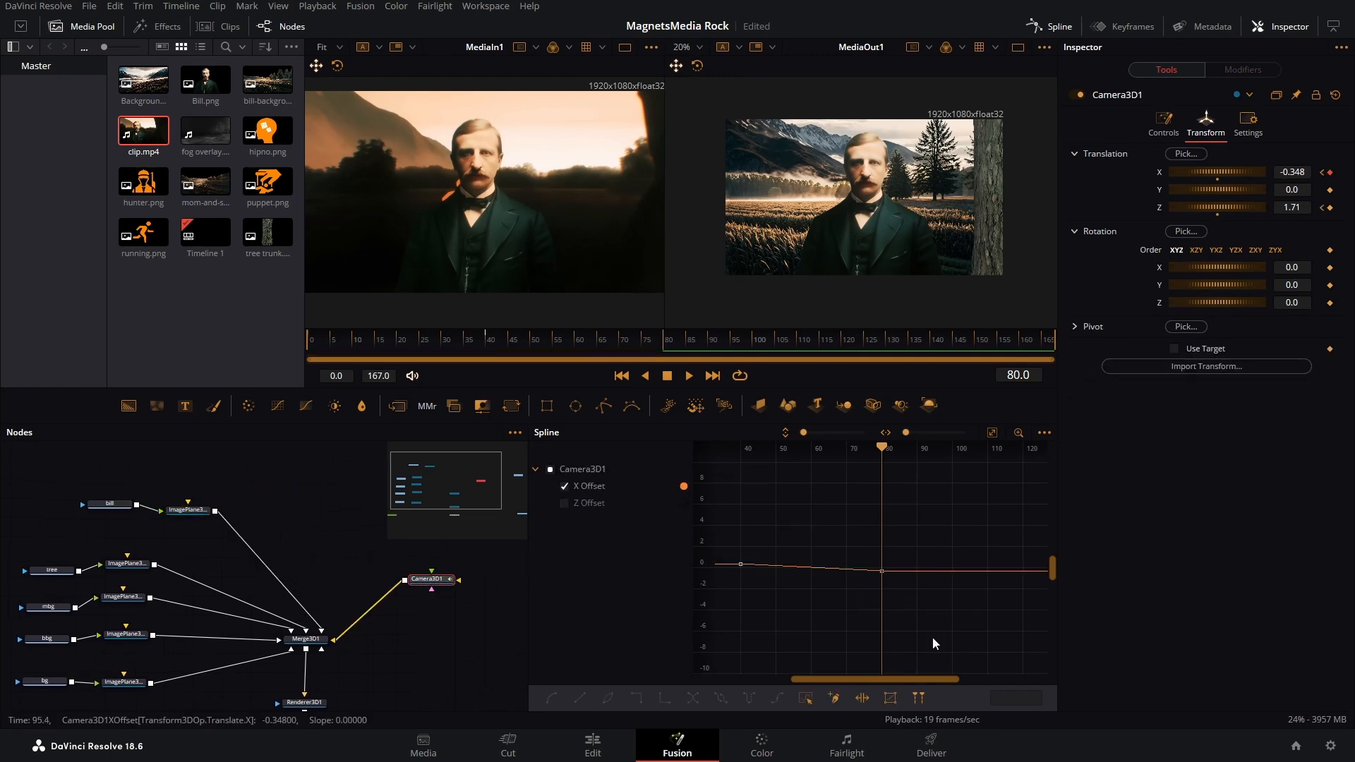
click(805, 699)
click(811, 592)
click(787, 564)
key(t)
drag(854, 451, 917, 449)
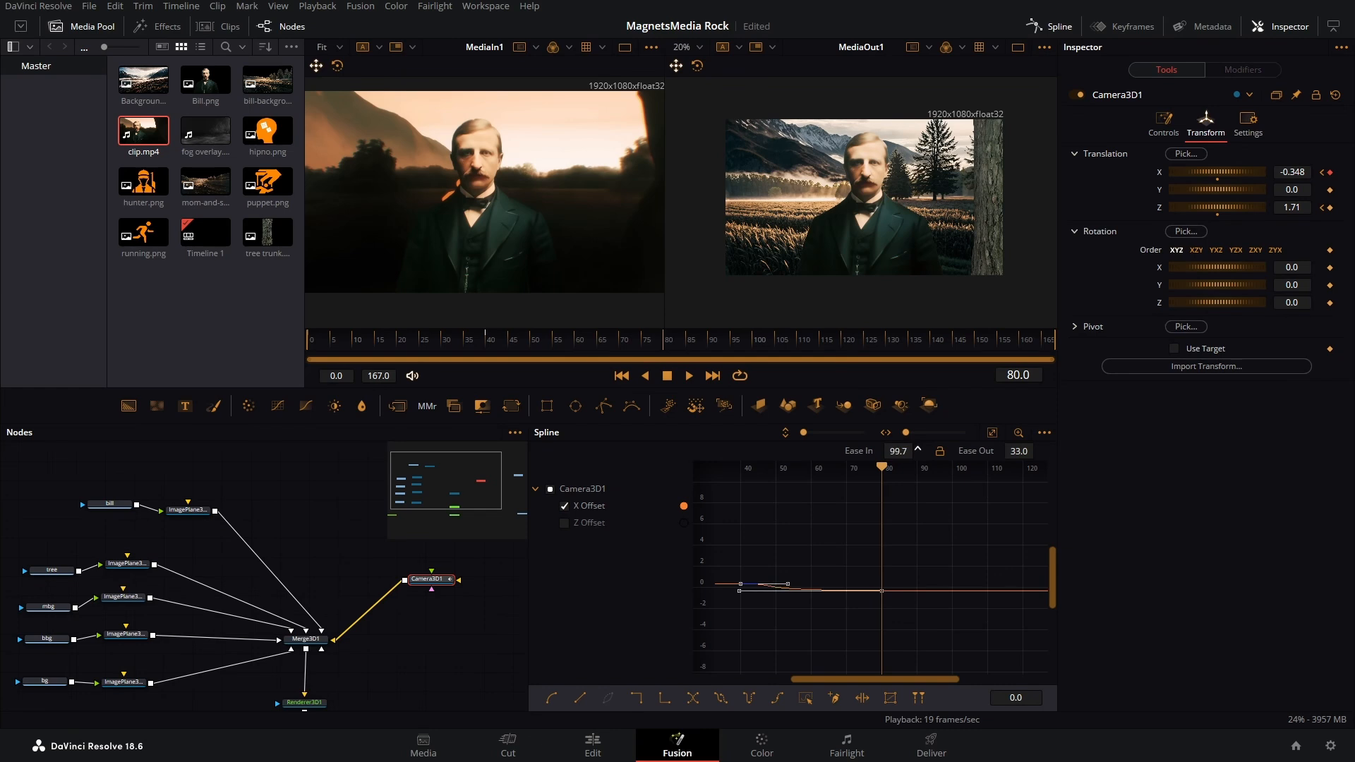
drag(1013, 450, 1036, 450)
drag(502, 335, 668, 344)
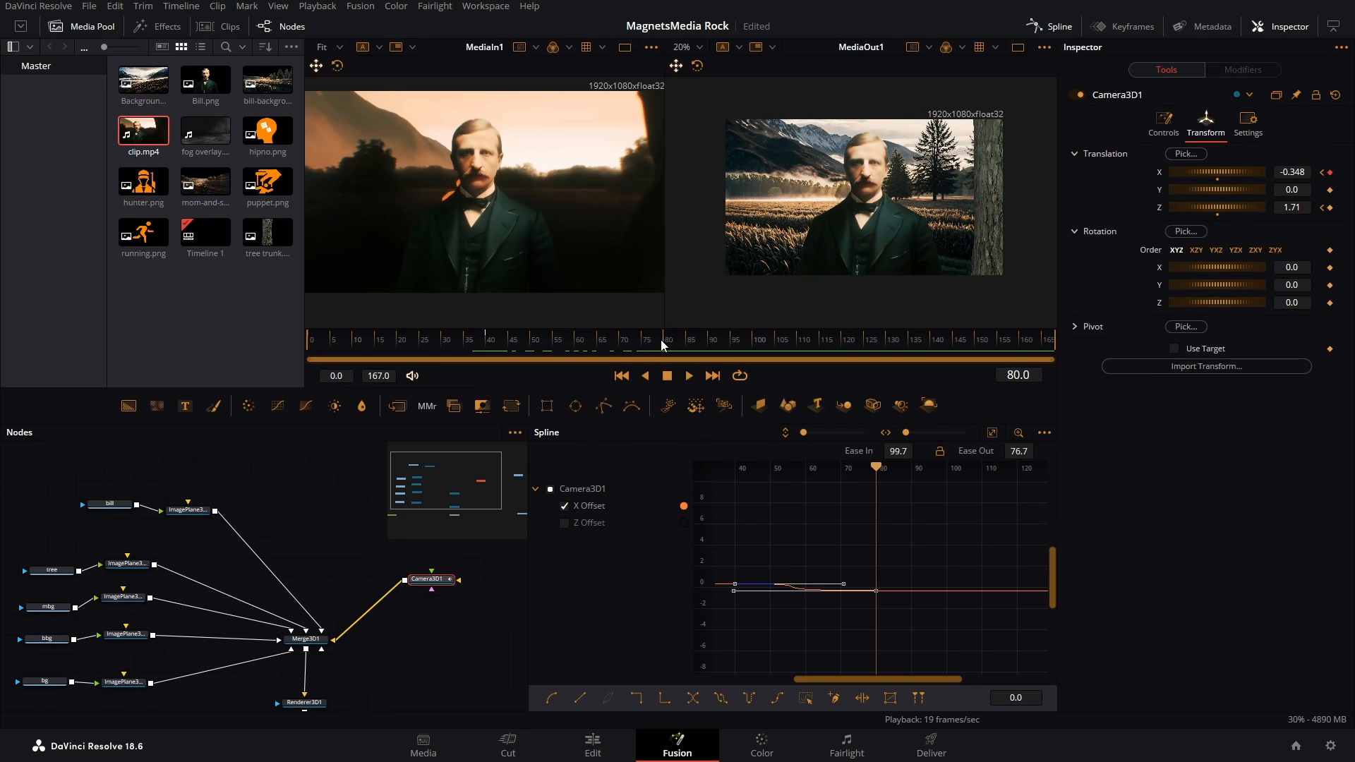
Keyframe the camera's Z translation at frames 80 and 167, setting it to 1.86 at frame 167.
mouse_move(663, 345)
mouse_down()
mouse_move(1049, 353)
mouse_move(696, 353)
mouse_move(1087, 367)
mouse_move(665, 353)
mouse_up()
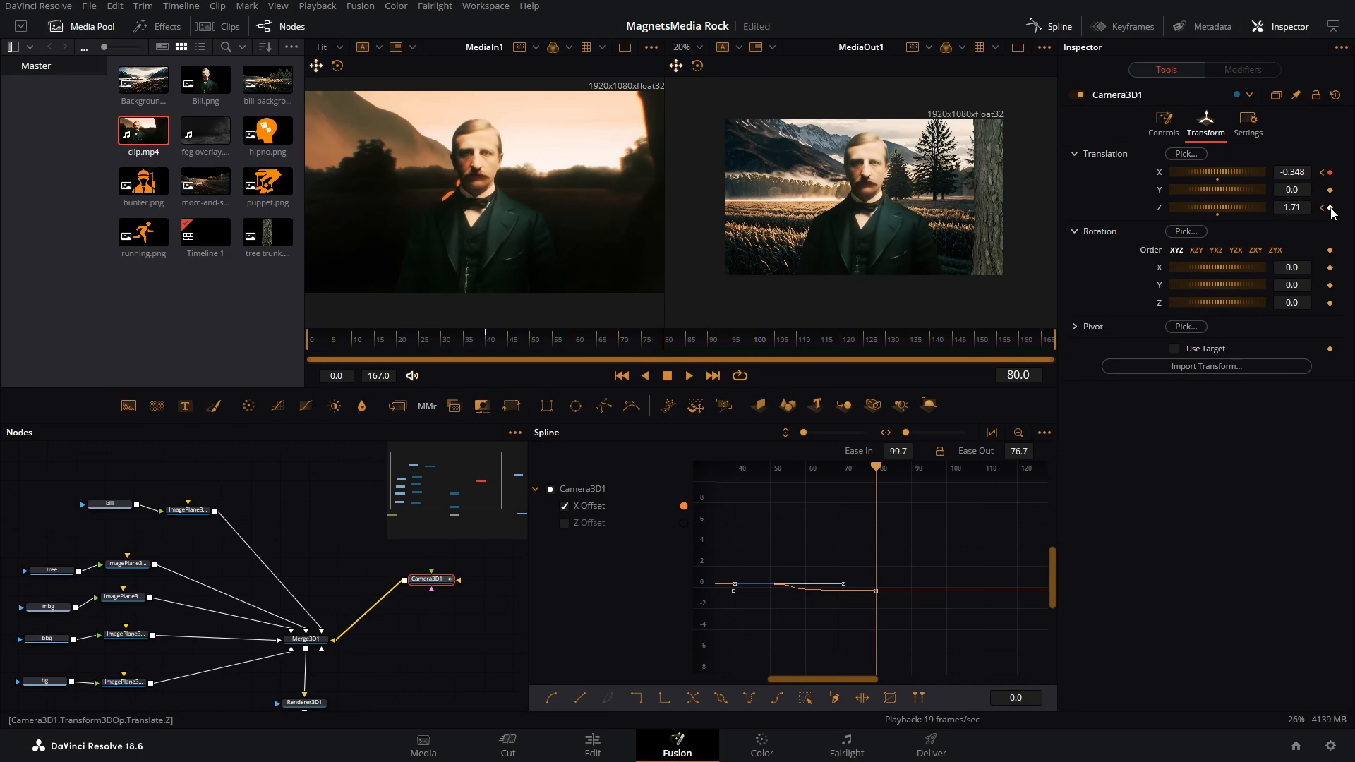
drag(752, 354, 1063, 351)
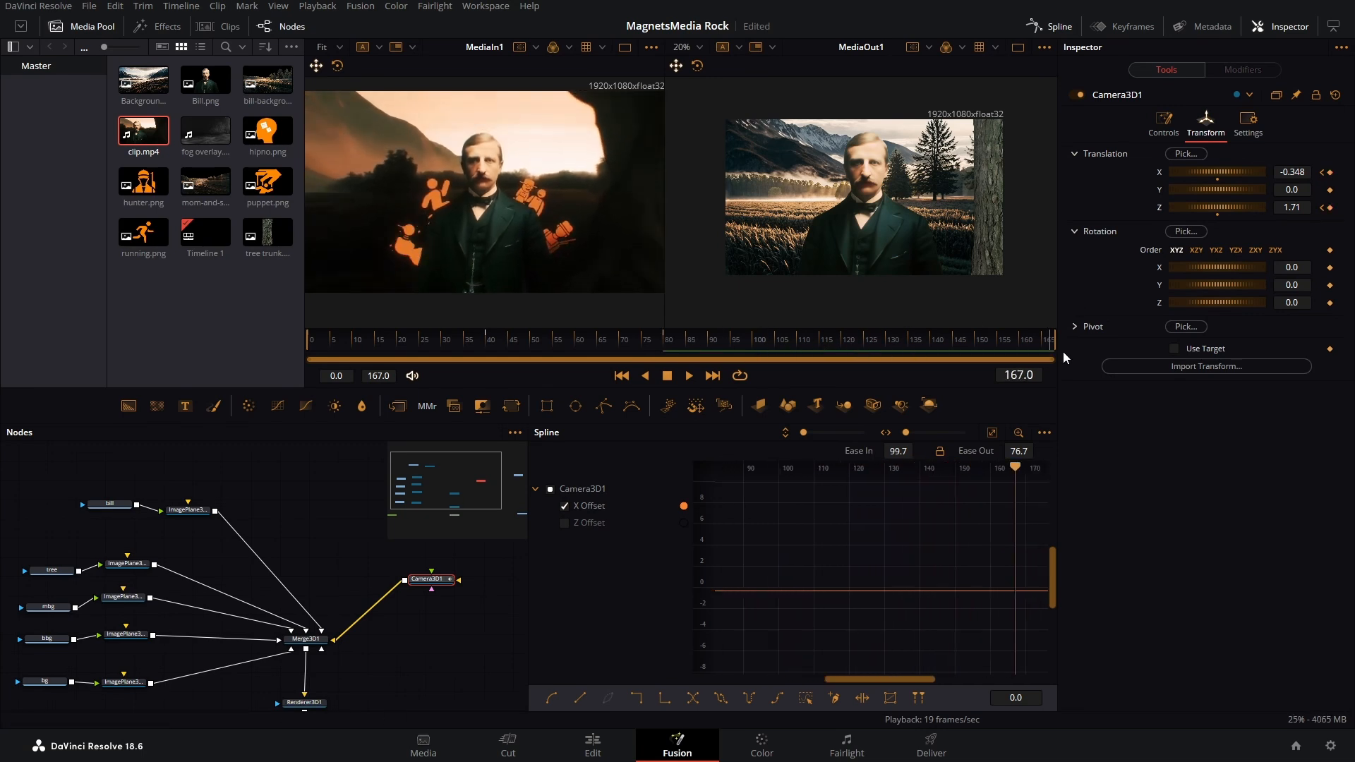
click(1330, 209)
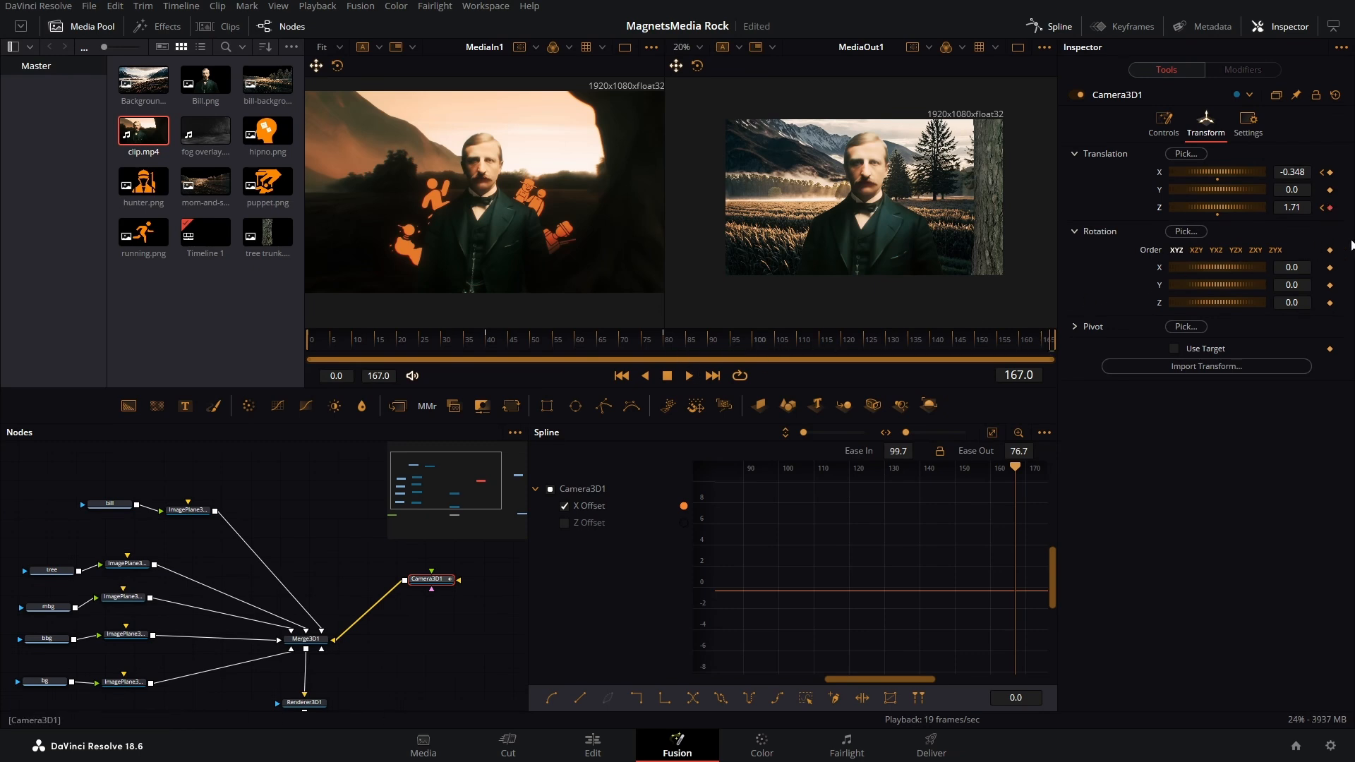
mouse_move(1291, 207)
mouse_down()
mouse_move(1319, 207)
mouse_move(1306, 207)
mouse_up()
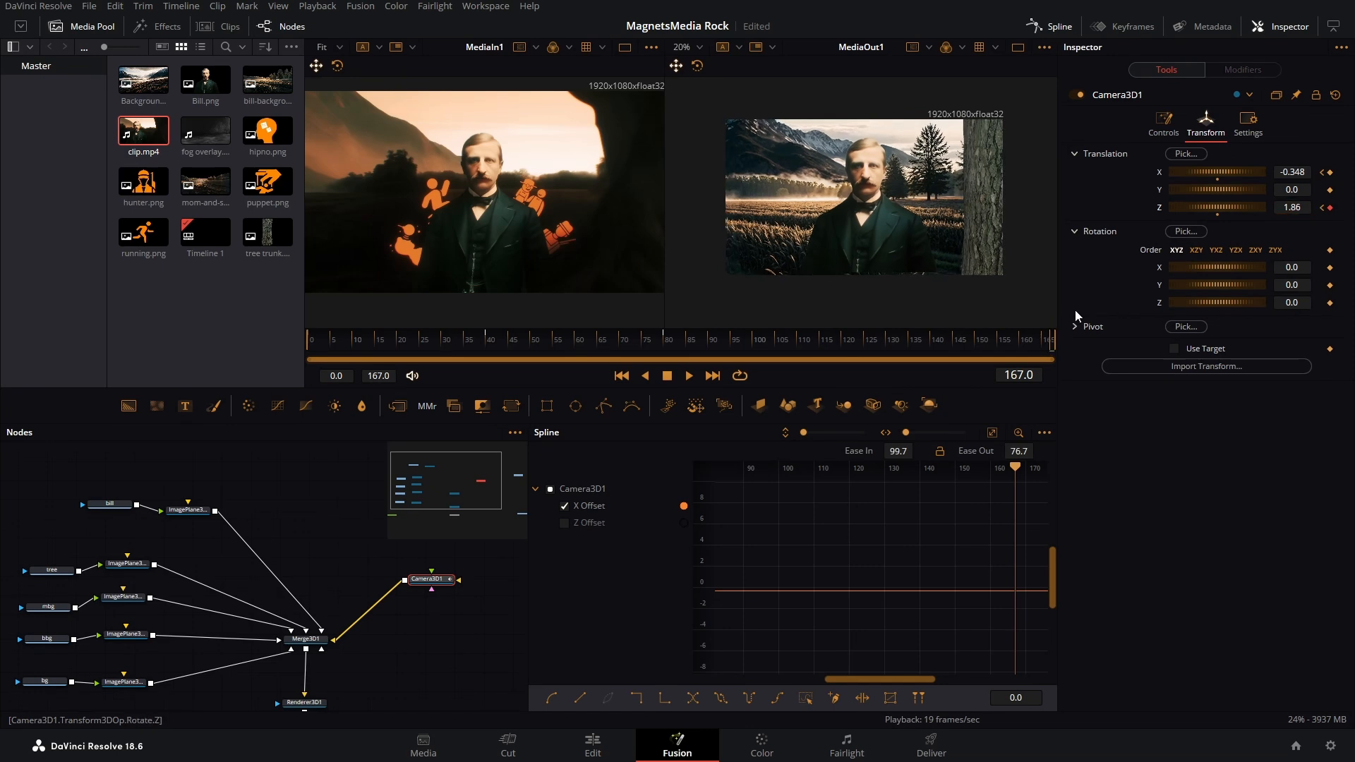
Set the scale of bill's image plane to 0.657 and scrub the timeline to frame 118.
click(186, 509)
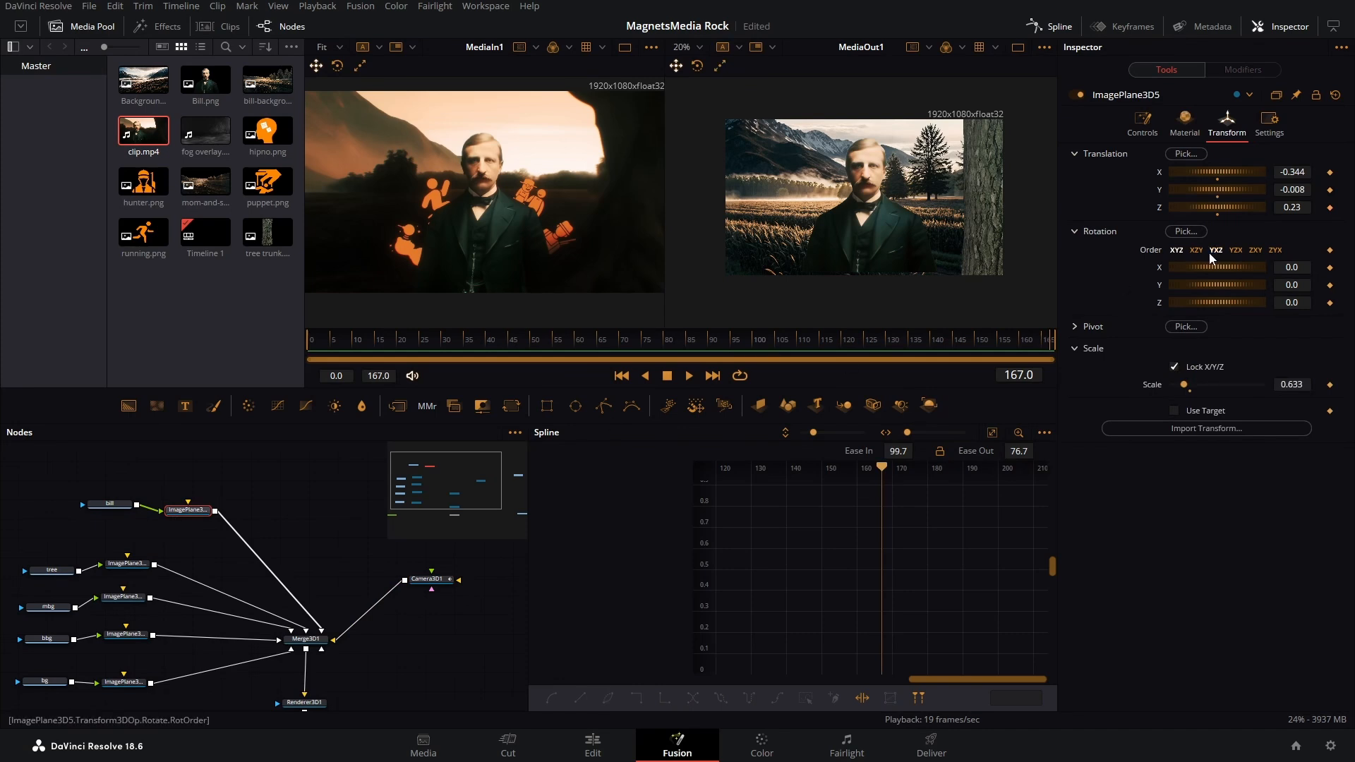
drag(1295, 387, 1297, 386)
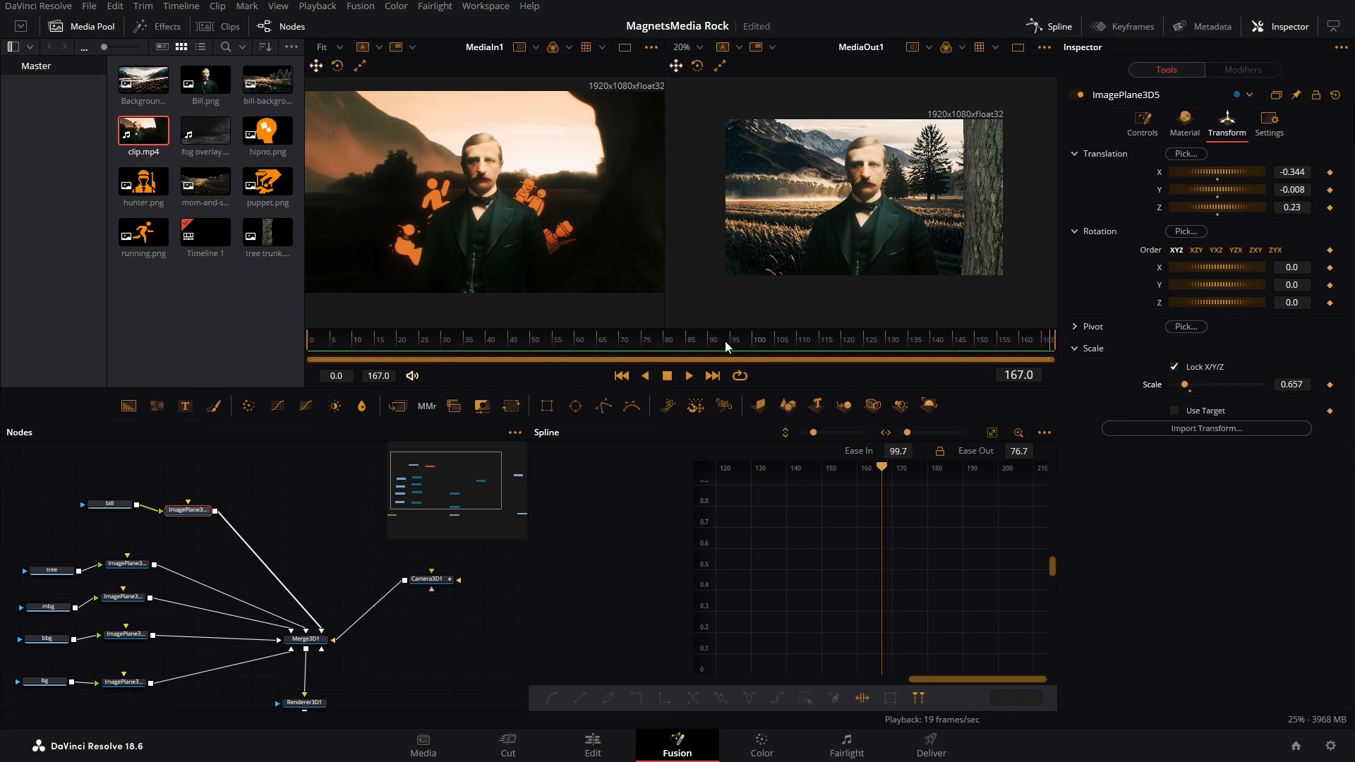
drag(779, 343, 833, 366)
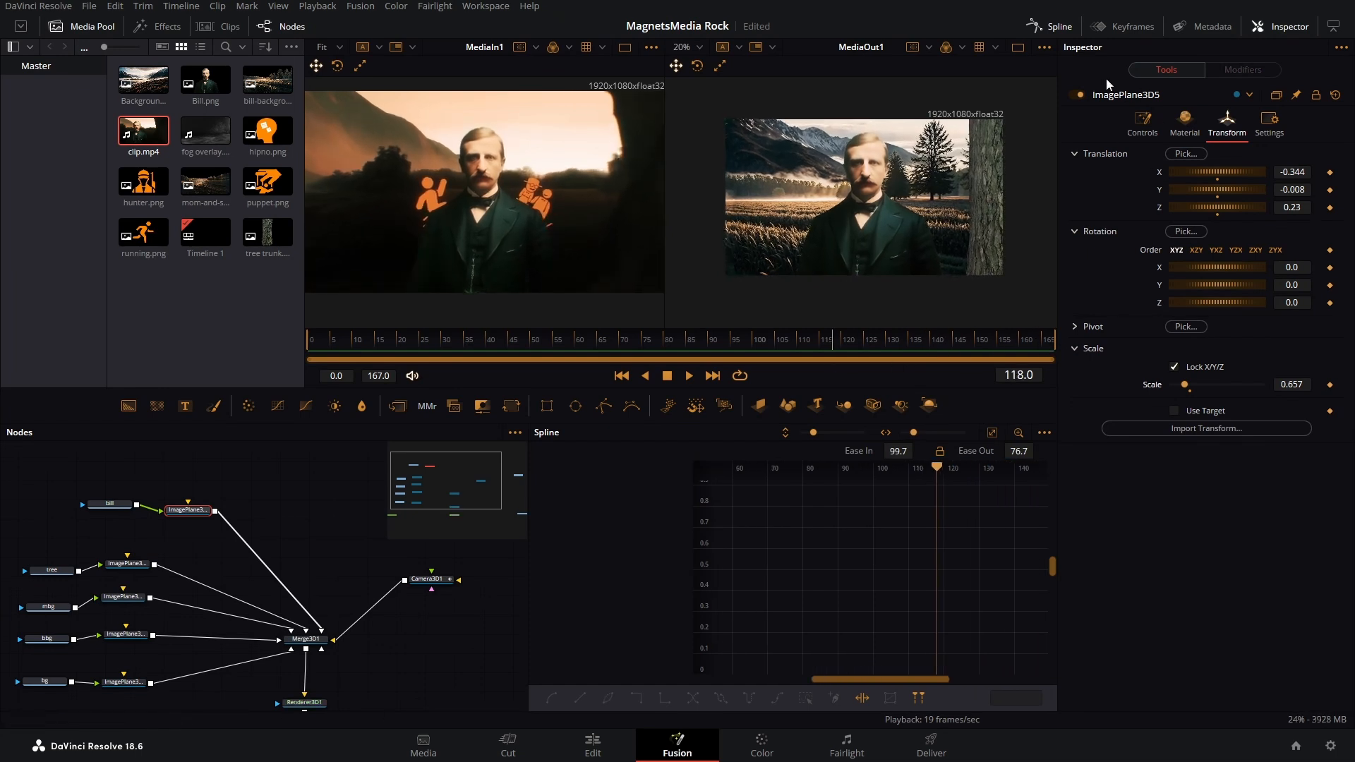
Show only the camera's Z Offset curve in the Spline editor and smooth its keyframes with Ease In and Ease Out at 33.0.
click(1041, 30)
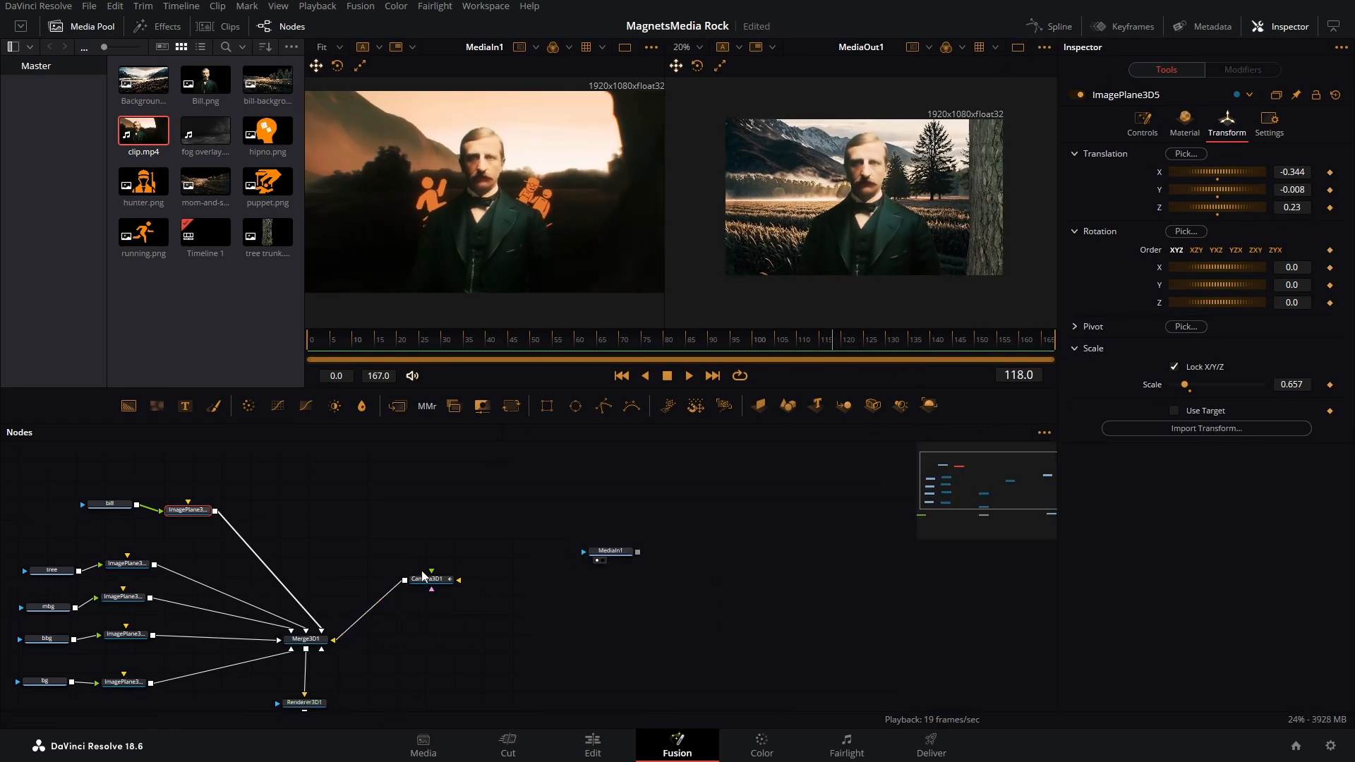
click(433, 585)
click(1041, 27)
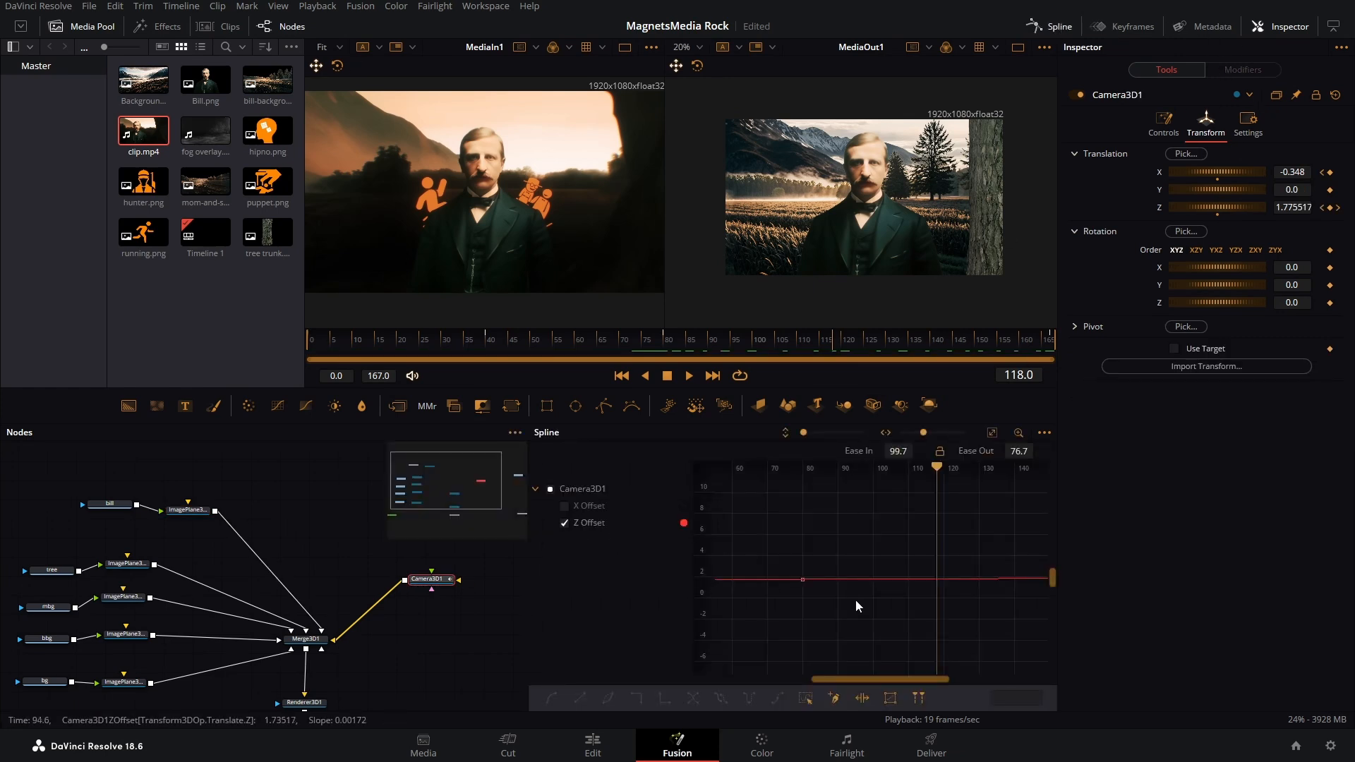
drag(670, 351, 666, 350)
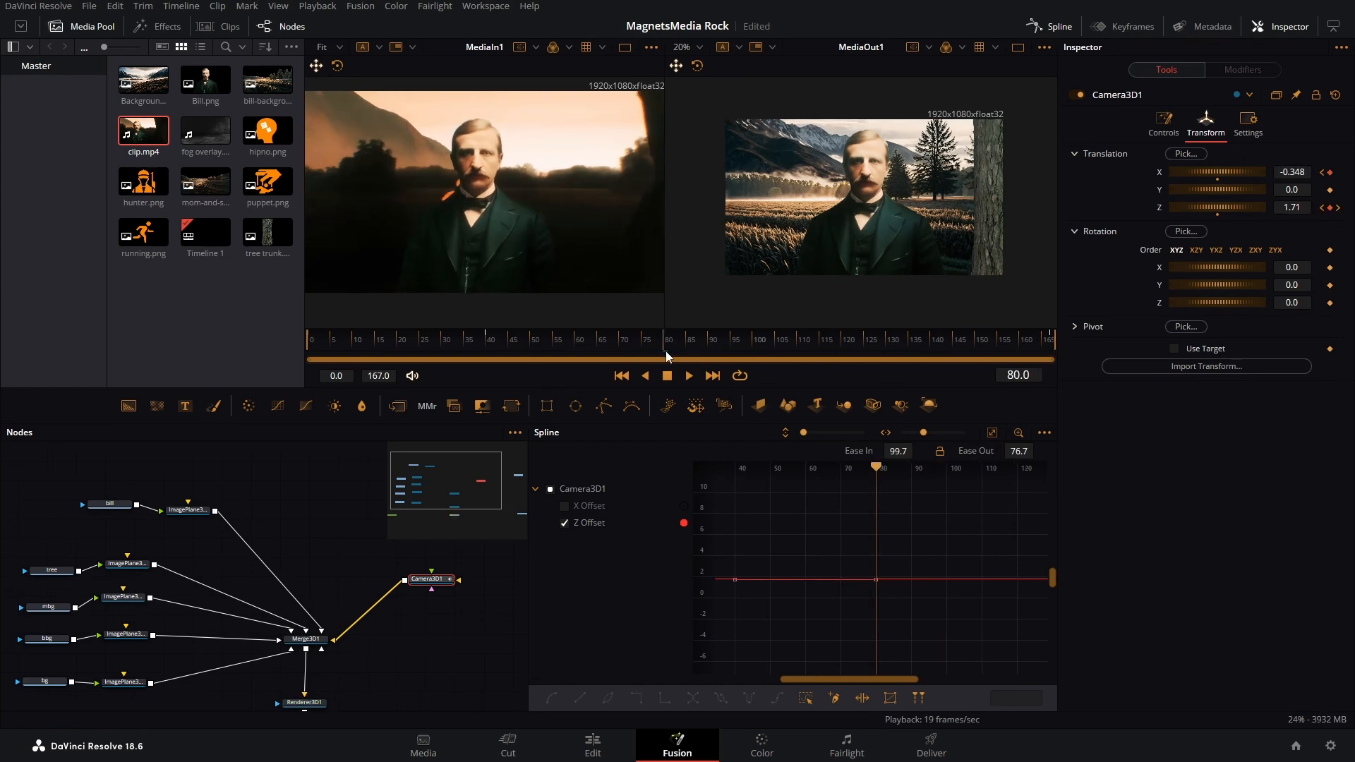
drag(845, 507, 1292, 701)
drag(975, 617, 886, 617)
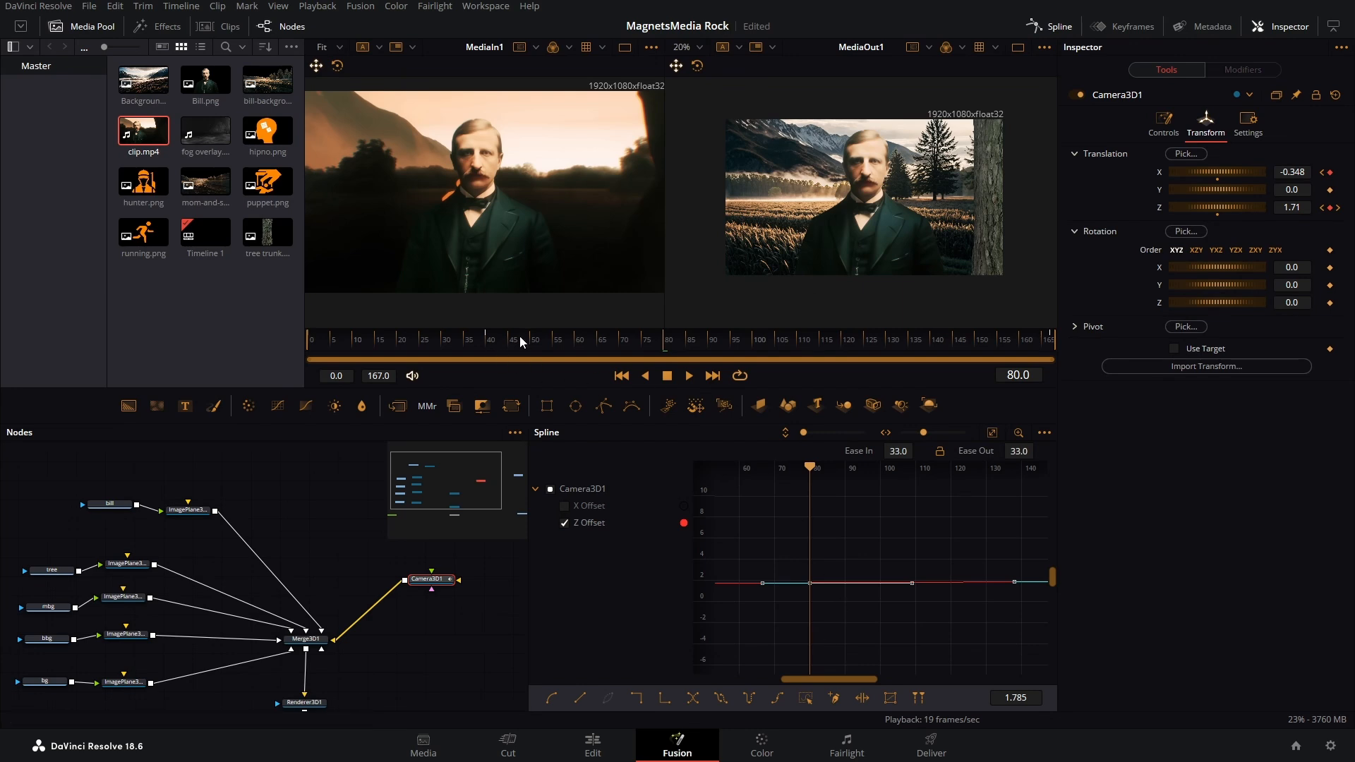
Close the Spline editor, enlarge the viewers and play the camera move from frame 0.
key(Home)
click(1053, 26)
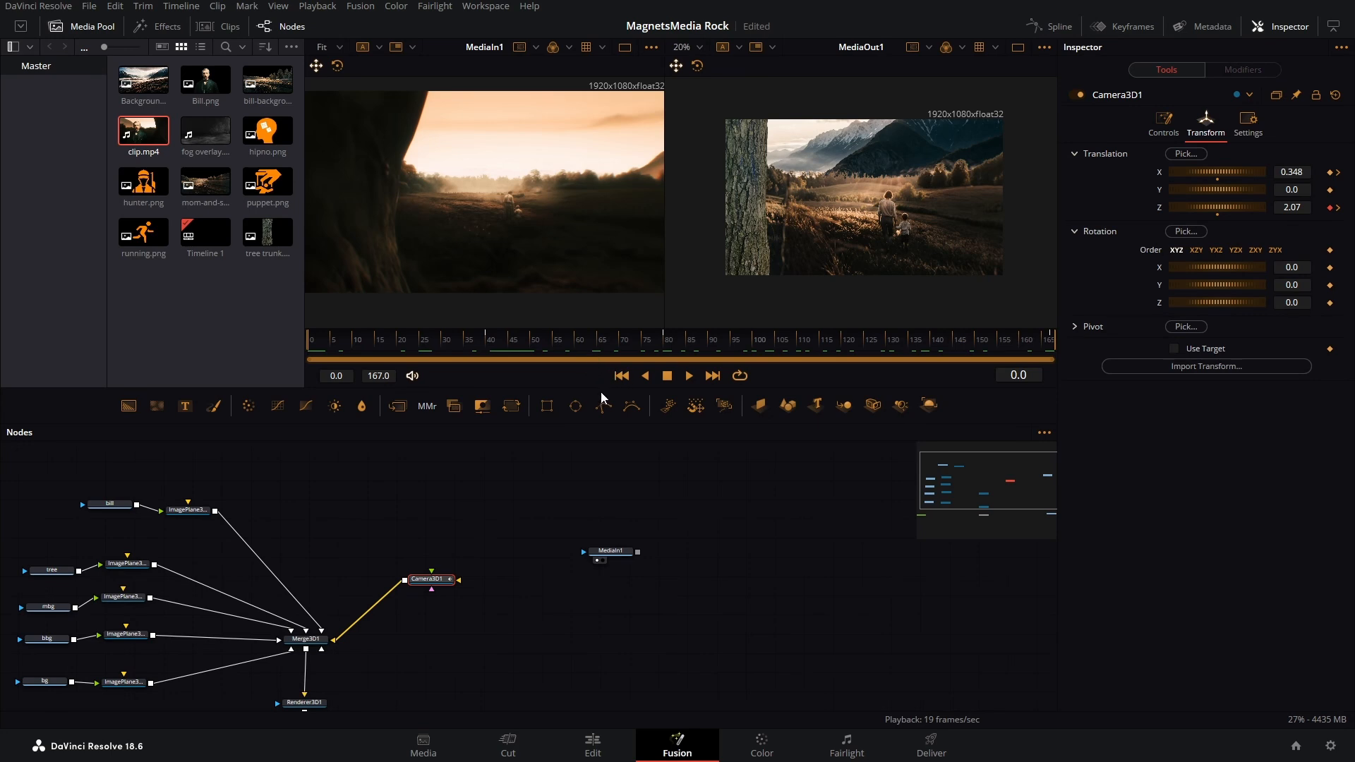
drag(600, 389, 600, 523)
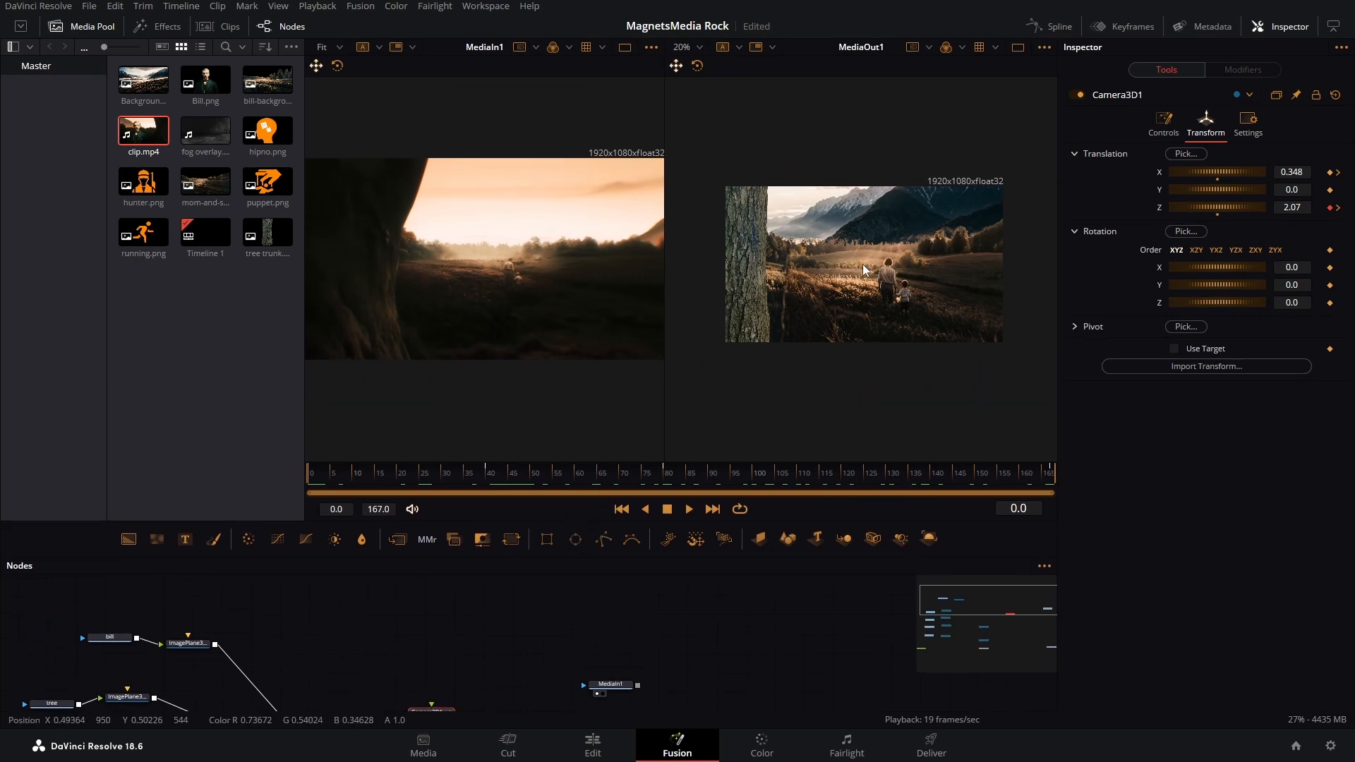
scroll(864, 270, up, 2)
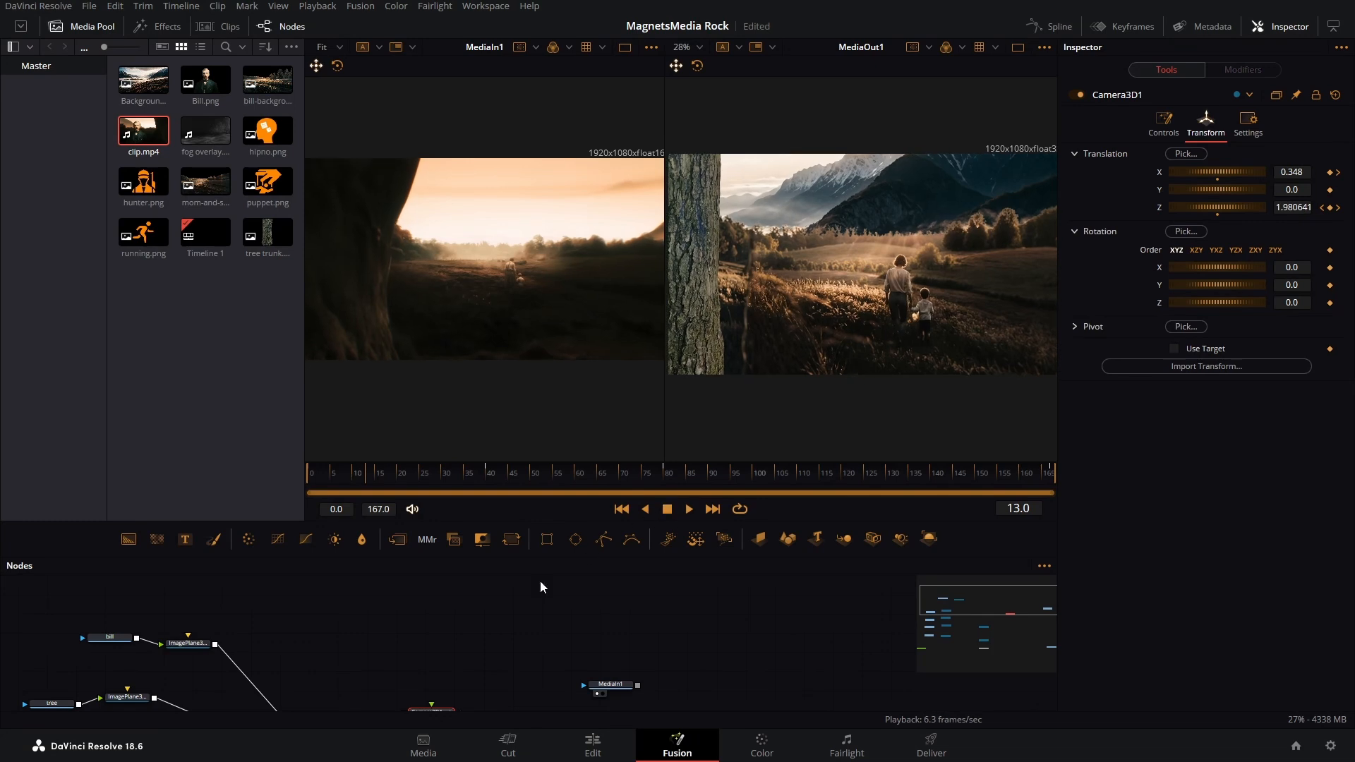
Load Merge3D1 into the viewer showing MediaIn1 and examine the layered scene from an angle.
drag(388, 624, 474, 563)
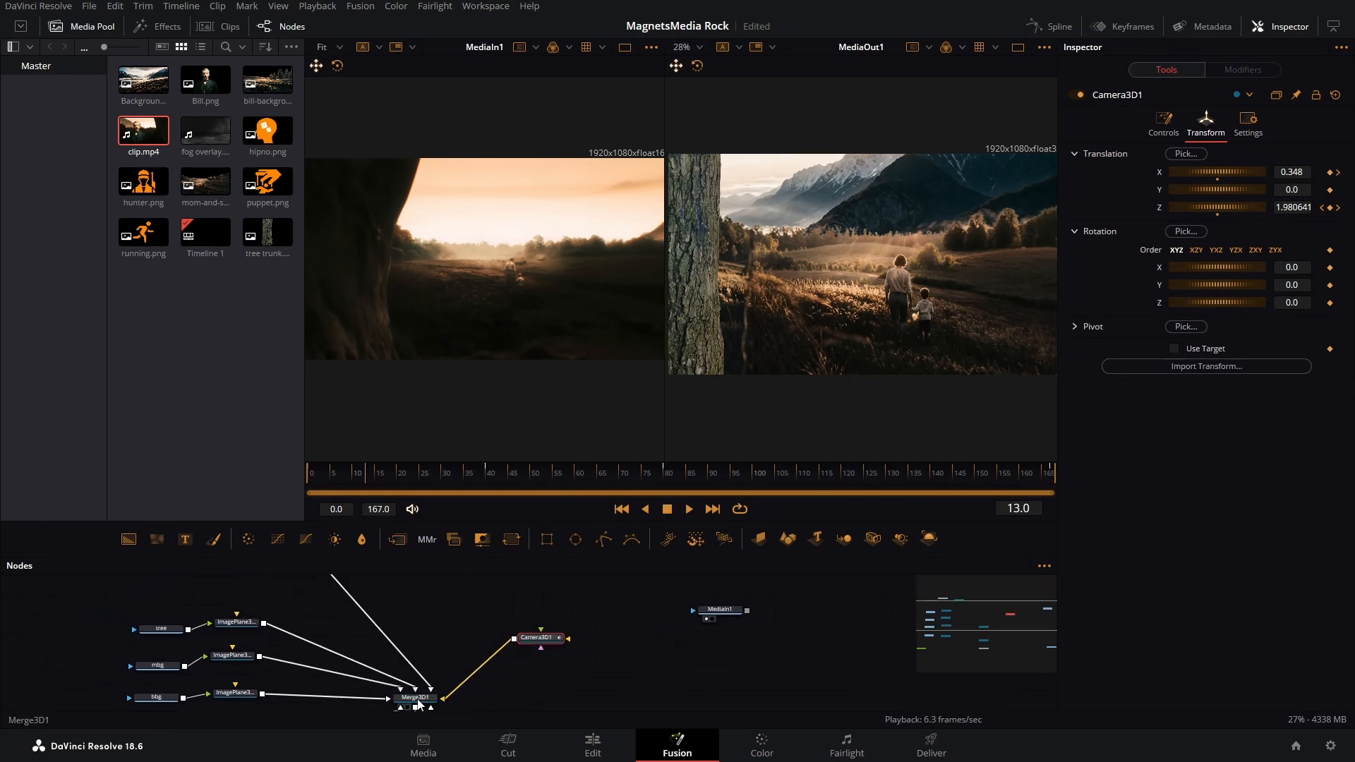
drag(419, 702, 553, 278)
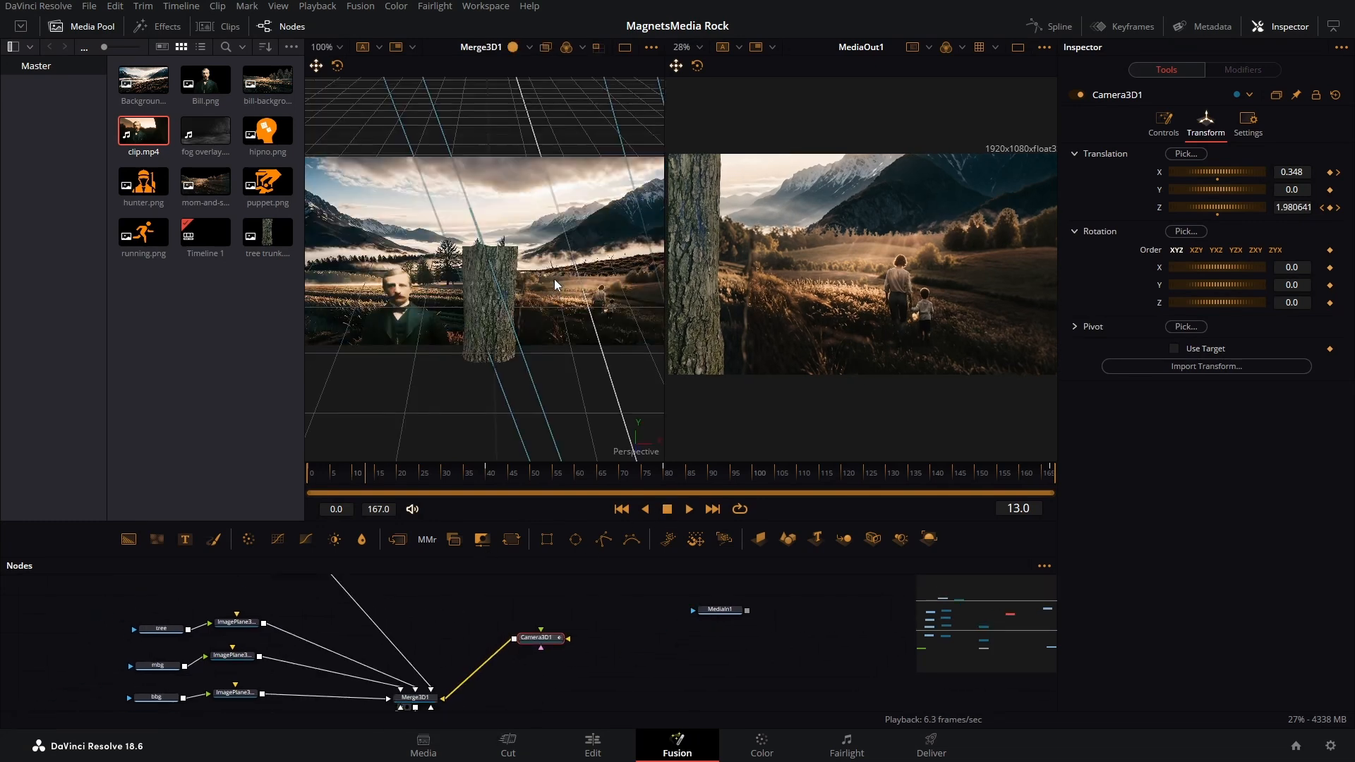
drag(420, 593, 486, 516)
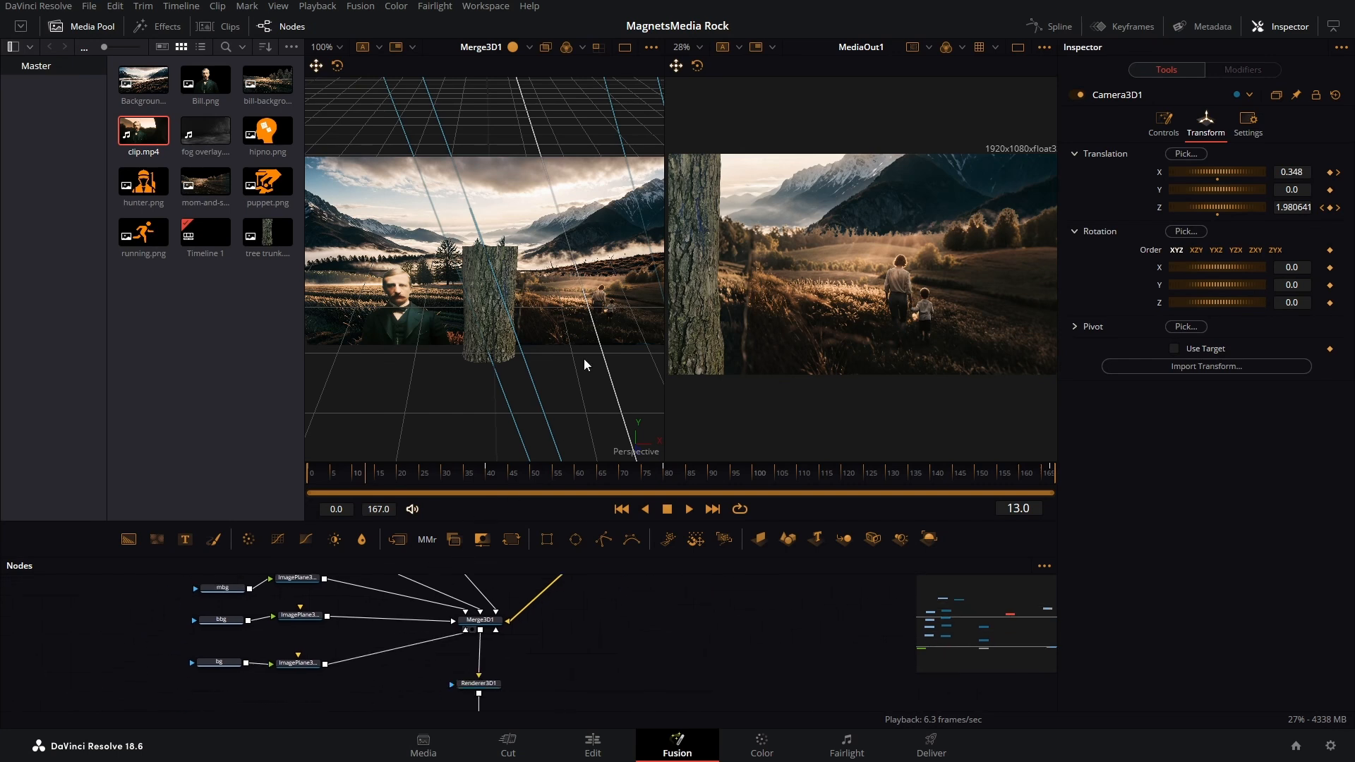
drag(583, 363, 655, 329)
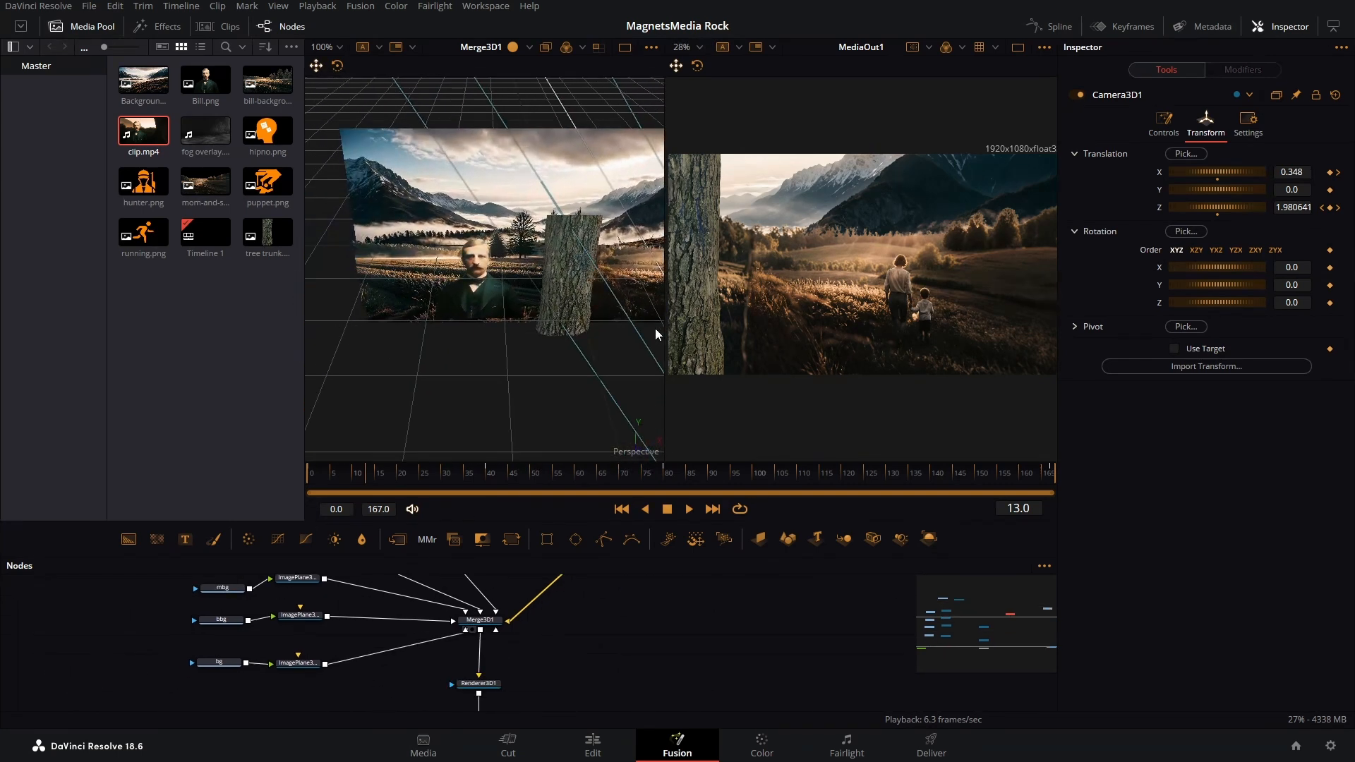
Add fog overlay.mp4 to the node graph with its own ImagePlane3D and connect it to Merge3D1, leaving room between the two new nodes.
drag(602, 641, 432, 675)
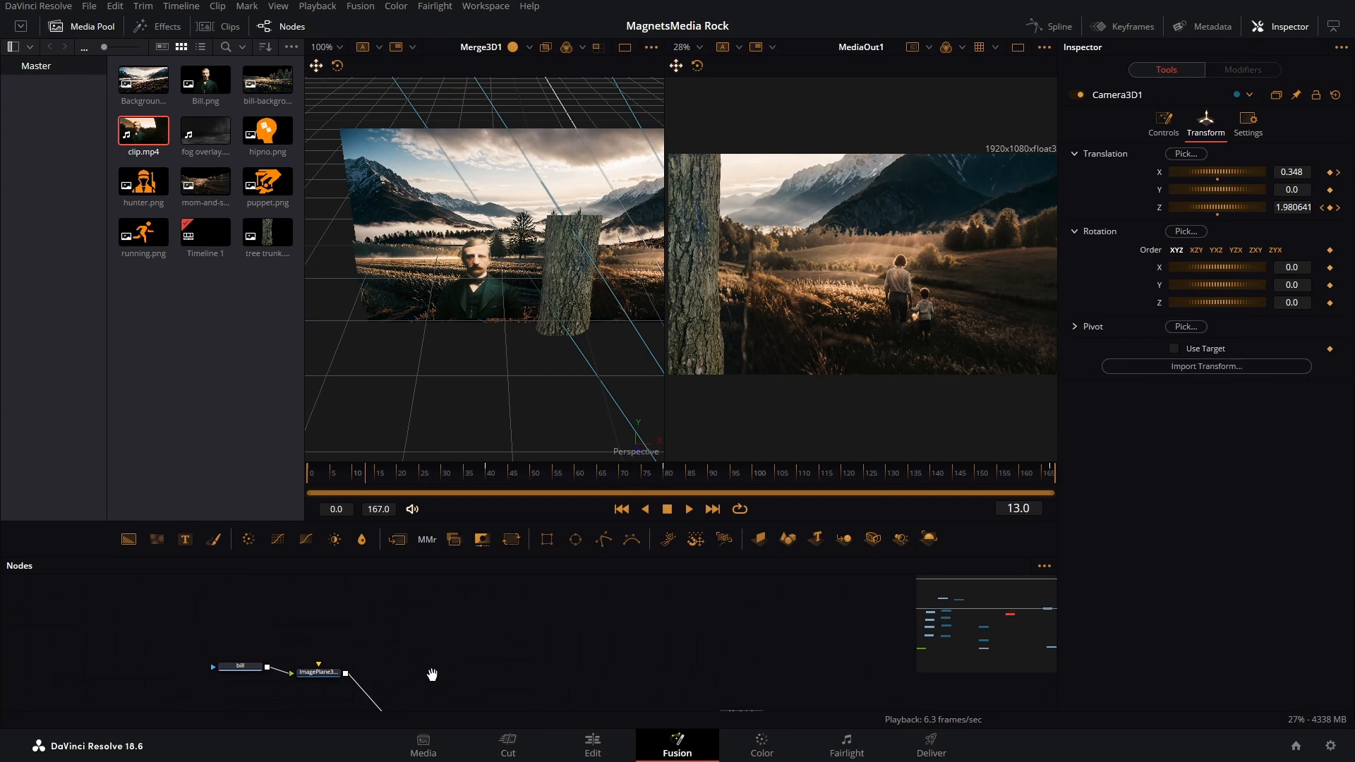
drag(208, 124, 429, 649)
drag(521, 644, 452, 622)
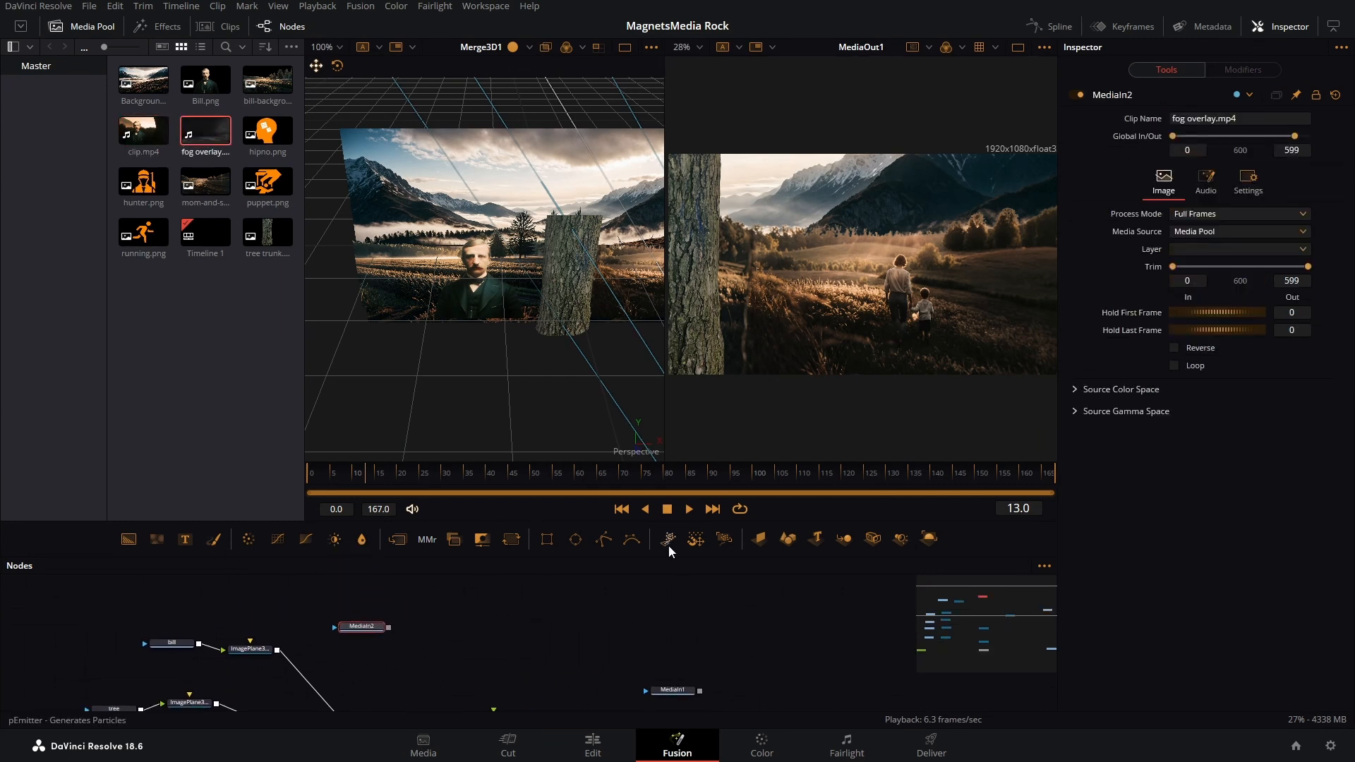
drag(759, 539, 299, 622)
drag(344, 649, 442, 635)
drag(224, 448, 400, 546)
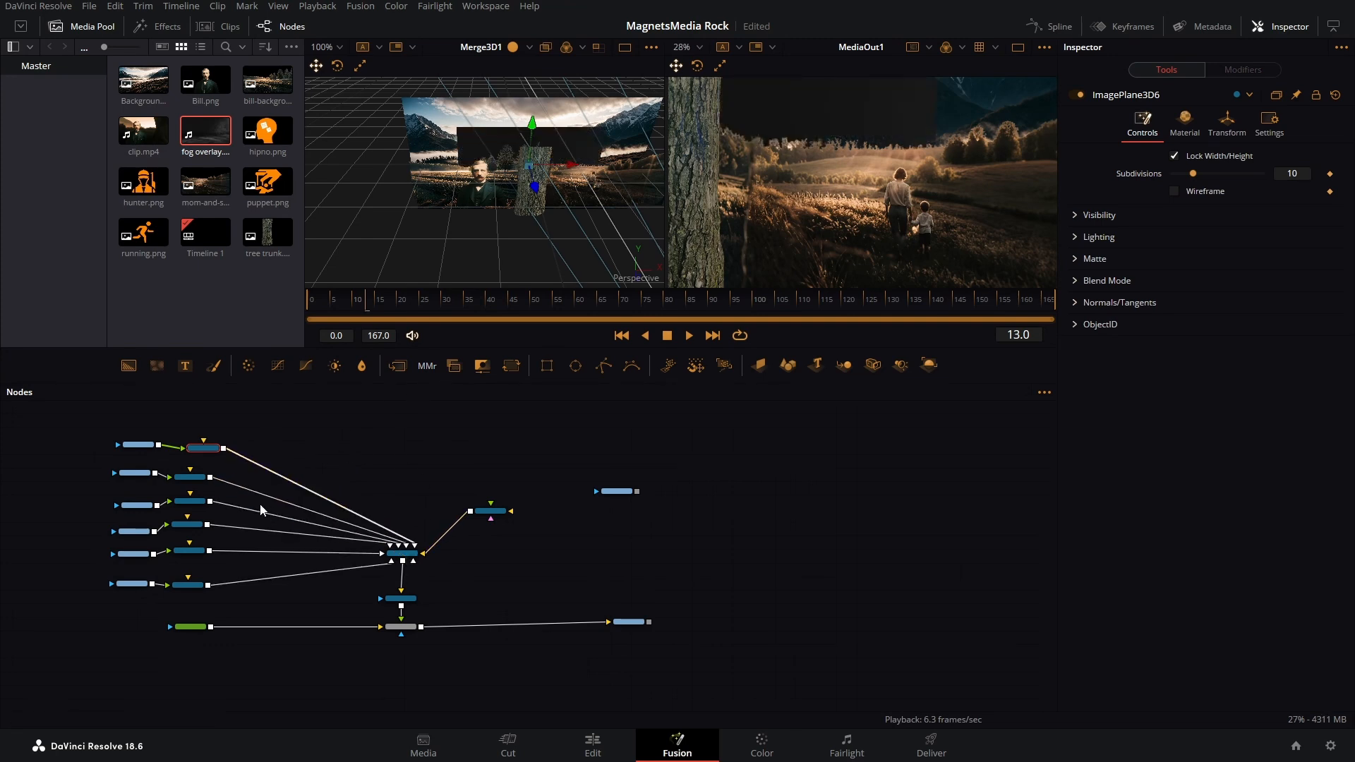
drag(207, 452, 227, 450)
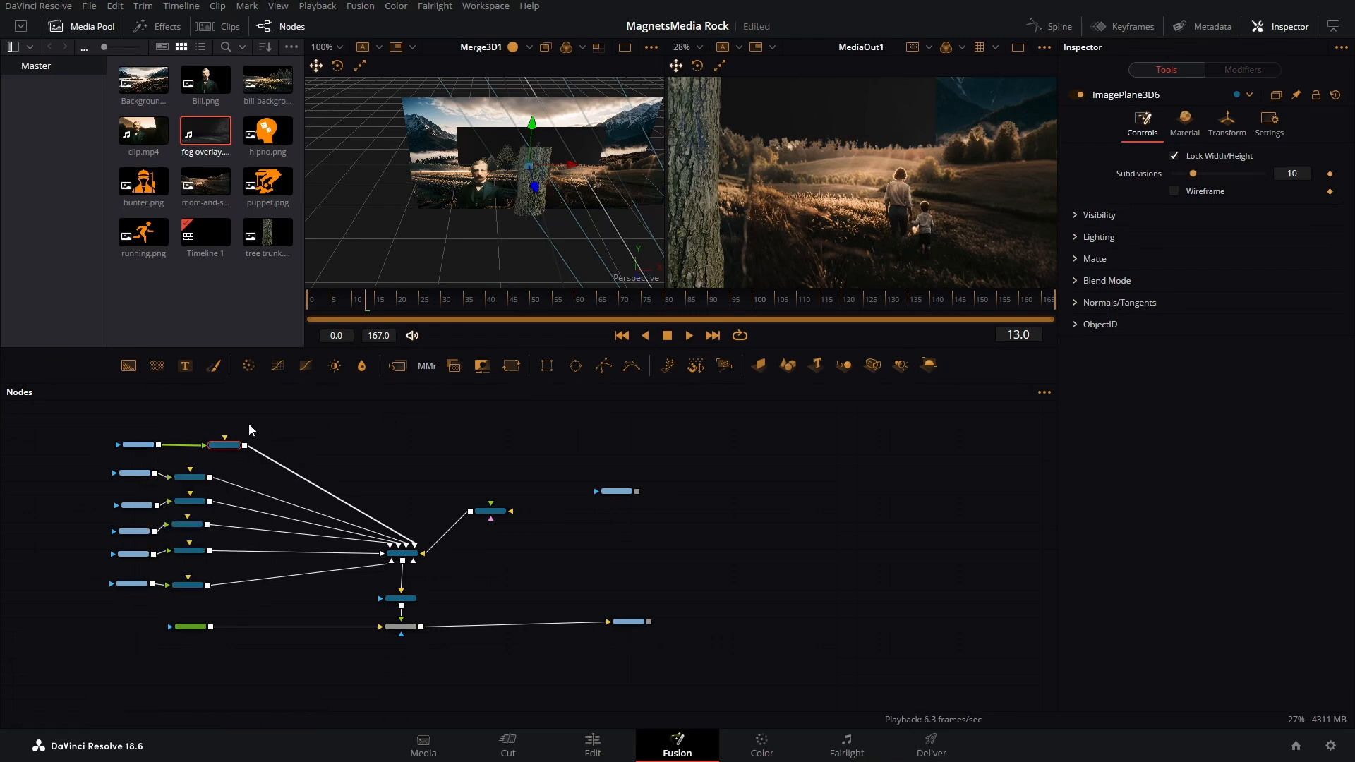
Set the fog image plane's scale to 1.662 and its Y translation to 0.161.
scroll(248, 422, up, 2)
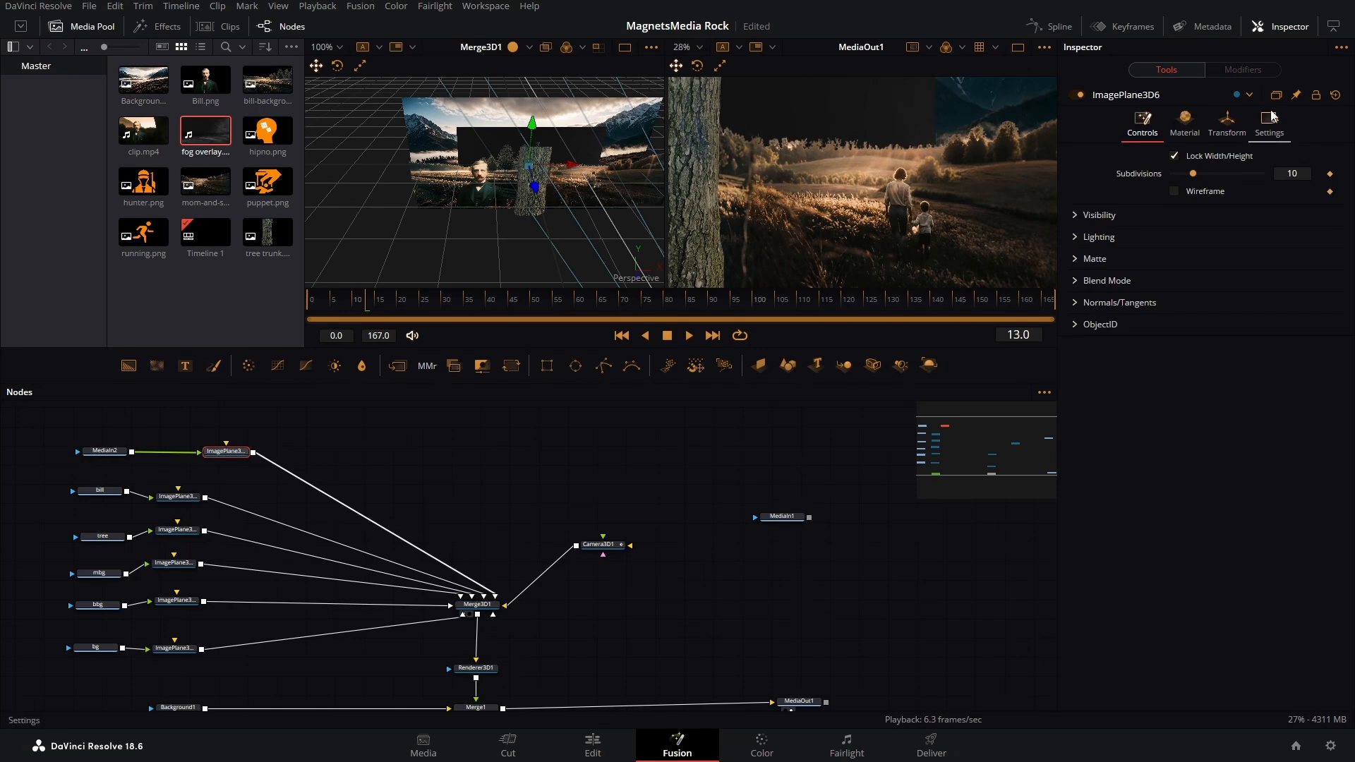
click(1229, 123)
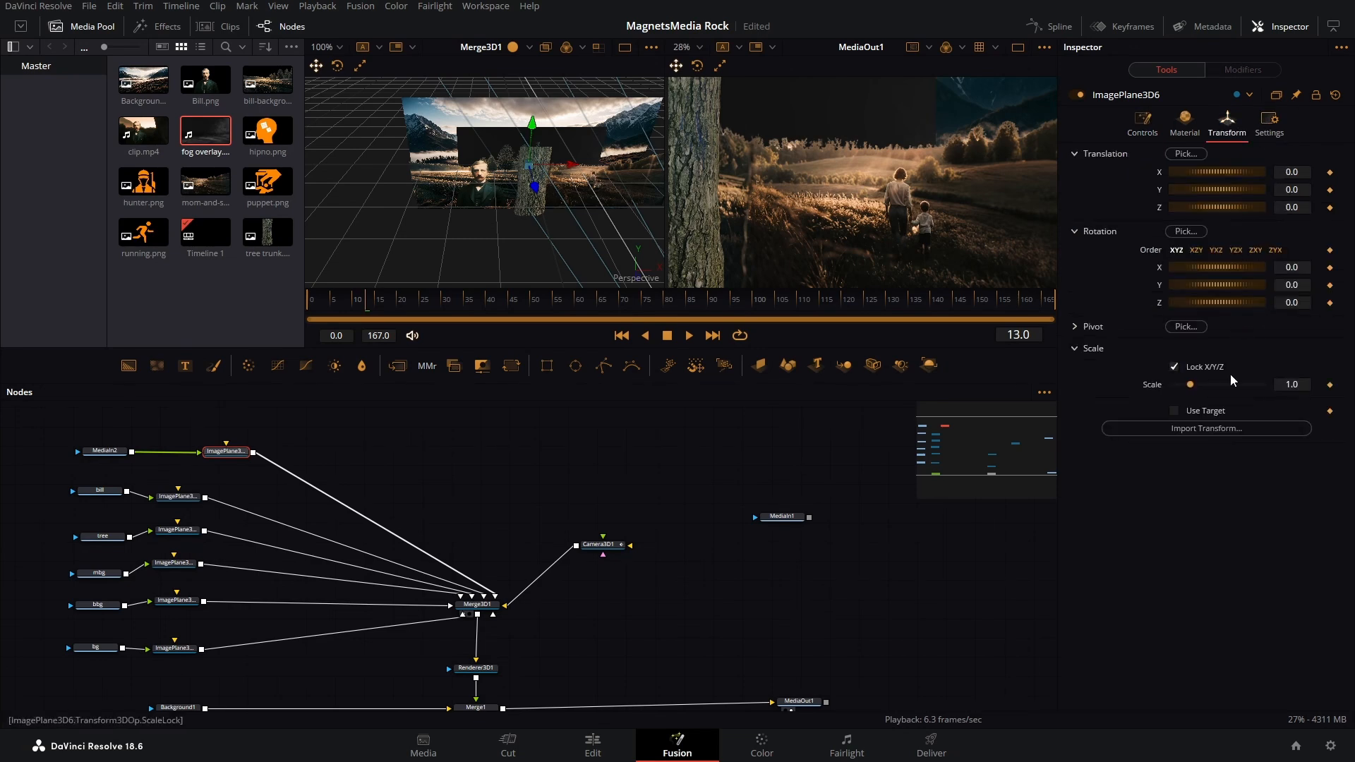
drag(1190, 385, 1200, 385)
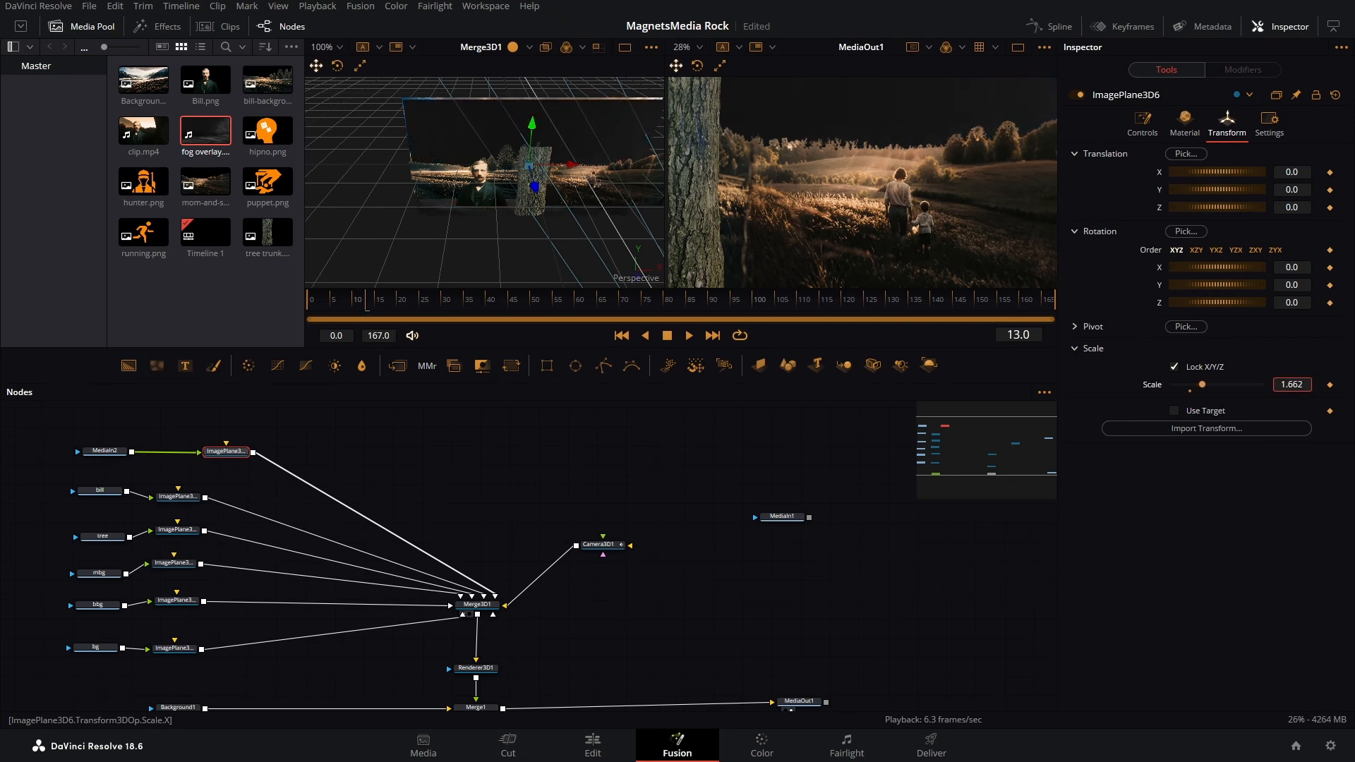
drag(1292, 189, 1305, 190)
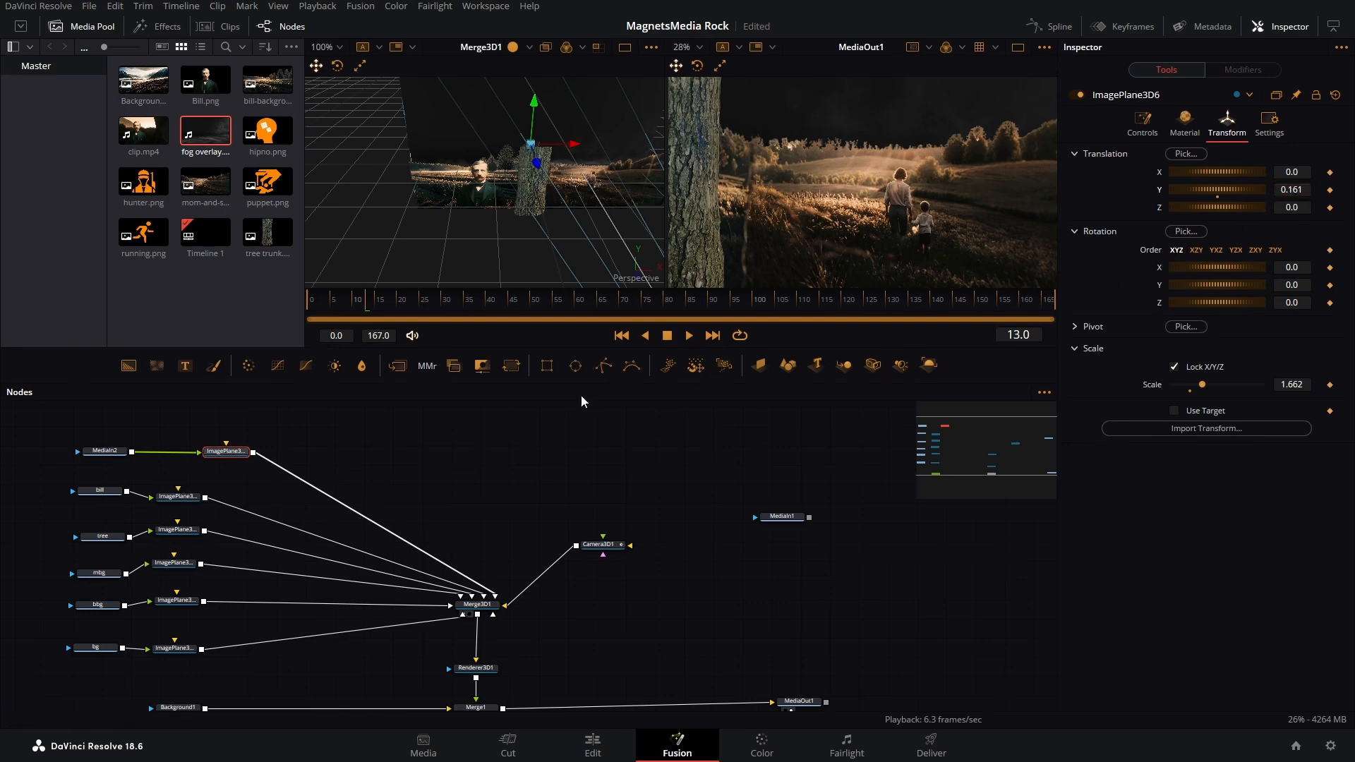
Insert a Luma Keyer between the fog overlay clip and its image plane.
click(107, 453)
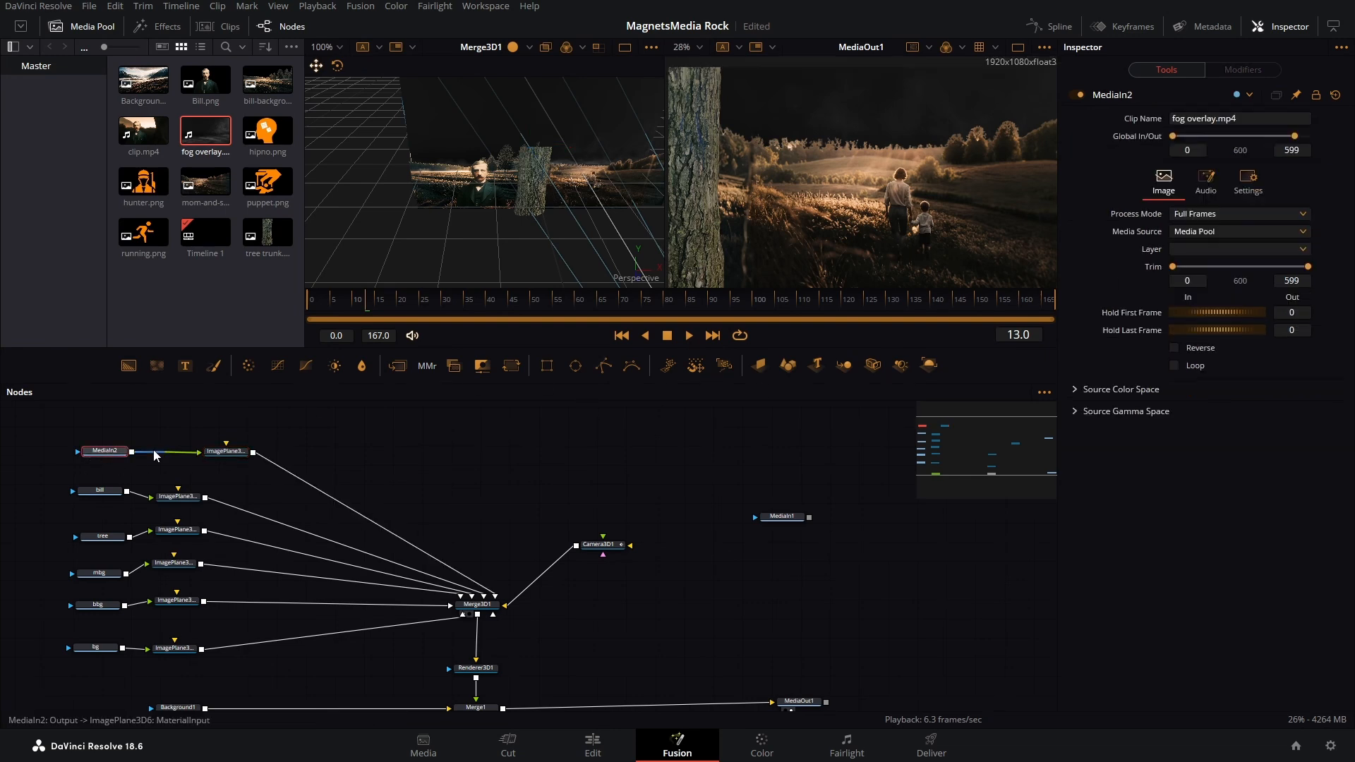
key(shift+space)
text(media)
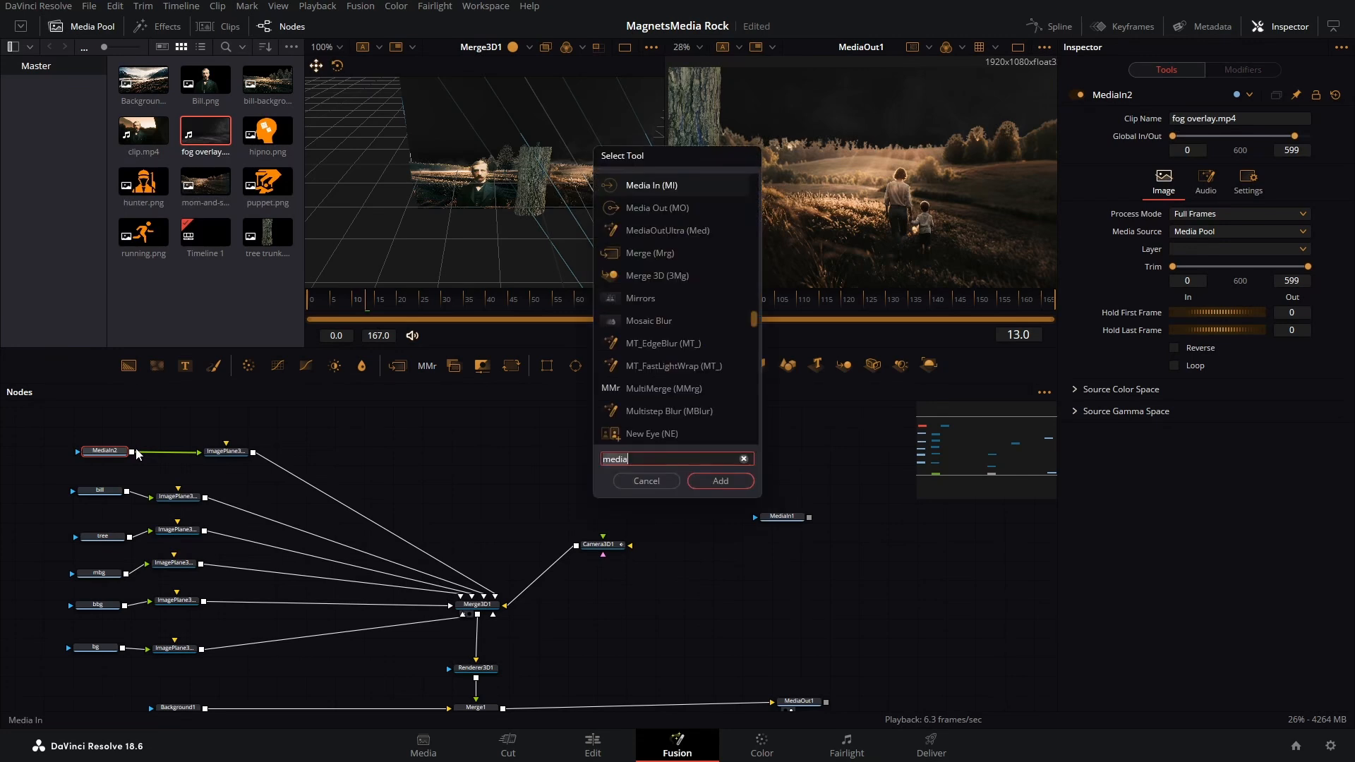
text(lu)
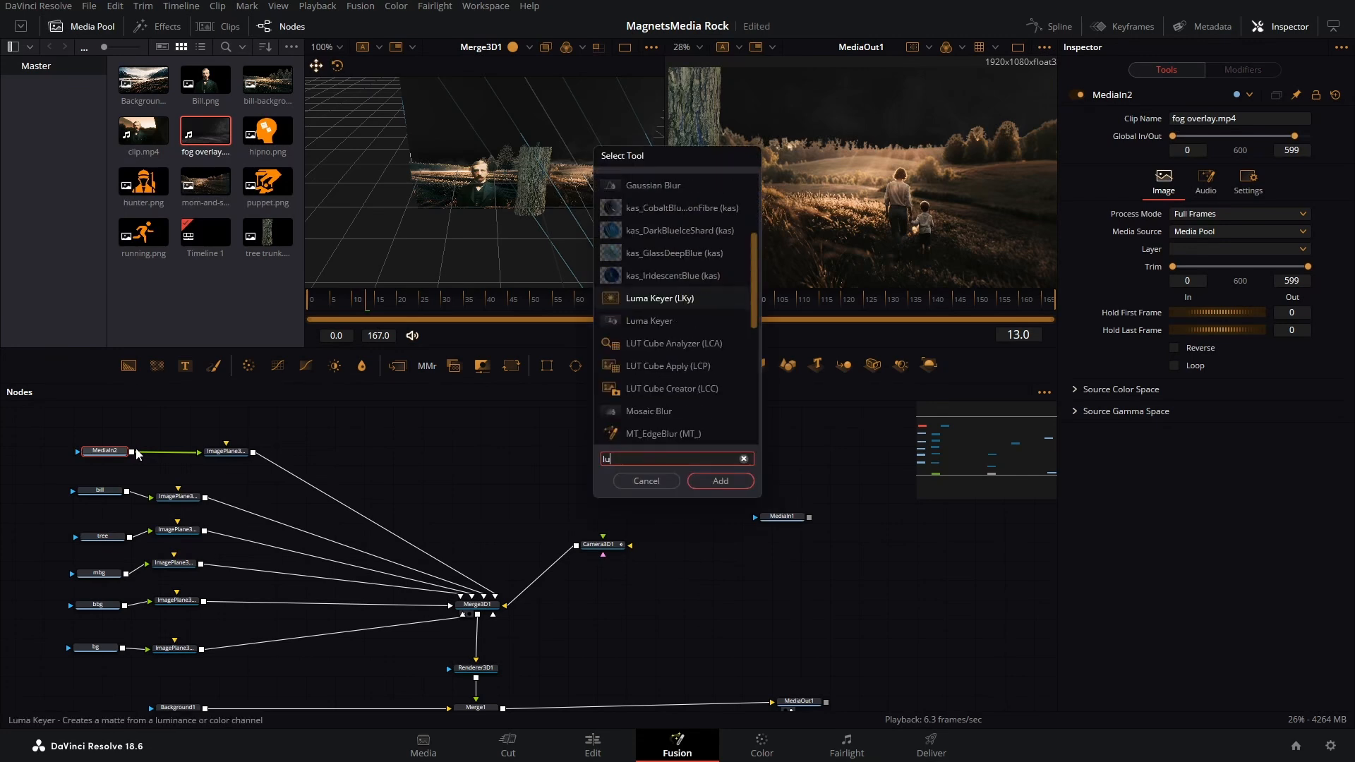
text(m)
key(Return)
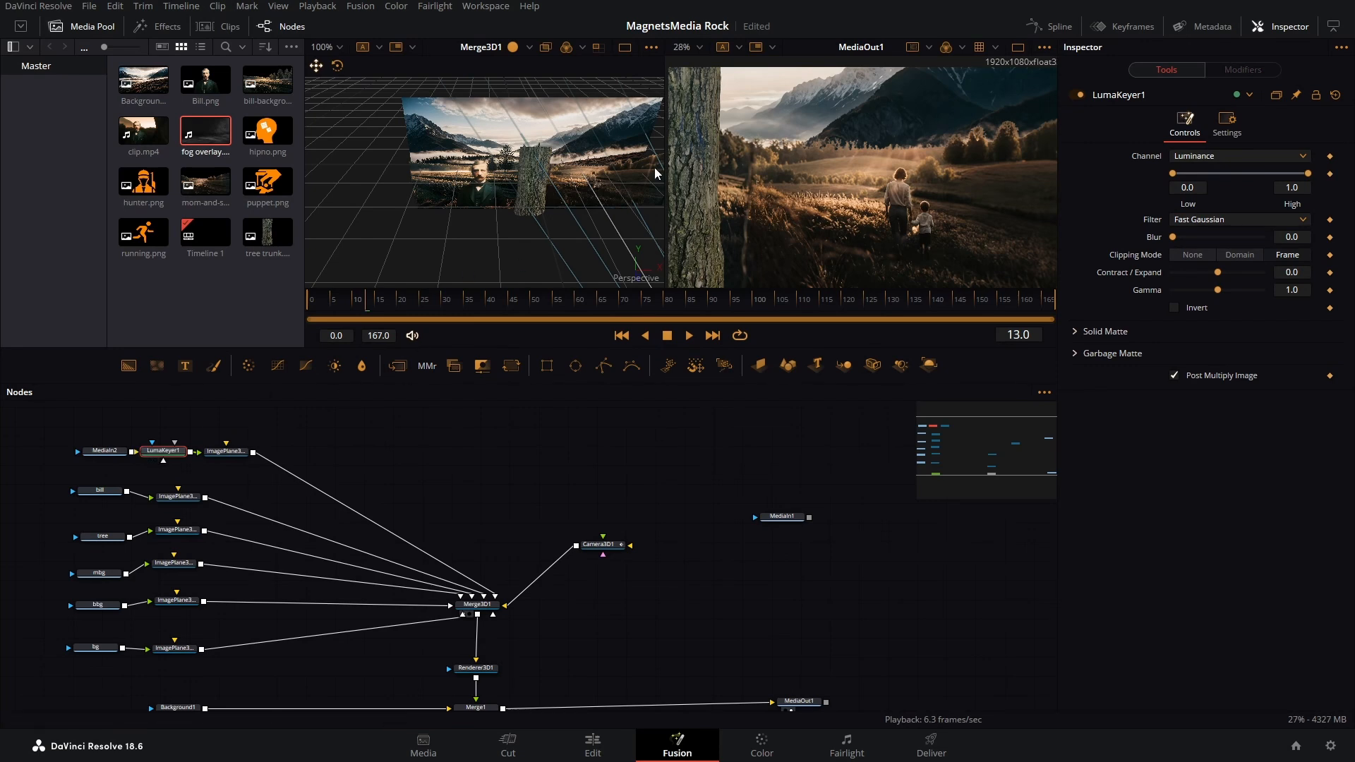
Set the fog plane's translation to Y 0.362 and Z 0.05, and compare the output with the MediaIn1 reference up to frame 145.
drag(374, 306, 312, 305)
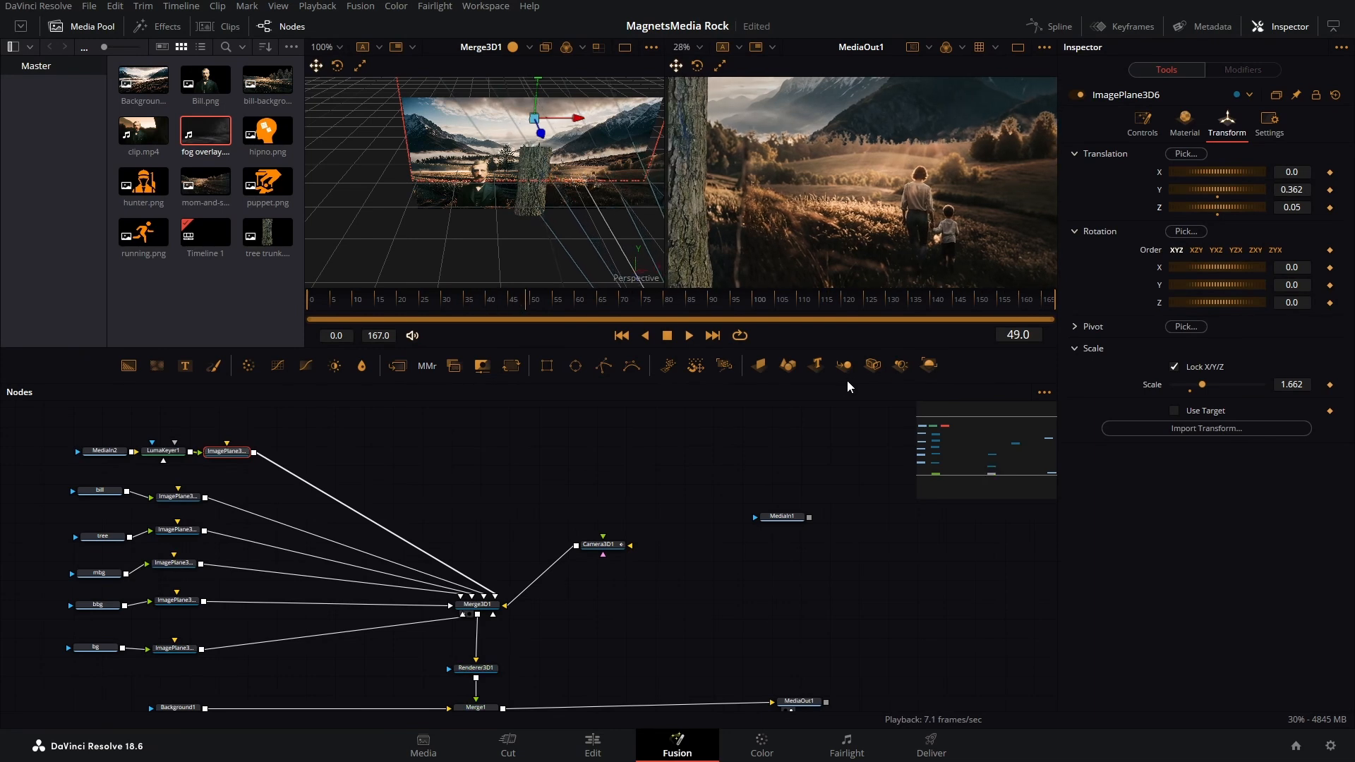
drag(677, 297, 723, 299)
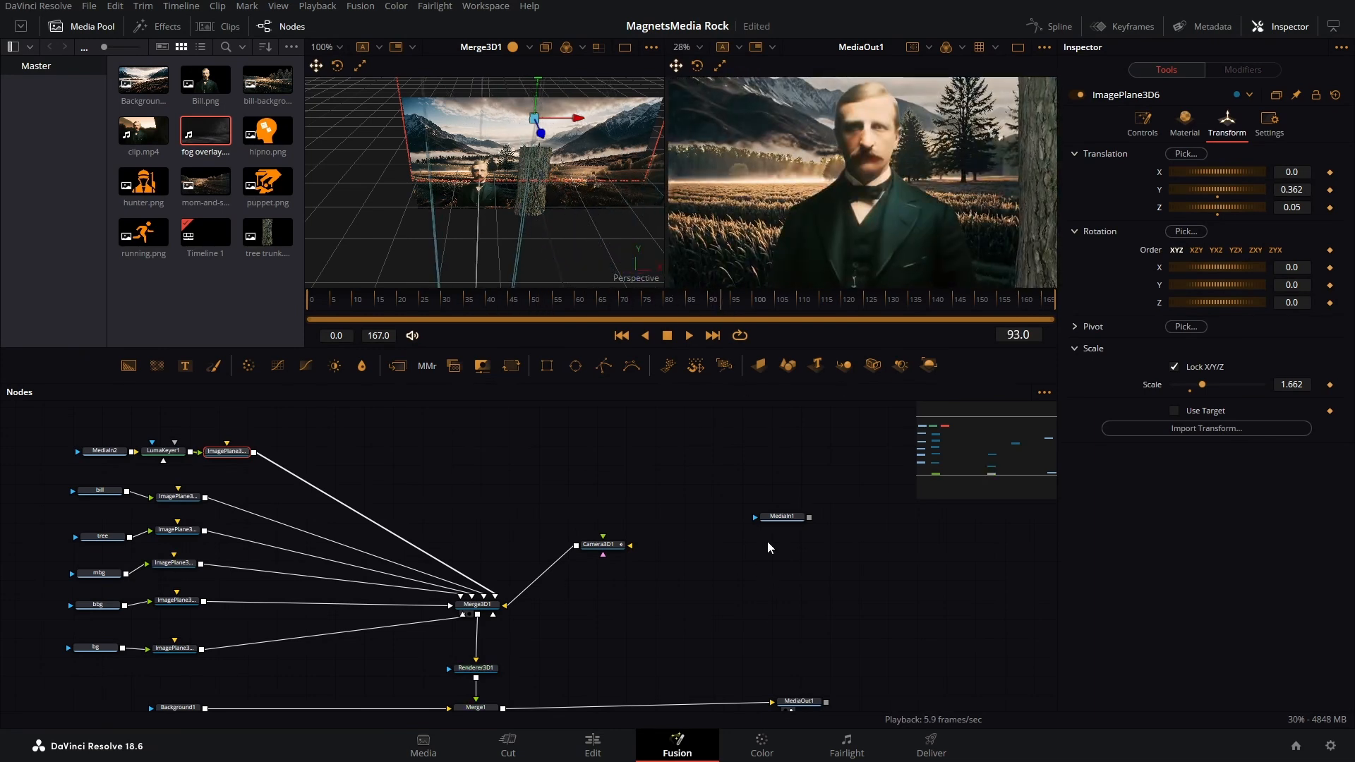
drag(782, 516, 535, 231)
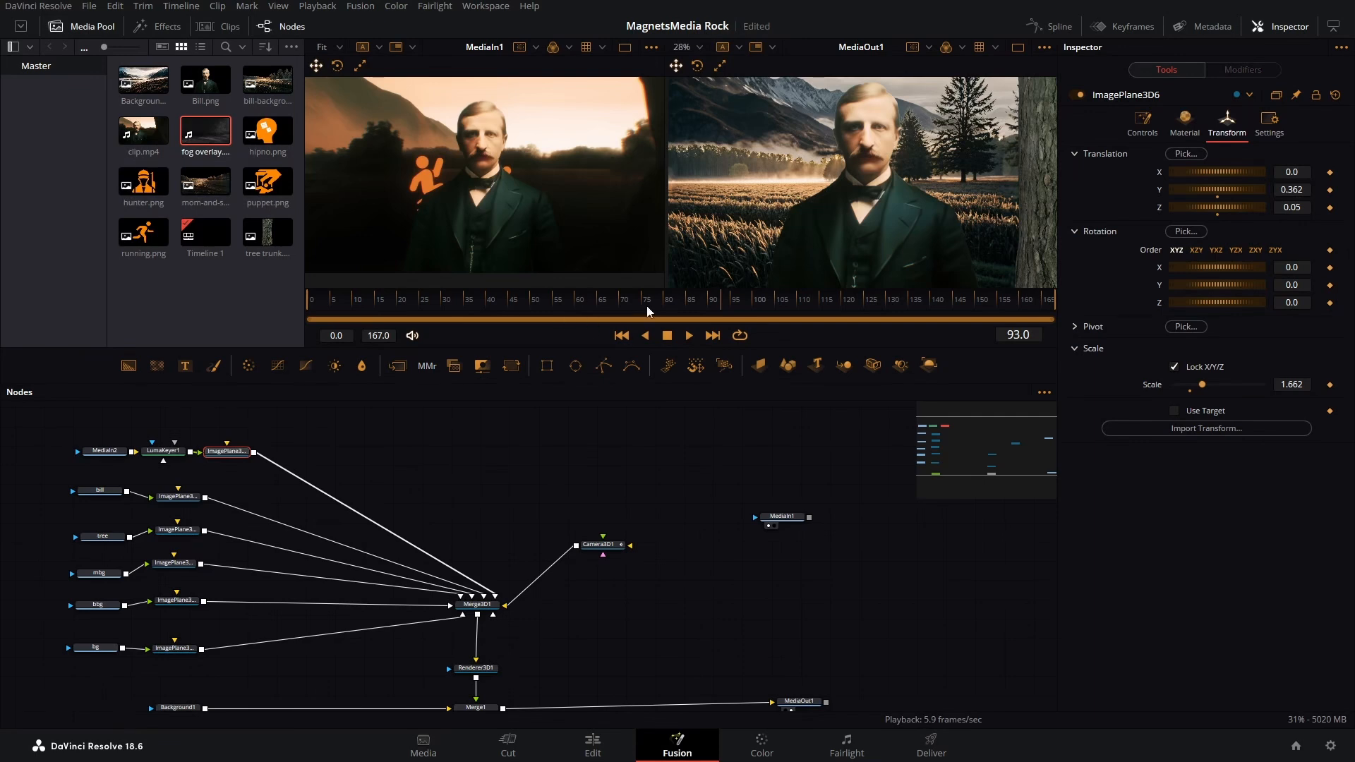
drag(600, 301, 954, 311)
Add running.png and hunter.png to the node graph as media nodes and rename them "running" and "hnter".
drag(144, 233, 511, 446)
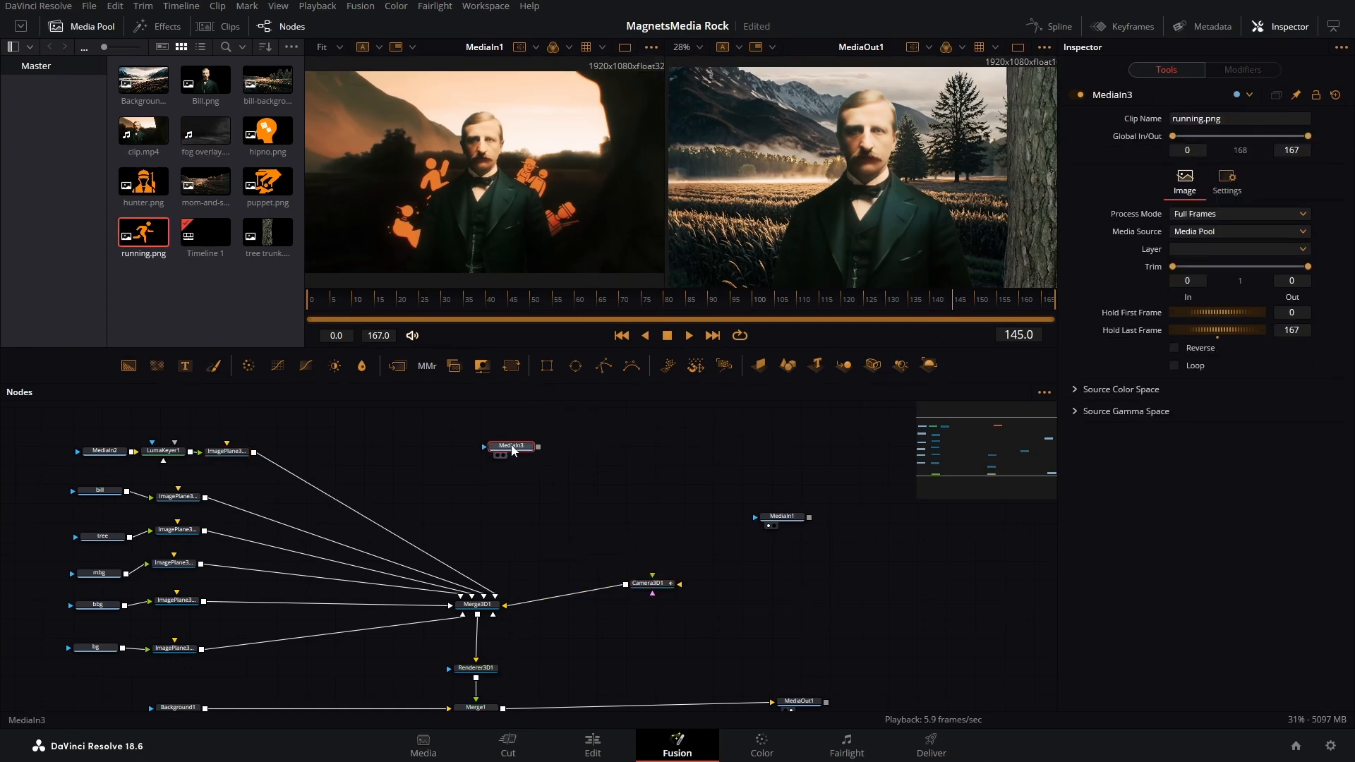
key(F2)
text(run)
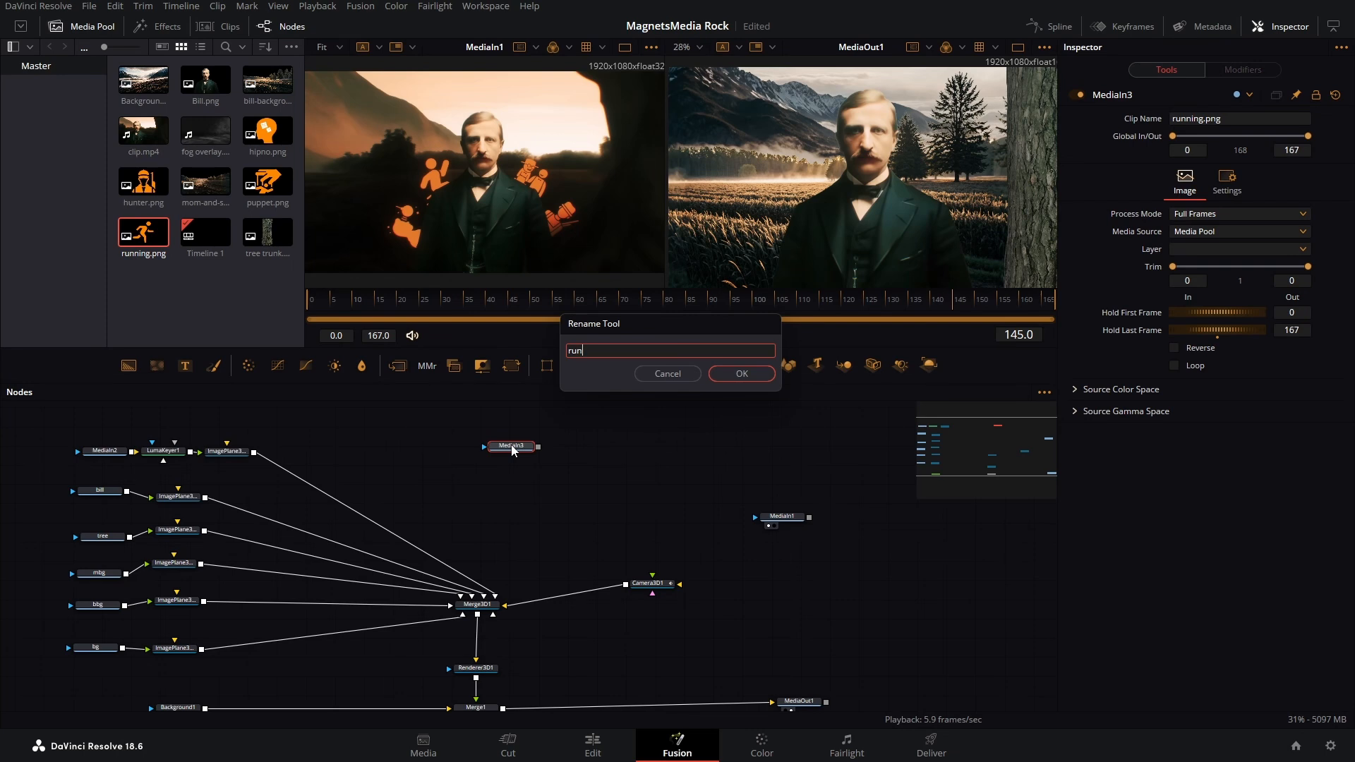
text(ning)
key(Return)
drag(143, 182, 475, 485)
key(F2)
text(hnter)
key(Return)
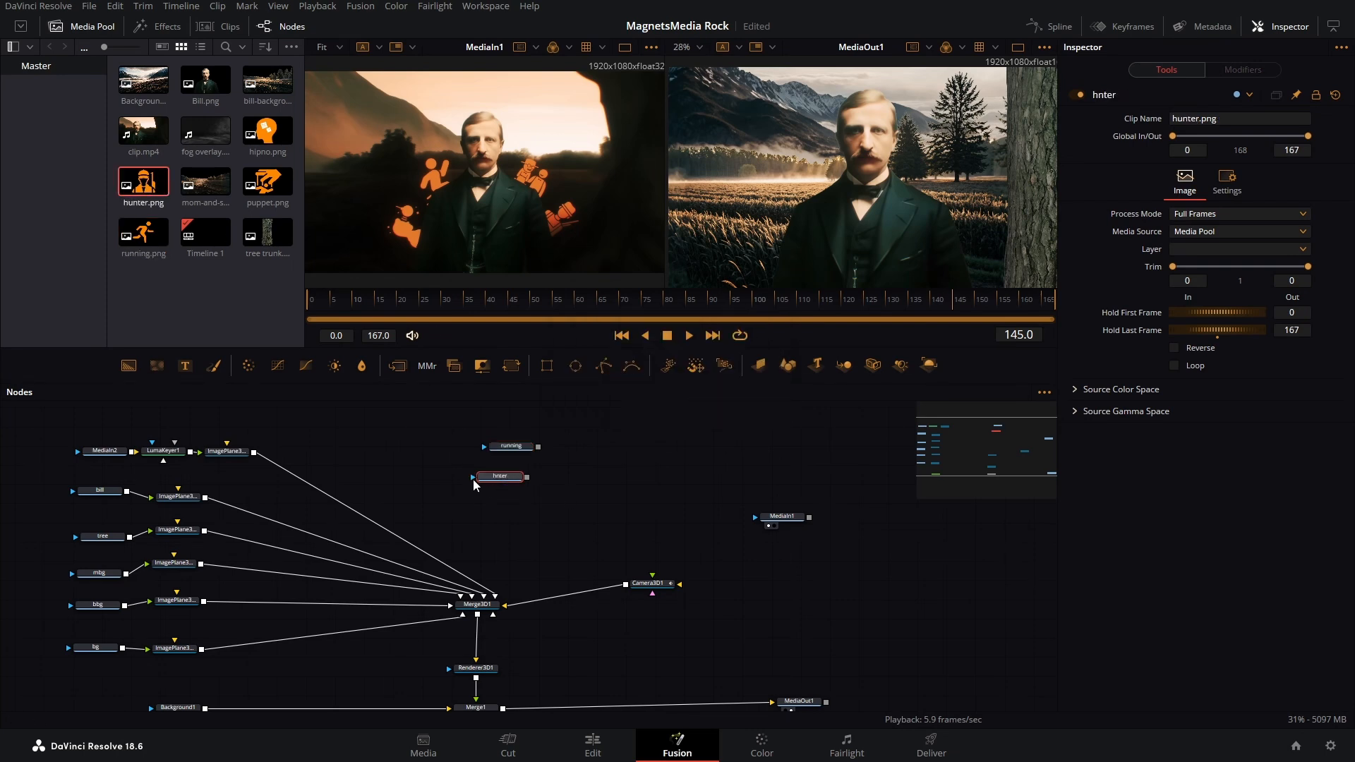
Add puppet.png and hipno.png to the node graph and rename their nodes "puppet" and "hipno".
drag(268, 182, 561, 462)
key(F2)
text(puppet)
key(Return)
drag(268, 131, 537, 515)
key(F2)
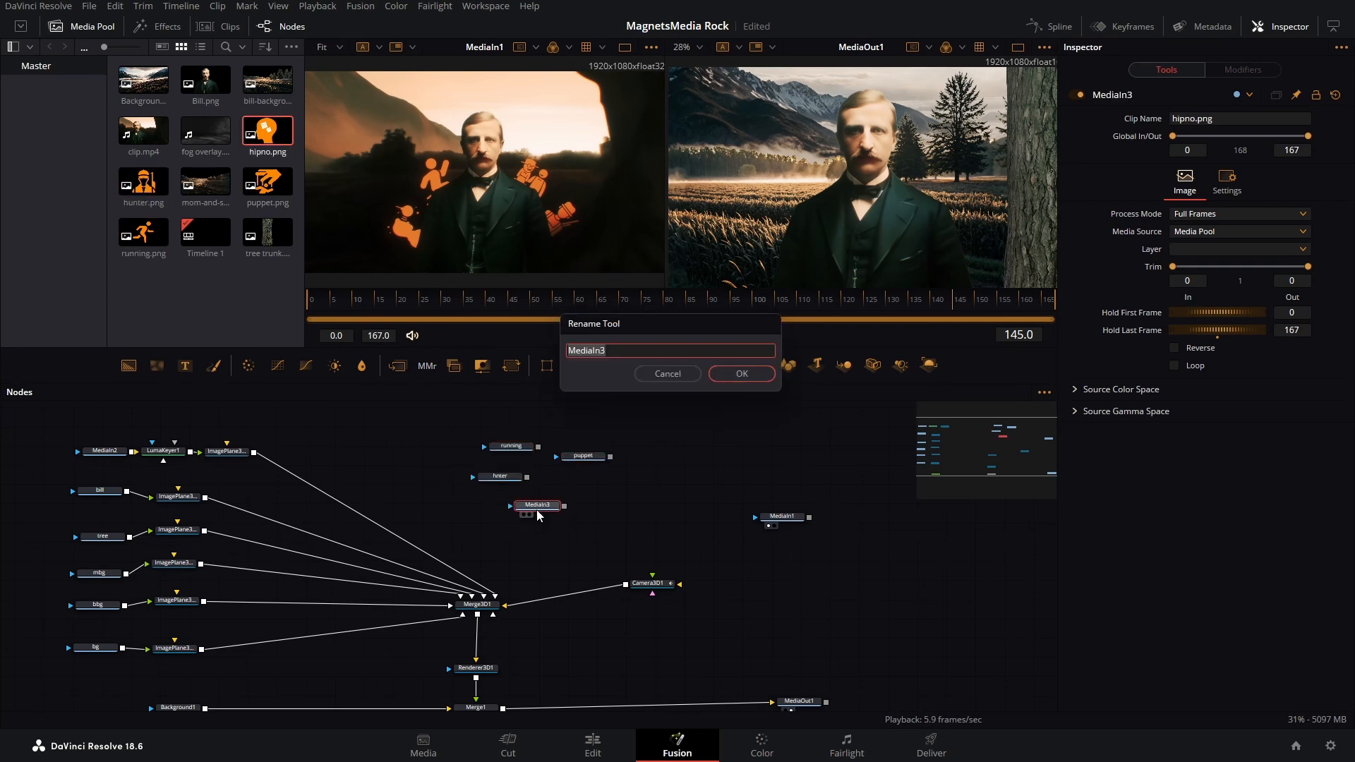
text(hipno)
key(Return)
Move Camera3D1 above Merge3D1 and stack the icon nodes in a column ordered running, puppet, hnter, hipno.
drag(648, 585, 641, 502)
drag(594, 458, 644, 529)
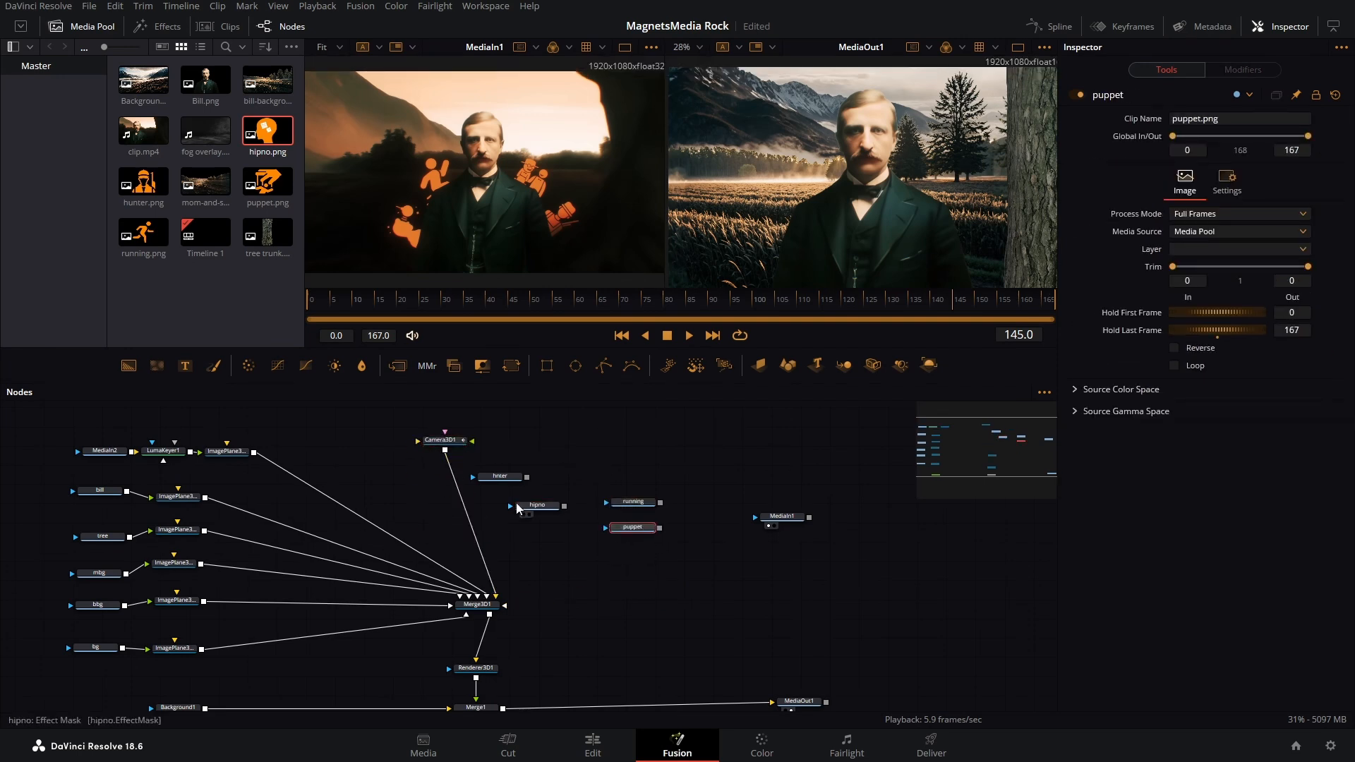
drag(503, 477, 637, 557)
drag(549, 506, 645, 579)
Give each of the four icon nodes its own connected ImagePlane3D and align the planes in a column beside them.
drag(758, 366, 556, 530)
drag(760, 366, 559, 557)
drag(760, 365, 560, 581)
drag(660, 503, 560, 506)
drag(660, 529, 557, 531)
drag(661, 557, 559, 579)
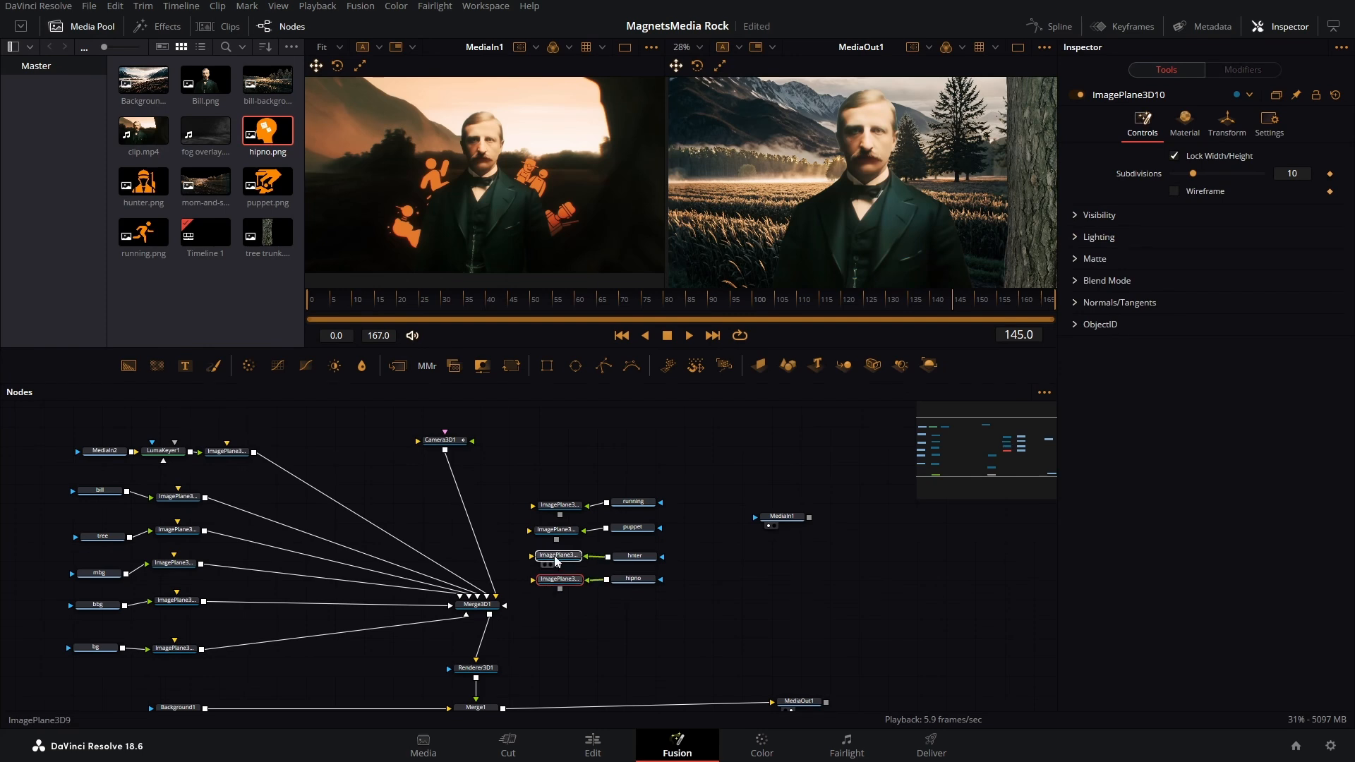
drag(556, 531, 561, 531)
drag(559, 507, 563, 506)
Connect the four icon image planes to Merge3D1 and show Merge3D1 in the viewer that held MediaIn1.
drag(558, 556, 489, 609)
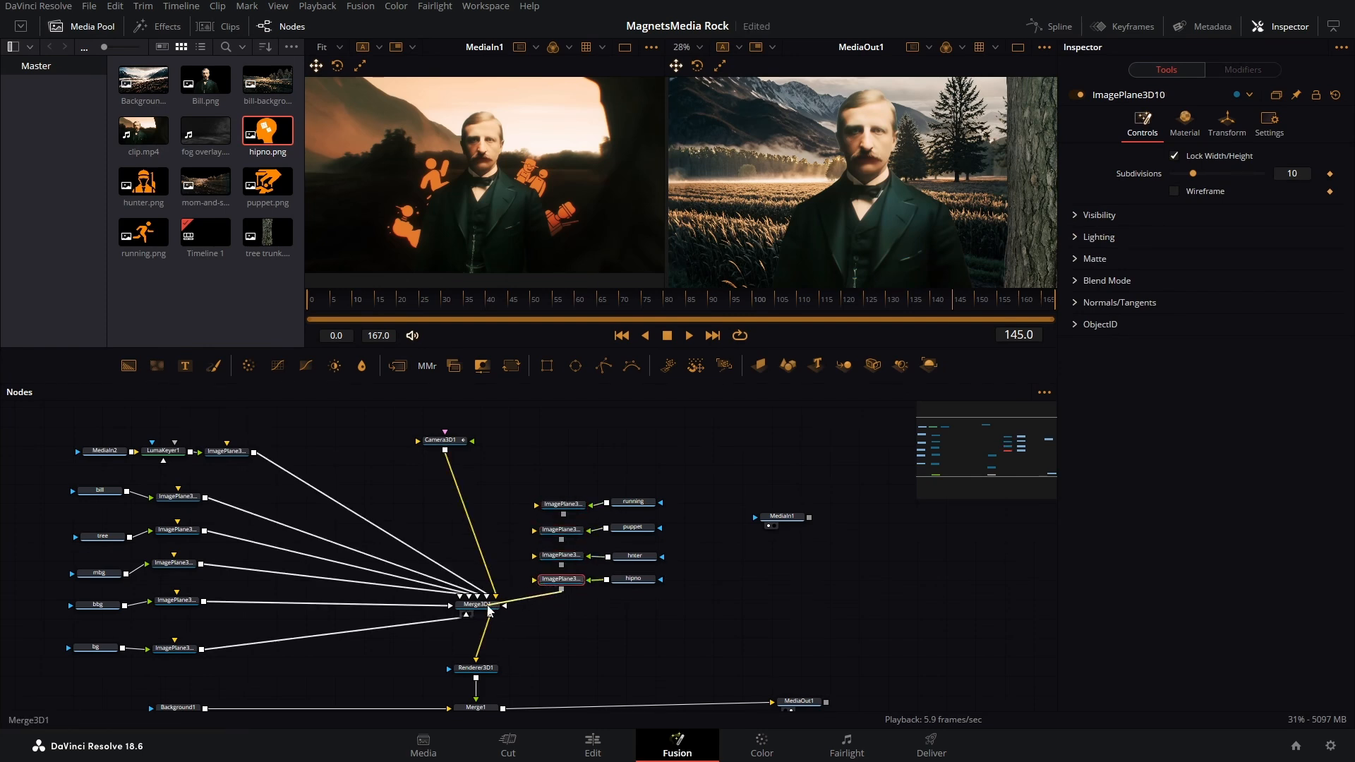
drag(561, 565, 494, 605)
drag(561, 540, 494, 605)
scroll(767, 238, down, 3)
drag(563, 515, 498, 193)
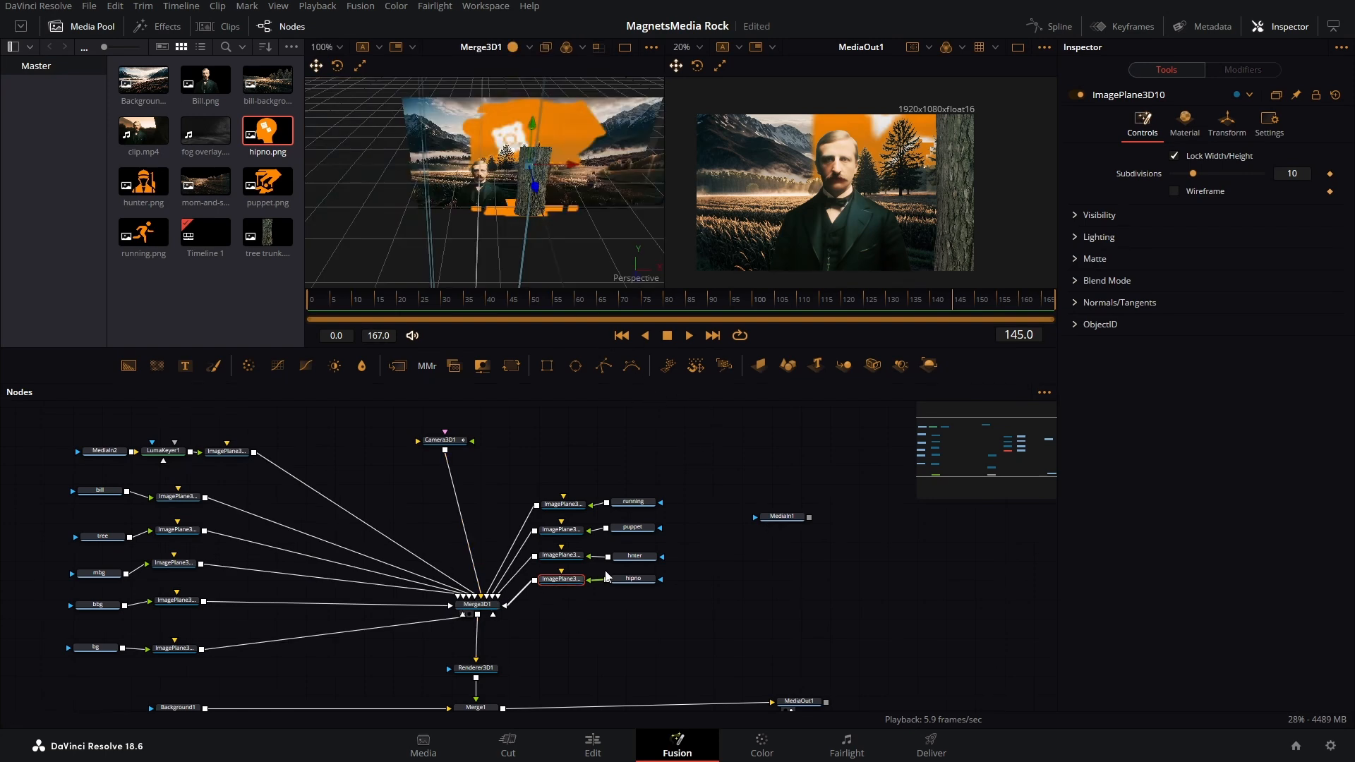
Set the hipno image plane's scale to 0.083 and its translation to X -0.439 and Z 0.2.
click(1227, 122)
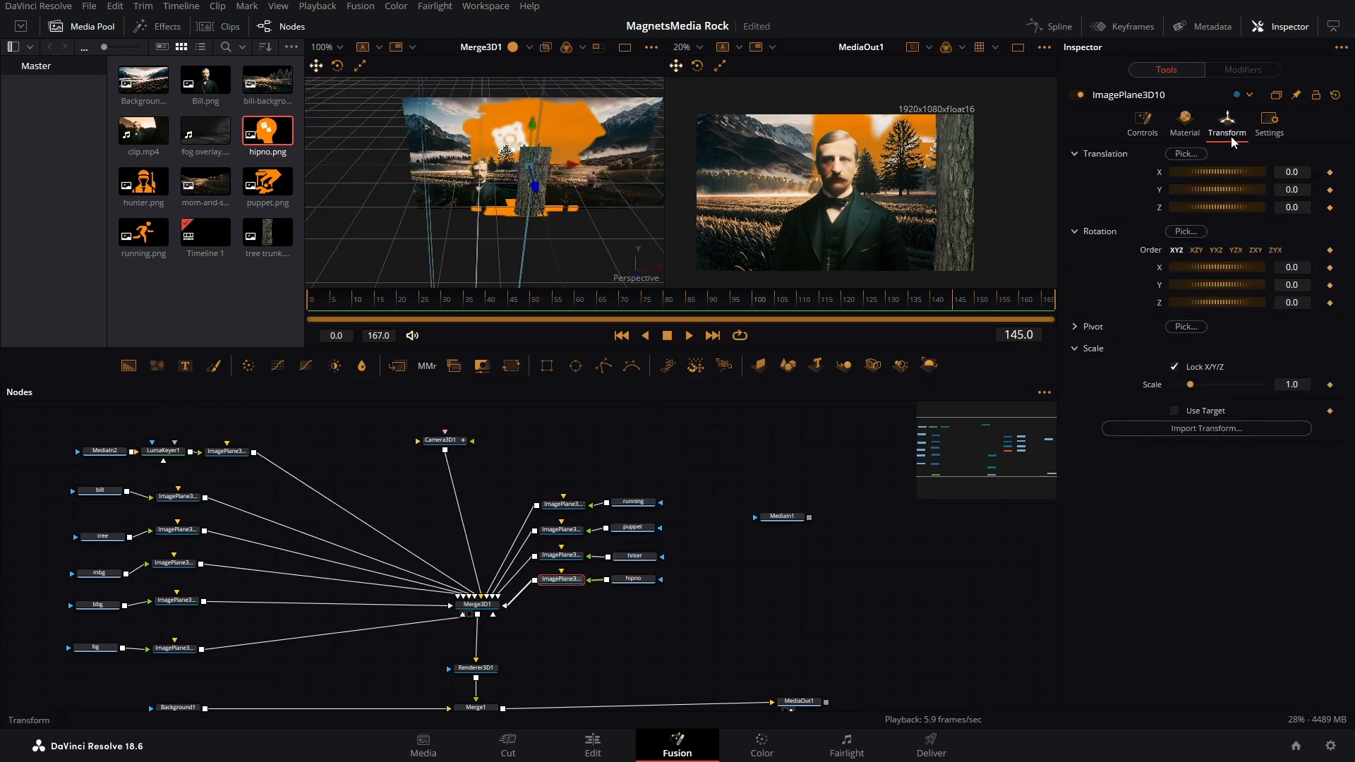
click(1303, 385)
text(0.931)
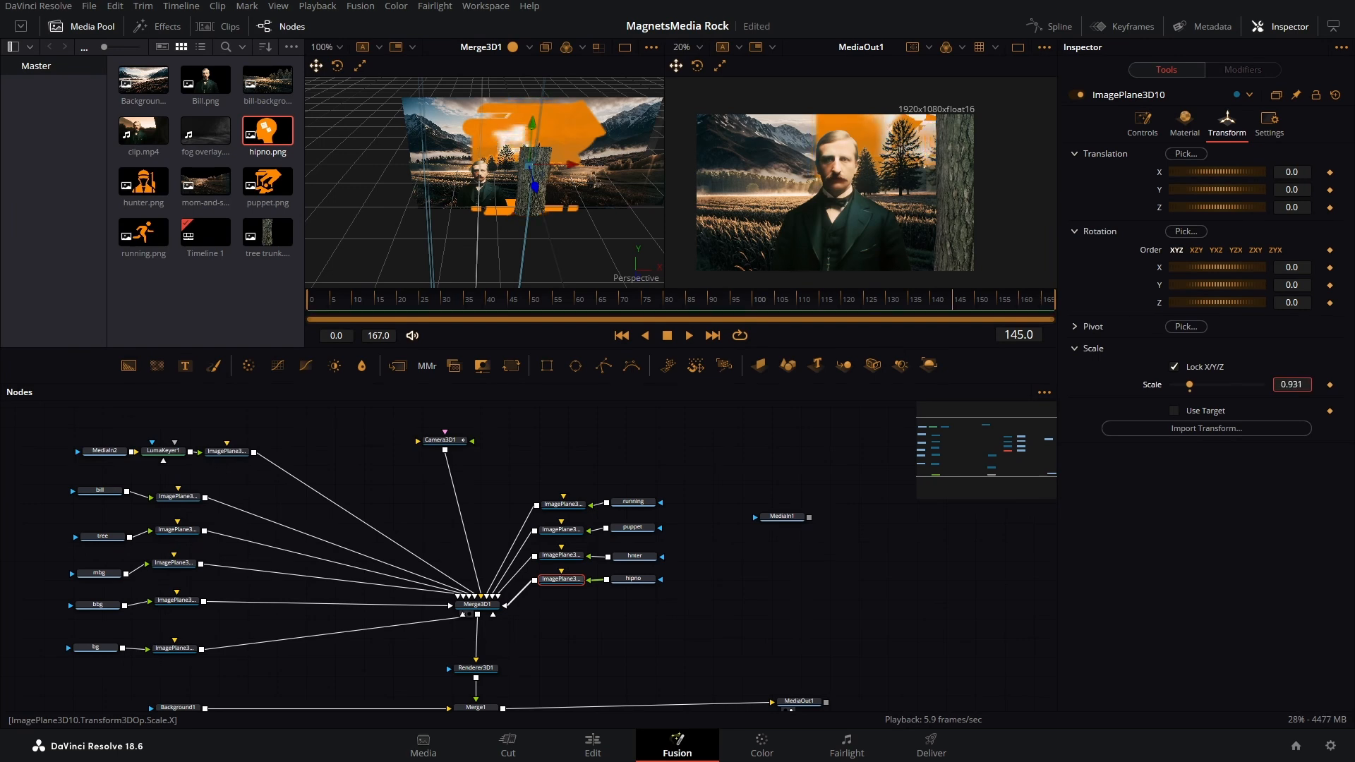
drag(1297, 385, 1281, 386)
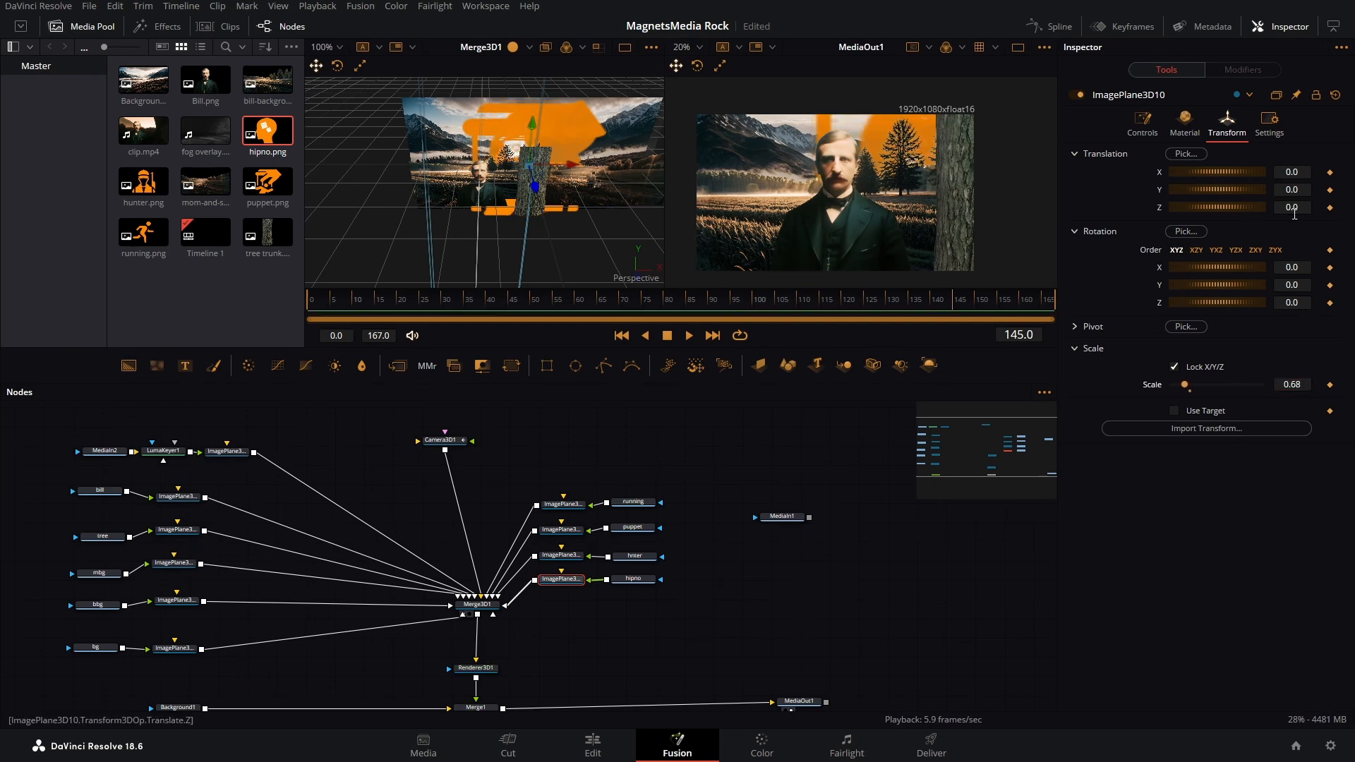
drag(1293, 208, 1256, 171)
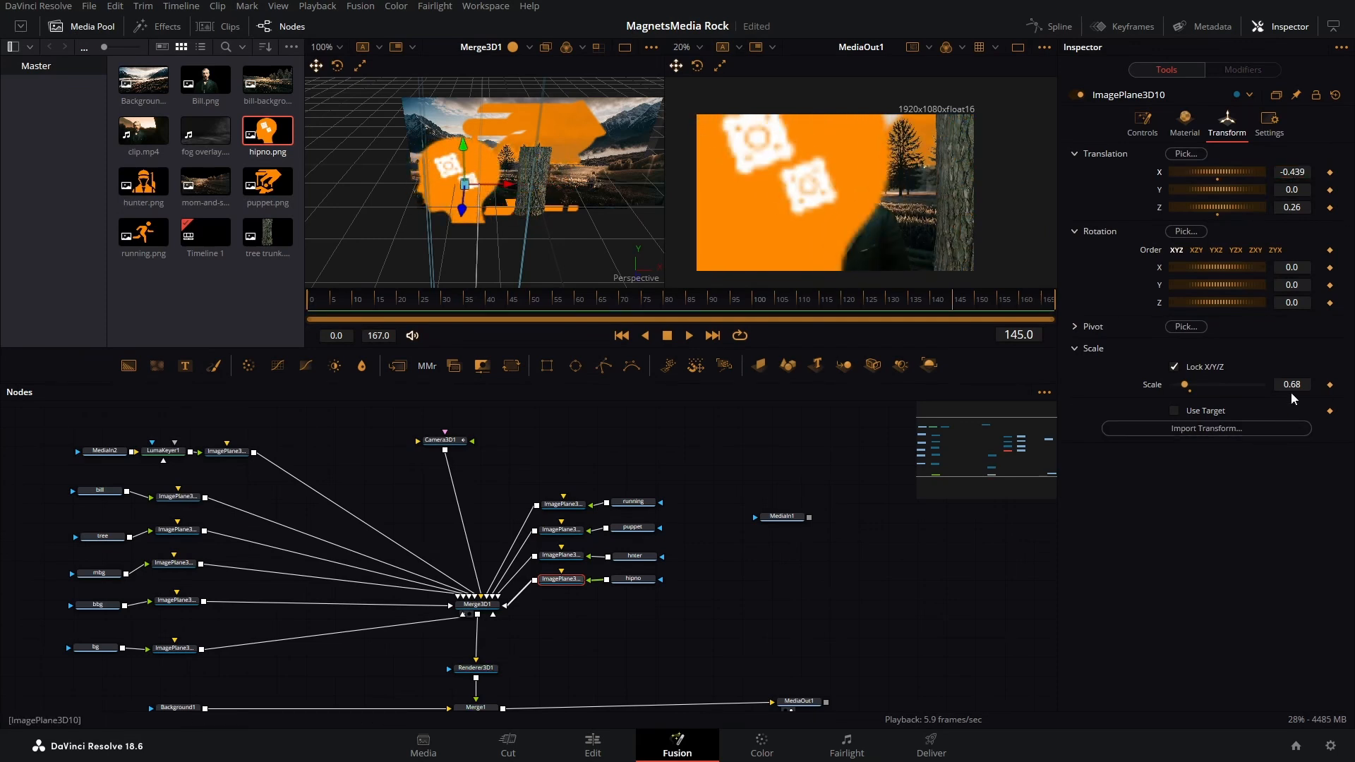
mouse_move(1293, 386)
mouse_down()
mouse_move(1247, 386)
mouse_move(1302, 395)
mouse_move(1271, 384)
mouse_move(1291, 385)
mouse_up()
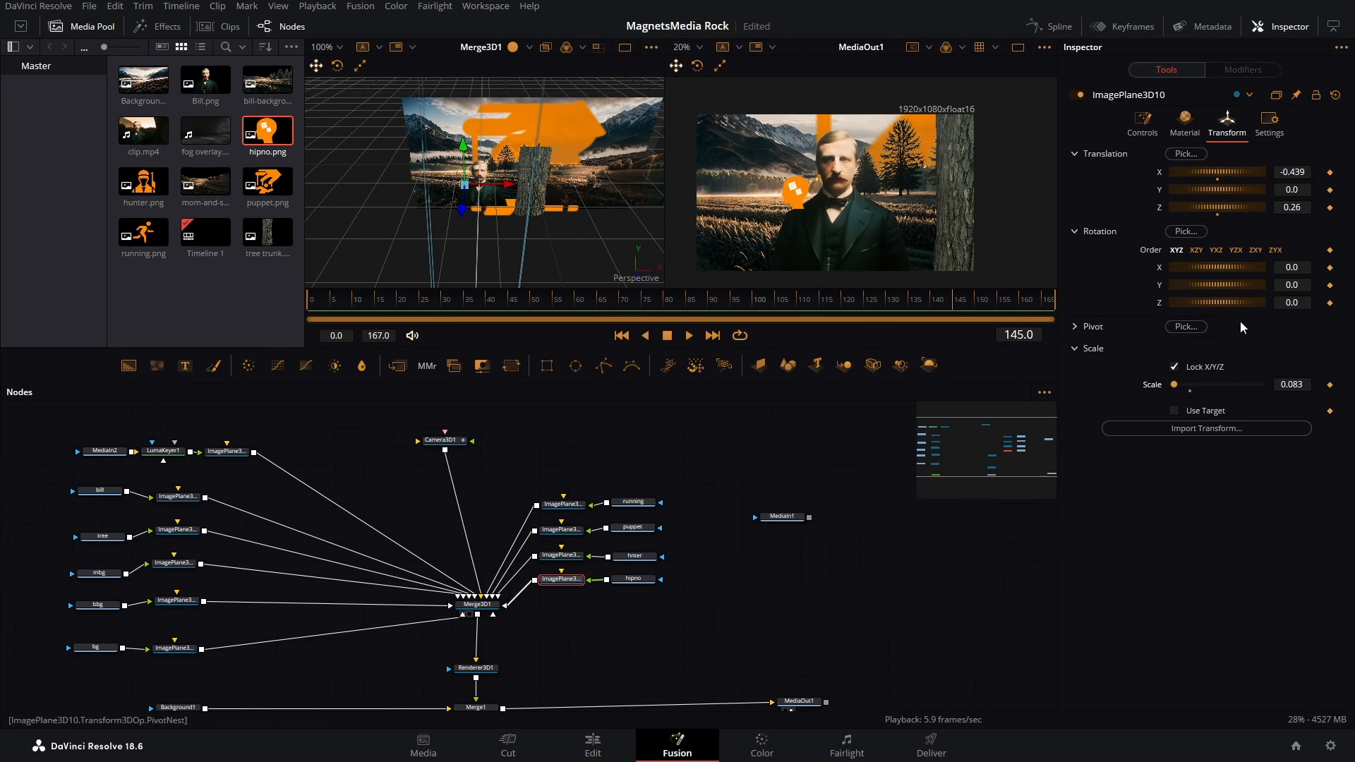
drag(1300, 207, 1281, 207)
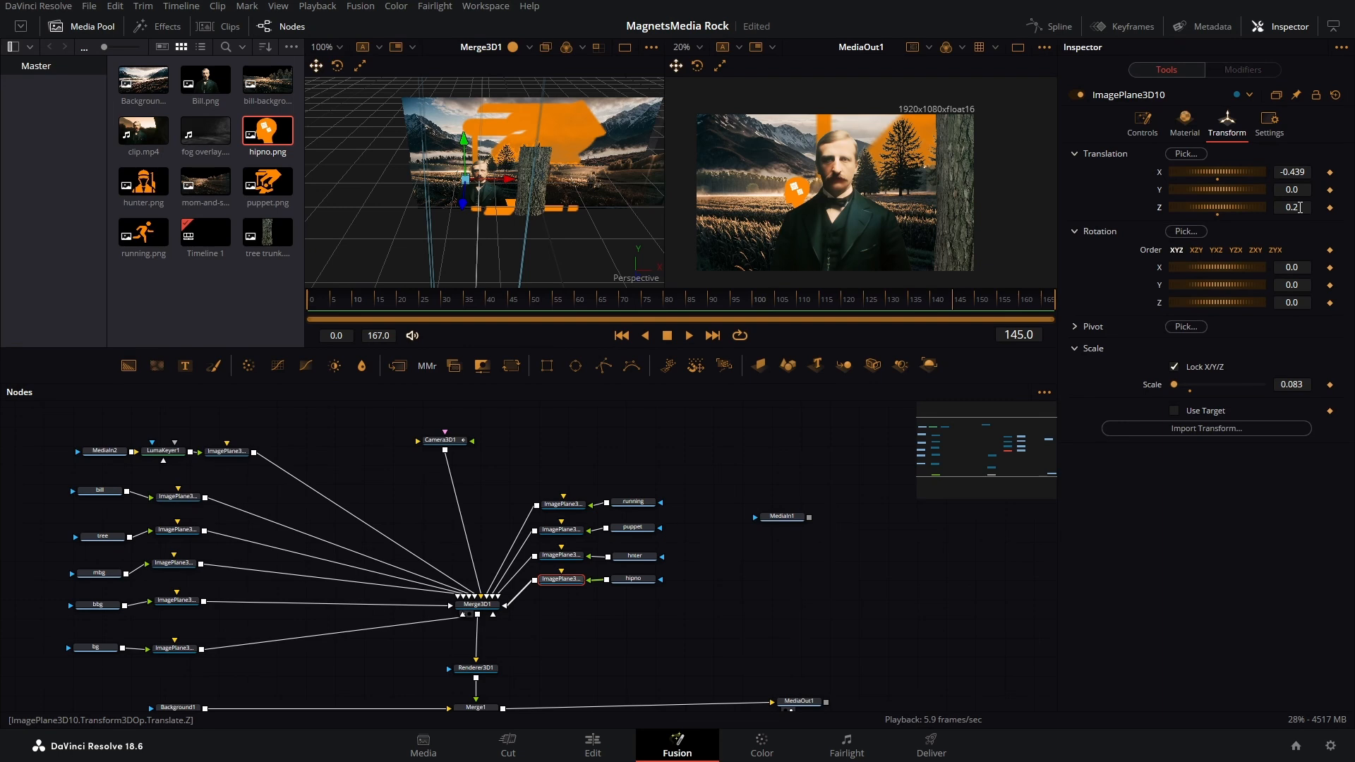
Set the hunter icon's image plane to translation X -0.177, Y -0.072, Z 0.2 and scale 0.137.
click(561, 554)
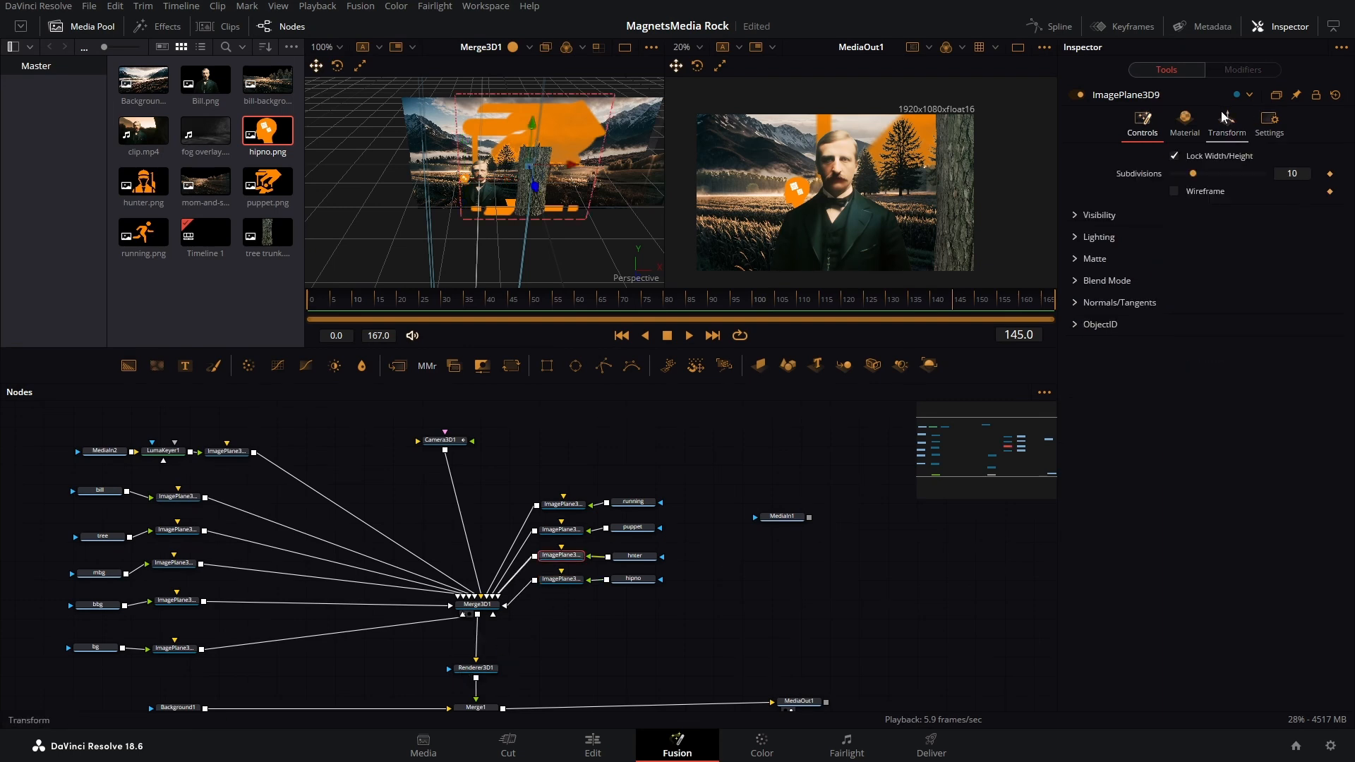
click(1228, 120)
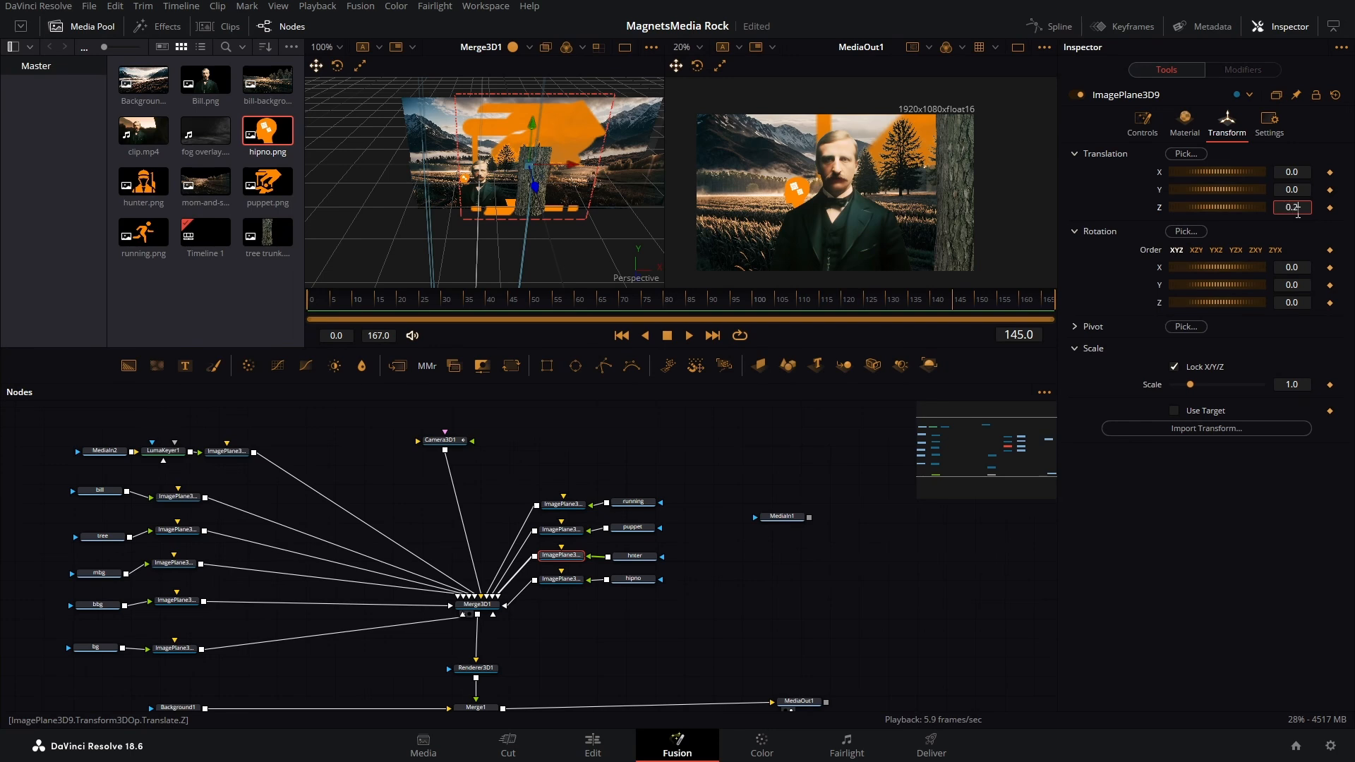
key(Tab)
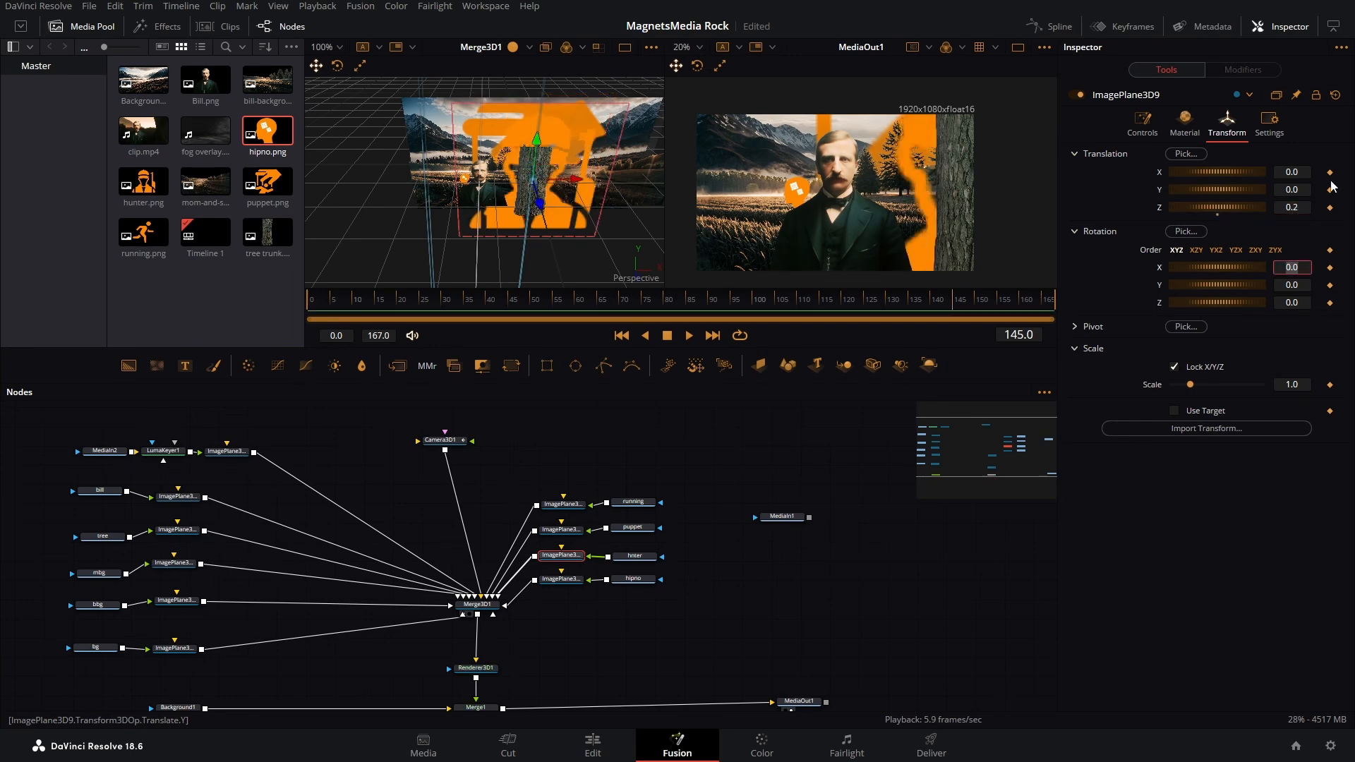
drag(1294, 170, 1249, 170)
mouse_move(1292, 384)
mouse_down()
mouse_move(1266, 384)
mouse_move(1297, 386)
mouse_up()
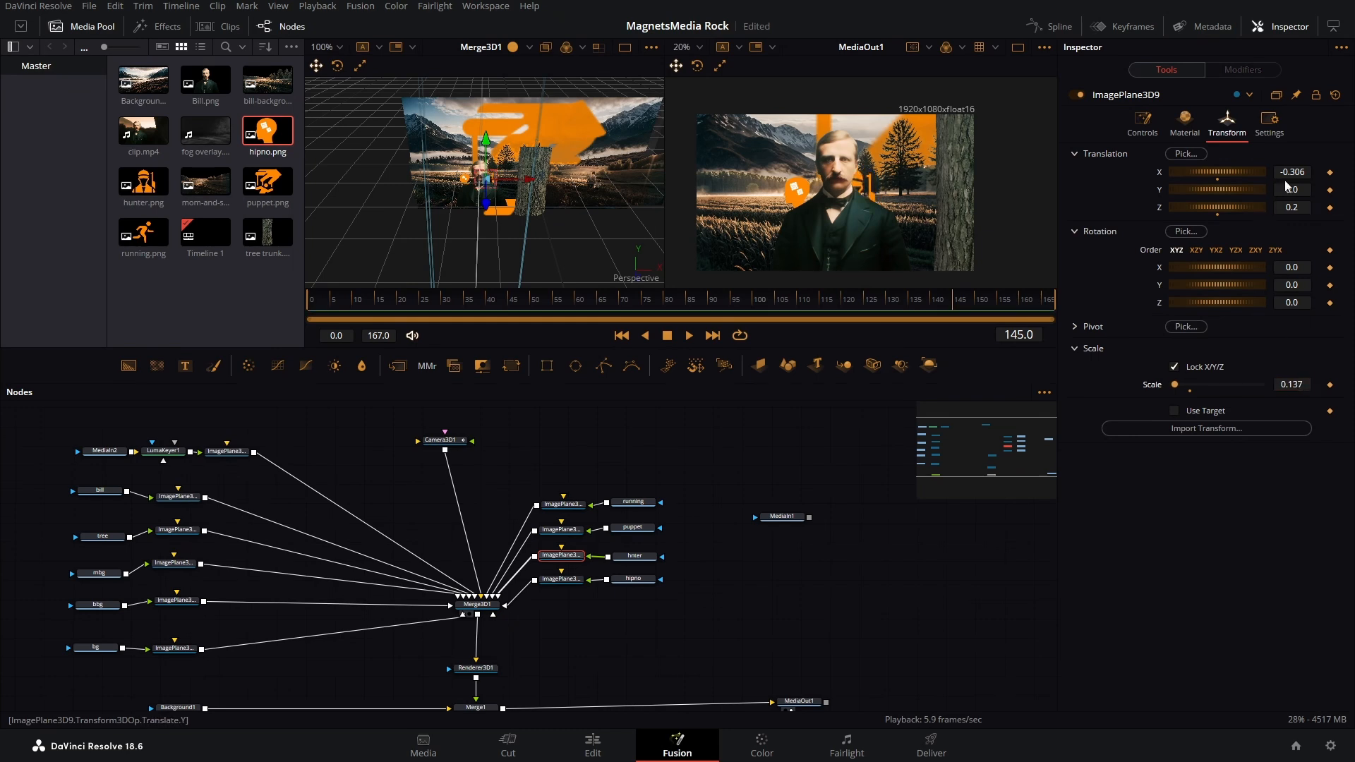
mouse_move(1290, 173)
mouse_down()
mouse_move(1314, 173)
mouse_move(1282, 189)
mouse_up()
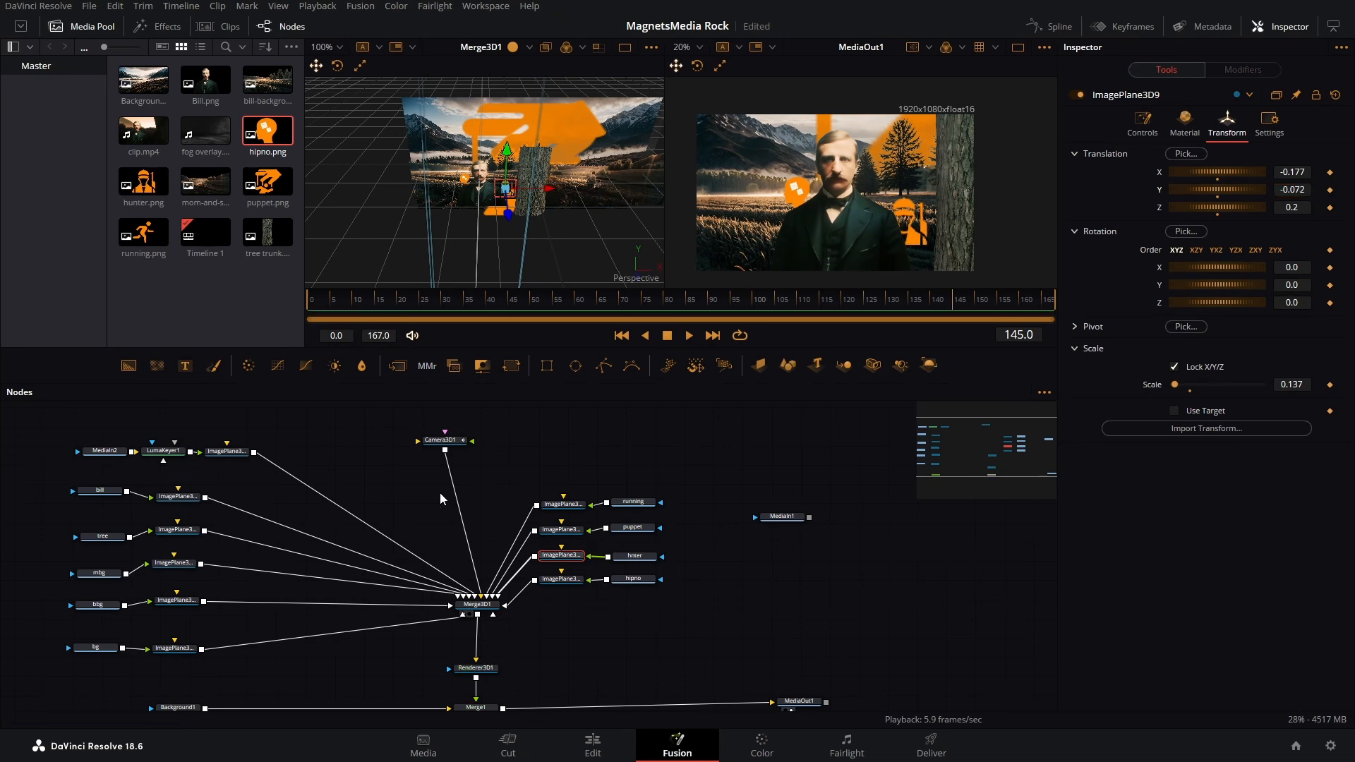
Set the puppet image plane to translation X -0.268, Y 0.04, Z 0.2 and scale 0.044.
click(561, 529)
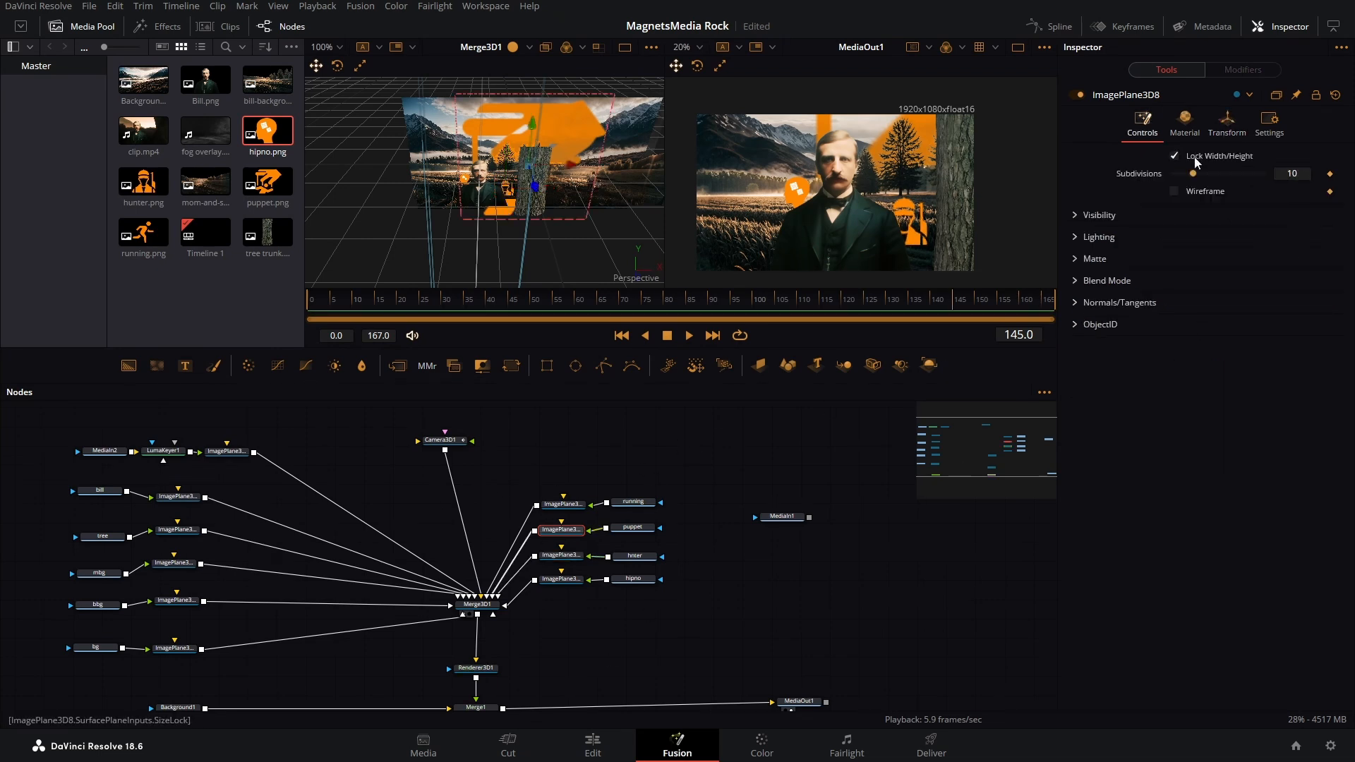
click(1227, 121)
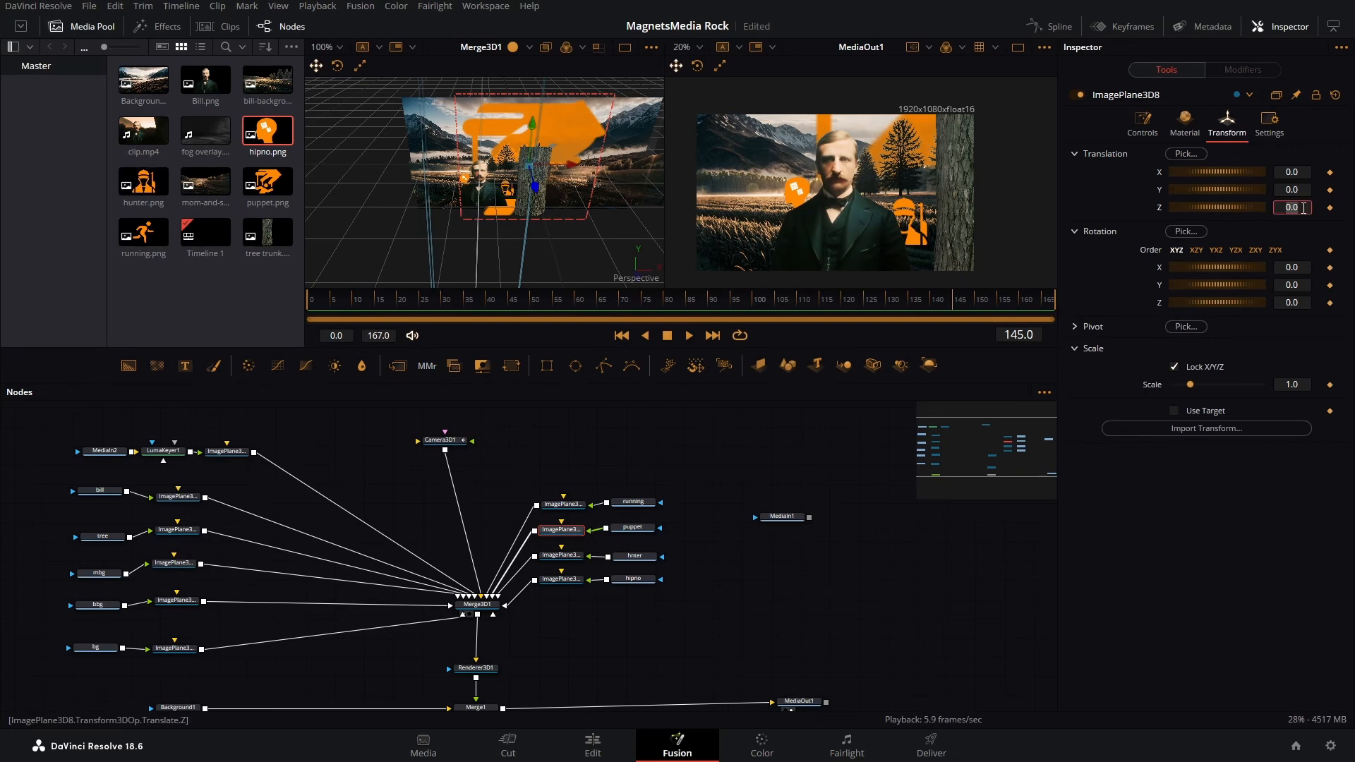
key(Tab)
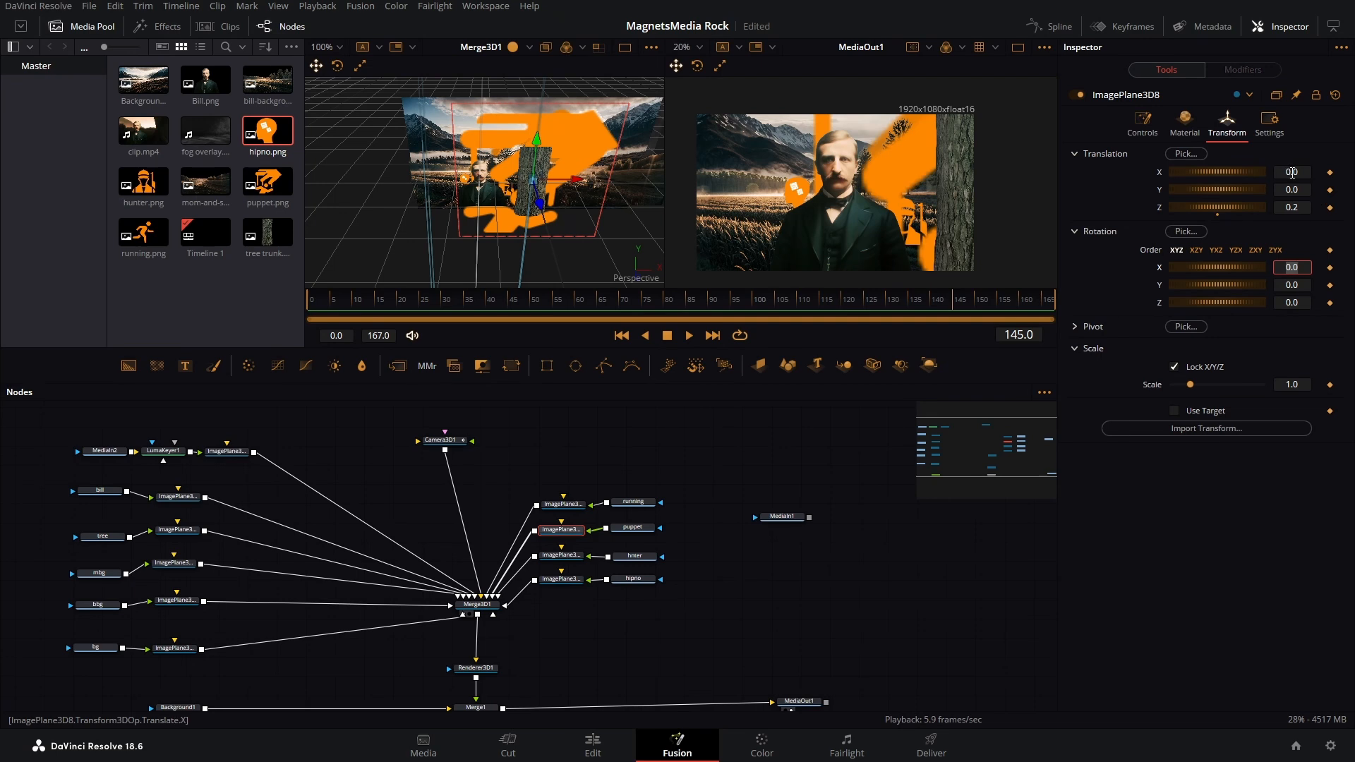
drag(1292, 172, 1280, 312)
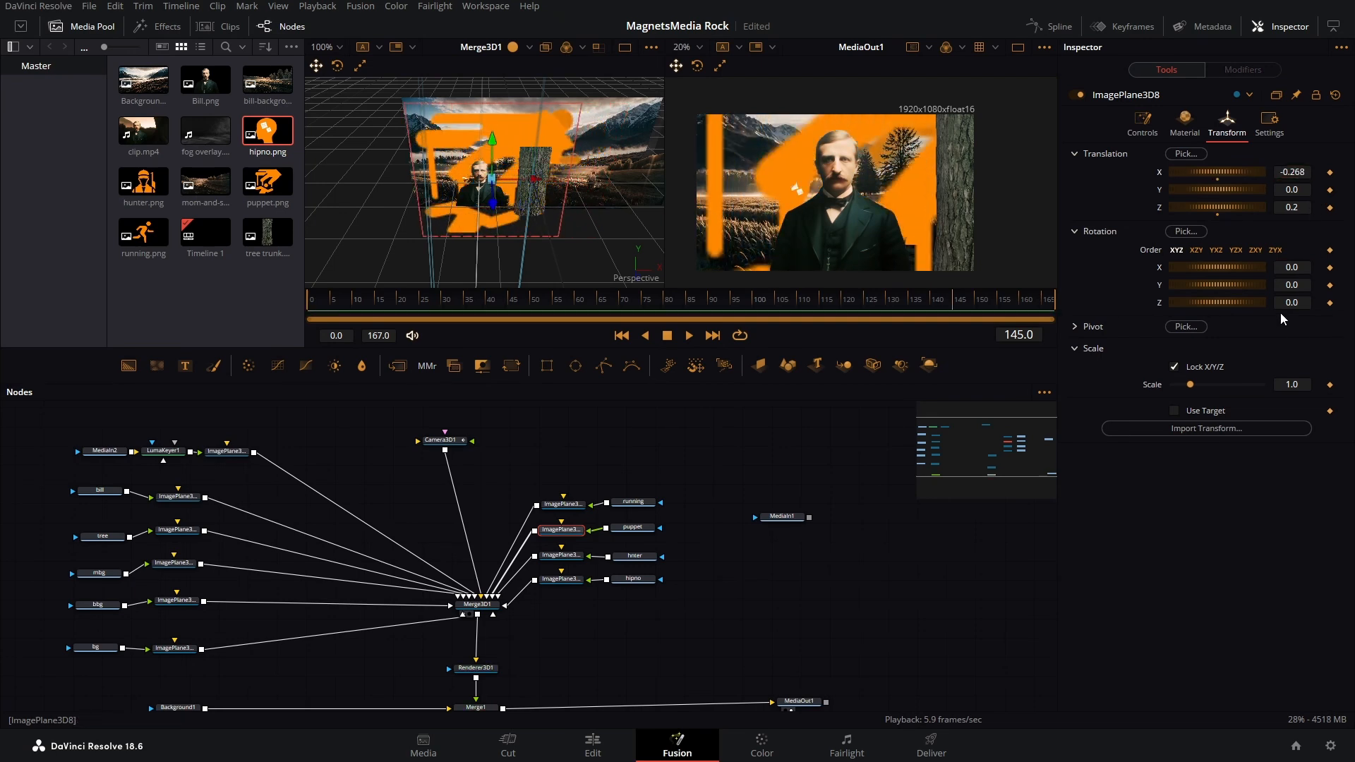
mouse_move(1301, 384)
mouse_down()
mouse_move(1270, 385)
mouse_move(1301, 385)
mouse_up()
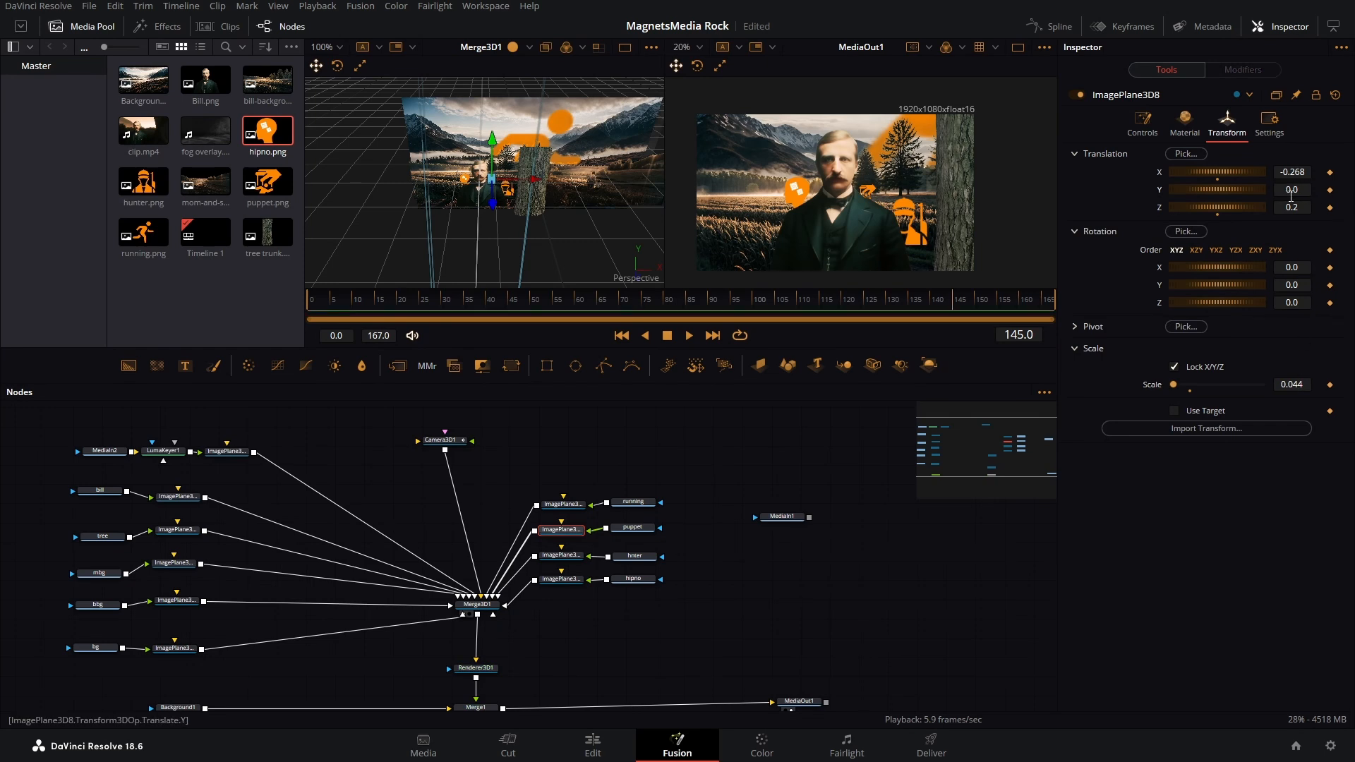
drag(1292, 196, 1292, 182)
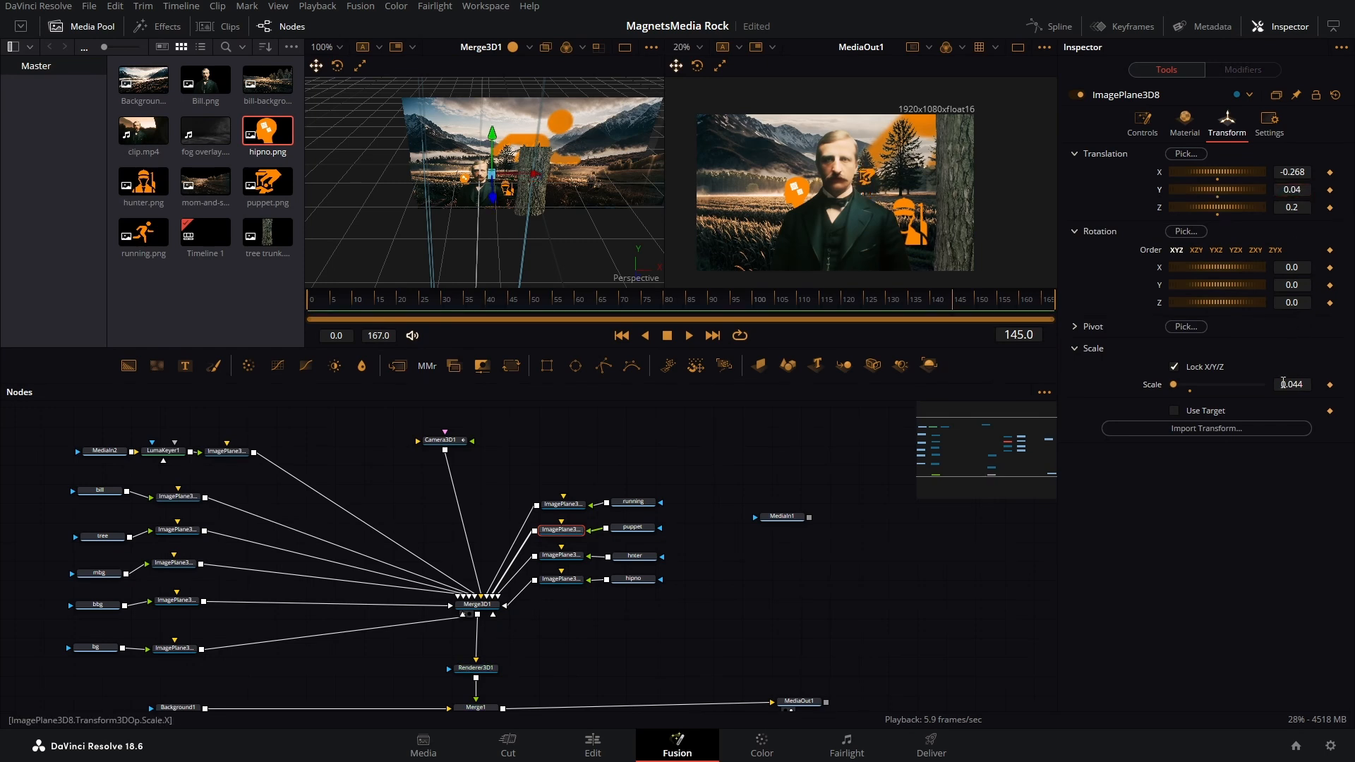
Refine the puppet image plane to scale 0.072, X translation -0.25 and Y translation 0.017.
drag(1283, 384, 1299, 384)
key(BackSpace)
text(2)
key(Return)
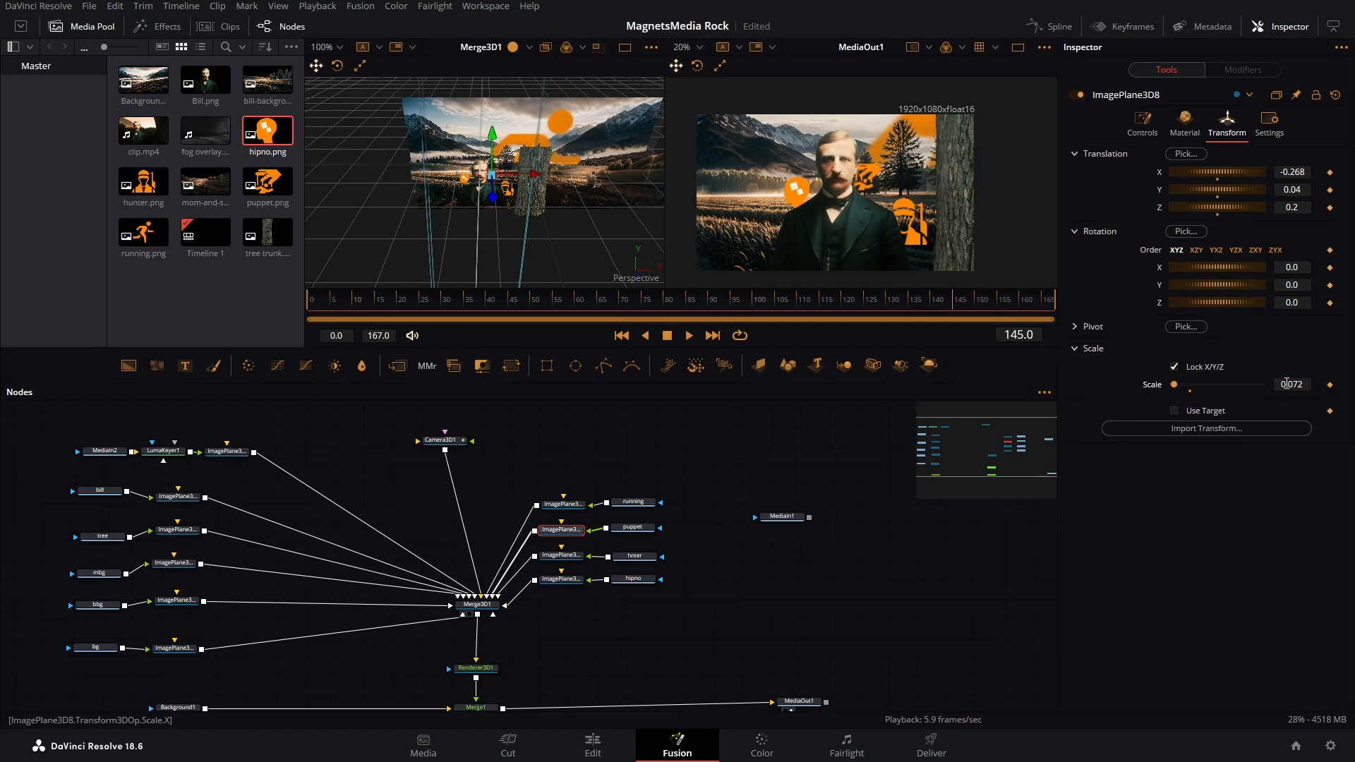
double_click(1293, 171)
text(-0.25)
key(Return)
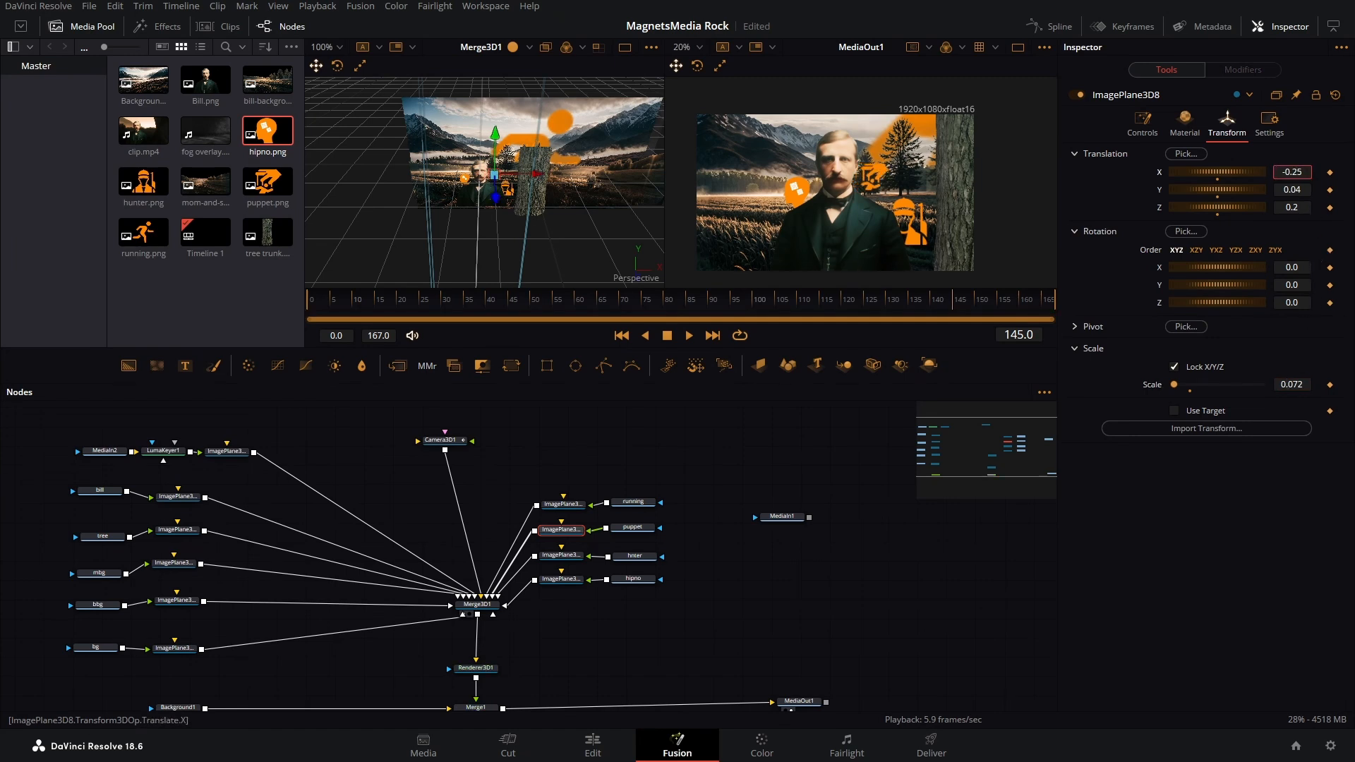
drag(1297, 187, 1276, 188)
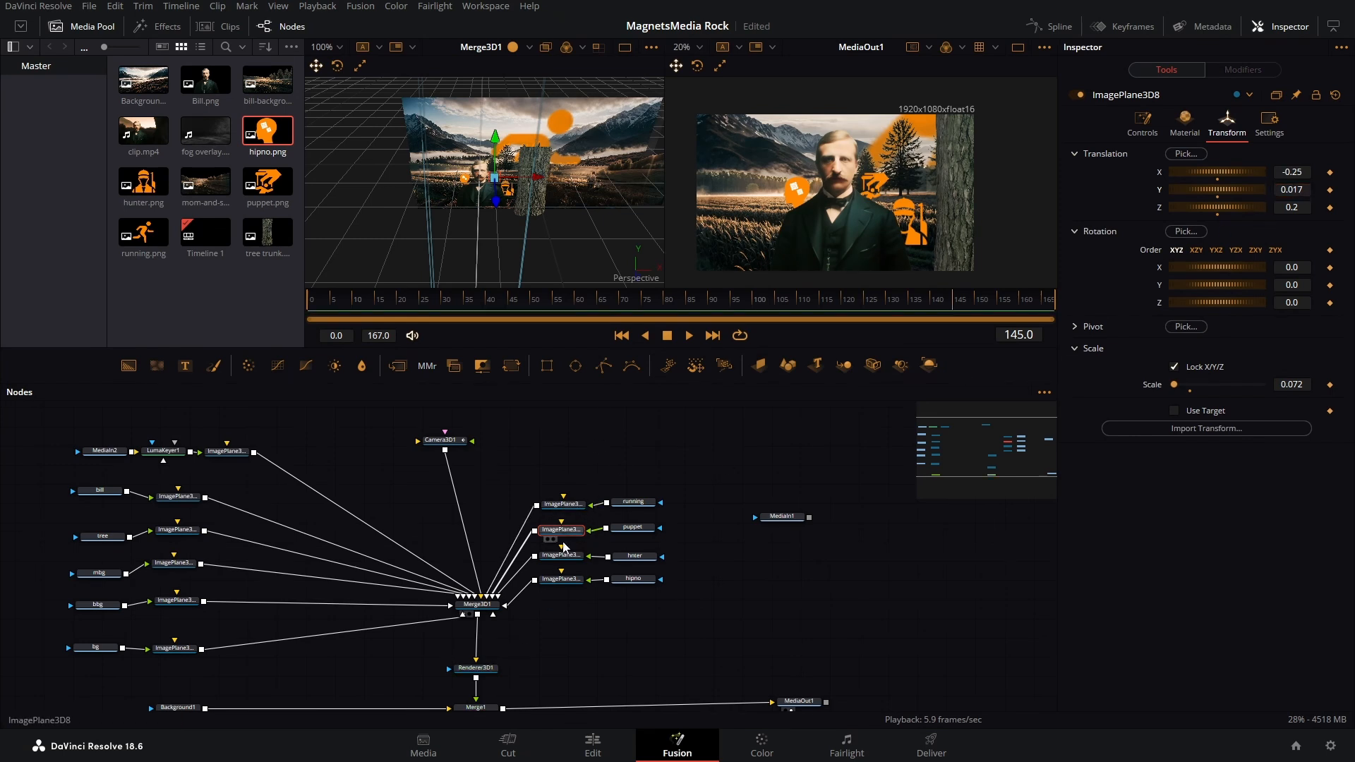
Reposition the hipno image plane to X -0.508 and Y -0.074 and enlarge its scale to 0.105.
click(571, 582)
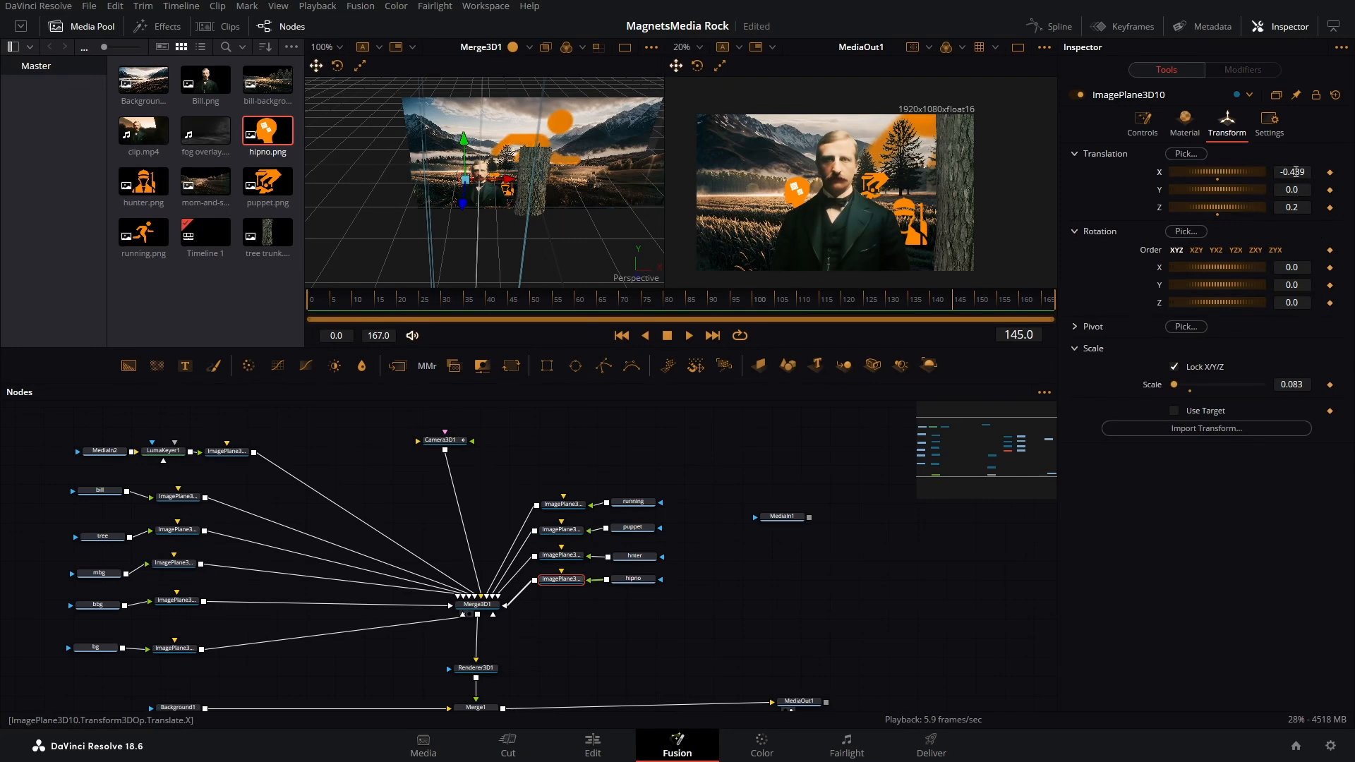
mouse_move(1295, 171)
mouse_down()
mouse_move(1302, 187)
mouse_move(1249, 188)
mouse_move(1296, 172)
mouse_move(1279, 172)
mouse_up()
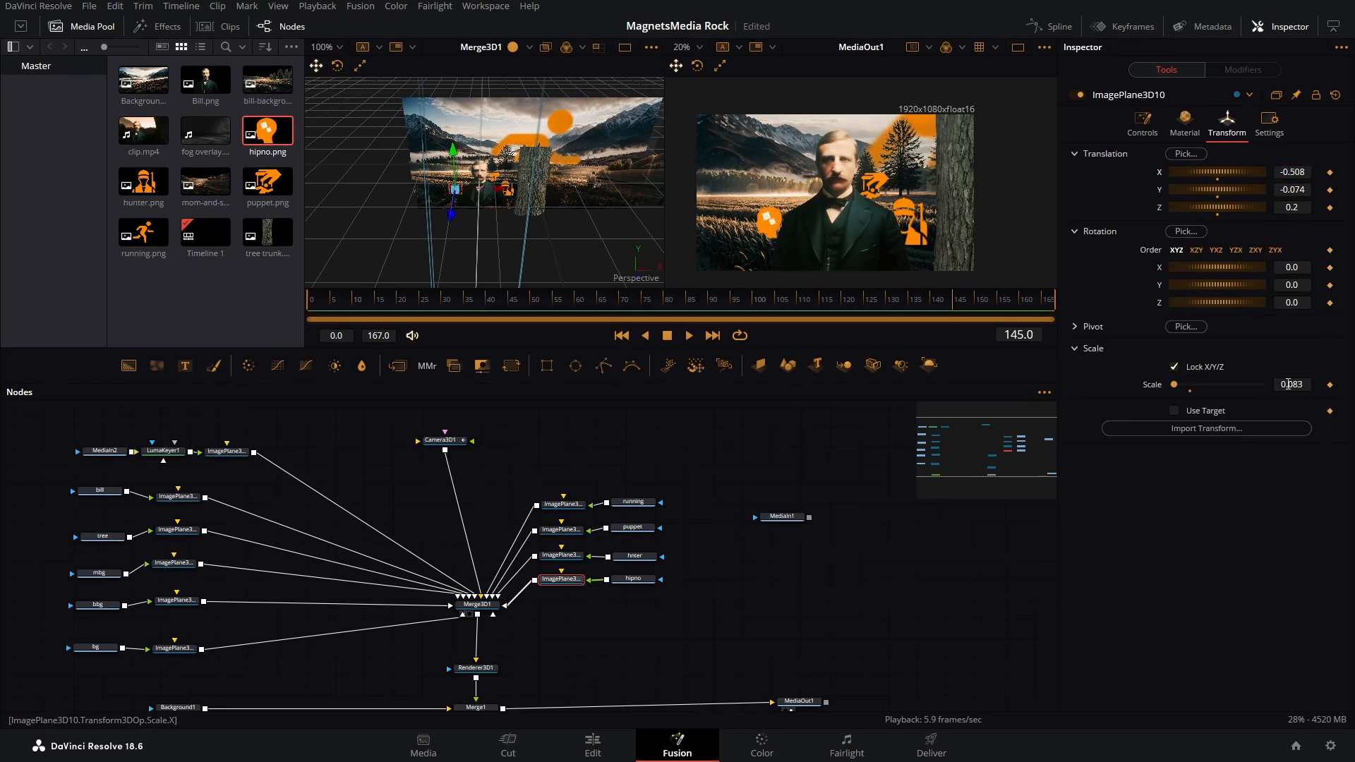
drag(1289, 384, 1309, 384)
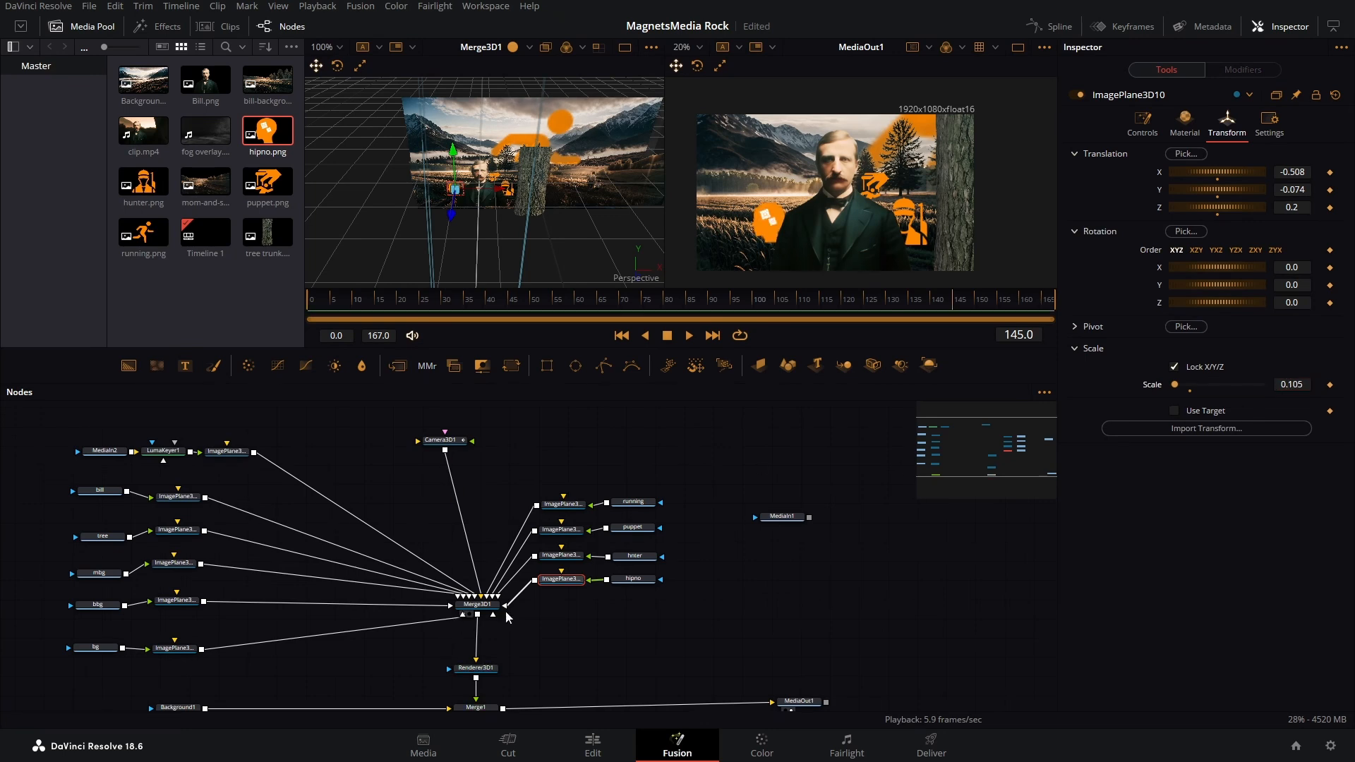
Set the running icon's image plane to translation X -0.43, Y 0.01, Z 0.2 and scale 0.099.
click(563, 503)
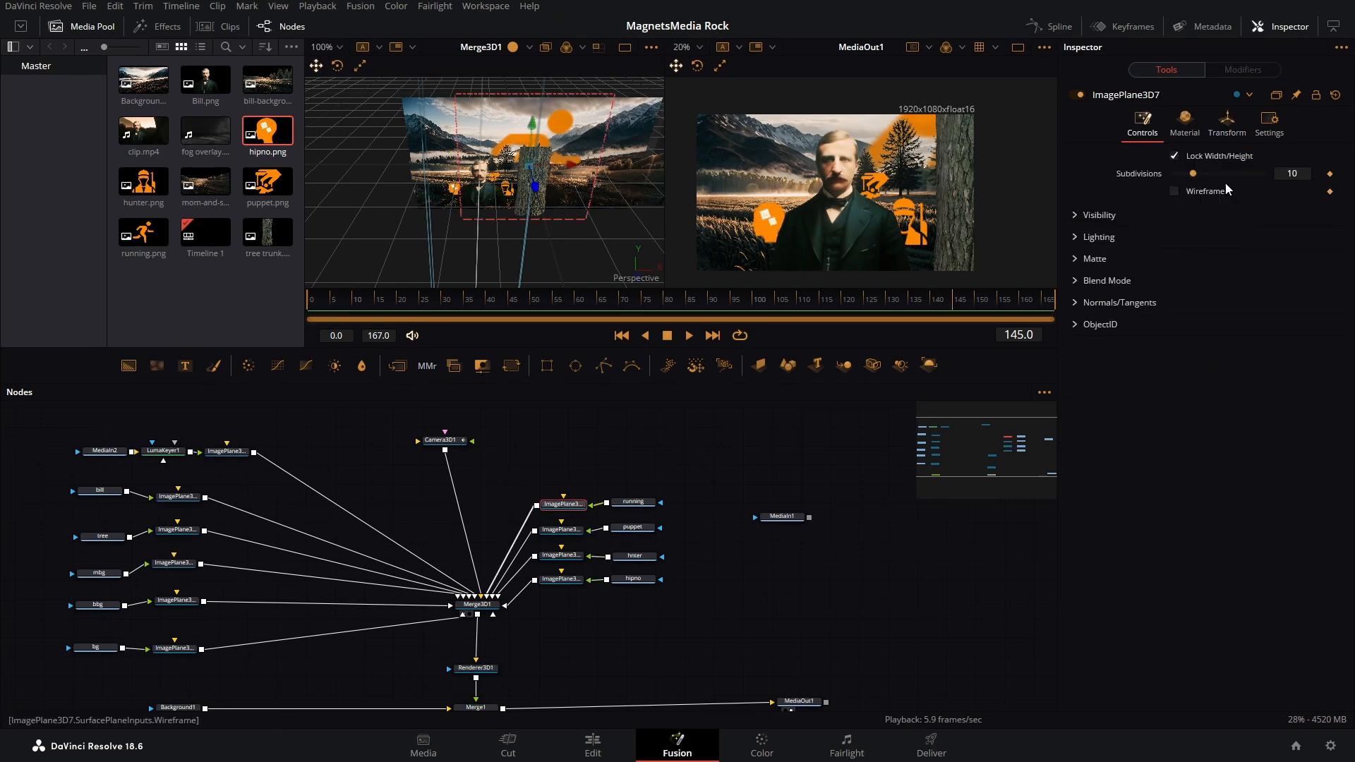
click(1232, 120)
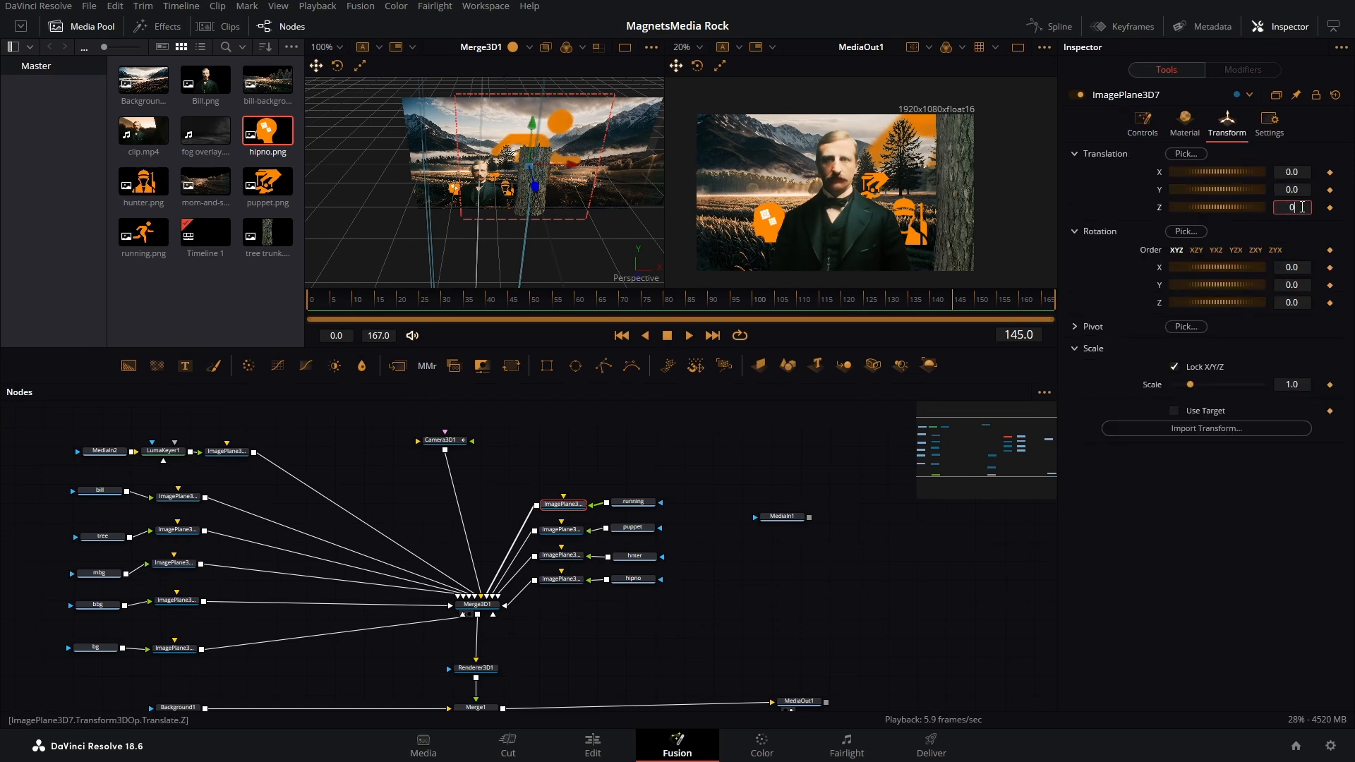
key(Return)
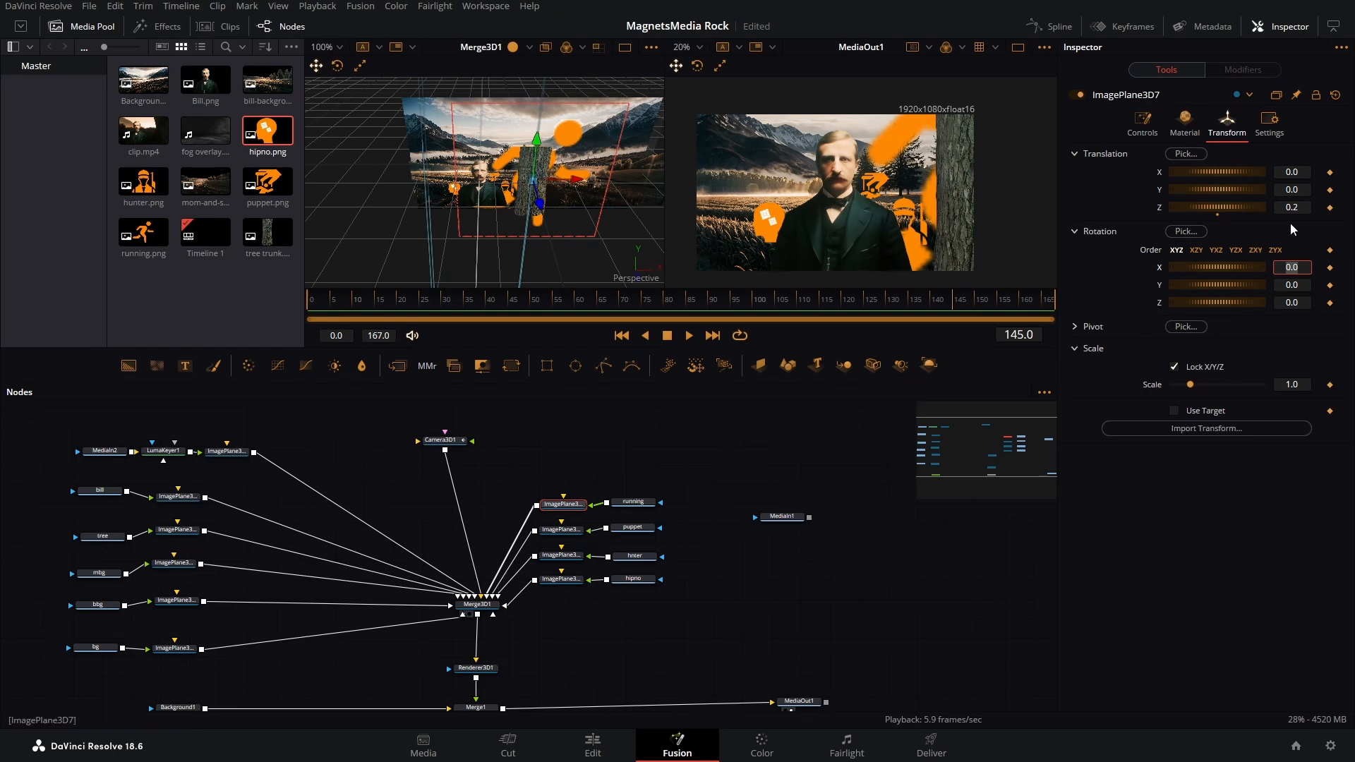
click(1309, 267)
click(1291, 171)
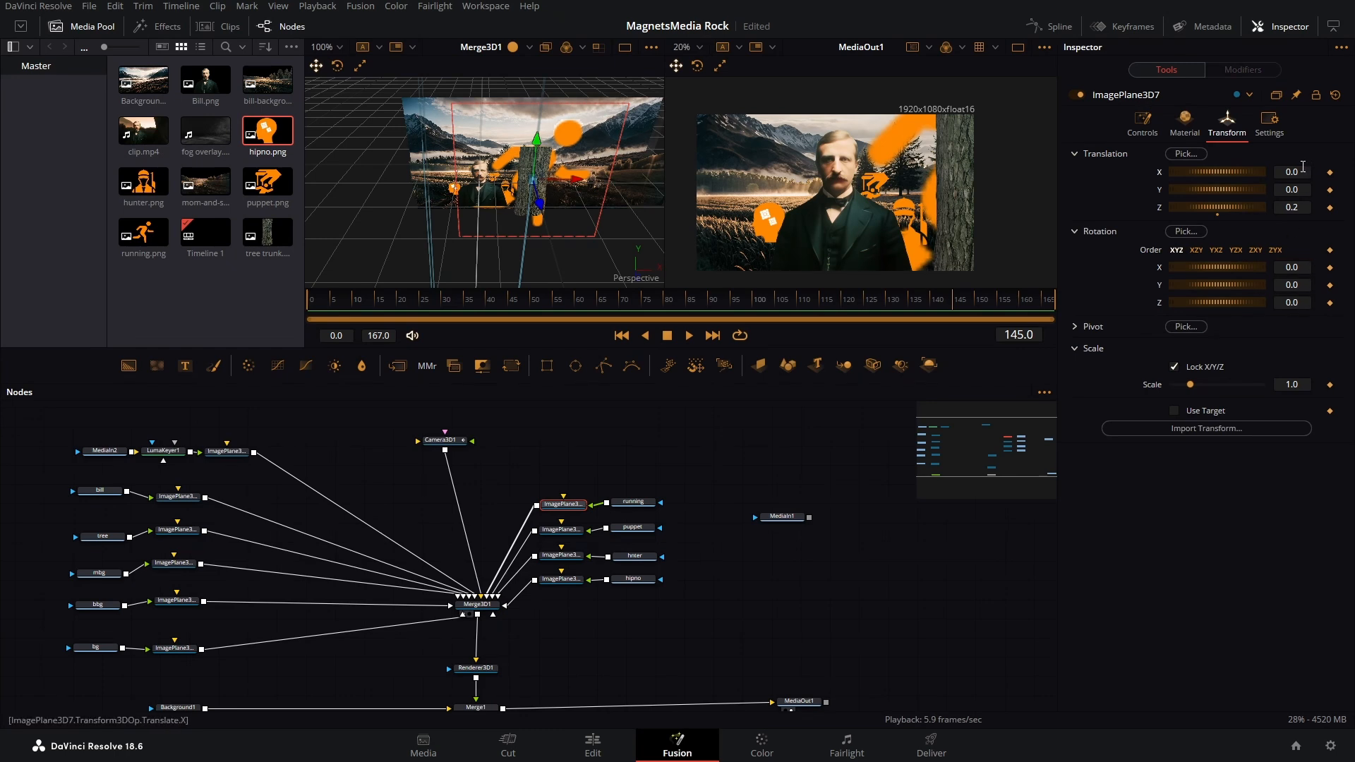
text(-0.474)
key(Return)
click(1291, 384)
text(0.044)
key(Return)
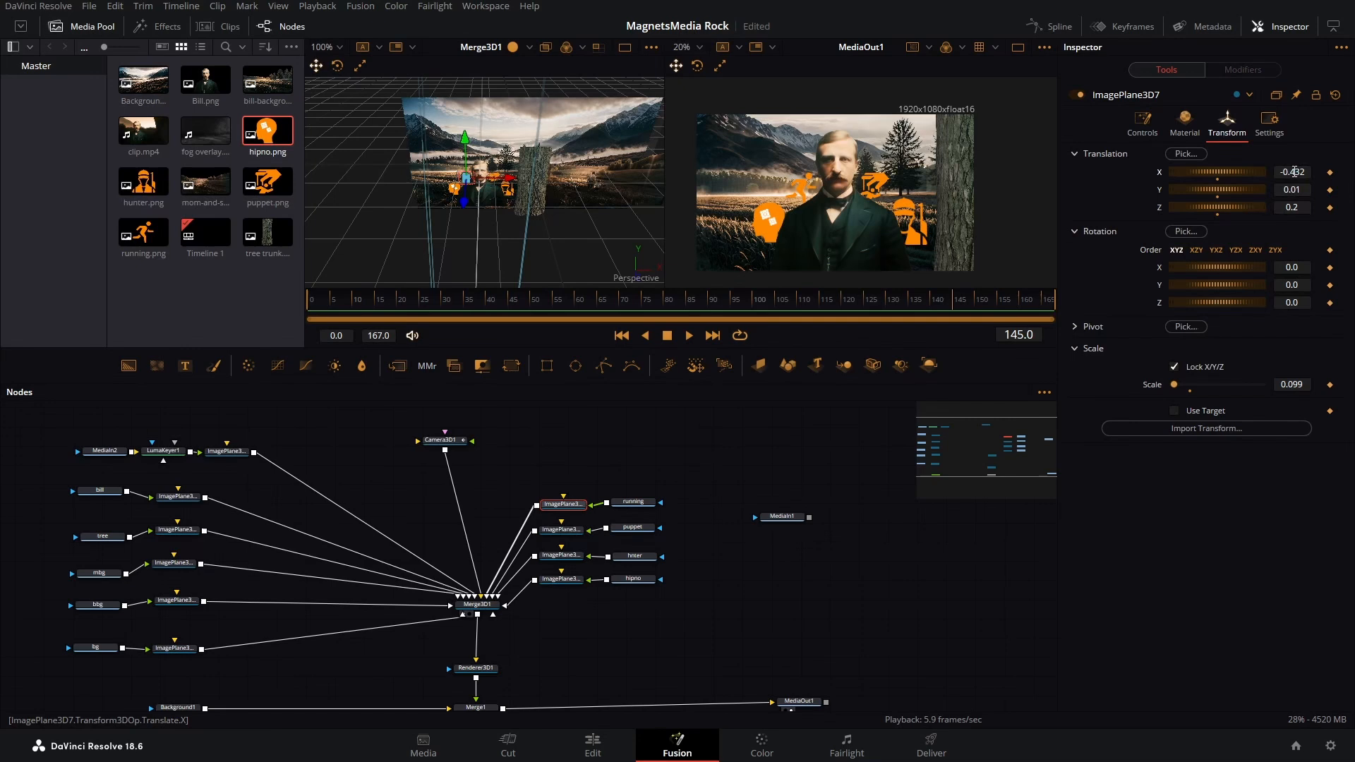
click(1300, 172)
key(BackSpace)
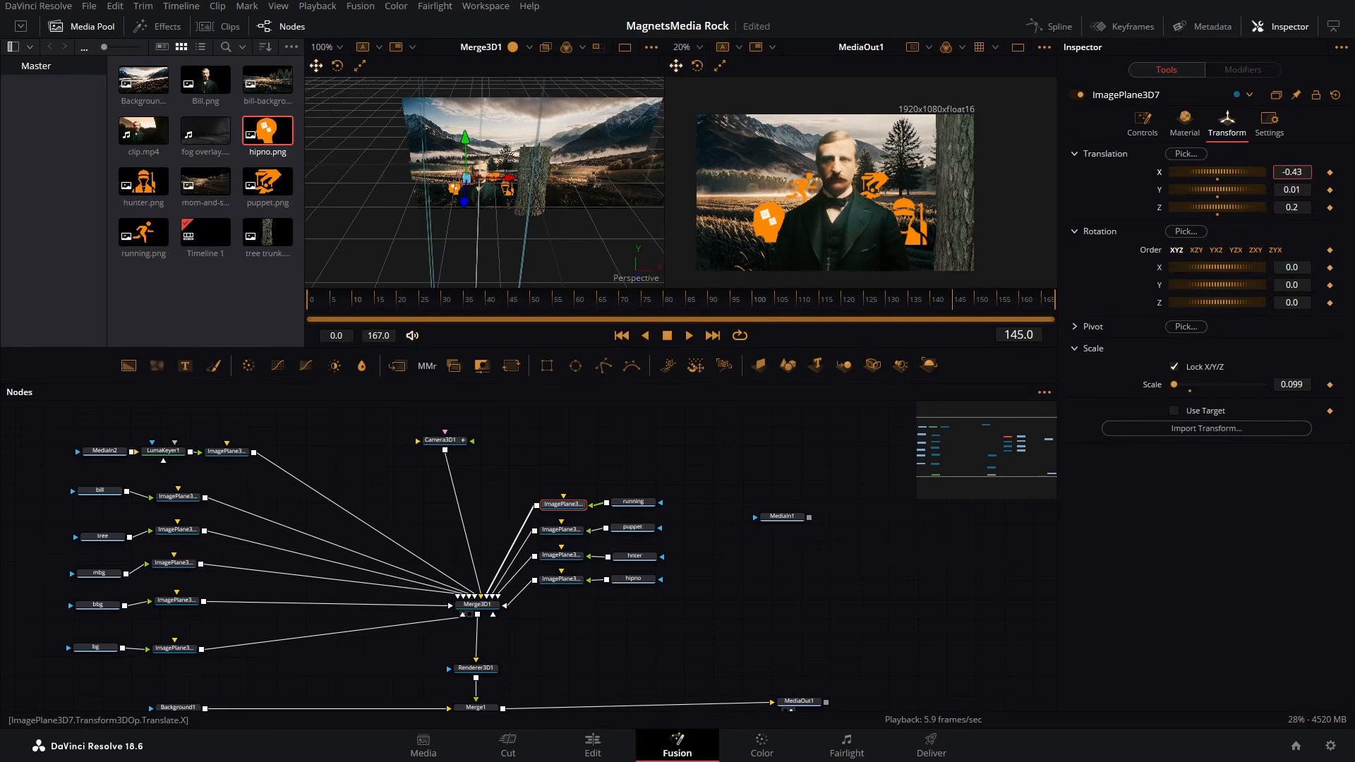
Show the MediaIn1 reference clip in place of the Merge3D1 view and reduce the hunter image plane's scale to 0.1.
drag(782, 517, 552, 163)
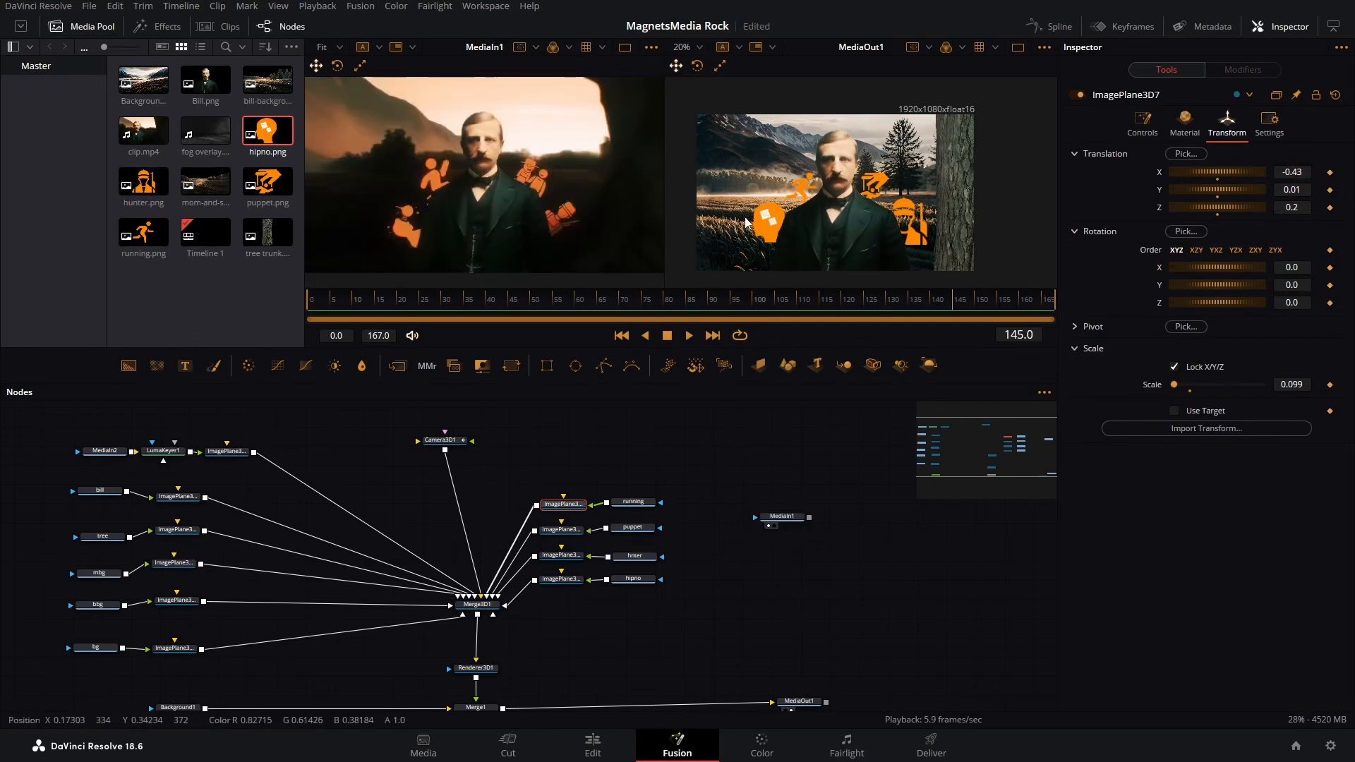
click(568, 558)
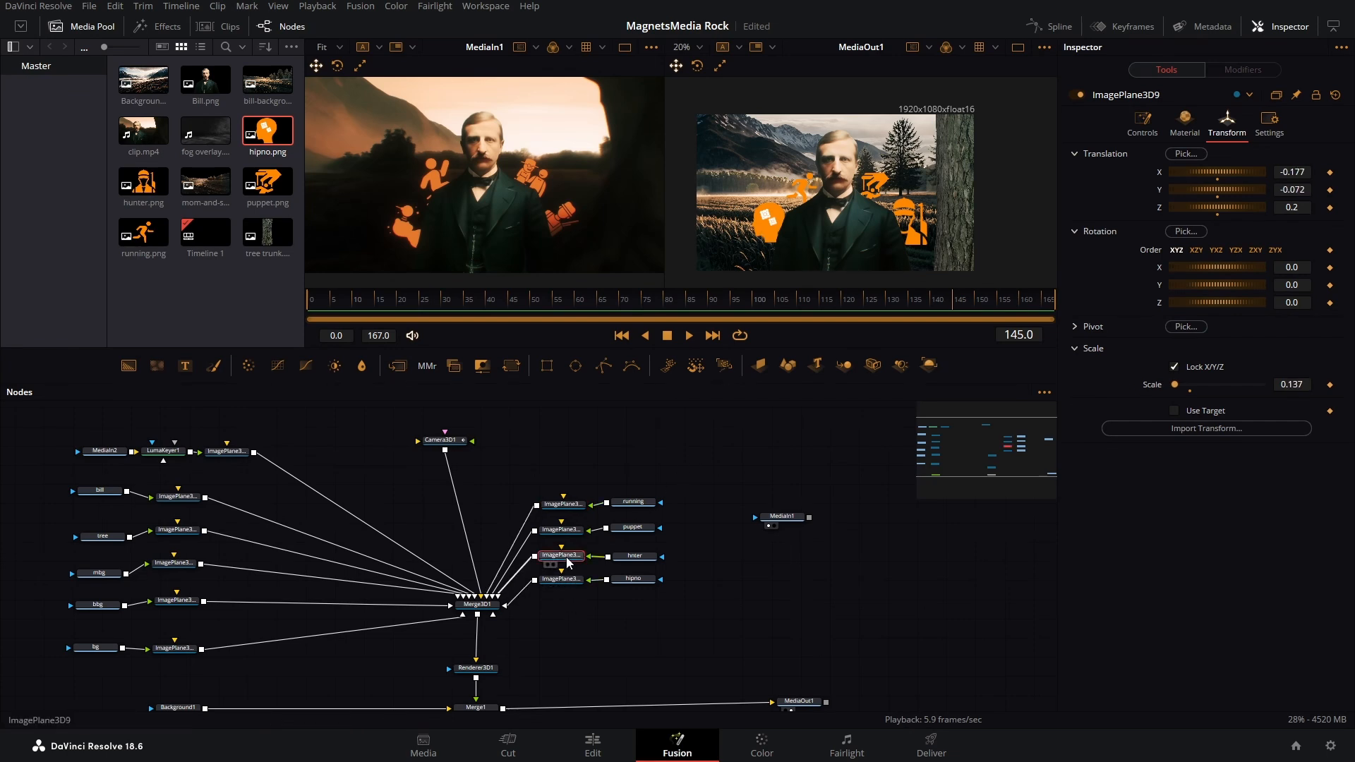
drag(1299, 385, 1271, 385)
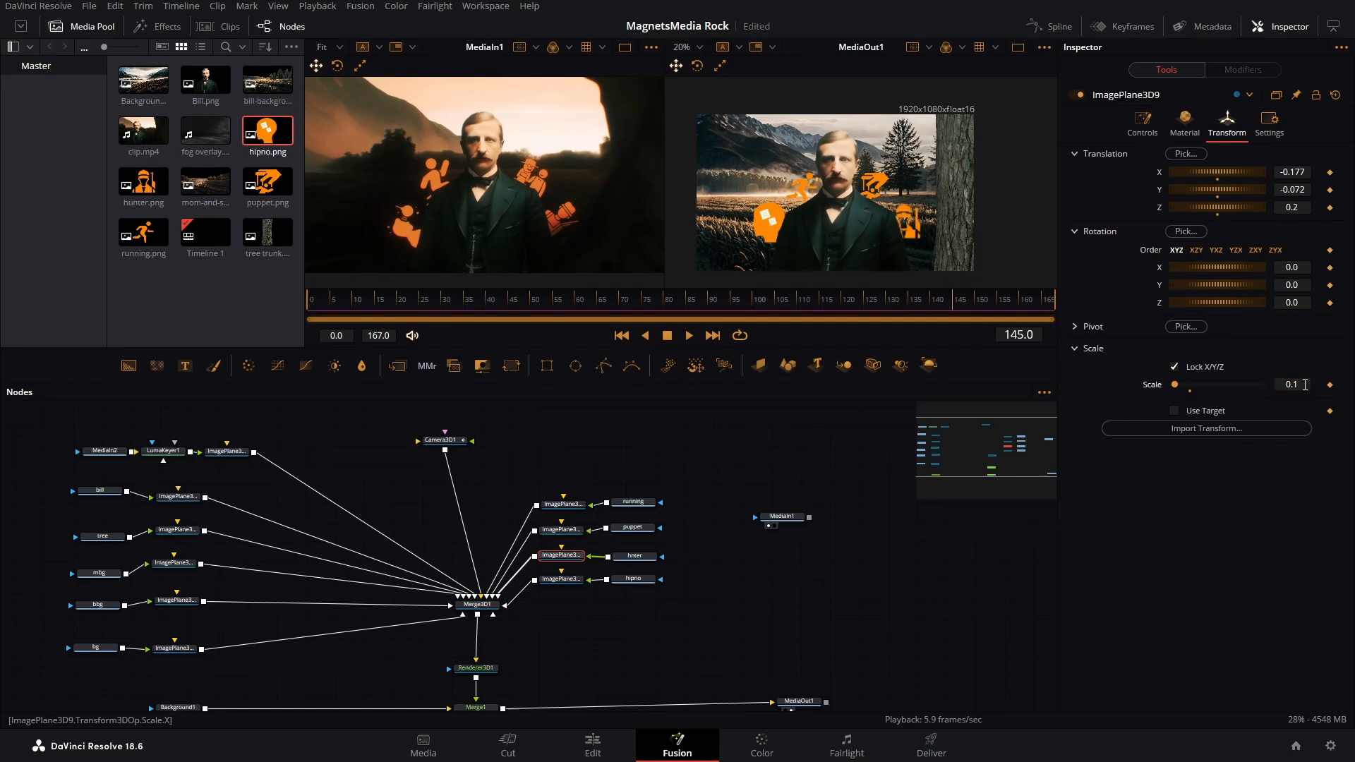
Reduce the hipno image plane's scale to 0.072 and set its Z rotation to 41.8.
click(563, 581)
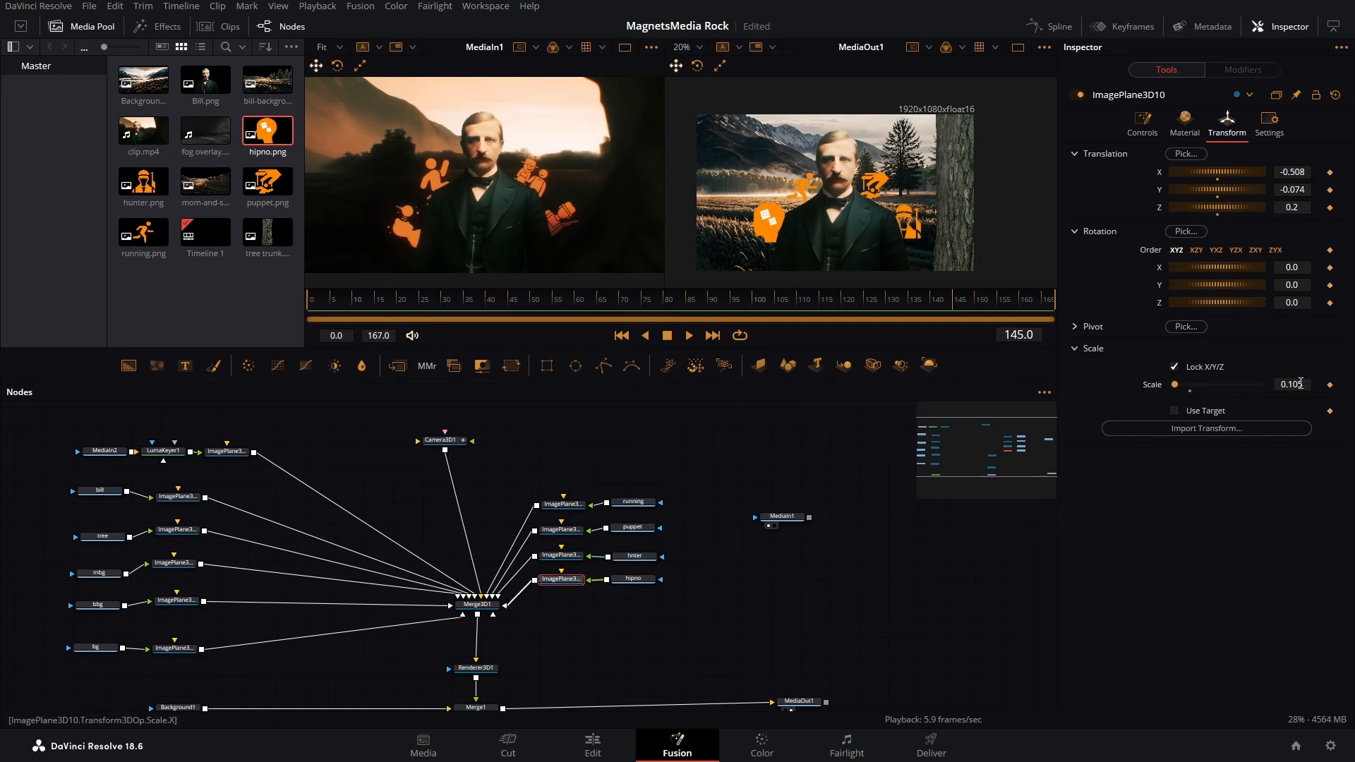
drag(1299, 385, 1275, 384)
drag(1213, 302, 1227, 302)
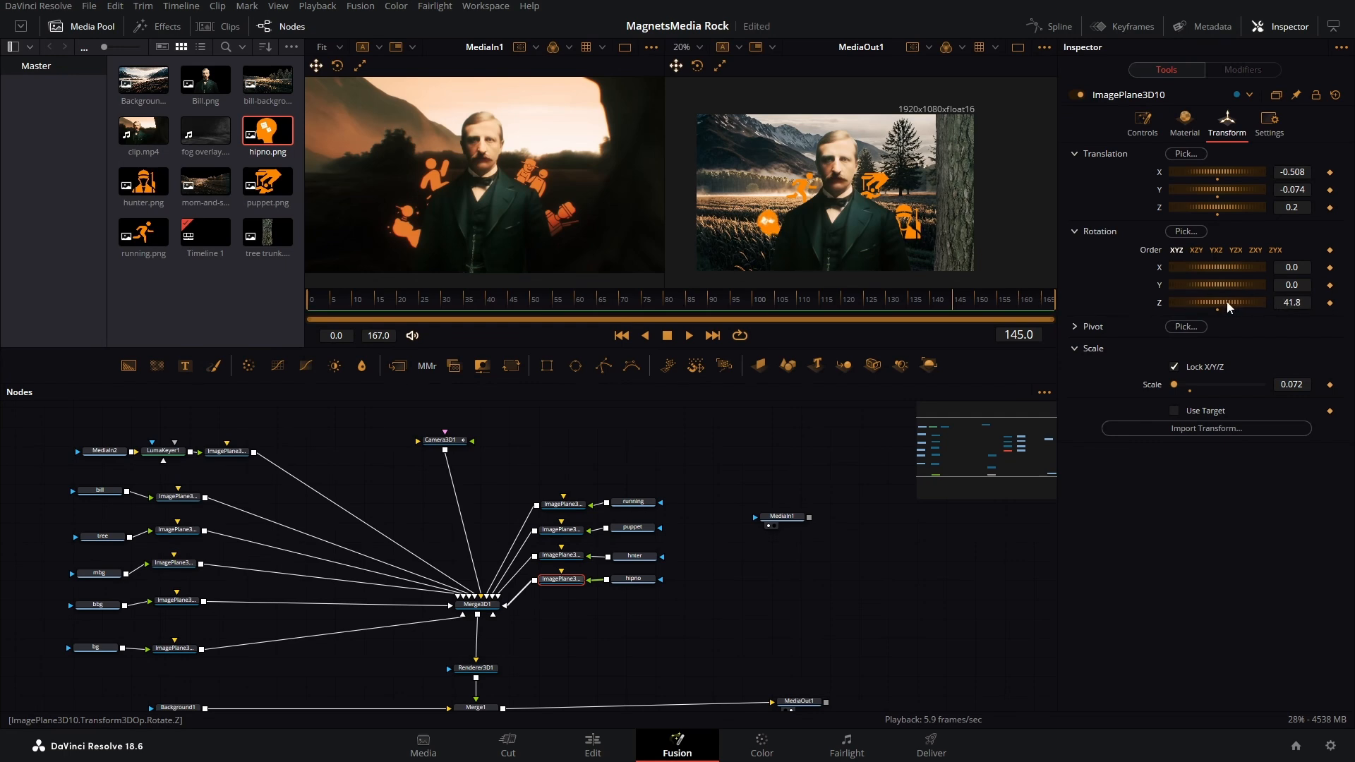
Tilt the hunter and running image planes about Z, and set the puppet plane to Z rotation -26.1 and X translation -0.238.
click(561, 555)
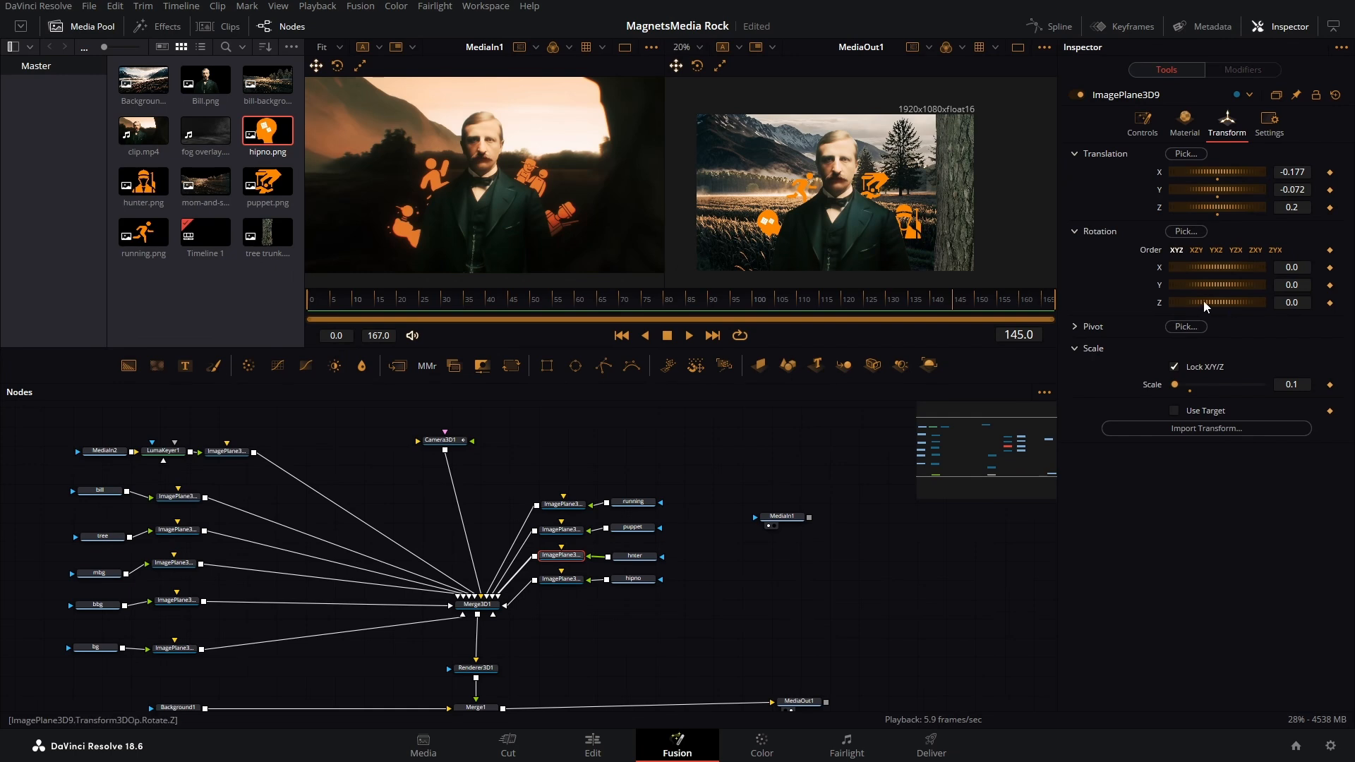
click(561, 529)
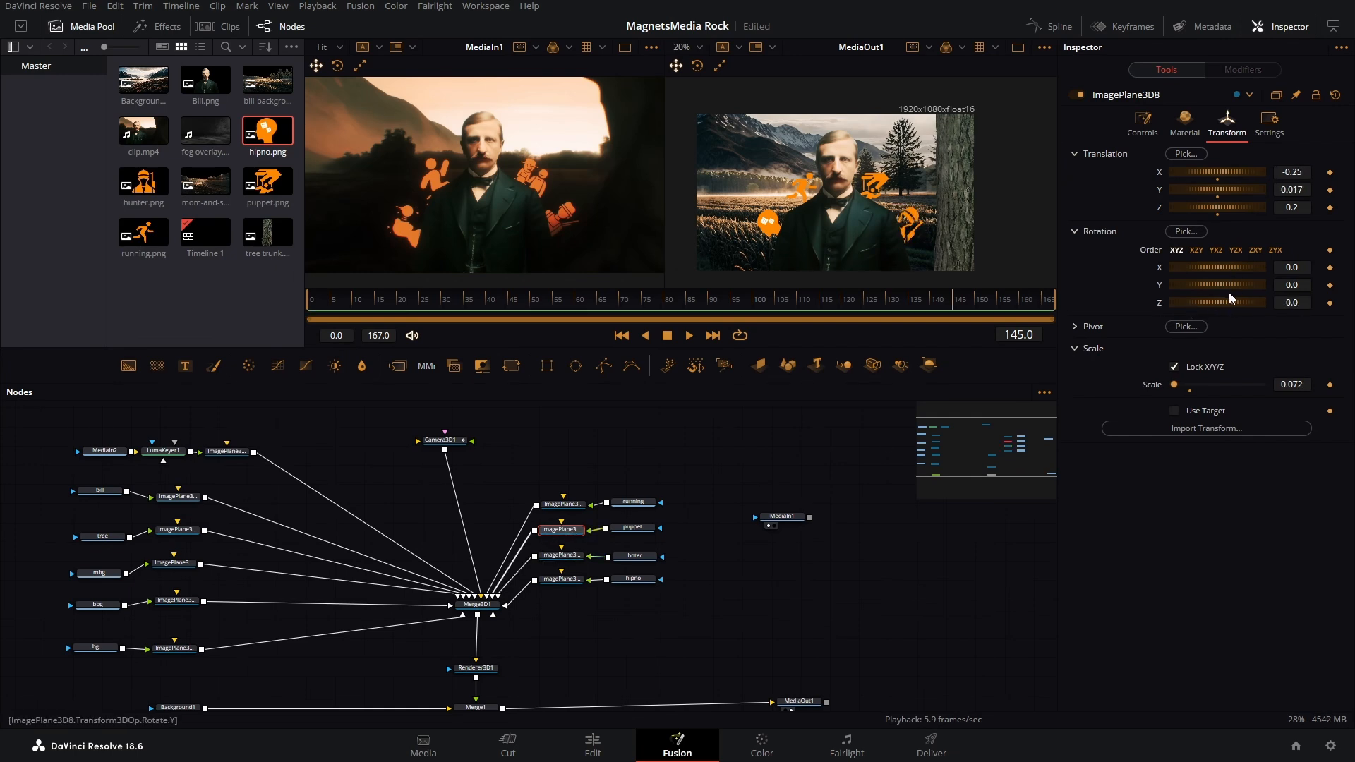
drag(1216, 301, 1208, 303)
drag(1291, 171, 1299, 172)
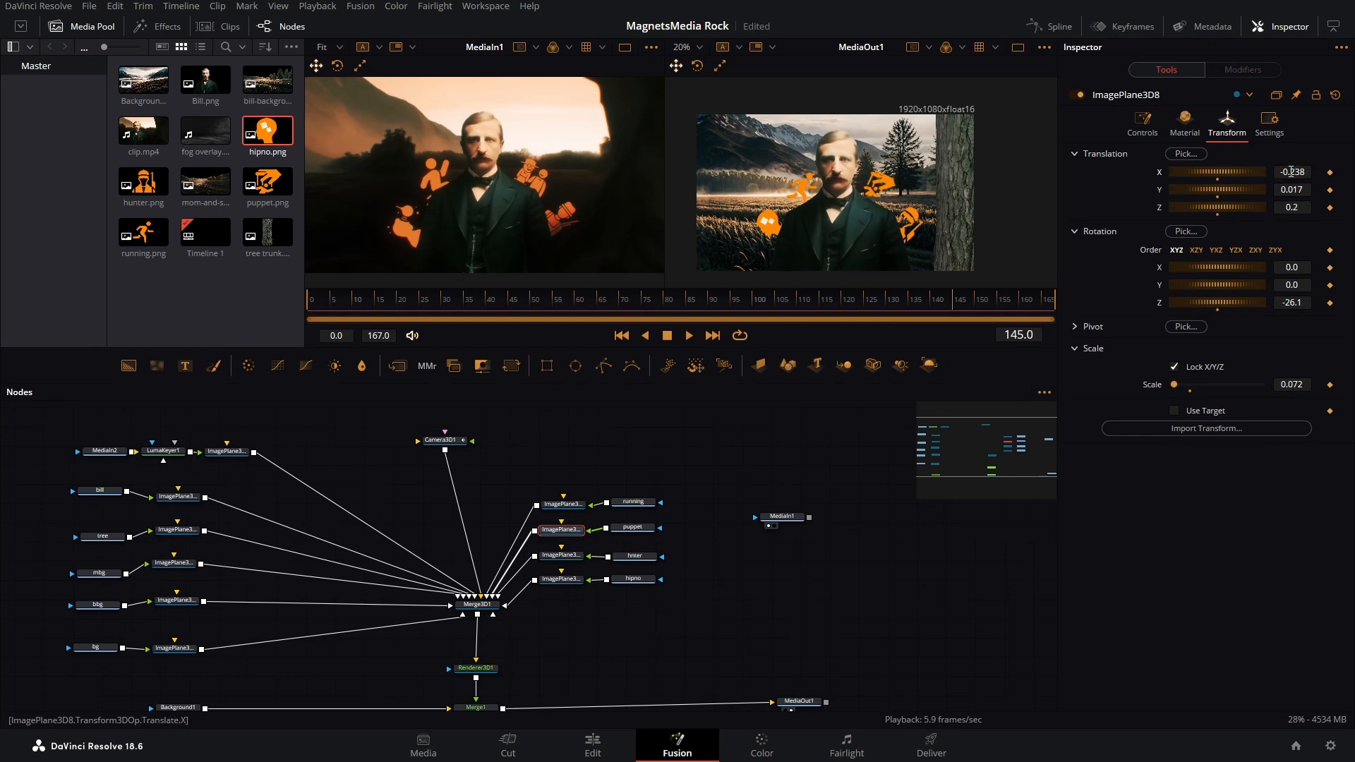
click(563, 504)
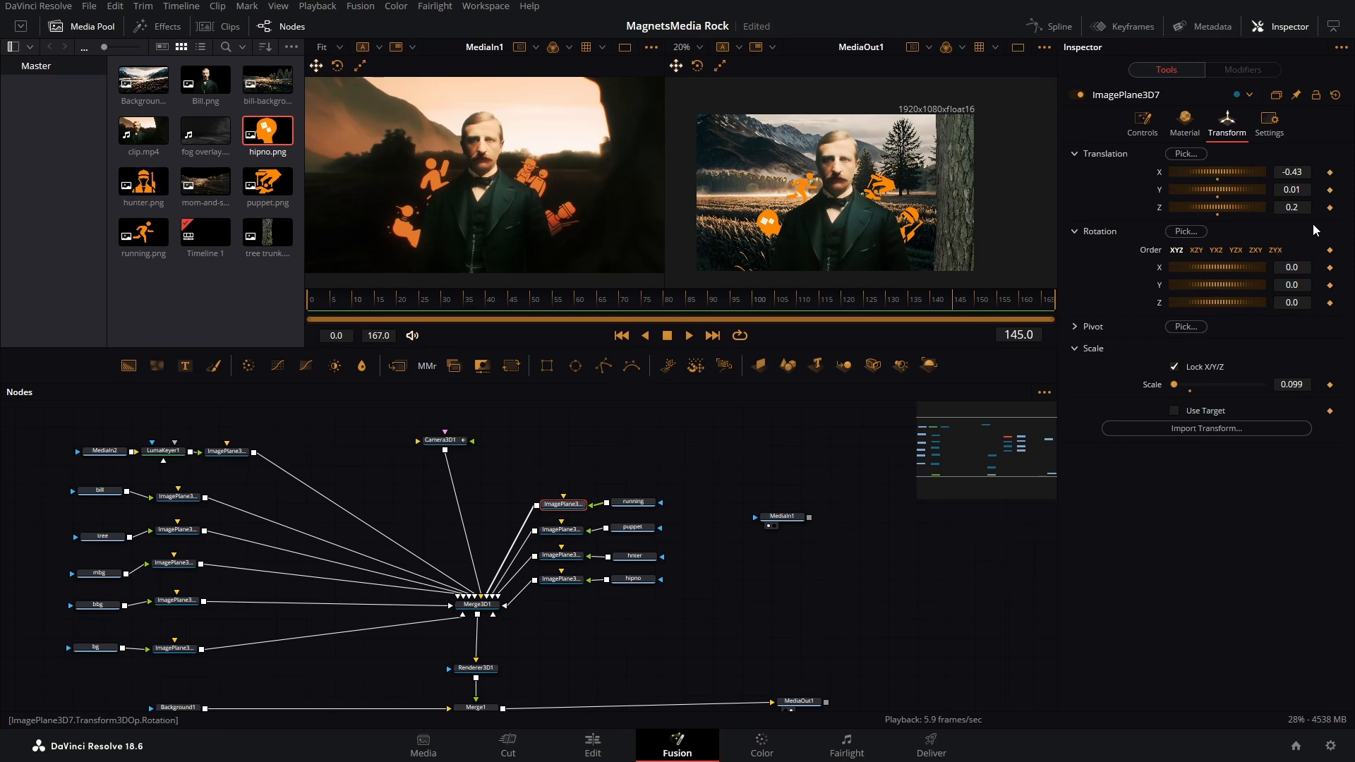
drag(1291, 303, 1302, 304)
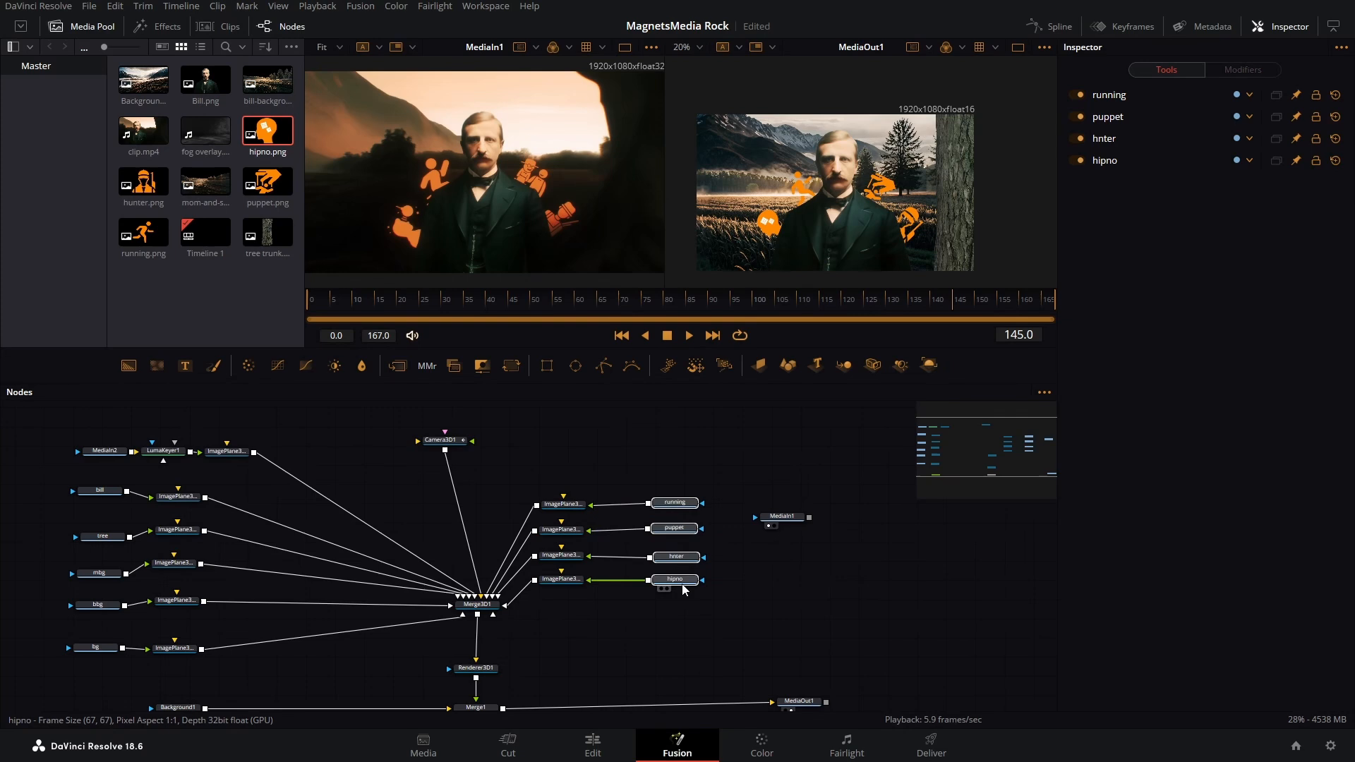
Move the four icon source nodes away from their image planes and insert a Transform node after the running node.
drag(682, 582, 692, 585)
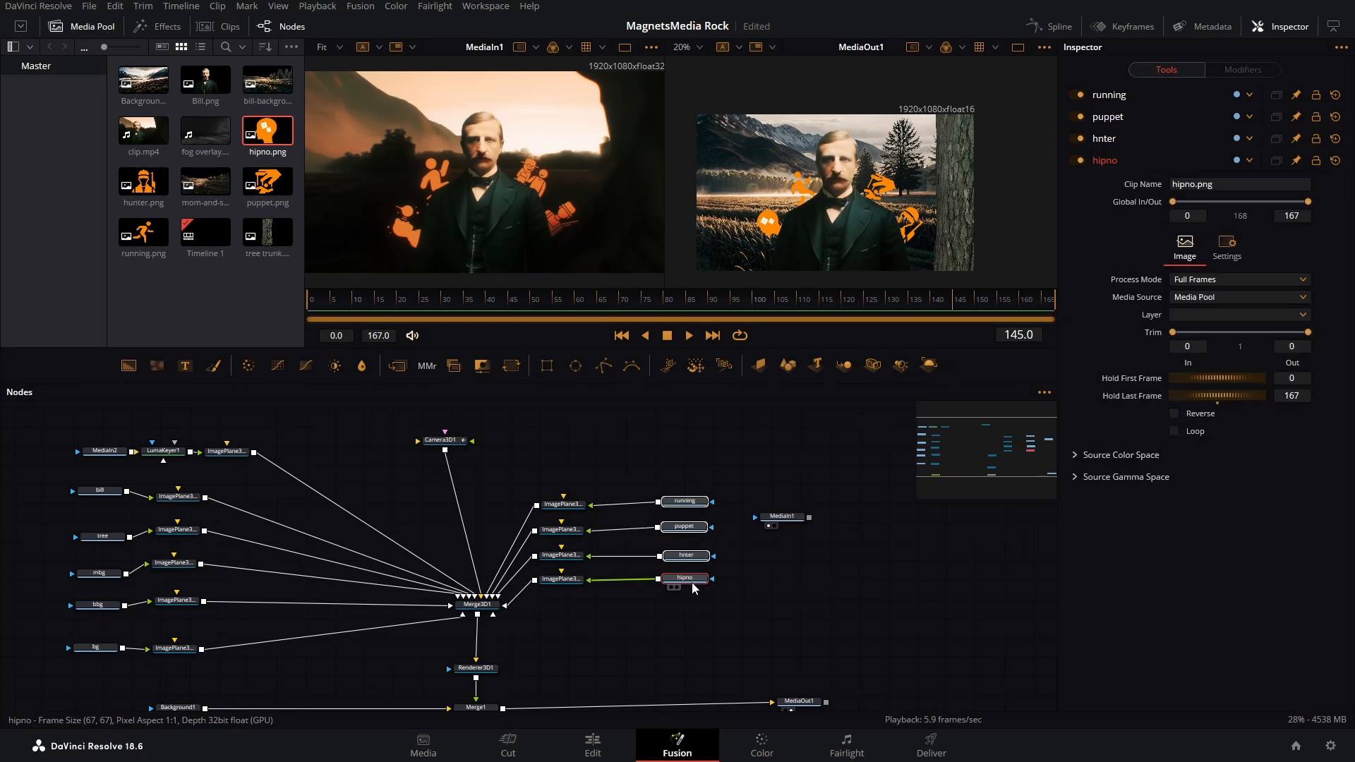
drag(475, 305, 663, 307)
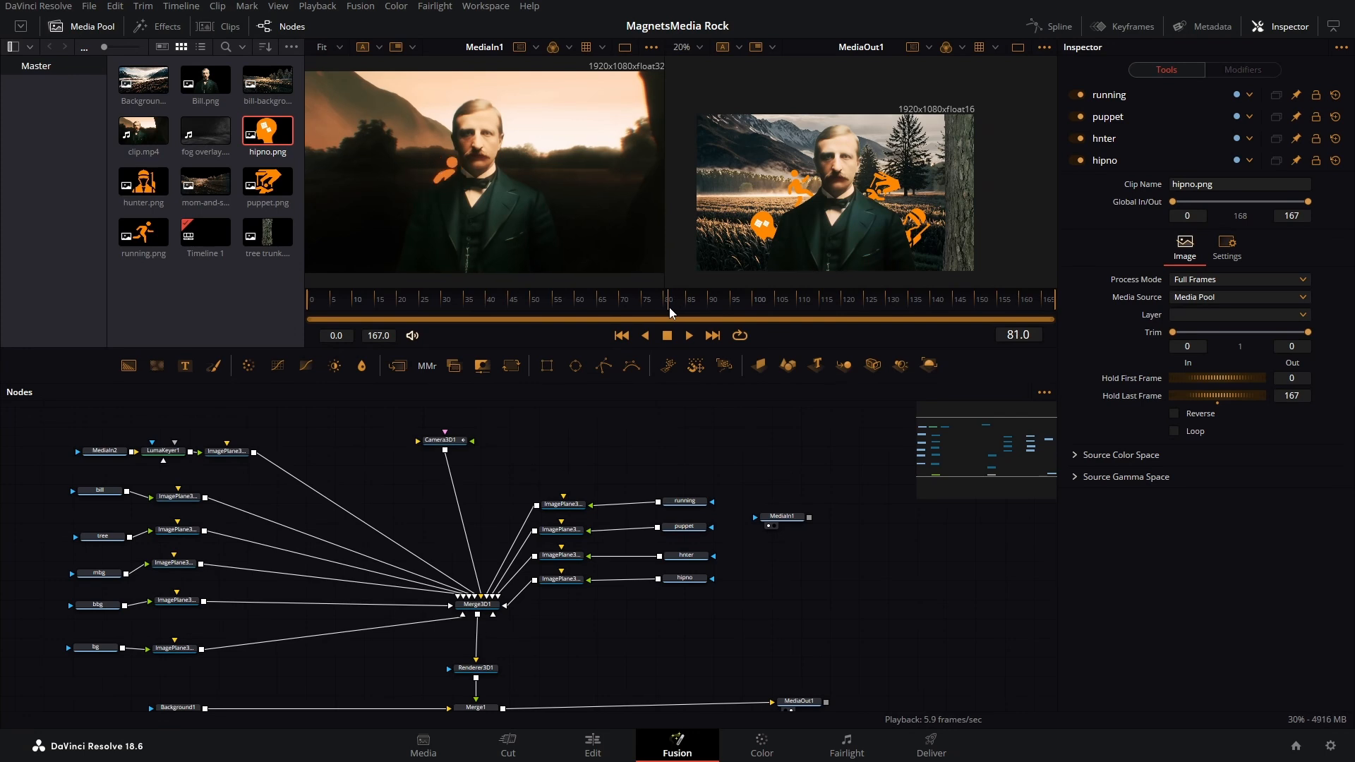
click(683, 501)
key(shift+space)
text(tra)
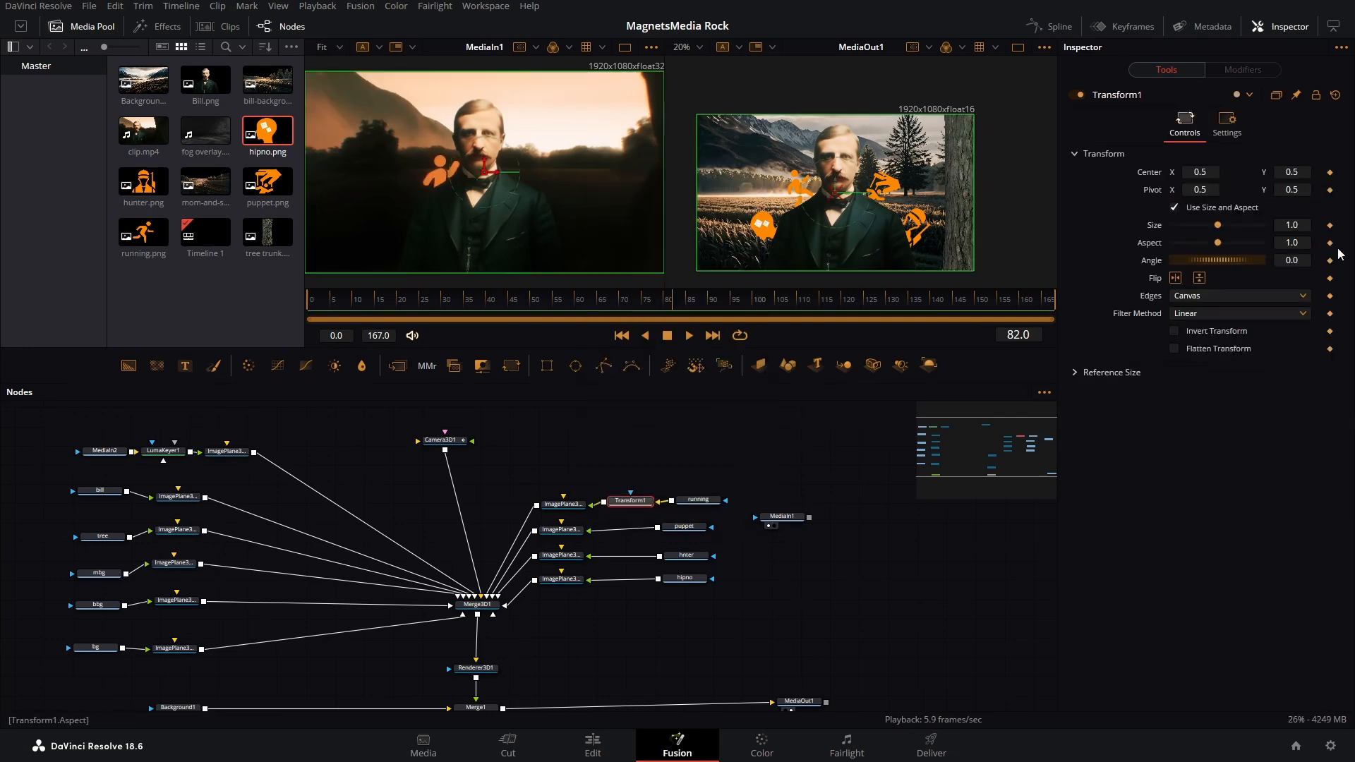
Place Transform1's pivot at about X 0.714, Y 0.104 and keyframe its center at frame 79.
drag(1294, 190, 676, 200)
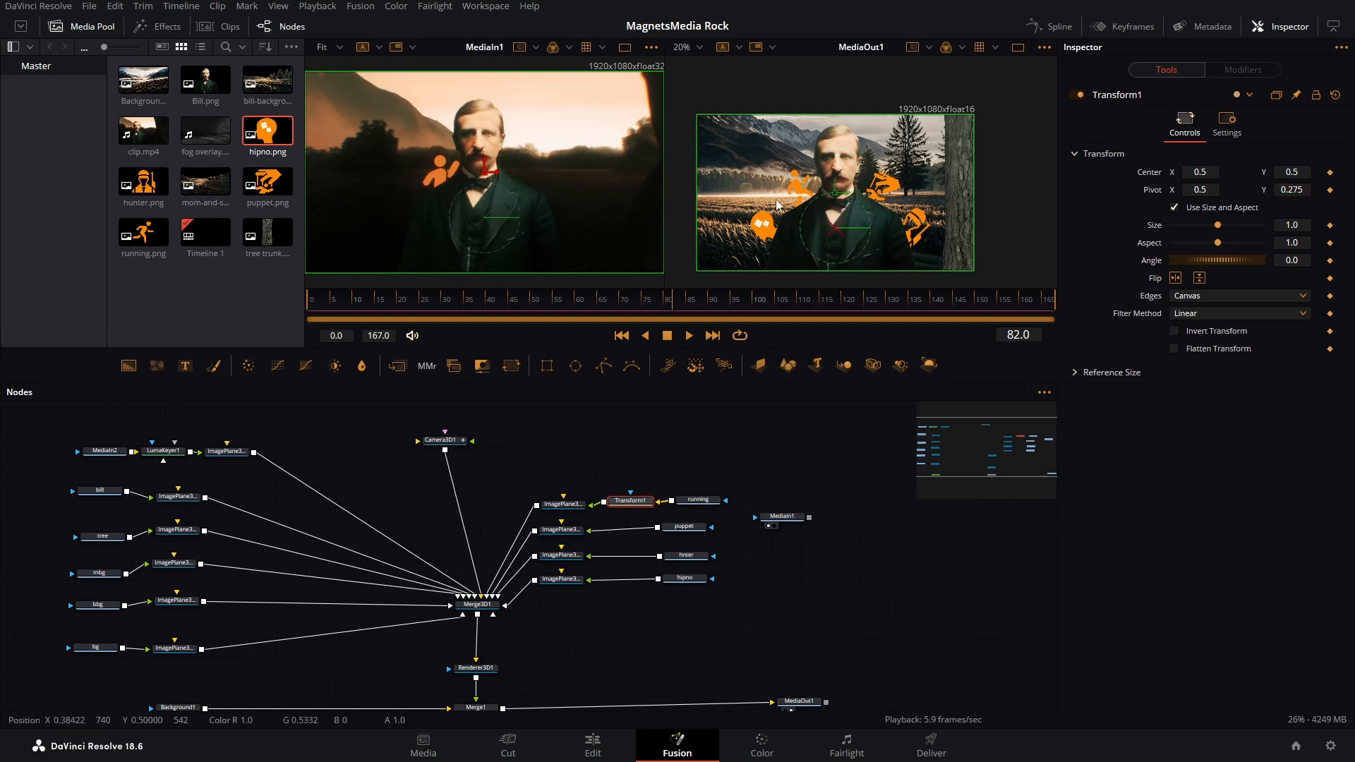
drag(835, 216, 895, 260)
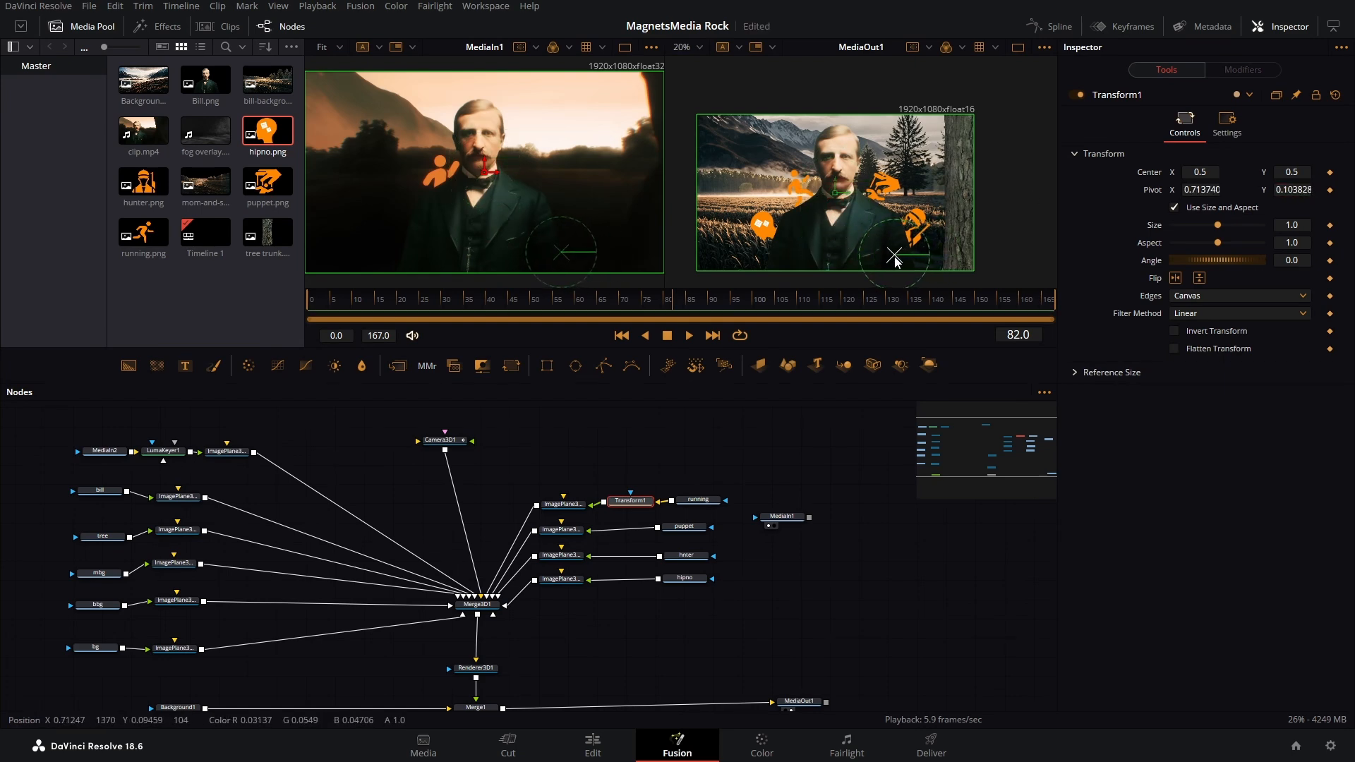
drag(672, 311, 664, 309)
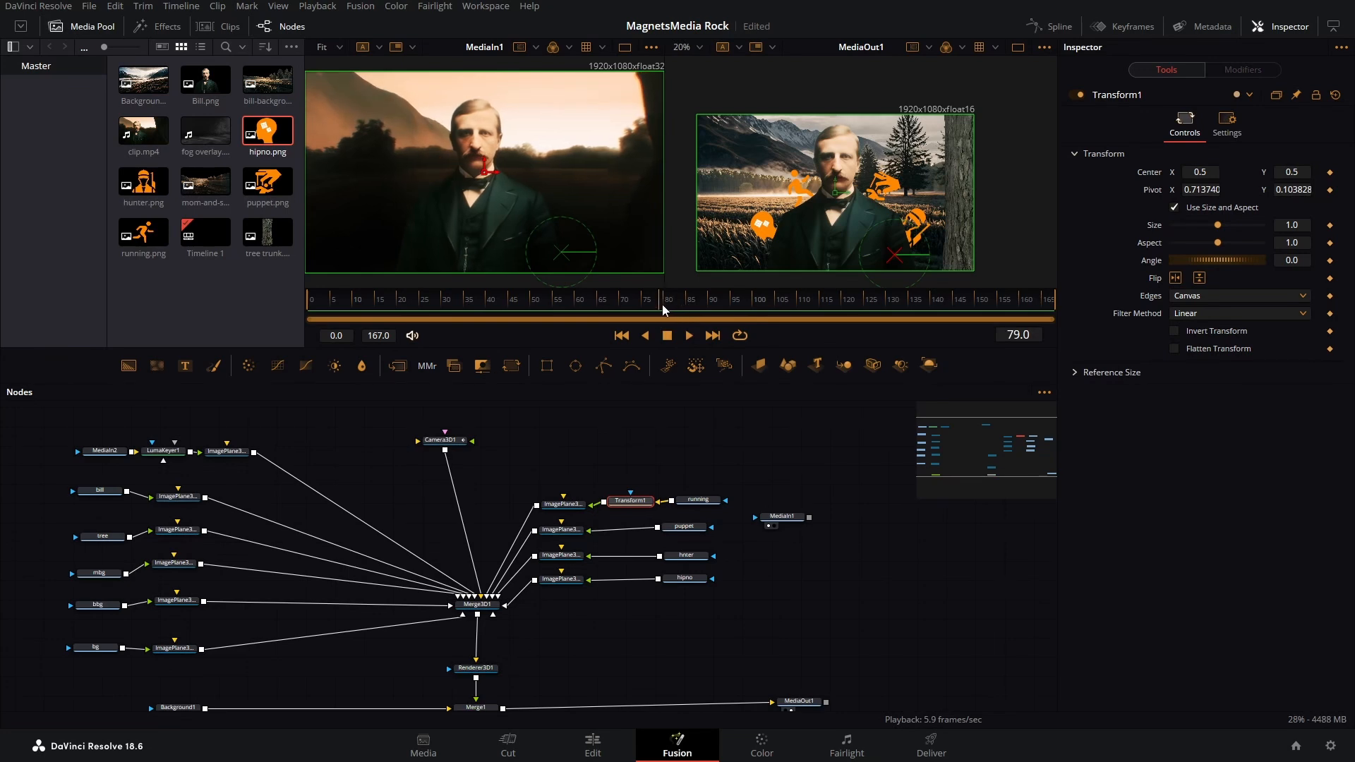
click(1330, 173)
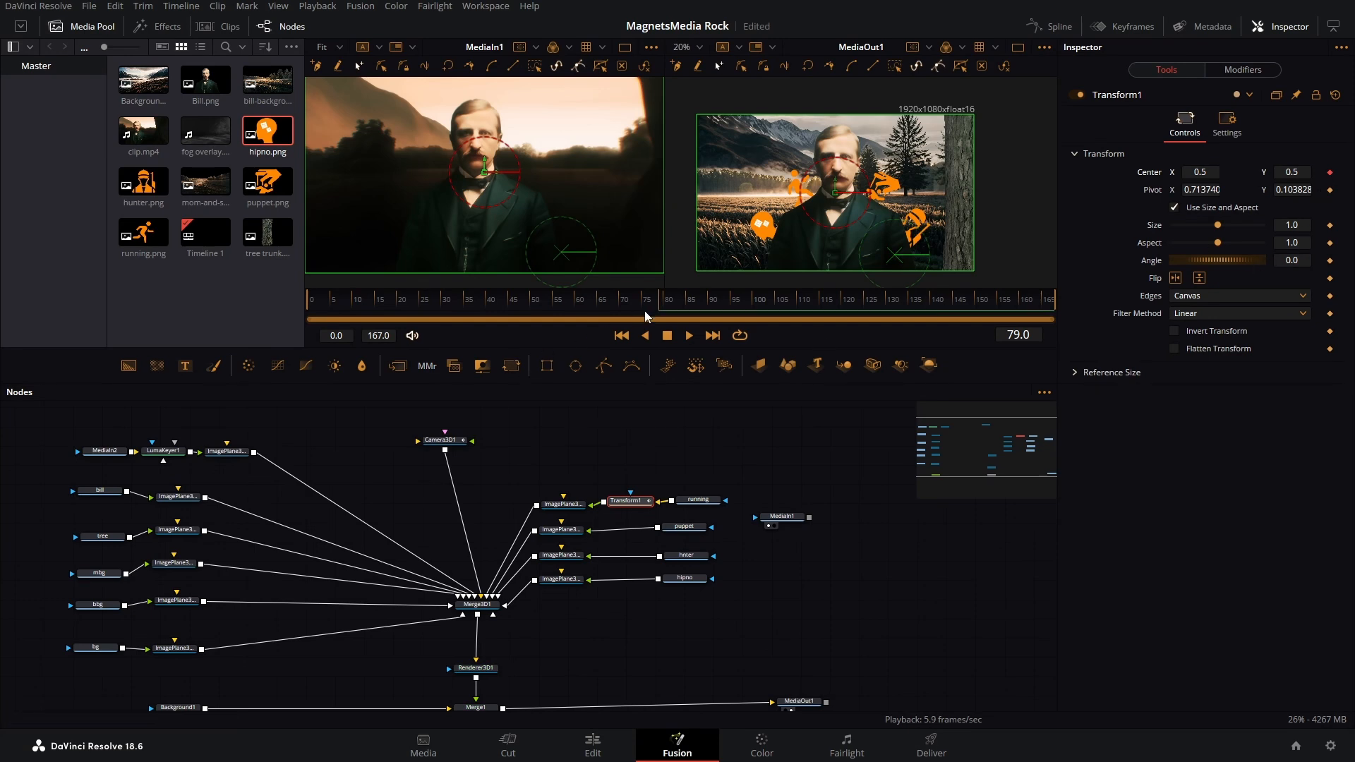
Keyframe Transform1's center at frame 93 and set its center Y to -0.325 at the frame 79 keyframe.
drag(646, 316, 726, 316)
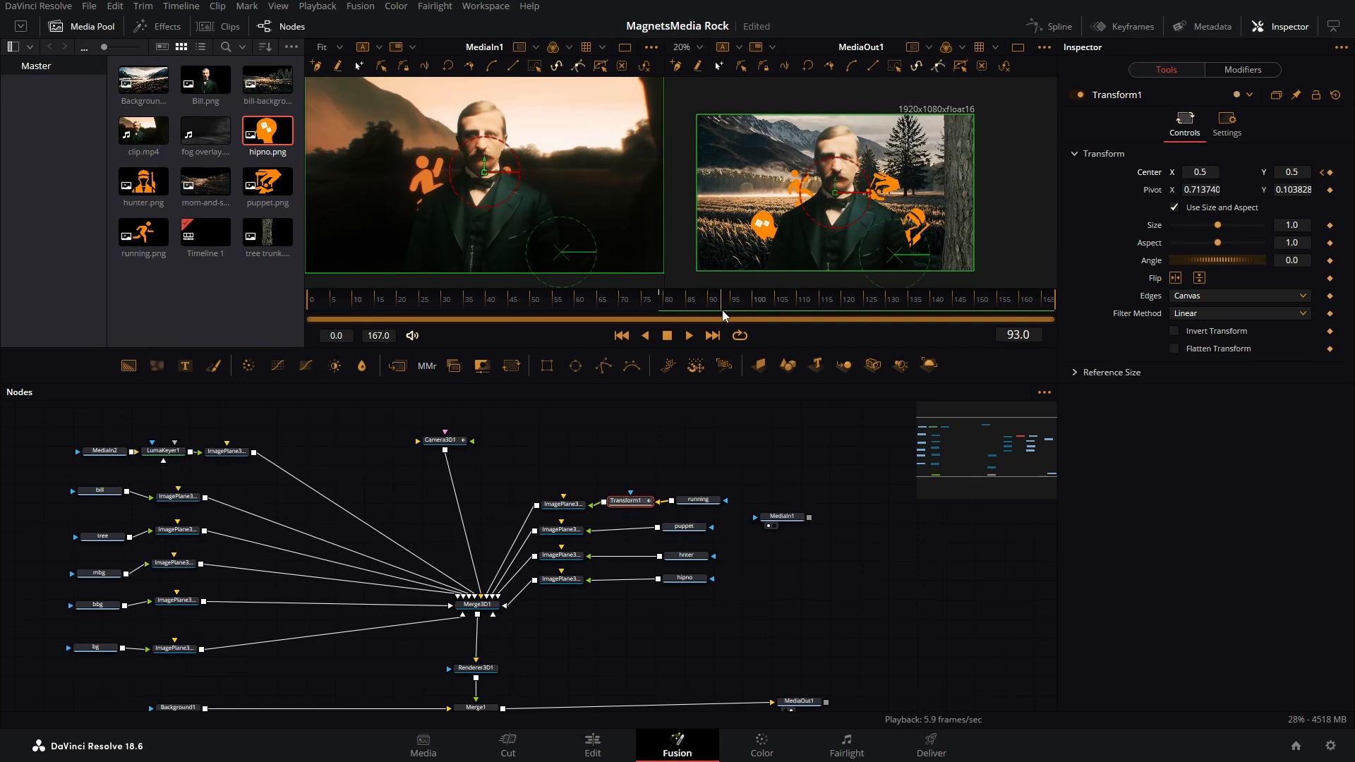
click(1330, 172)
click(1321, 172)
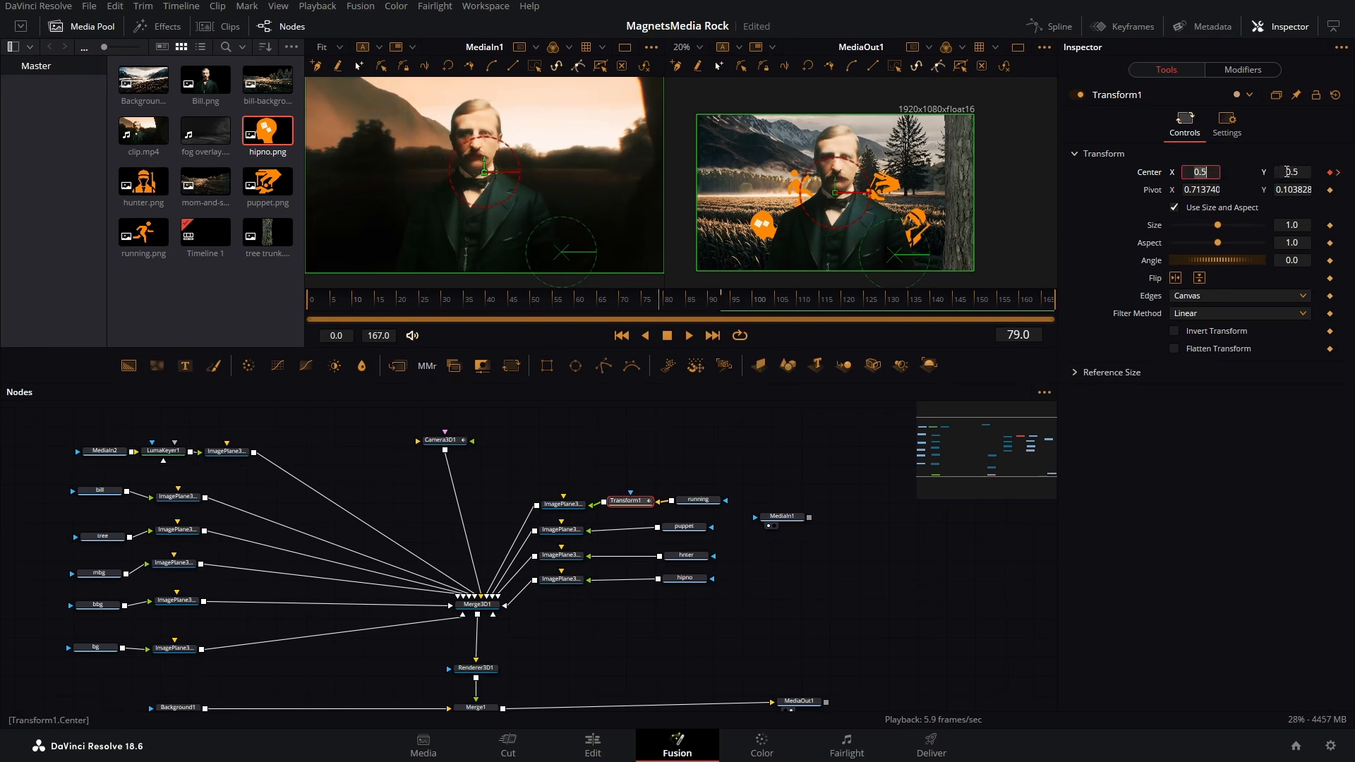
drag(1287, 172, 703, 222)
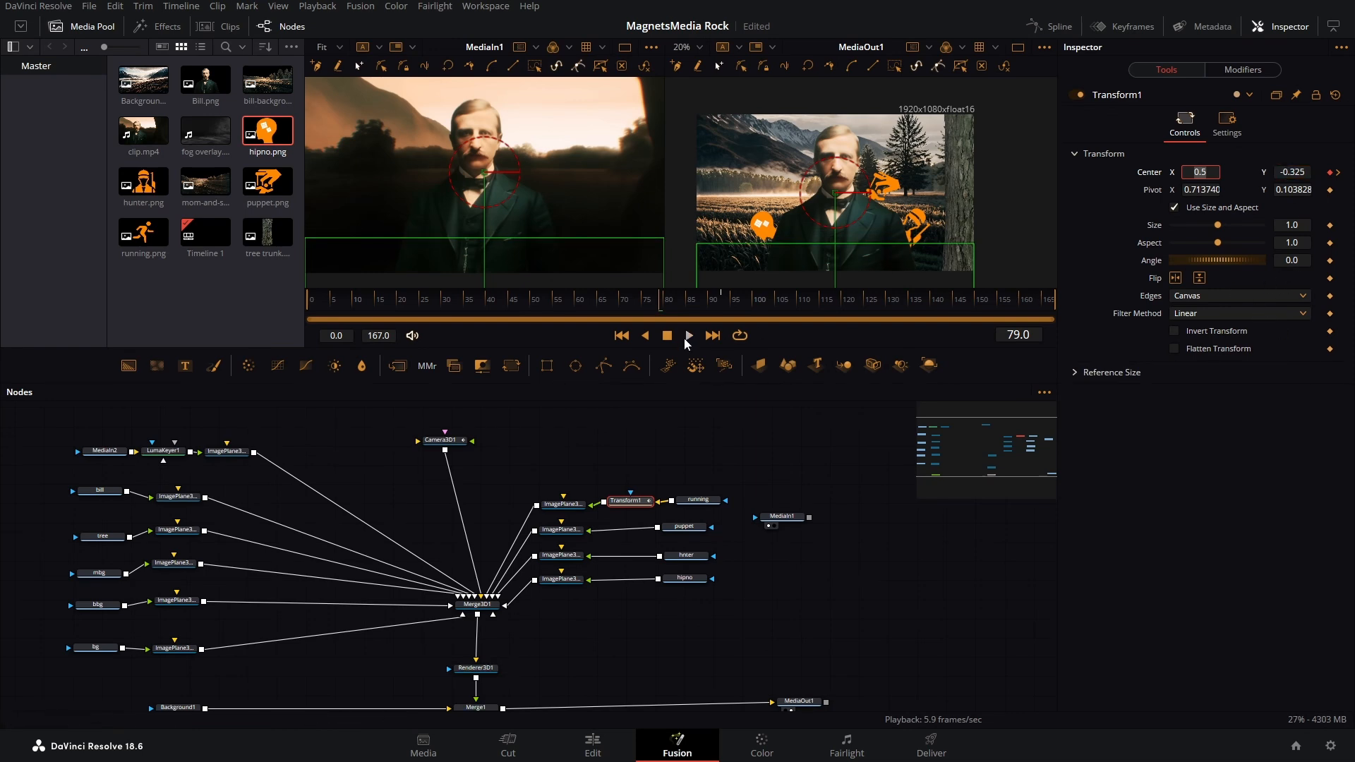
drag(664, 306, 723, 314)
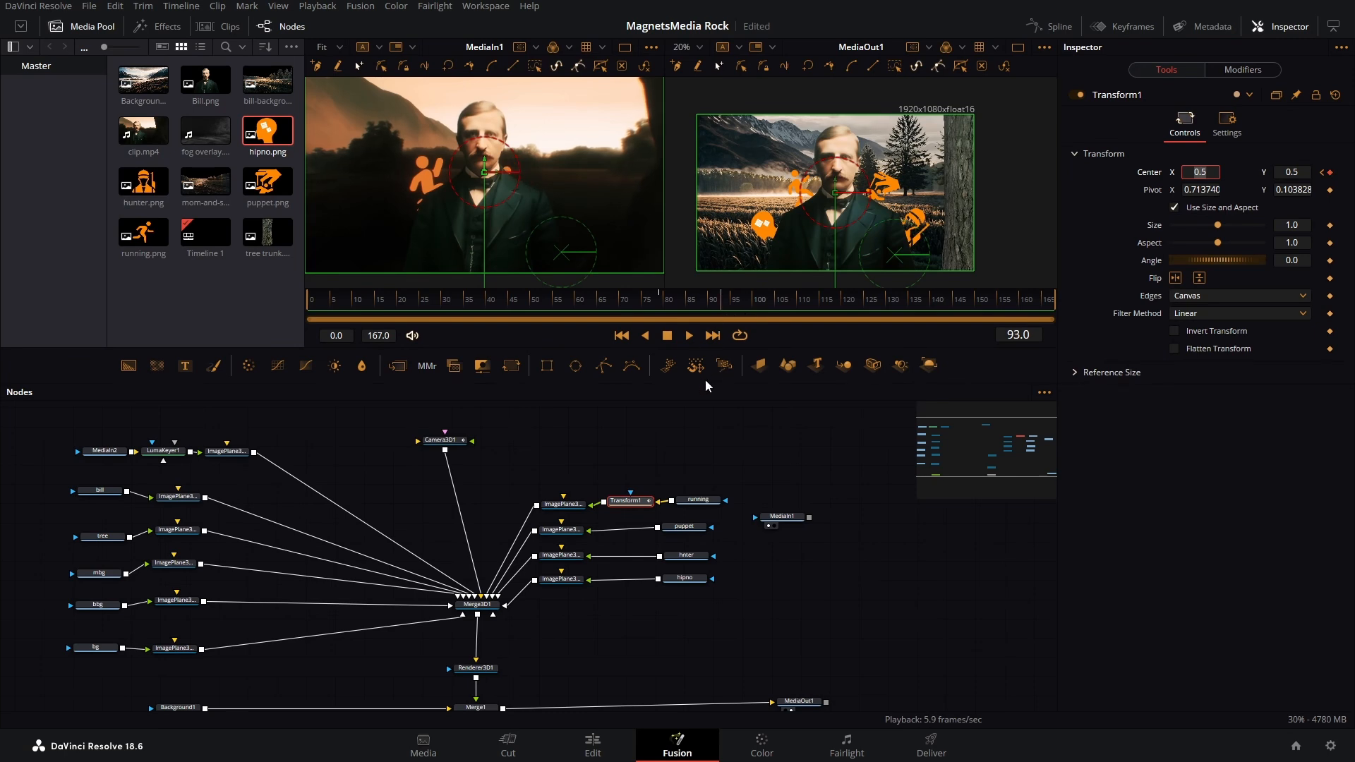
Move the puppet node away from its image plane and insert a Transform node after it.
drag(683, 531, 699, 530)
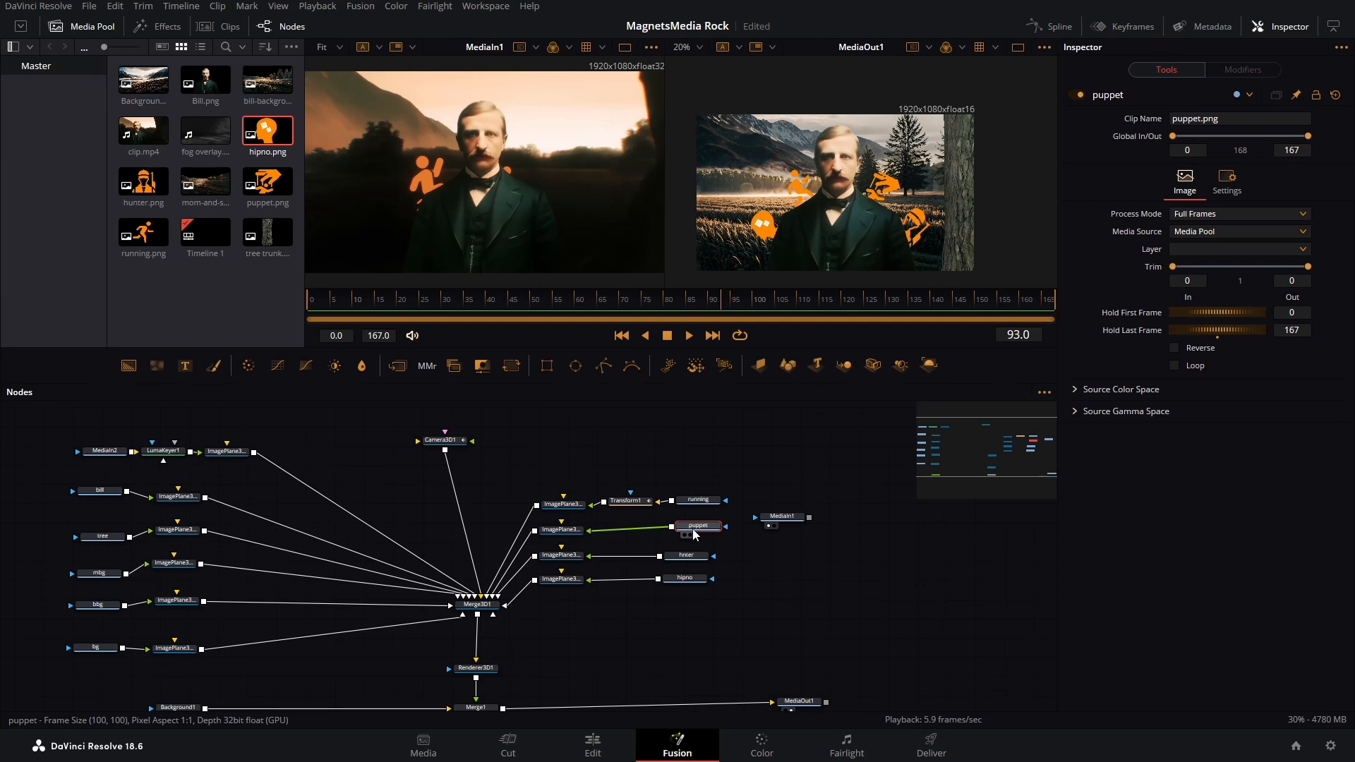
key(shift+space)
text(trans)
key(Return)
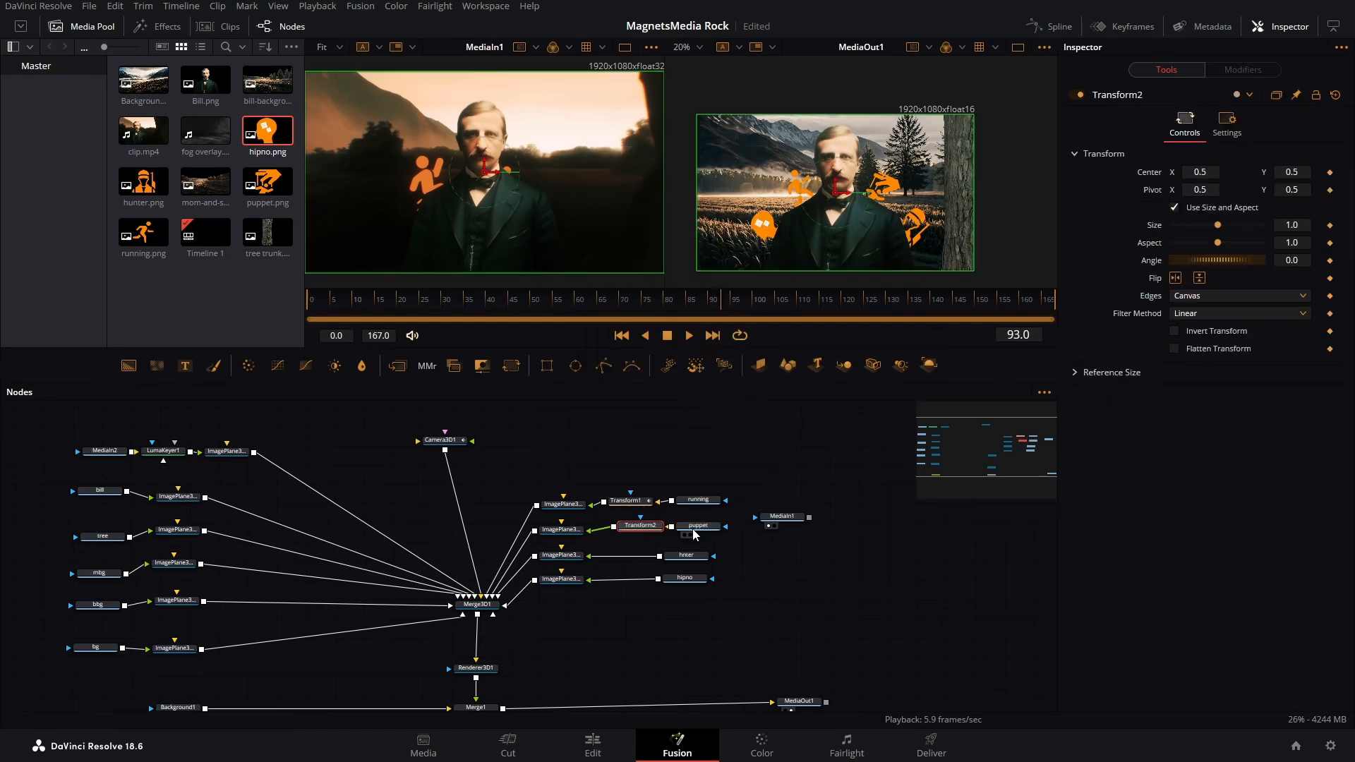
Keyframe Transform2's center with Y -0.616 at frame 92 and Y 0.5 at frame 111.
click(1330, 172)
drag(720, 305, 803, 308)
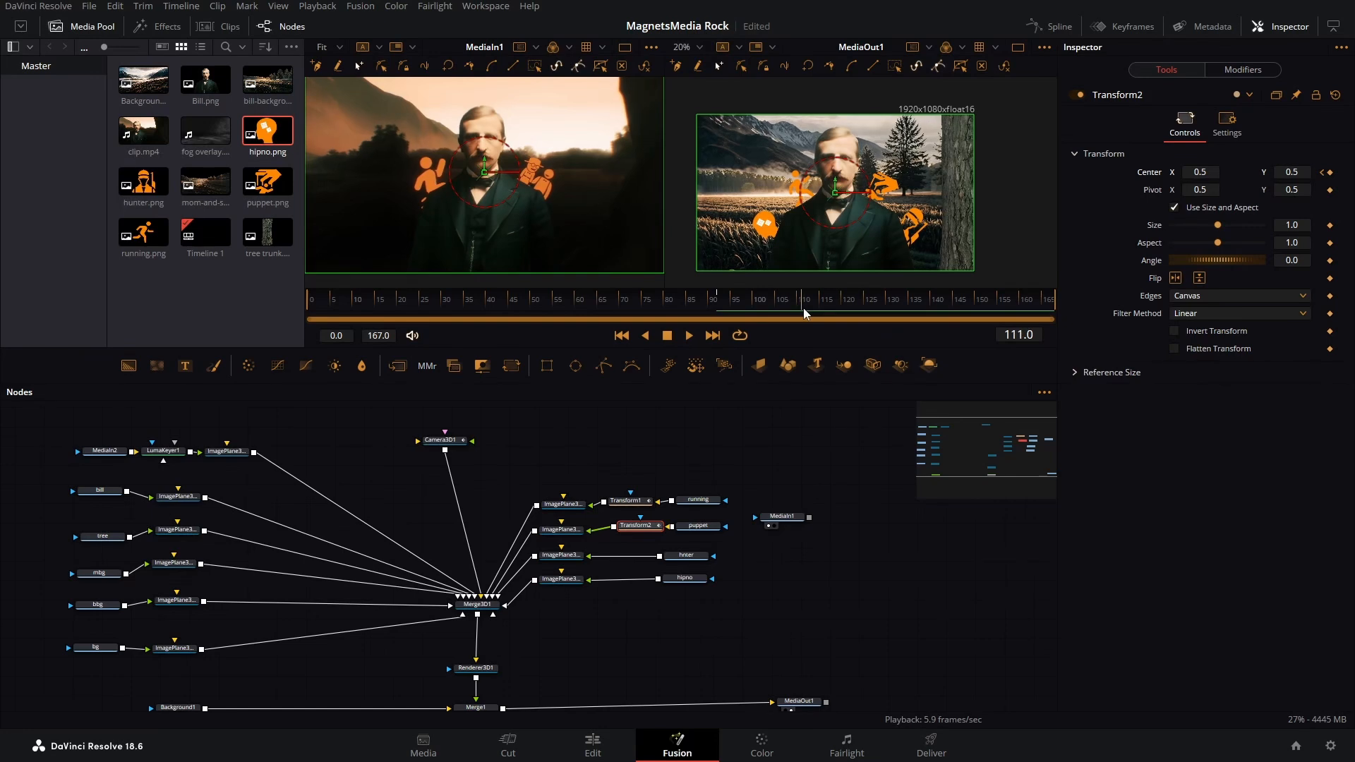
click(1330, 172)
click(1322, 173)
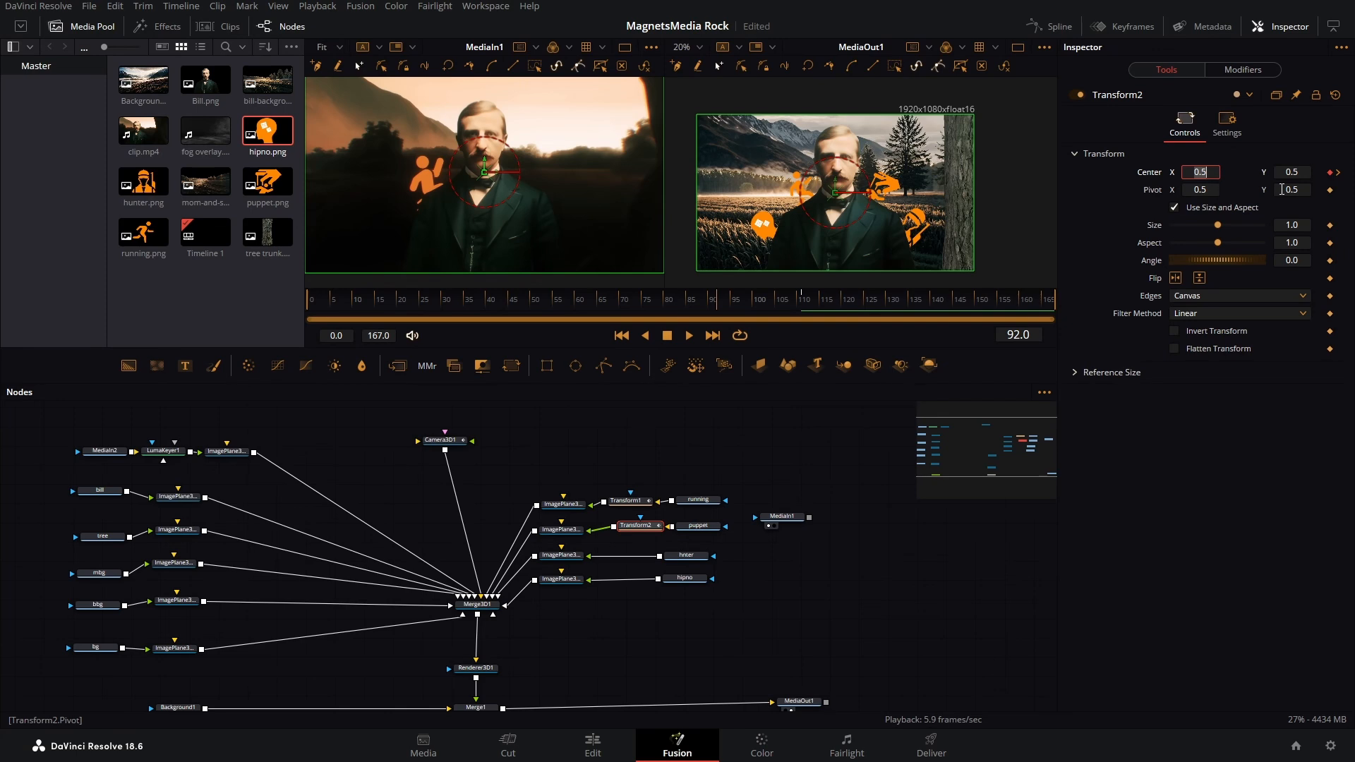
drag(1294, 172, 1192, 172)
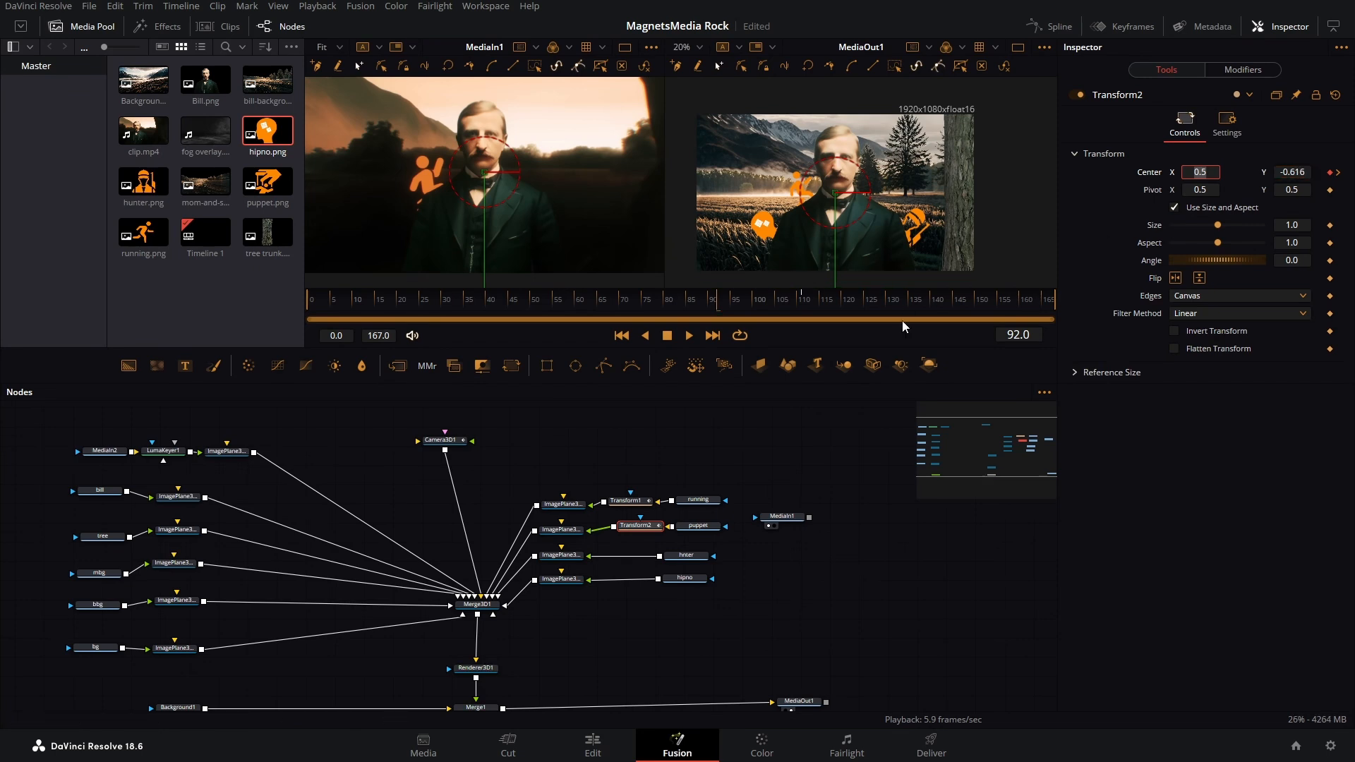
drag(706, 301, 830, 308)
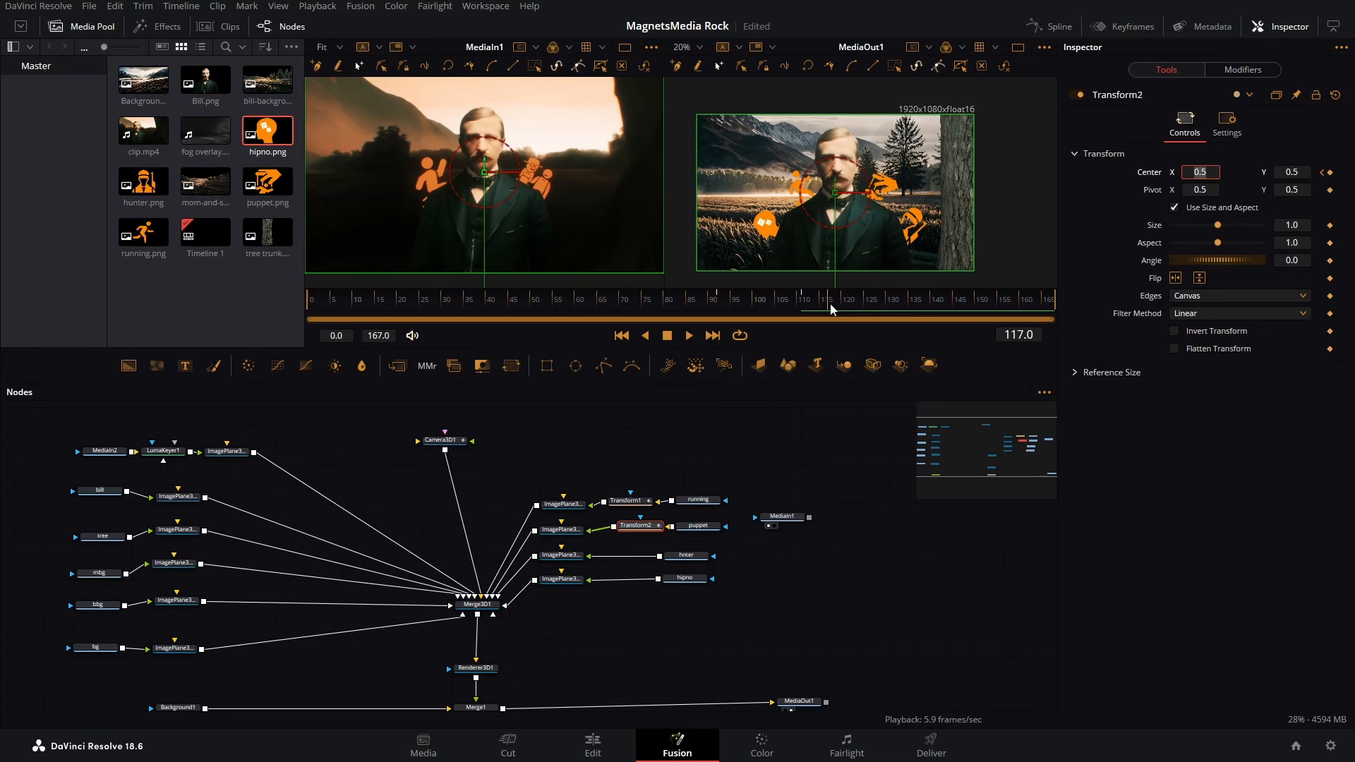
Insert a Transform node between the hunter node and its image plane.
click(698, 557)
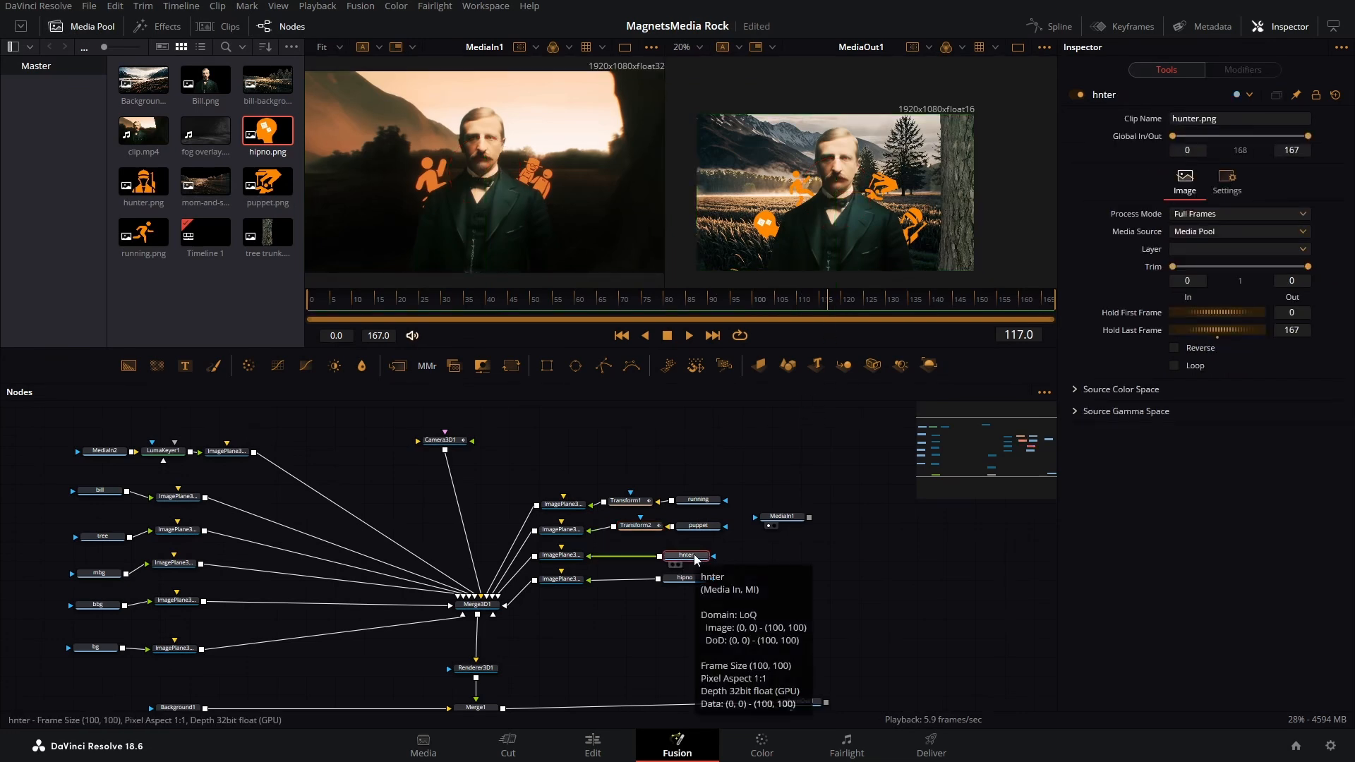
key(shift+space)
key(Return)
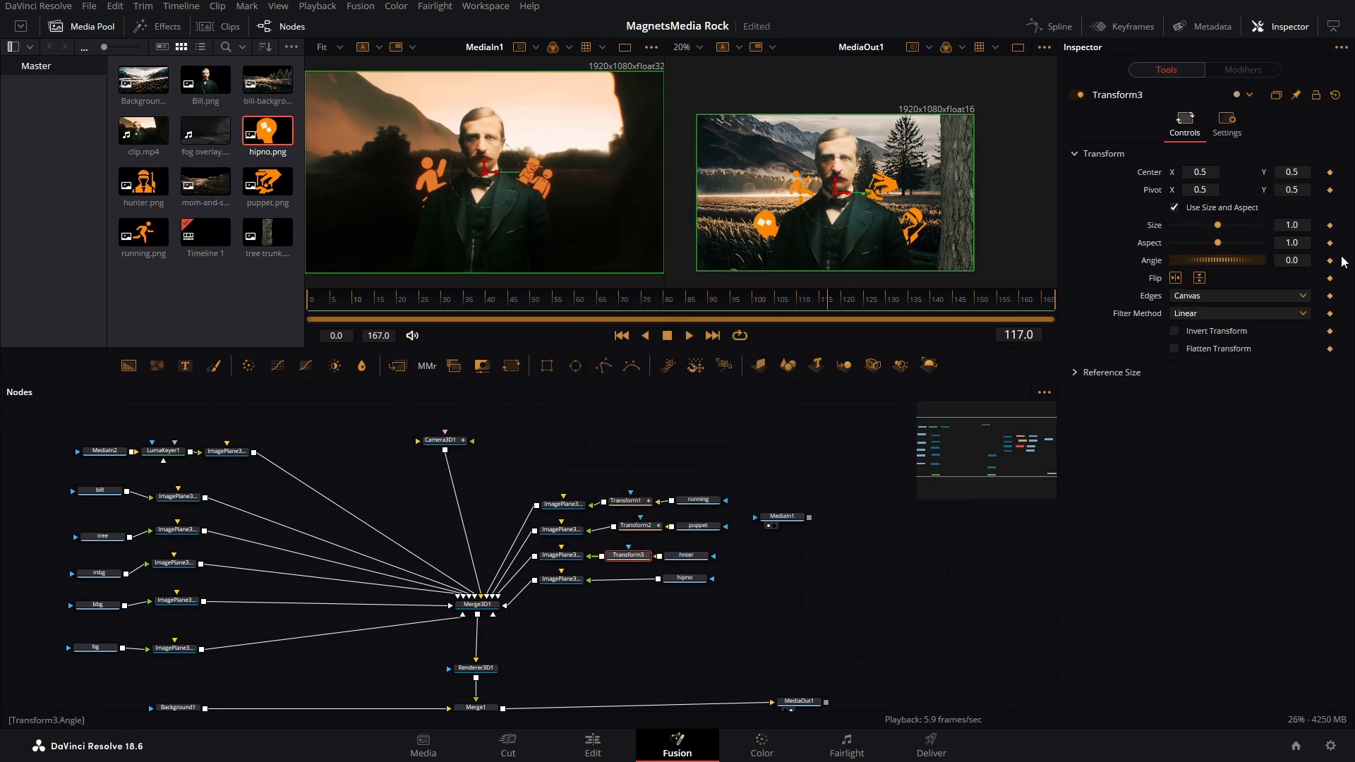
Keyframe Transform3's center at frames 117 and 130, and set center Y to -0.362 at frame 117.
click(1331, 174)
click(890, 300)
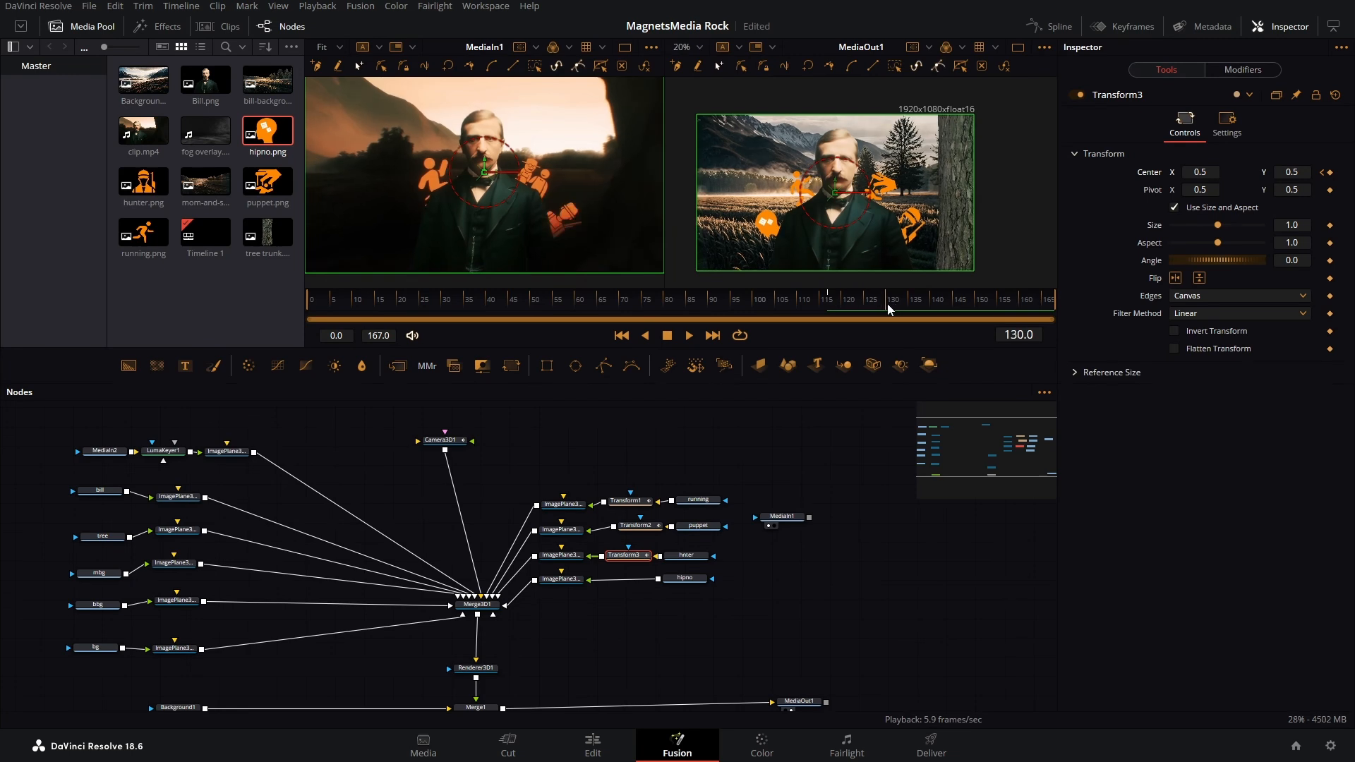
click(1330, 173)
click(1322, 172)
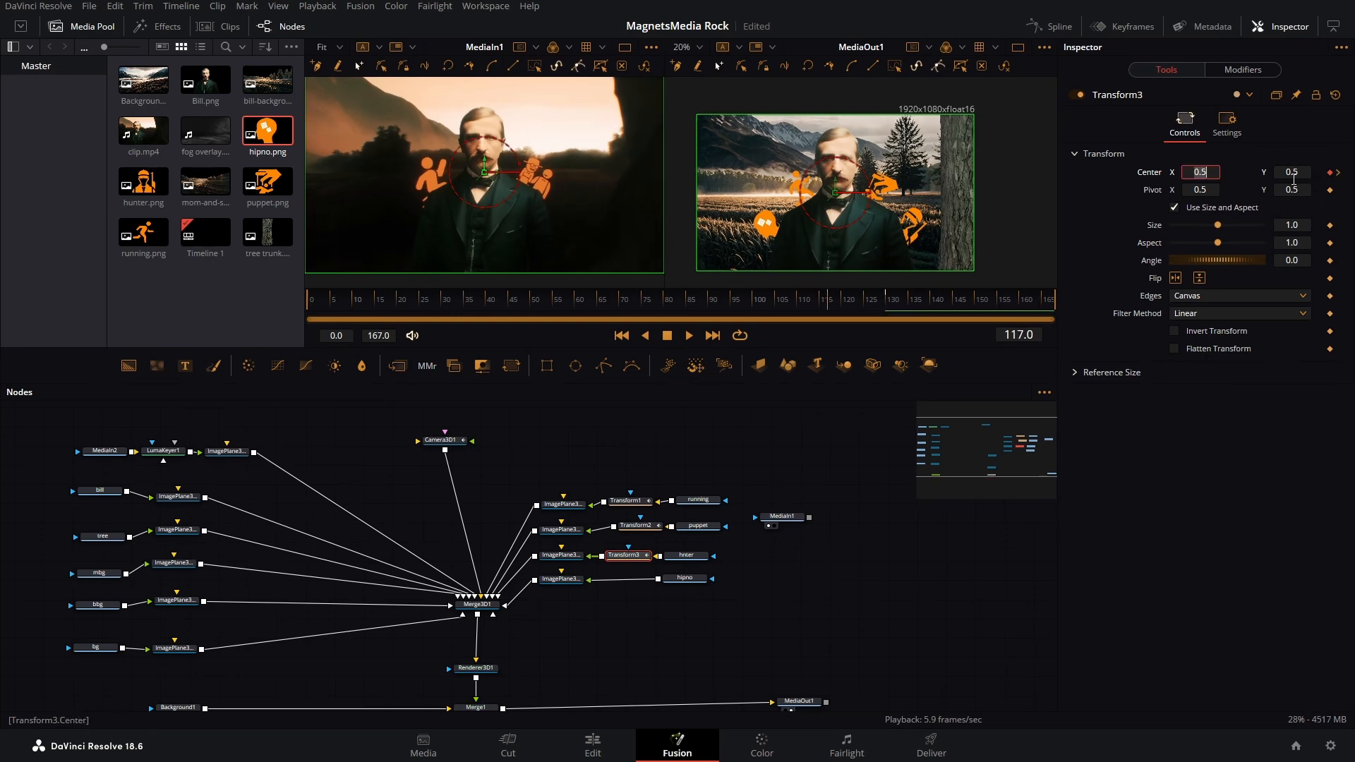
drag(1288, 172, 1291, 173)
drag(1292, 172, 702, 172)
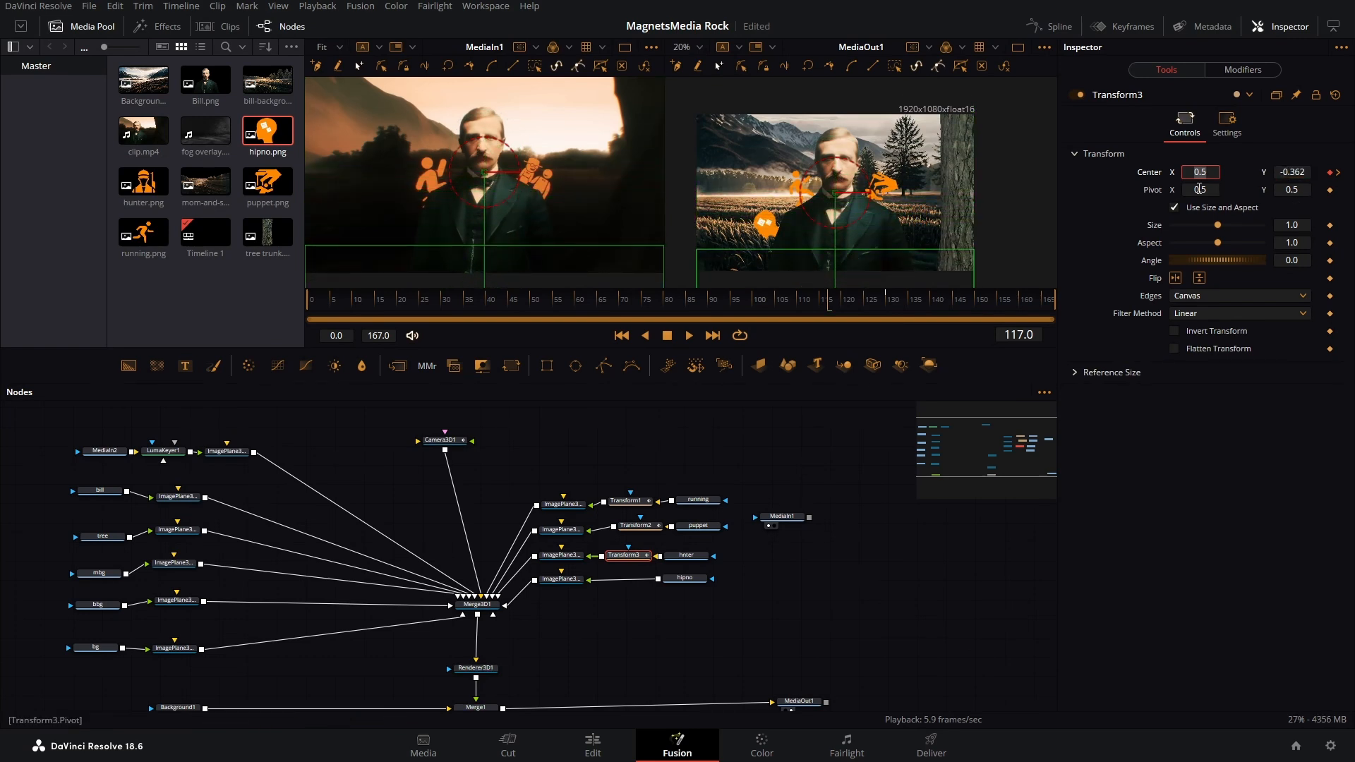
mouse_move(824, 306)
mouse_down()
mouse_move(894, 304)
mouse_move(800, 319)
mouse_move(830, 309)
mouse_up()
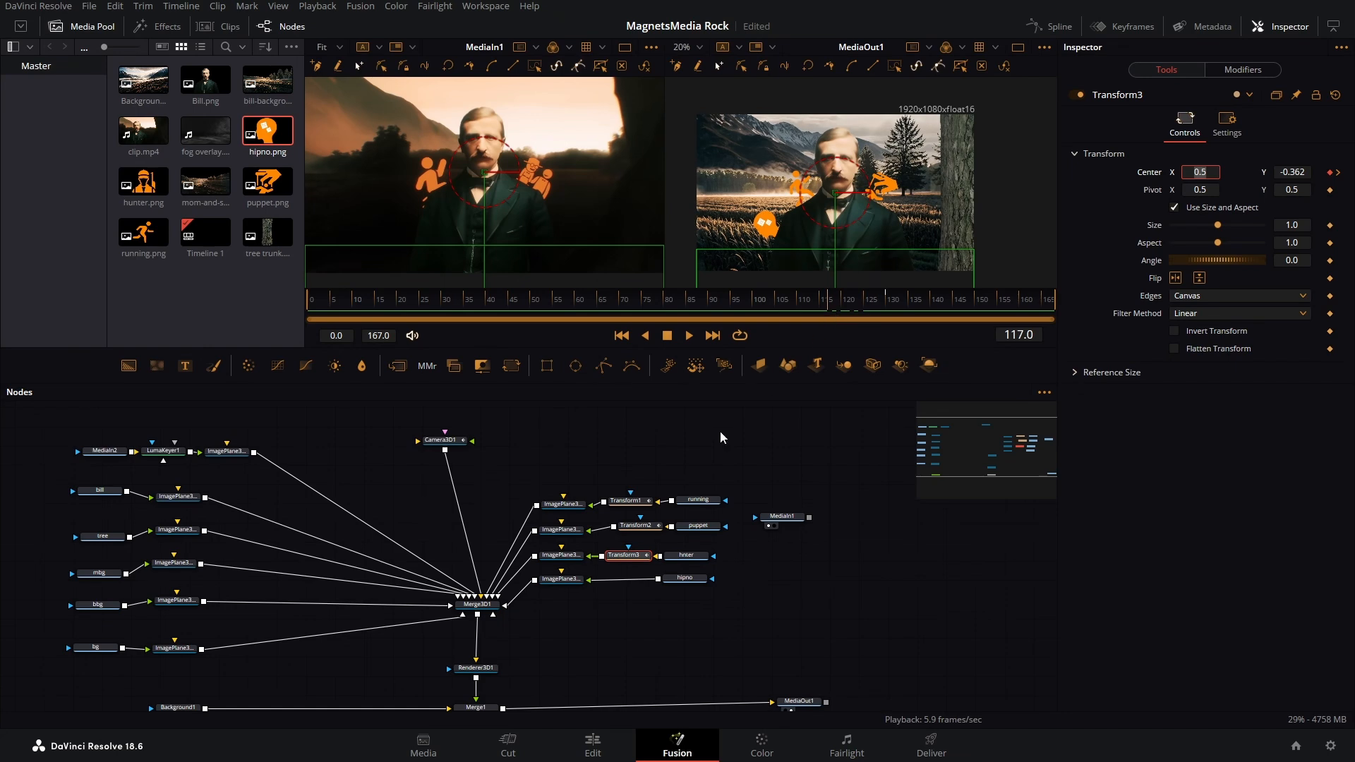
Keyframe the hunter image plane's Z rotation at frame 117 and again at Transform3's frame 130 keyframe.
click(557, 561)
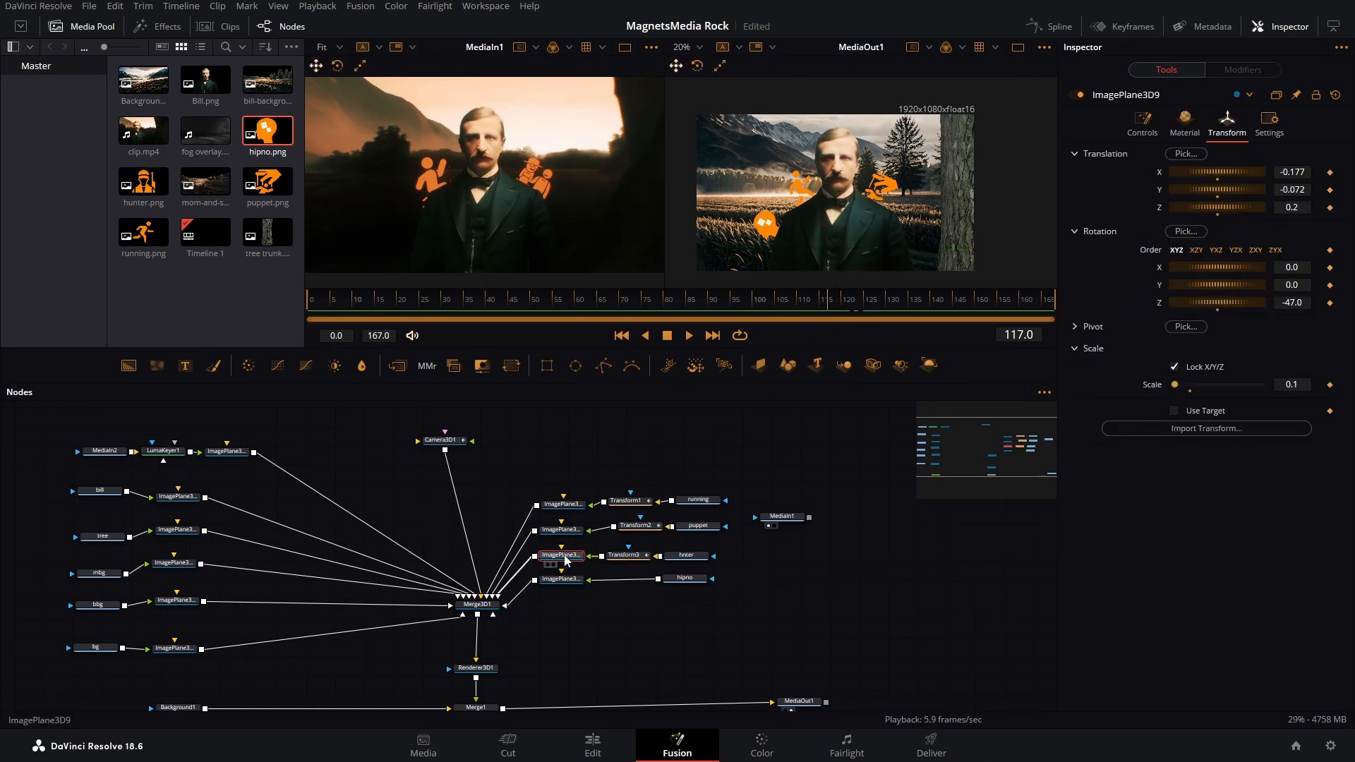
click(1330, 303)
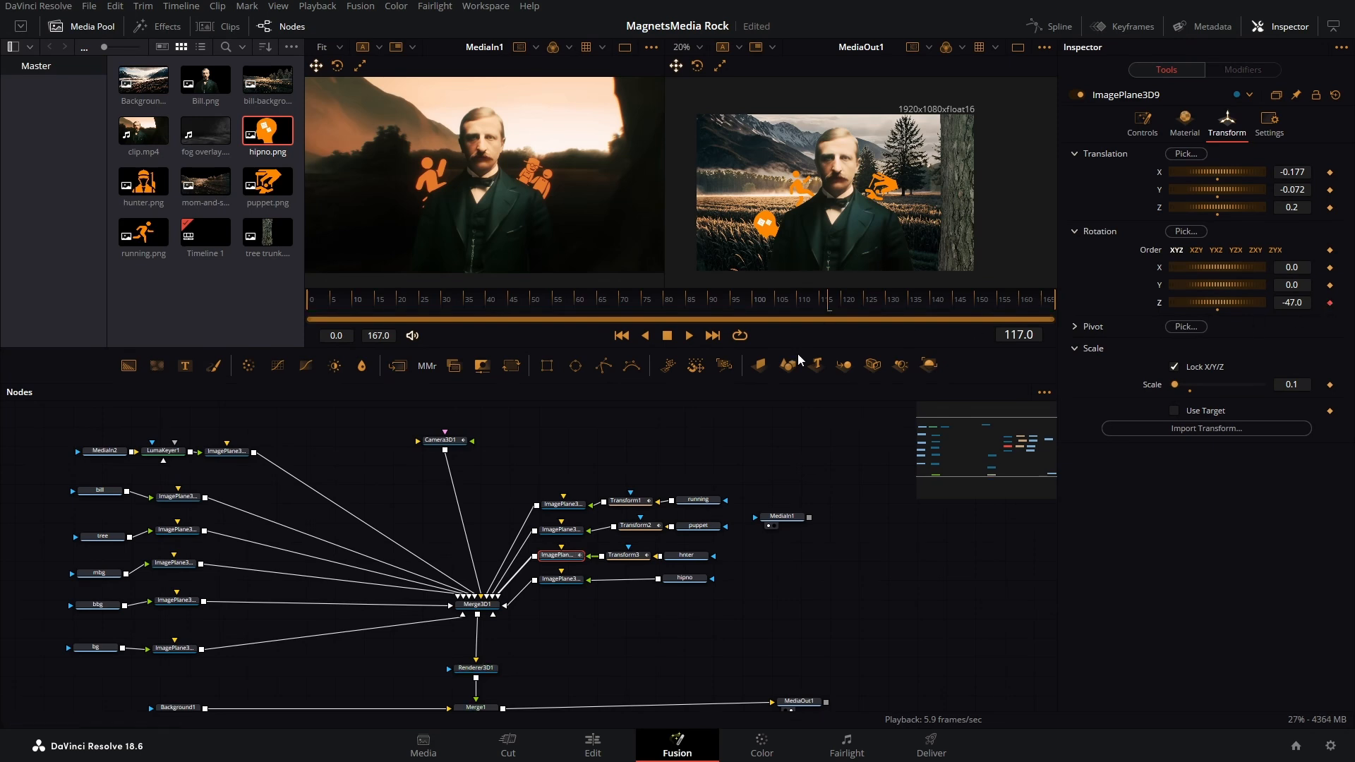
click(616, 557)
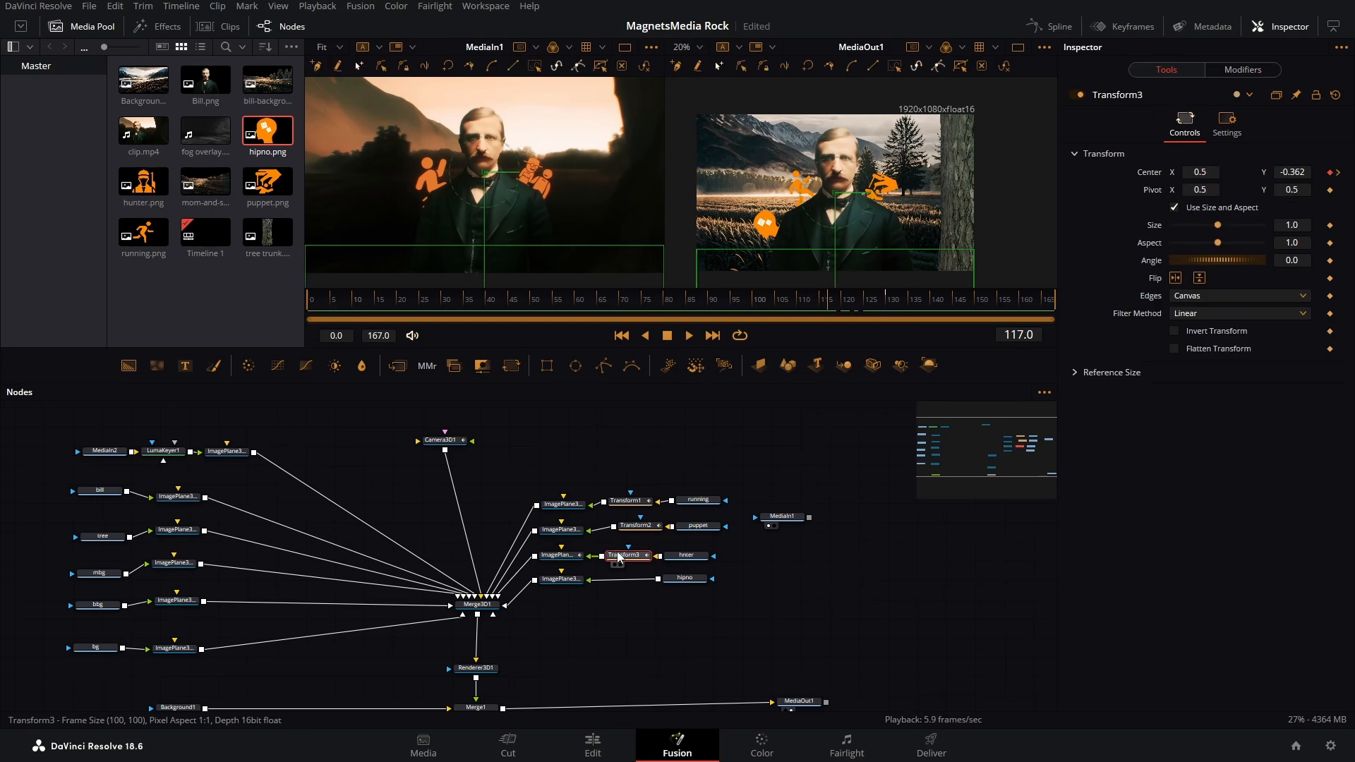
click(887, 303)
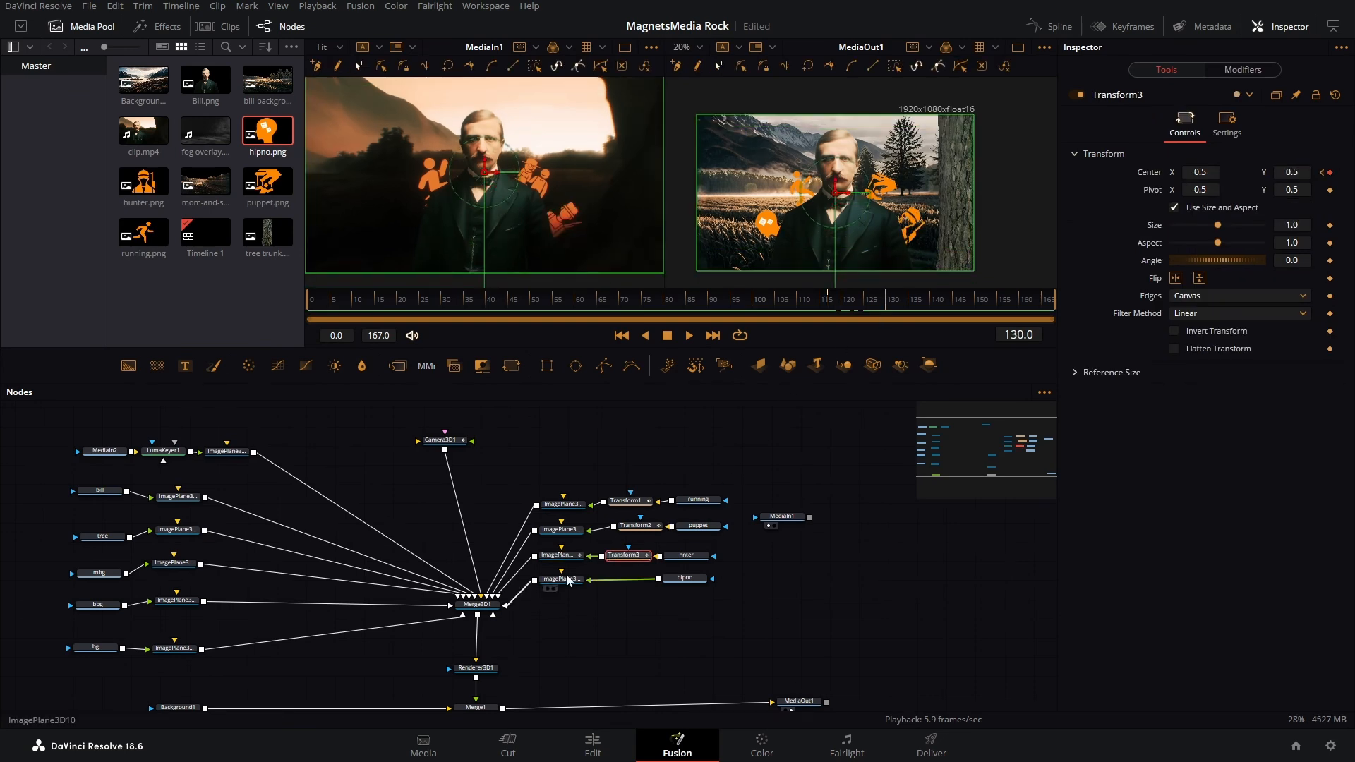
click(556, 556)
click(1331, 304)
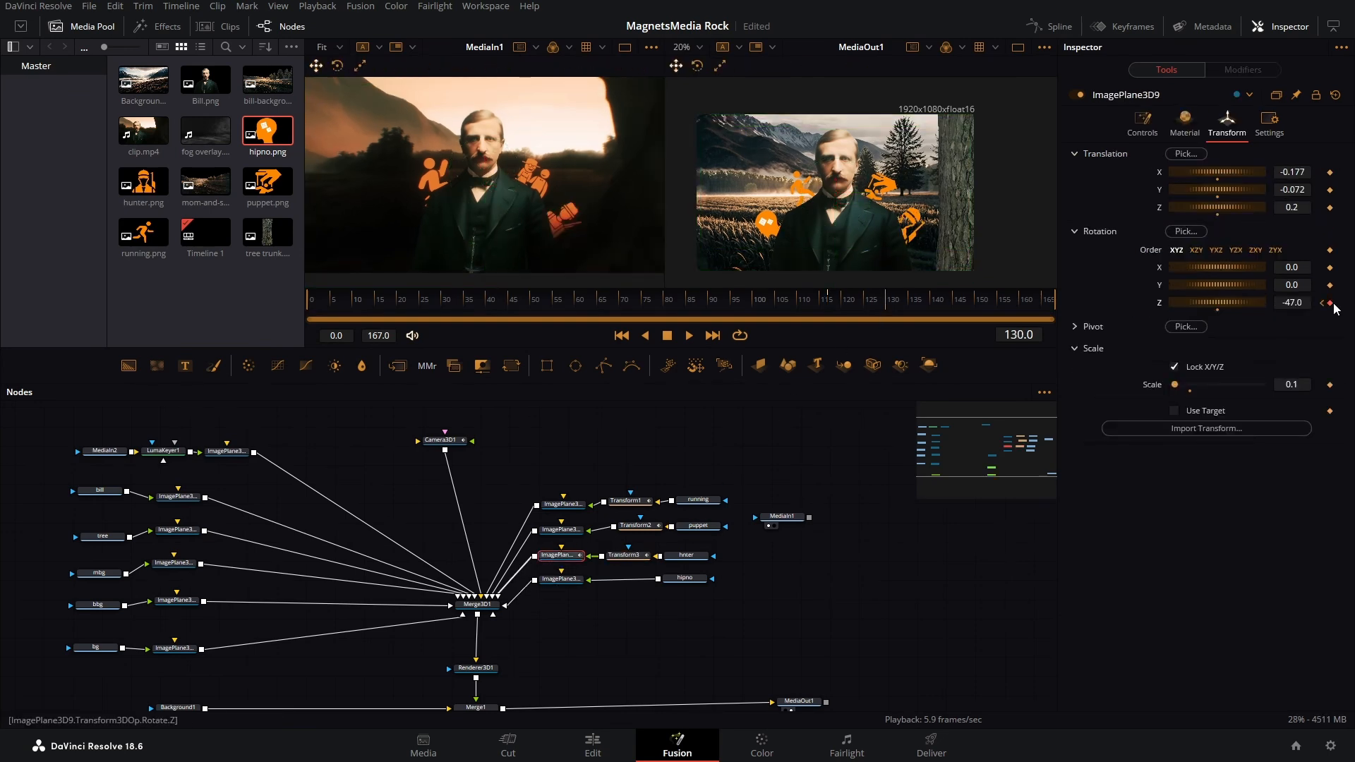
Set the hunter image plane's Z rotation to 0.0 at the frame 117 keyframe and check the motion up to frame 130.
click(828, 303)
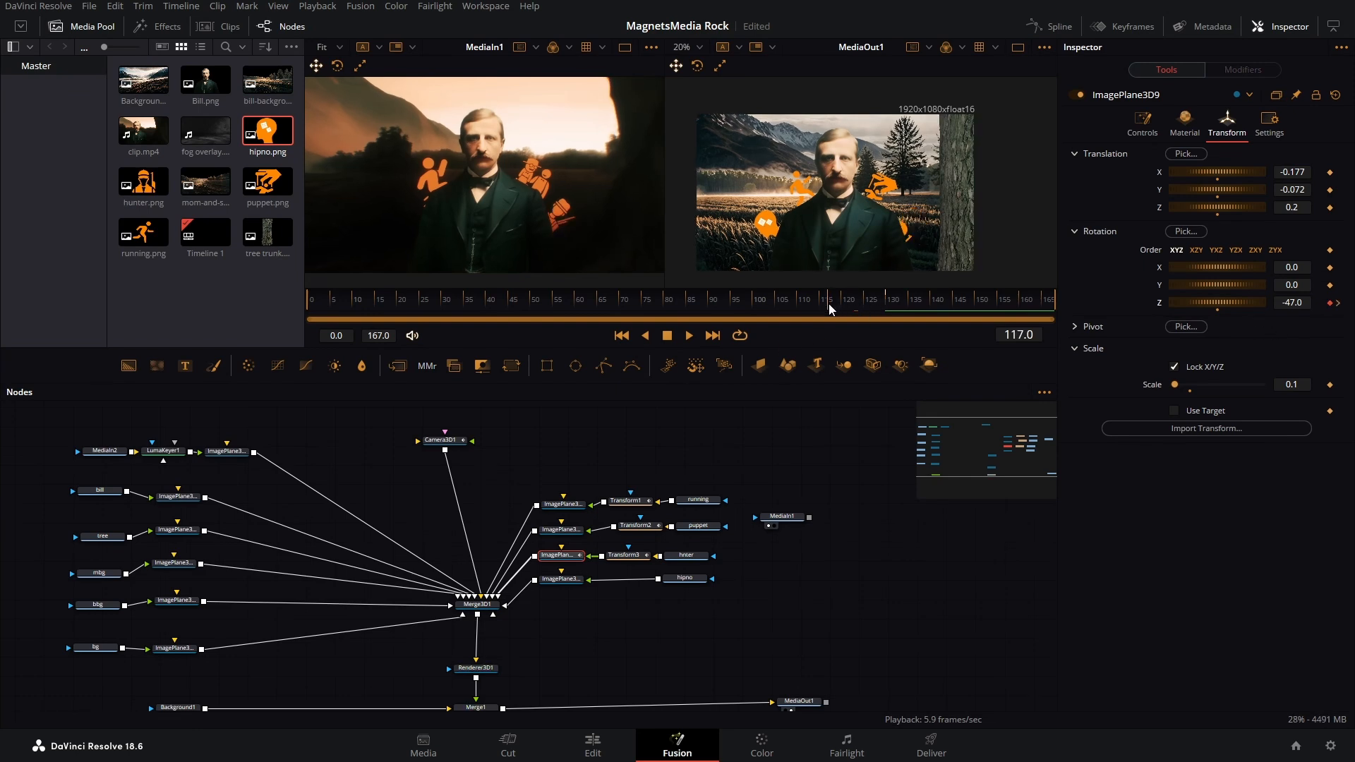
click(1299, 302)
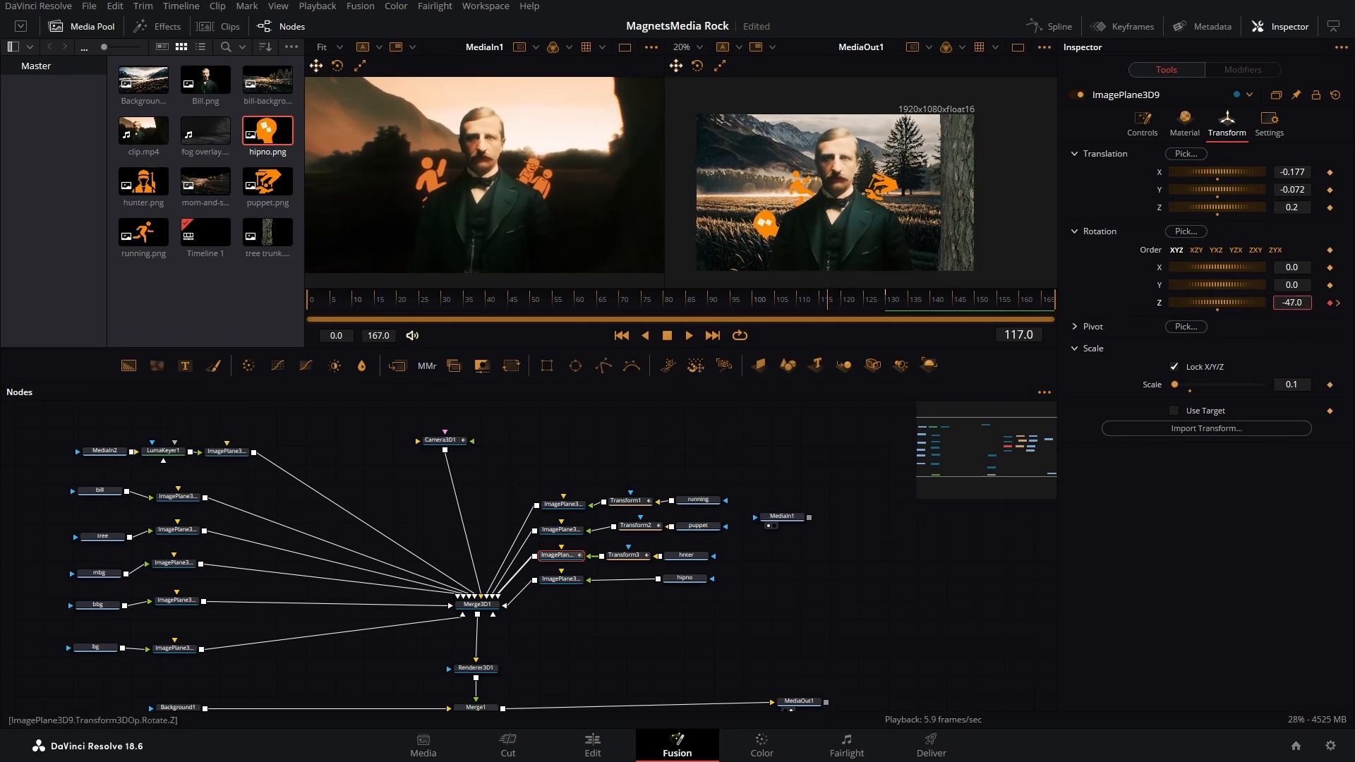
text(-11.8)
key(Return)
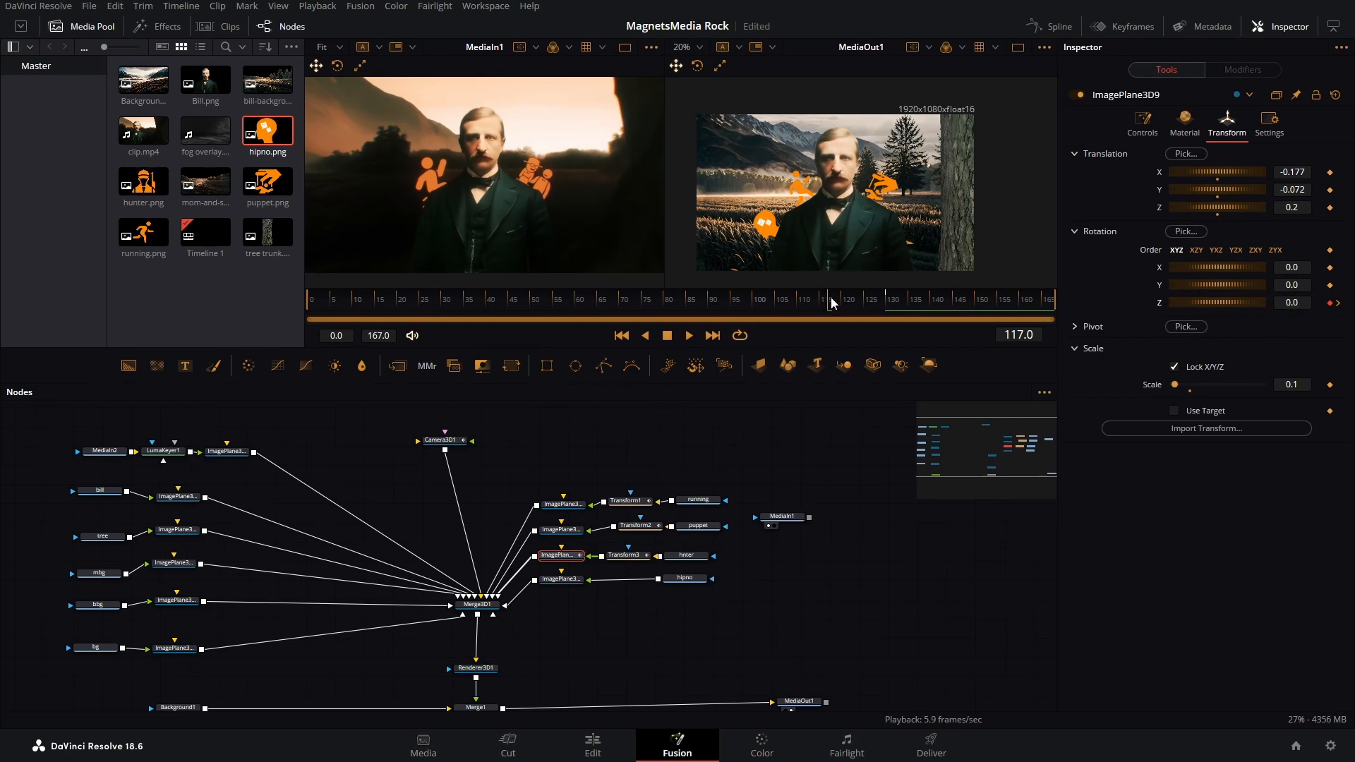
drag(833, 304, 888, 308)
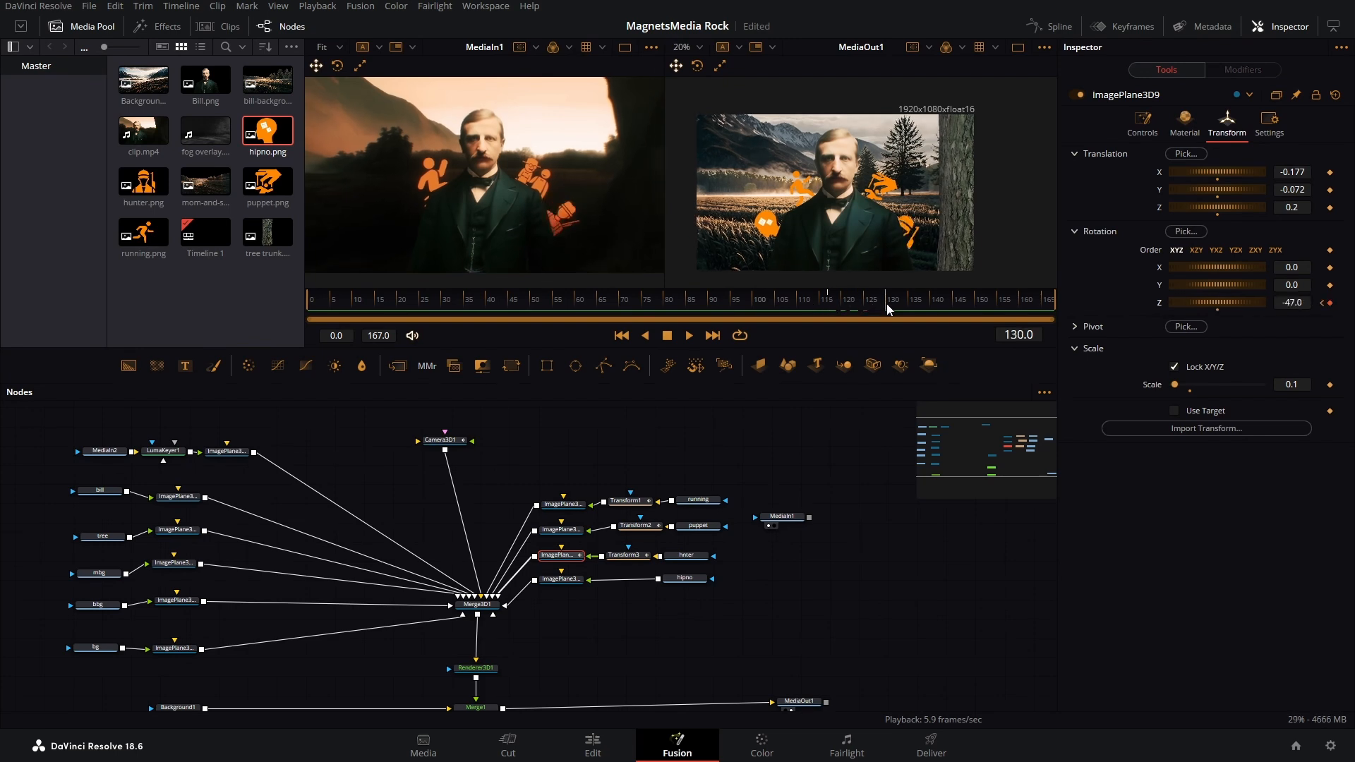
Set Transform3's center X to 0.351 at the frame 117 keyframe and preview the hunter's rise to frame 130.
click(625, 554)
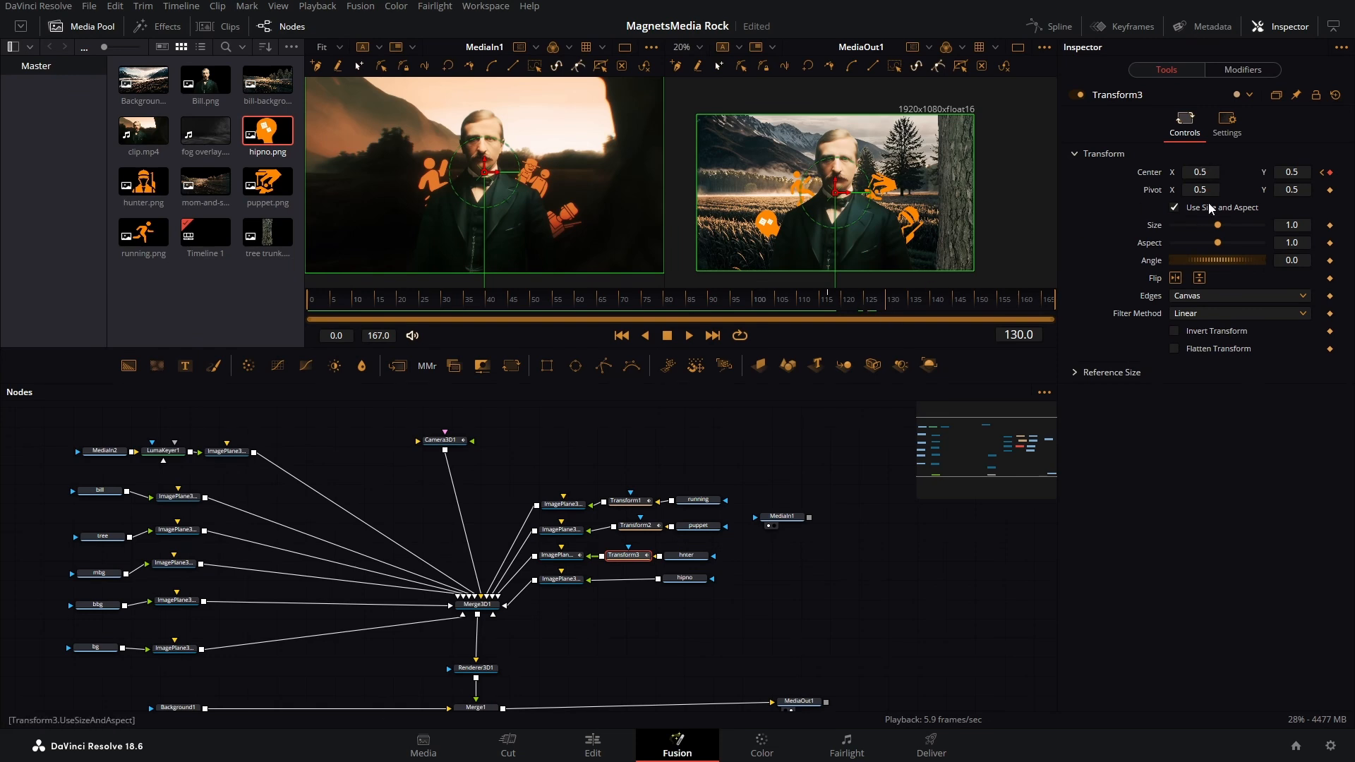
click(833, 304)
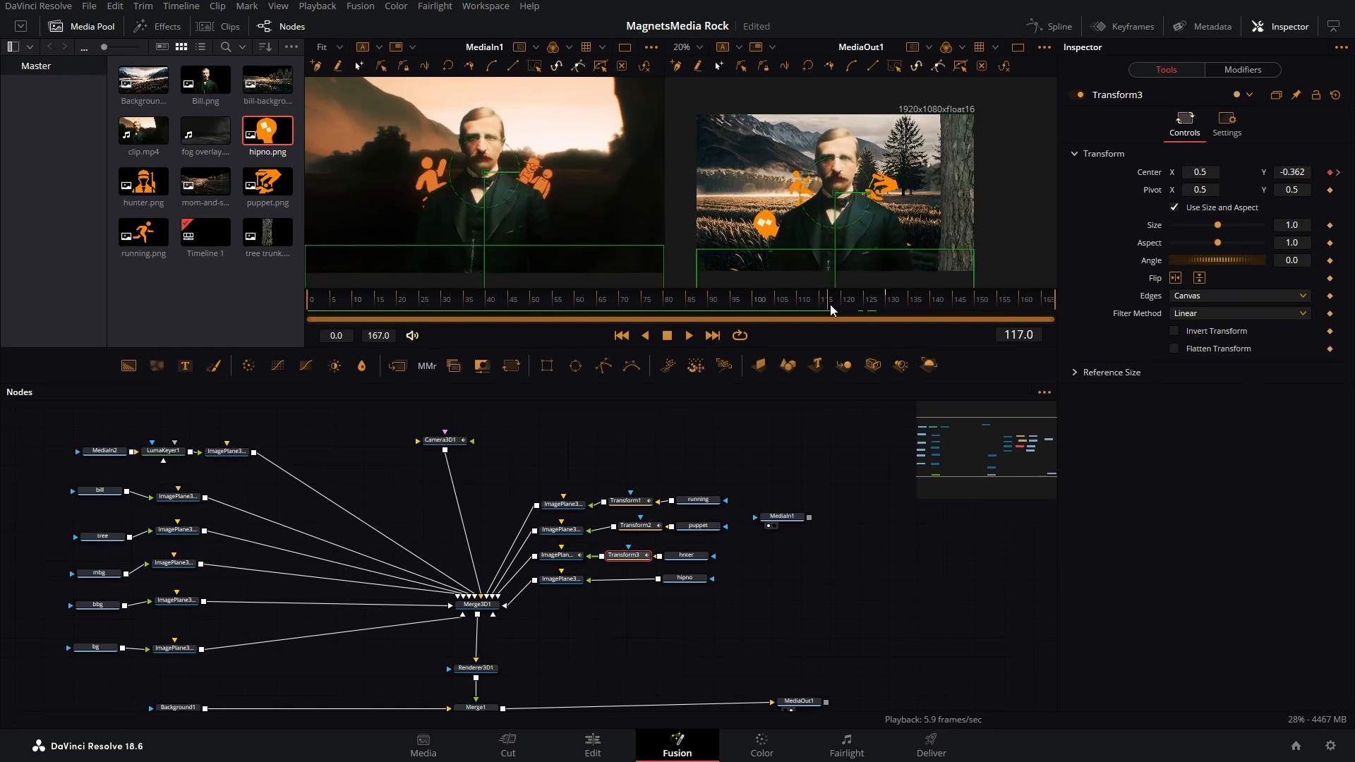
click(1197, 172)
text(0.35)
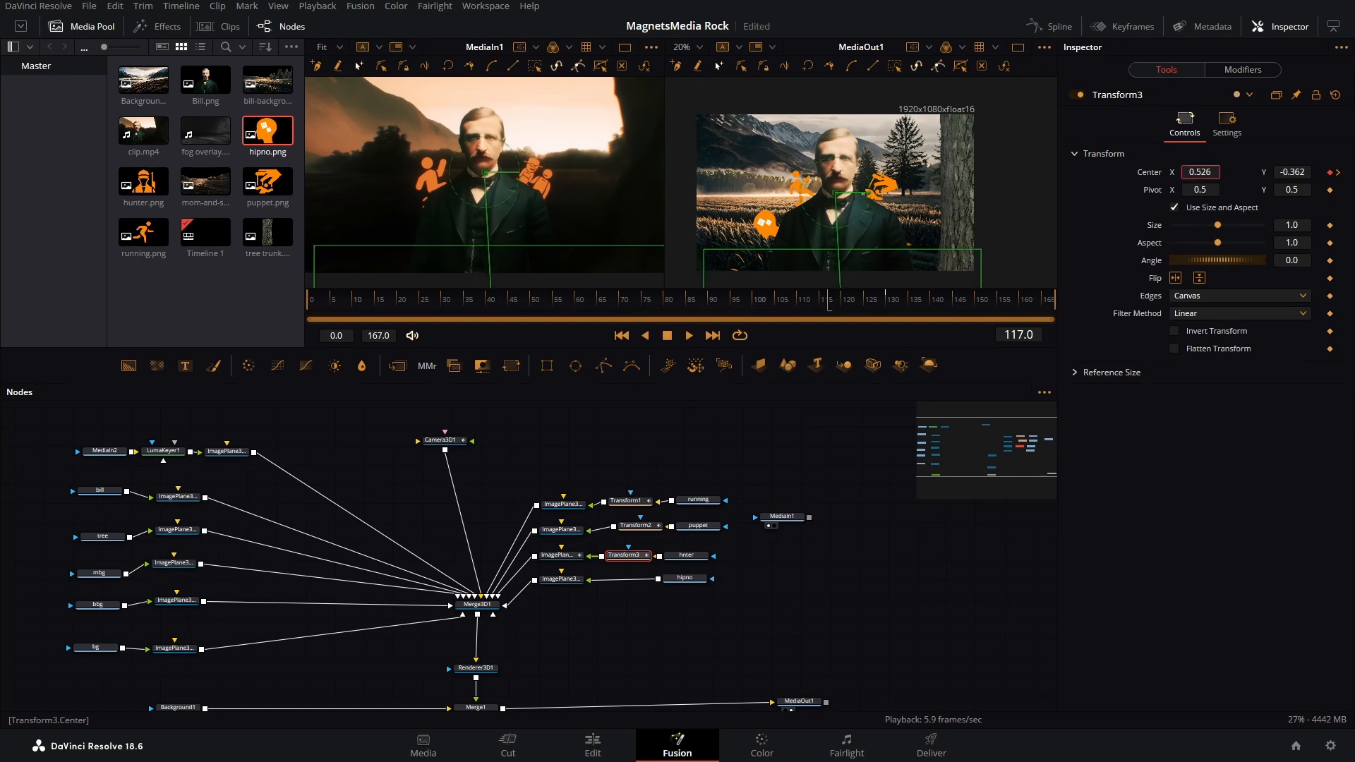
key(Return)
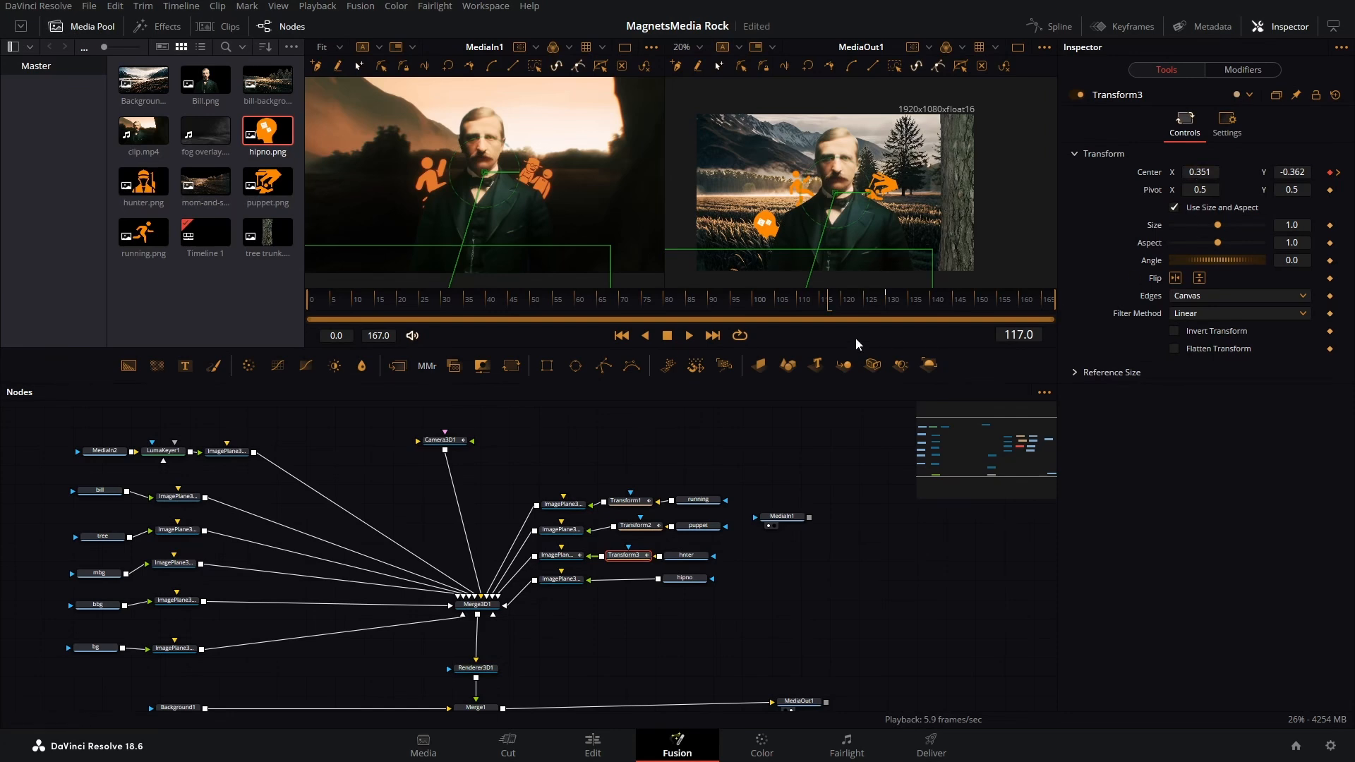
drag(829, 306, 892, 307)
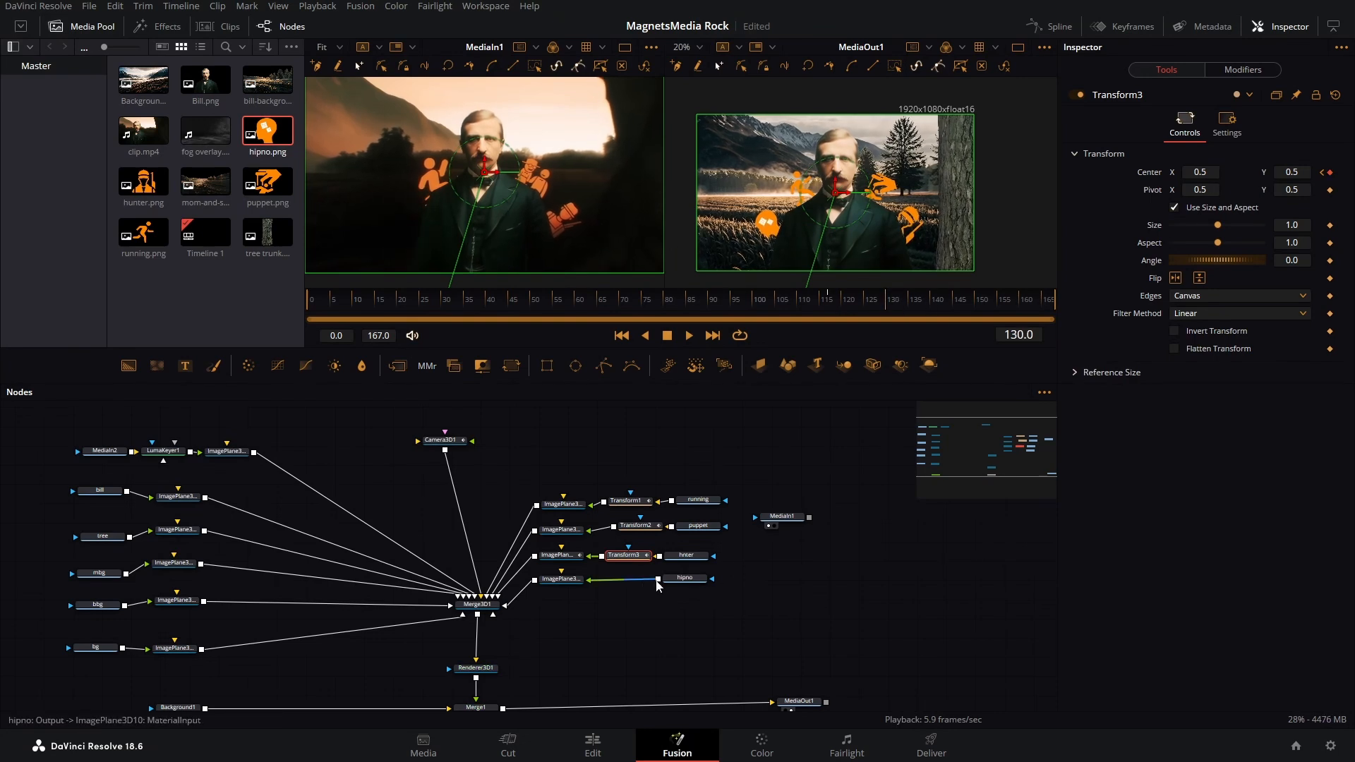
Move the hipno node away from its image plane and insert a Transform node after it.
click(695, 581)
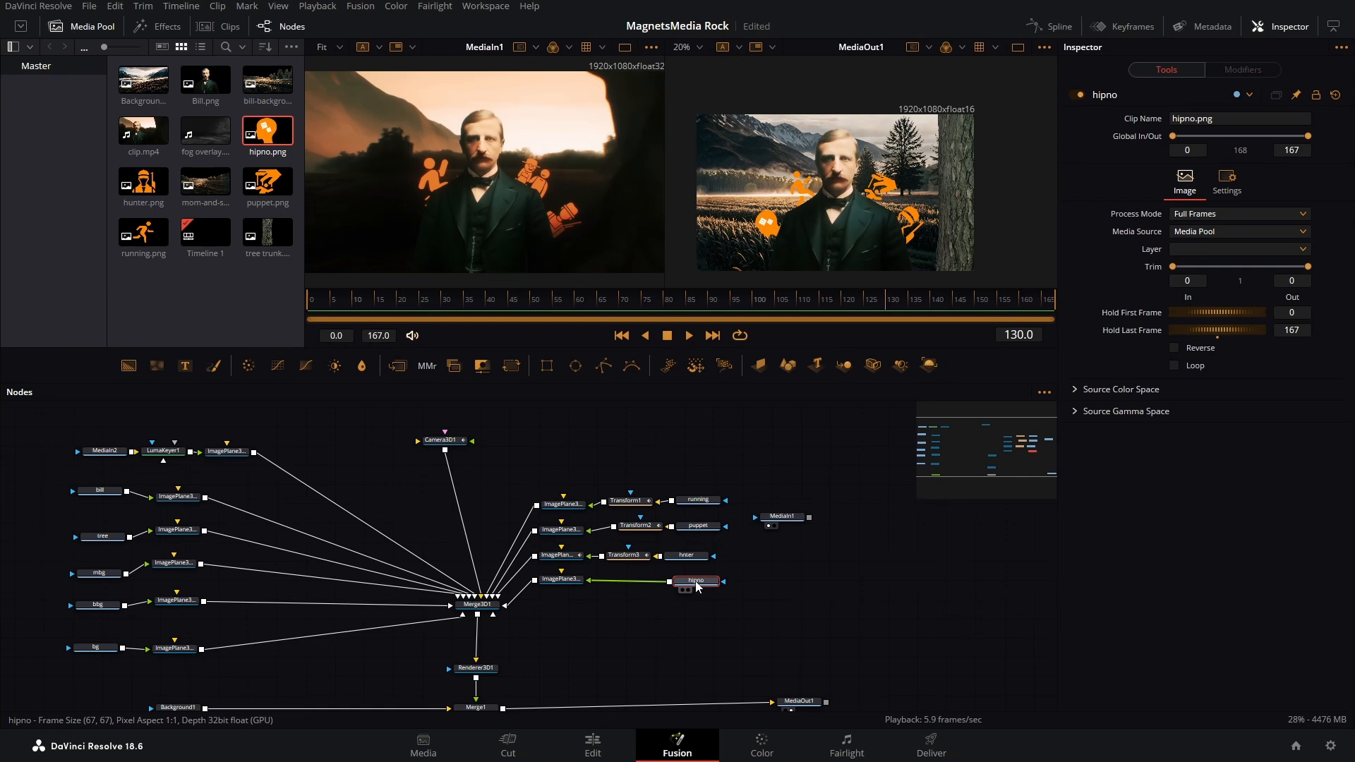
key(shift+space)
text(trans)
key(Return)
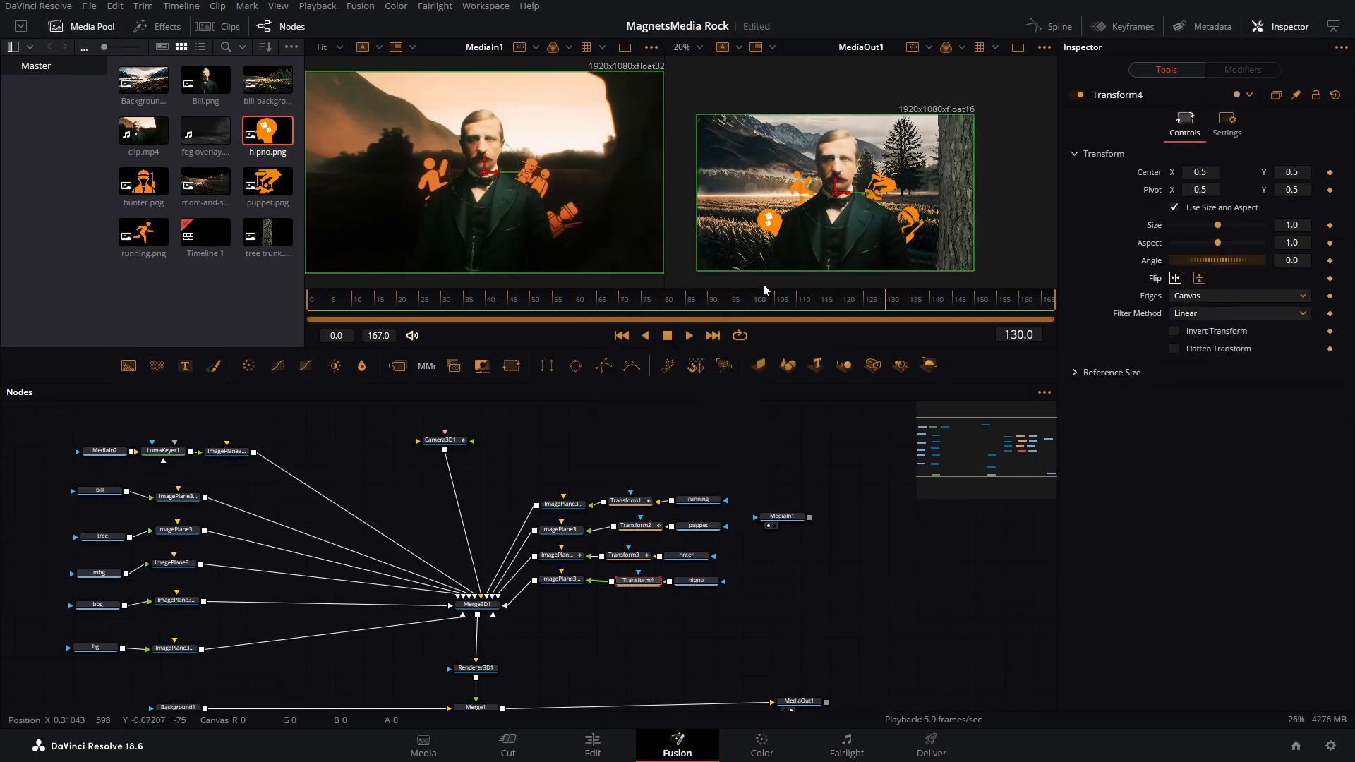
Keyframe Transform4's center at frames 130 and 145, and return to frame 130.
click(1330, 172)
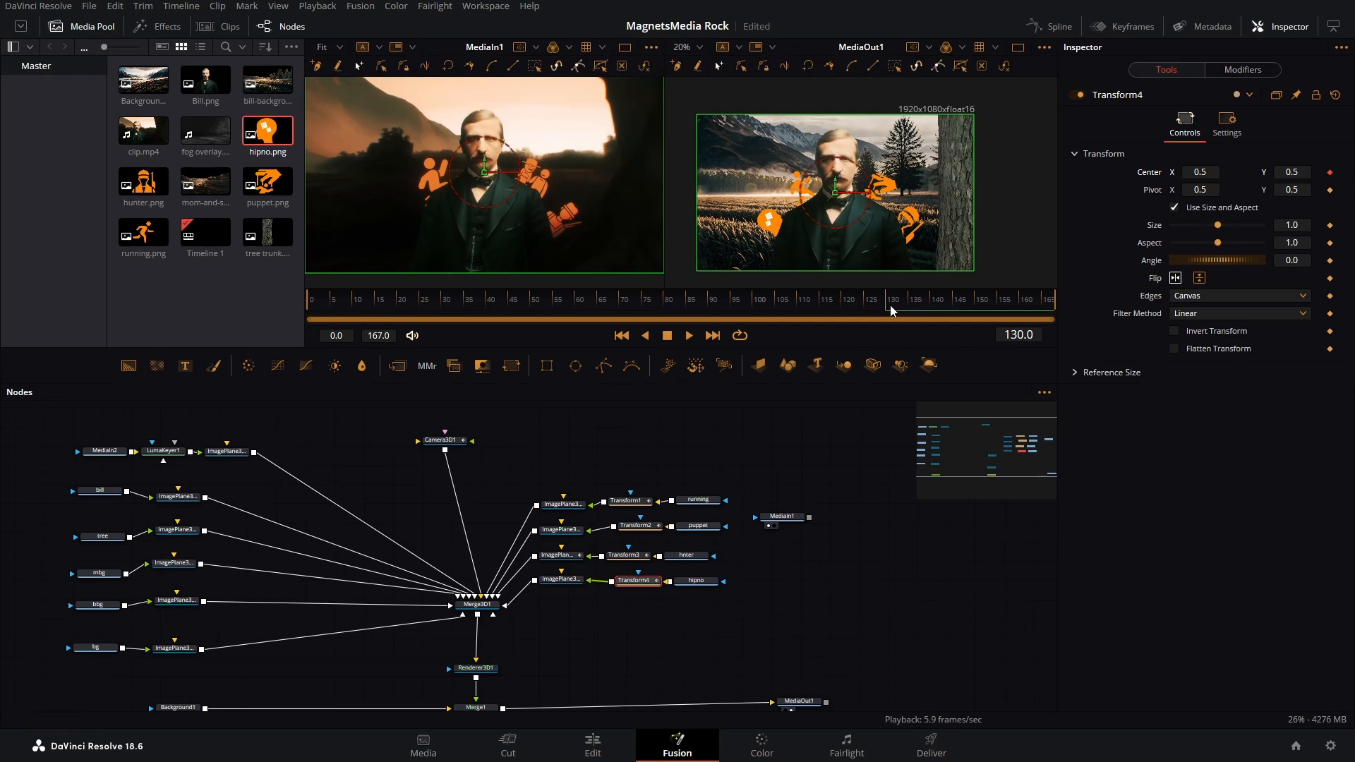
drag(889, 309, 961, 302)
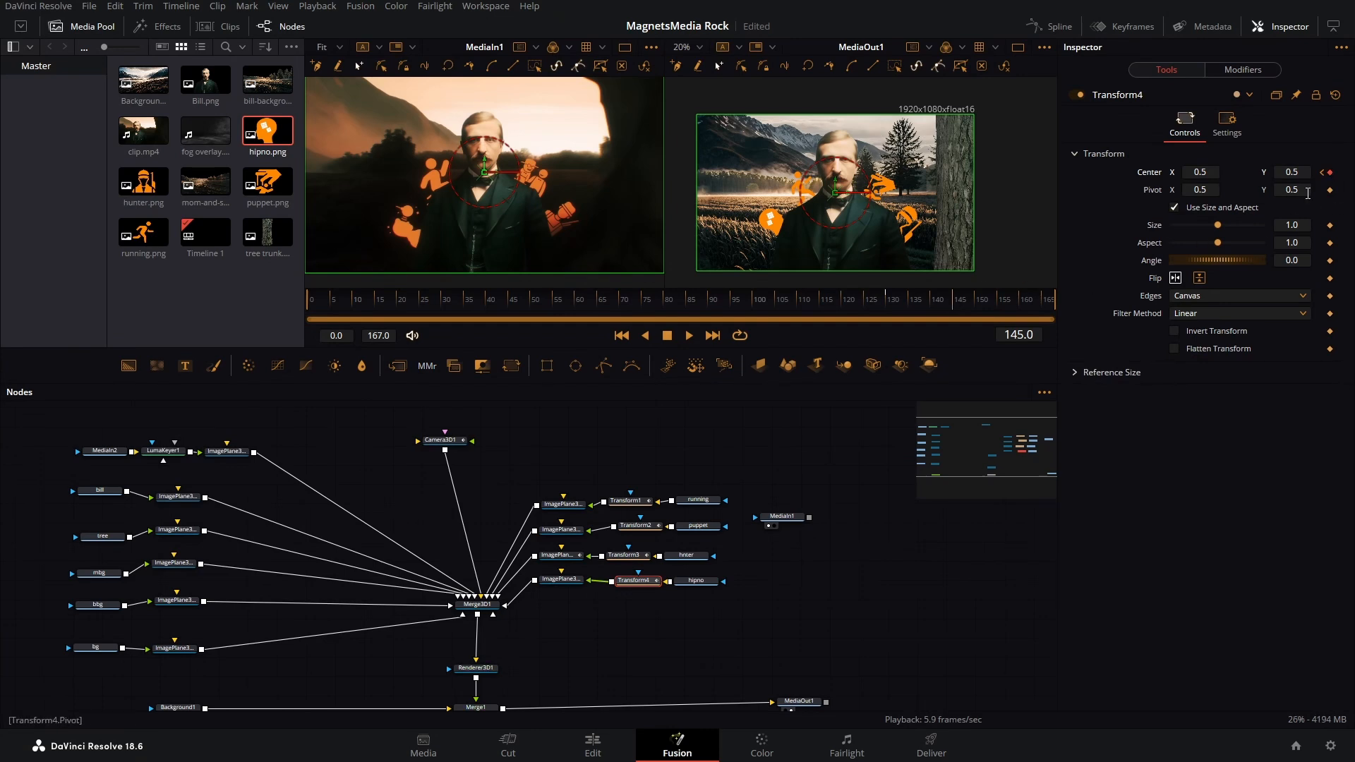
drag(896, 298, 888, 300)
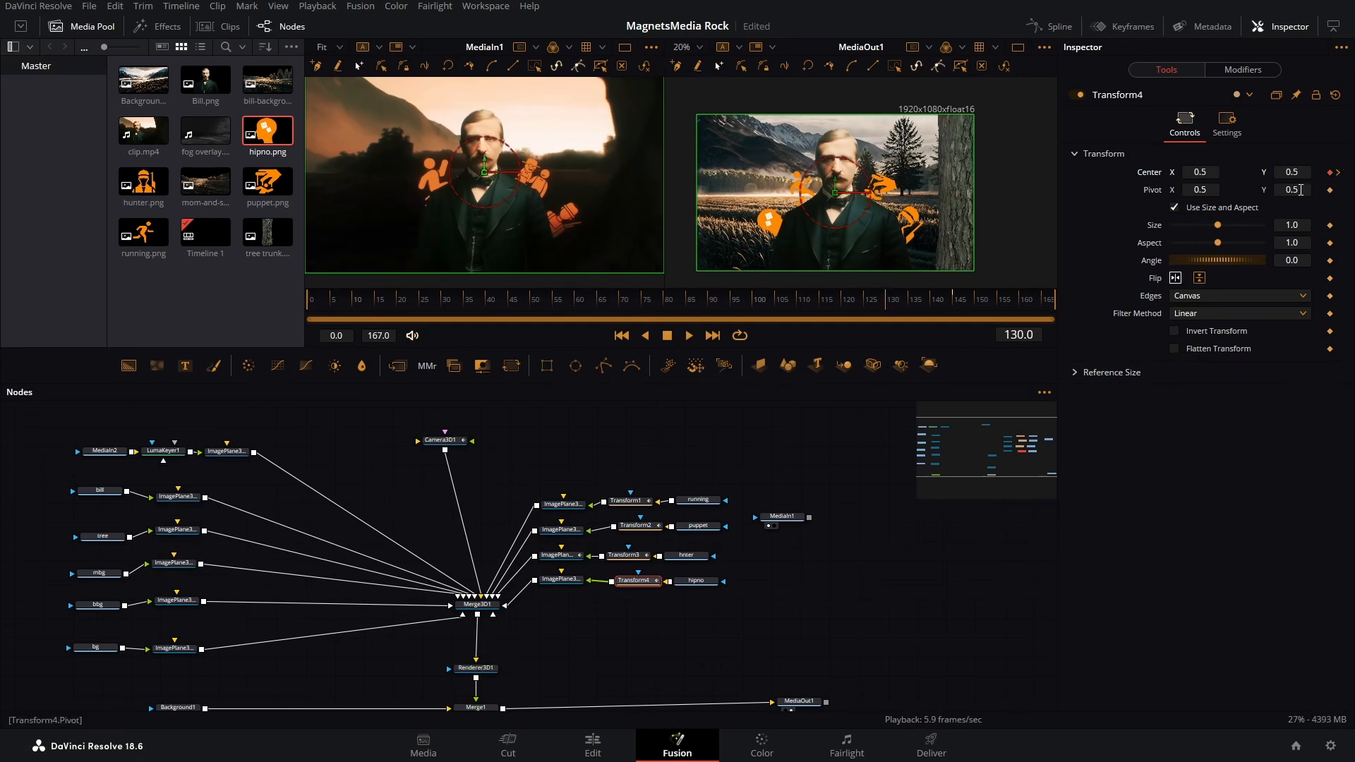
drag(1193, 173, 1260, 173)
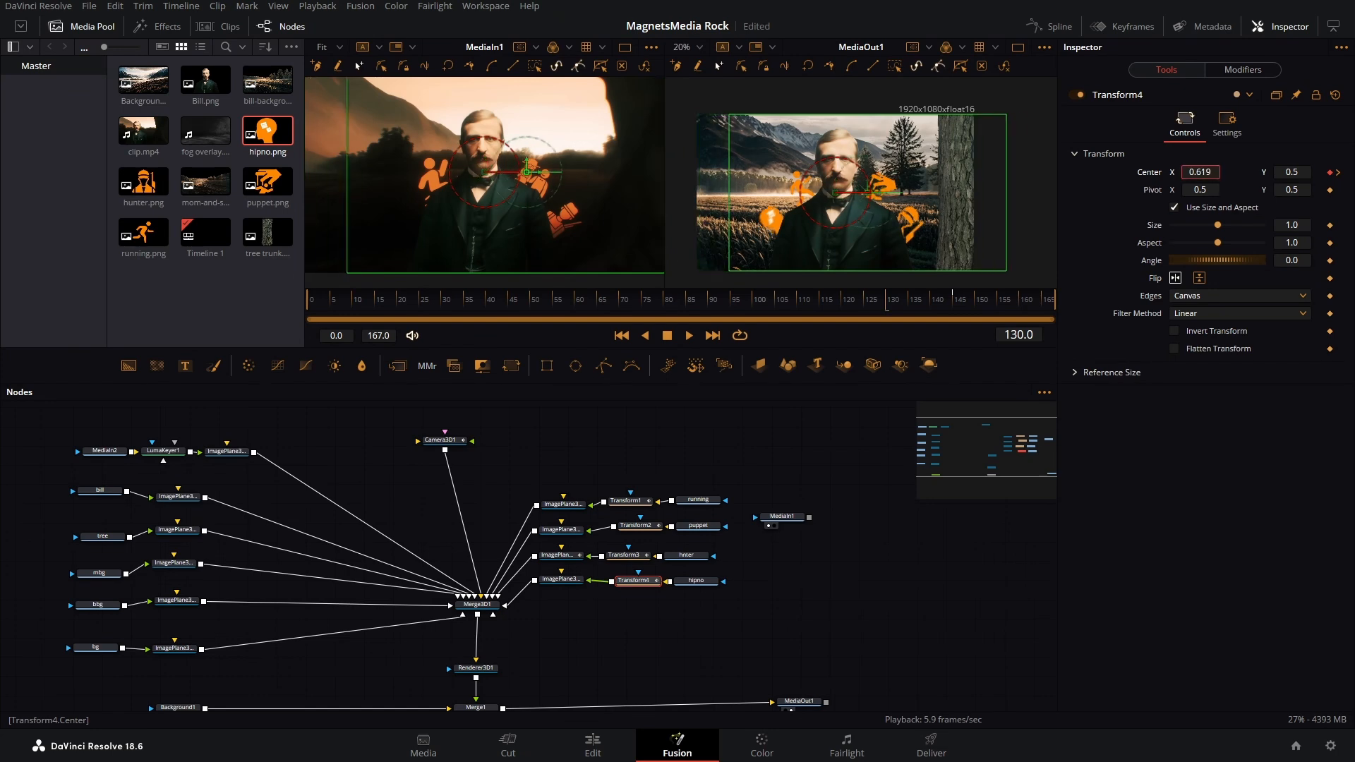
drag(1260, 173, 1349, 175)
key(ctrl+z)
Set Transform4's center Y to -0.599 at frame 130 and preview the hipno icon's rise to frame 145.
drag(1292, 173, 668, 217)
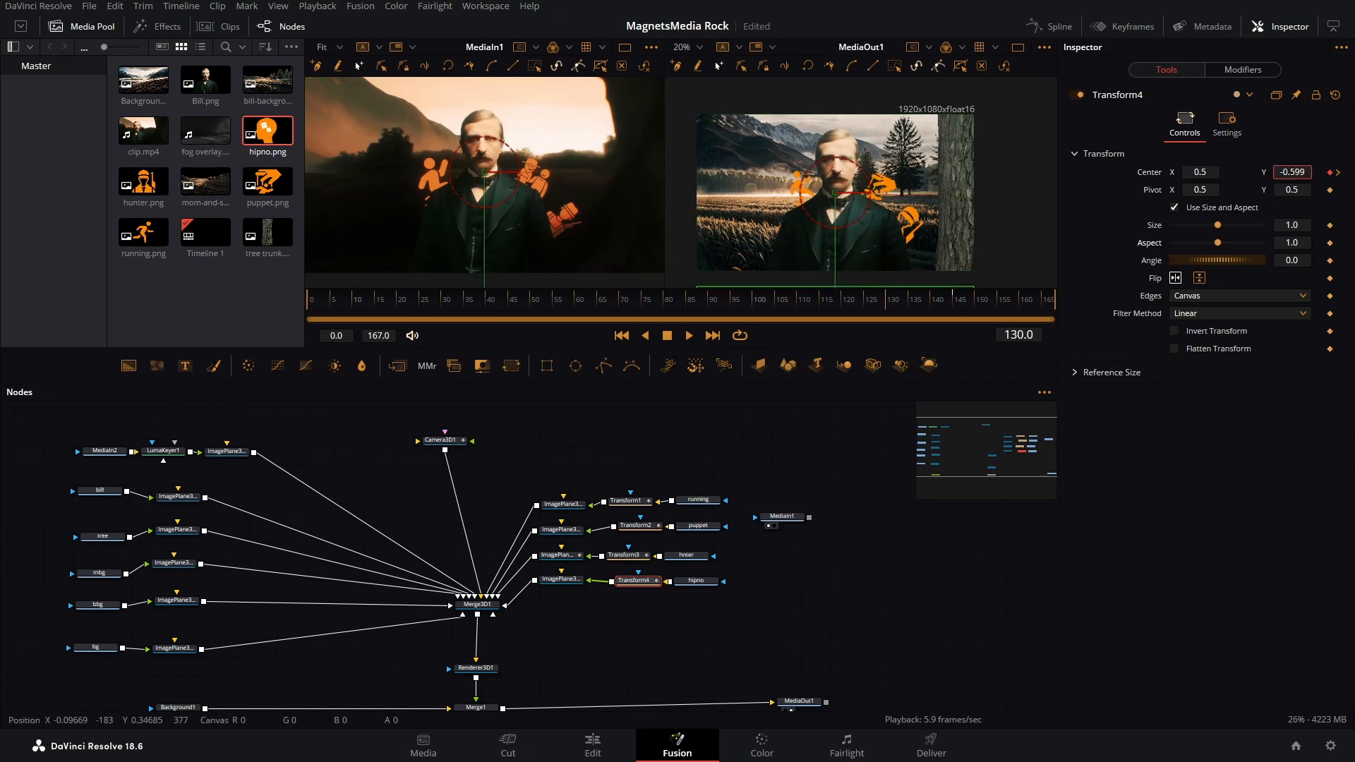
drag(882, 305, 957, 308)
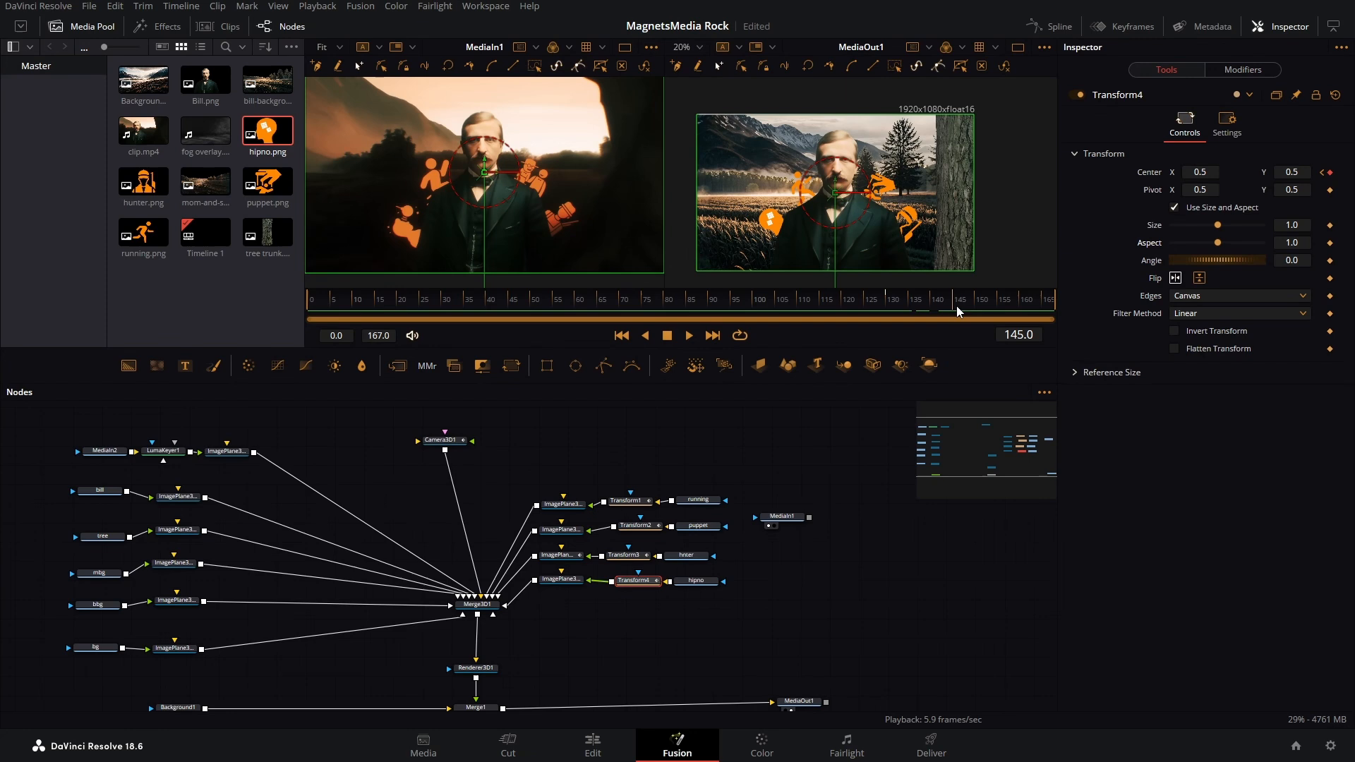
Keyframe the hipno image plane's Z rotation at frame 145 and at Transform4's frame 130 keyframe.
click(560, 582)
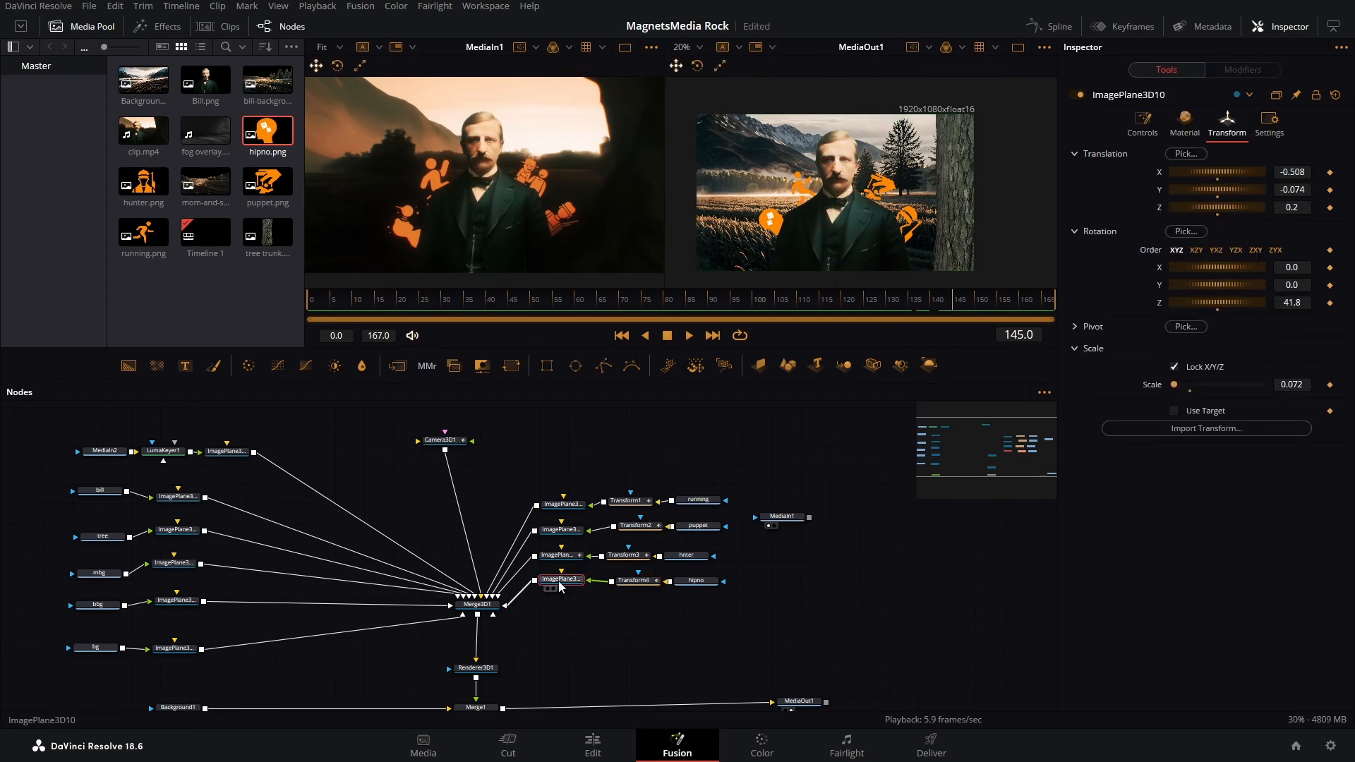
click(1330, 303)
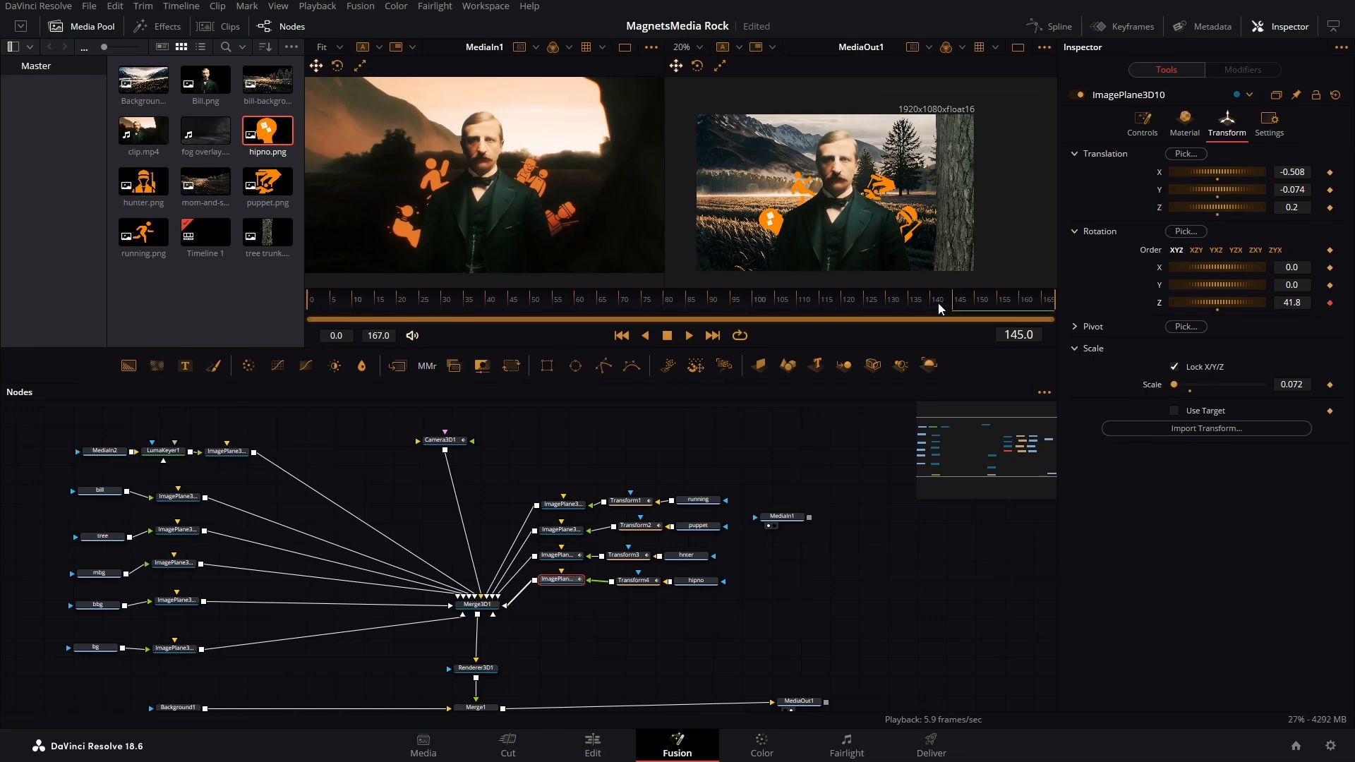
click(632, 585)
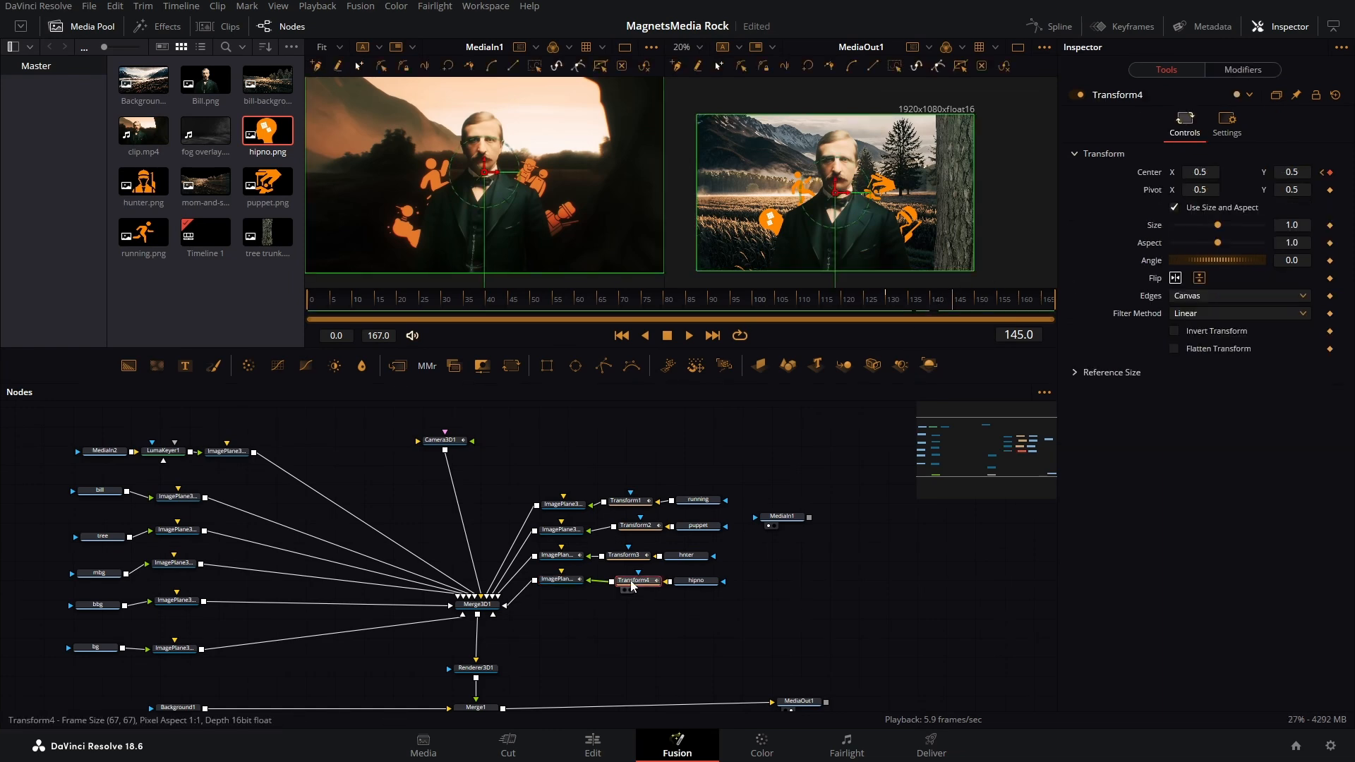
click(886, 305)
click(567, 580)
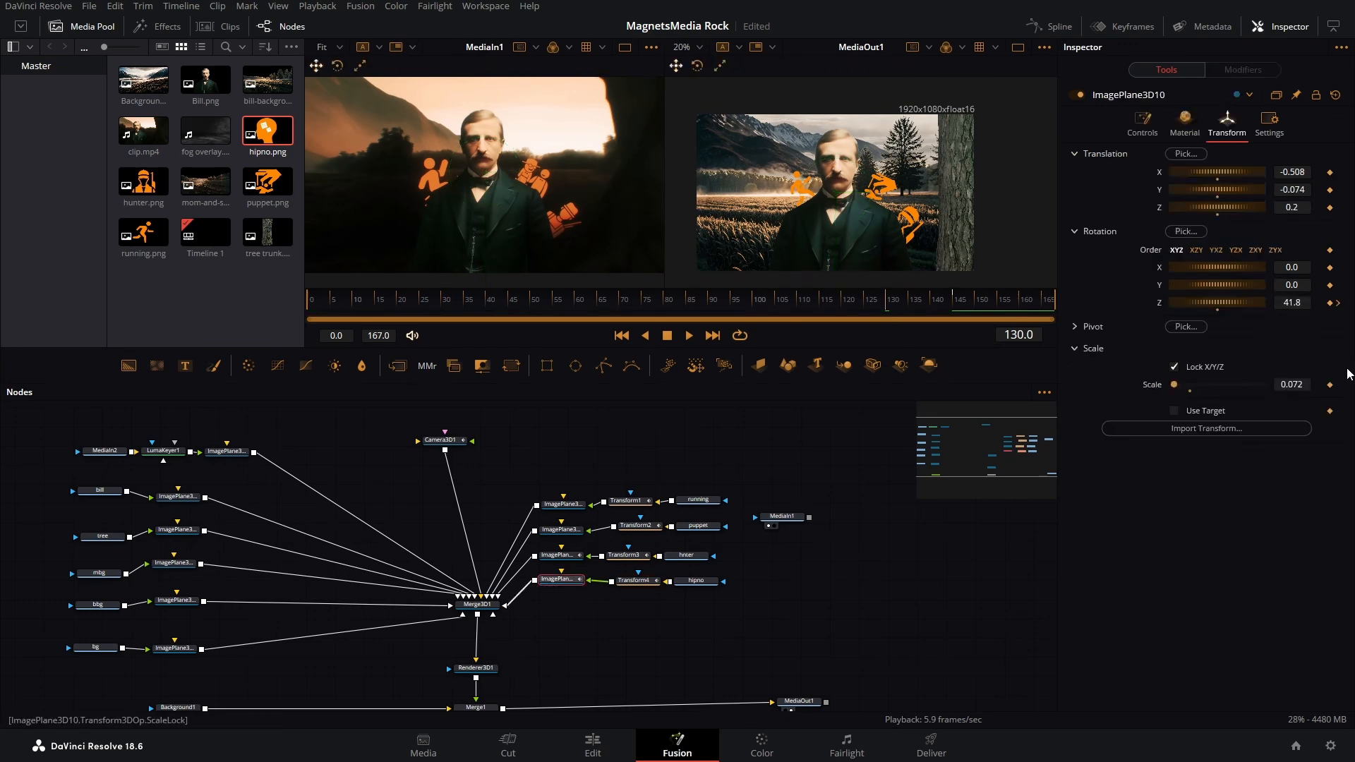
mouse_move(895, 301)
mouse_down()
mouse_move(938, 304)
mouse_move(892, 301)
mouse_up()
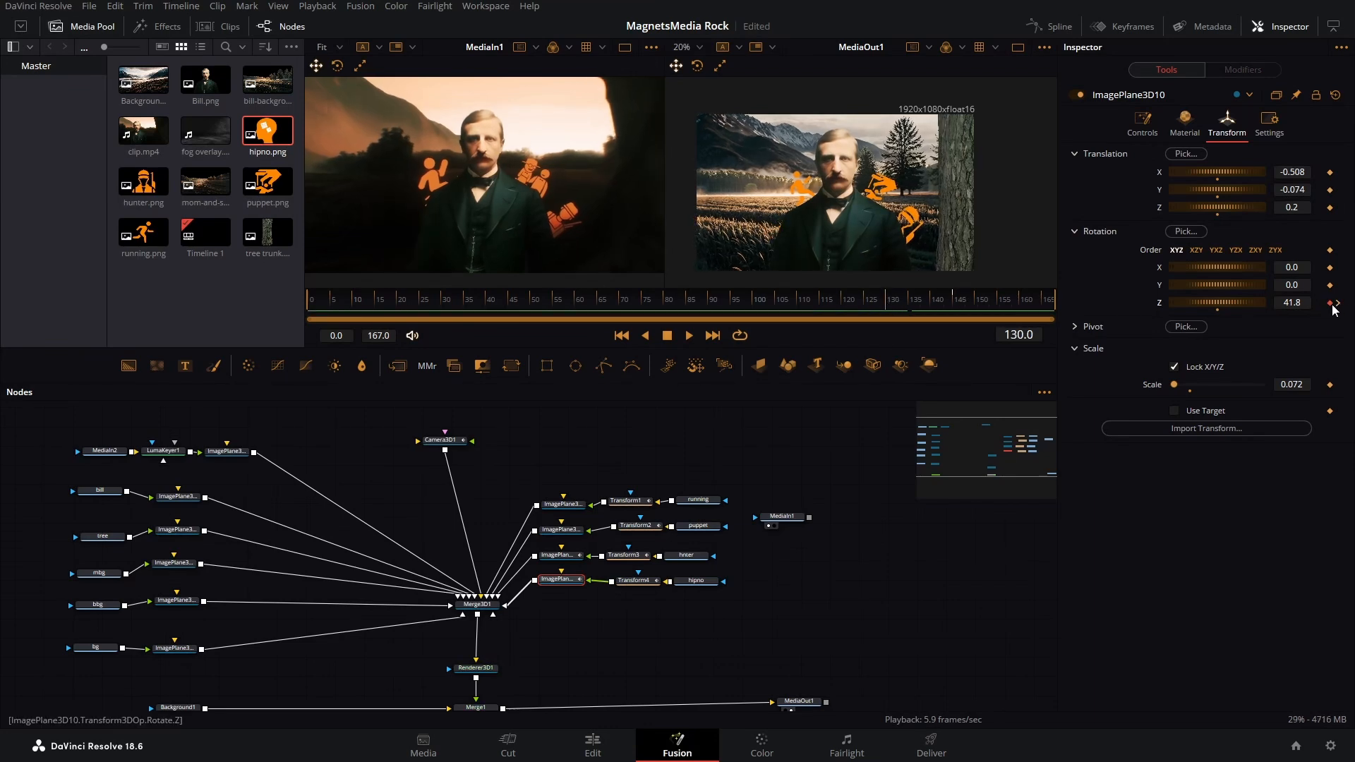
Set the hipno image plane's Z rotation to 10.5 at frame 130 and preview the rotation up to frame 145.
drag(1304, 307, 1263, 307)
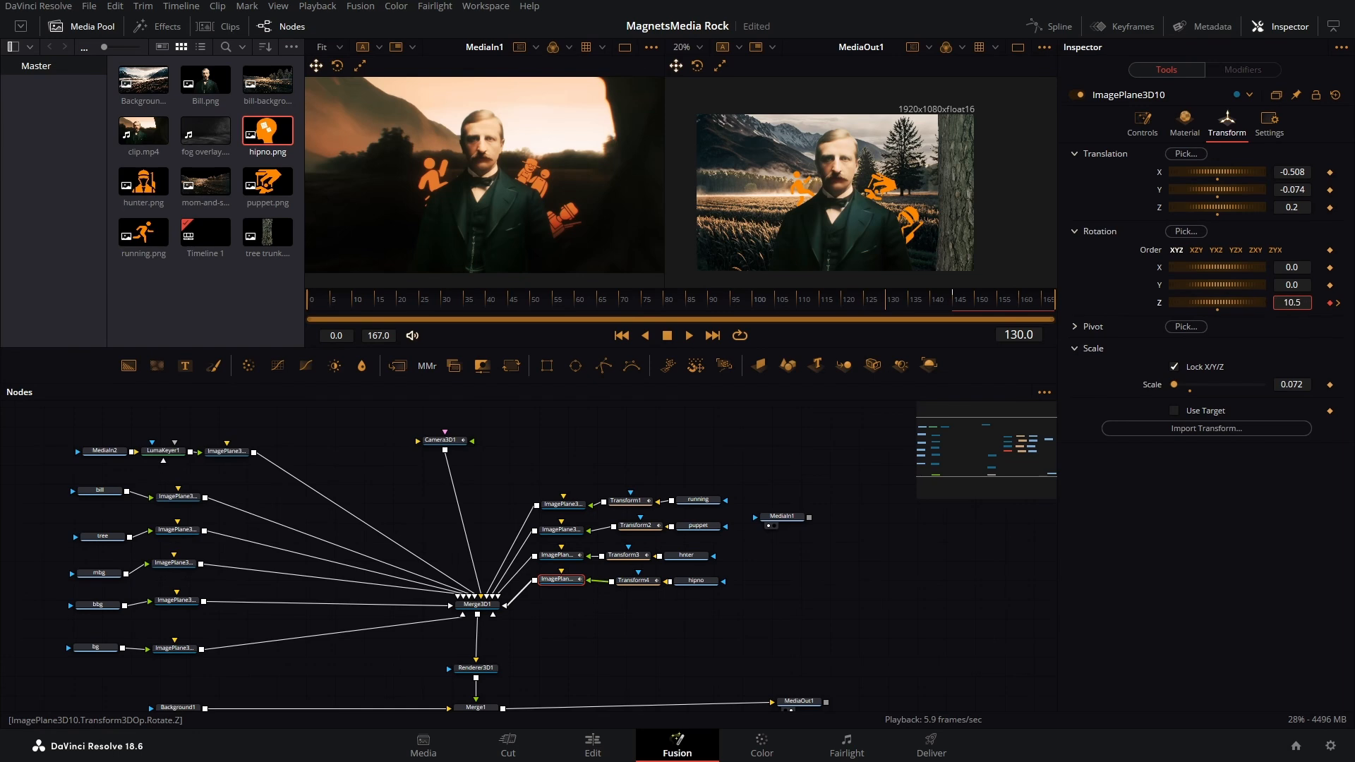
drag(891, 304, 956, 320)
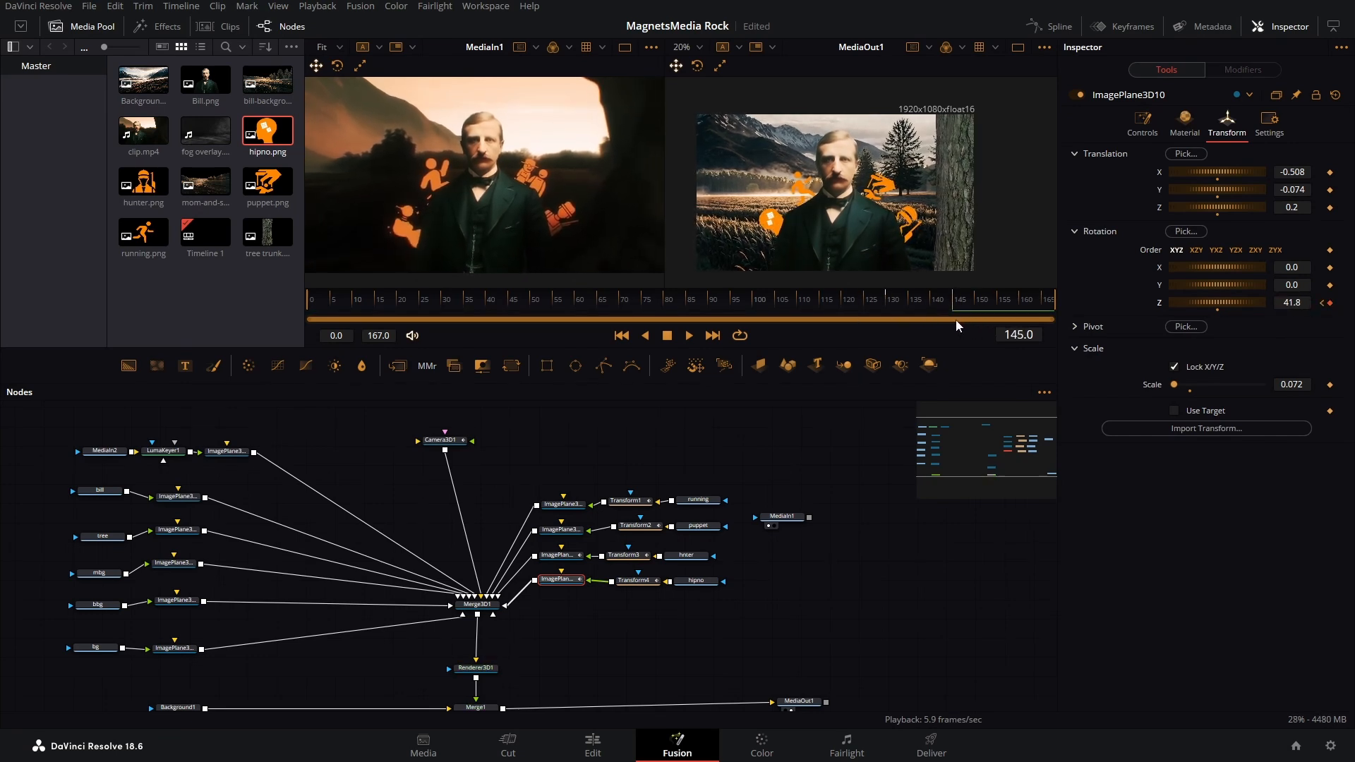
drag(1296, 170, 1296, 170)
drag(1293, 303, 1301, 302)
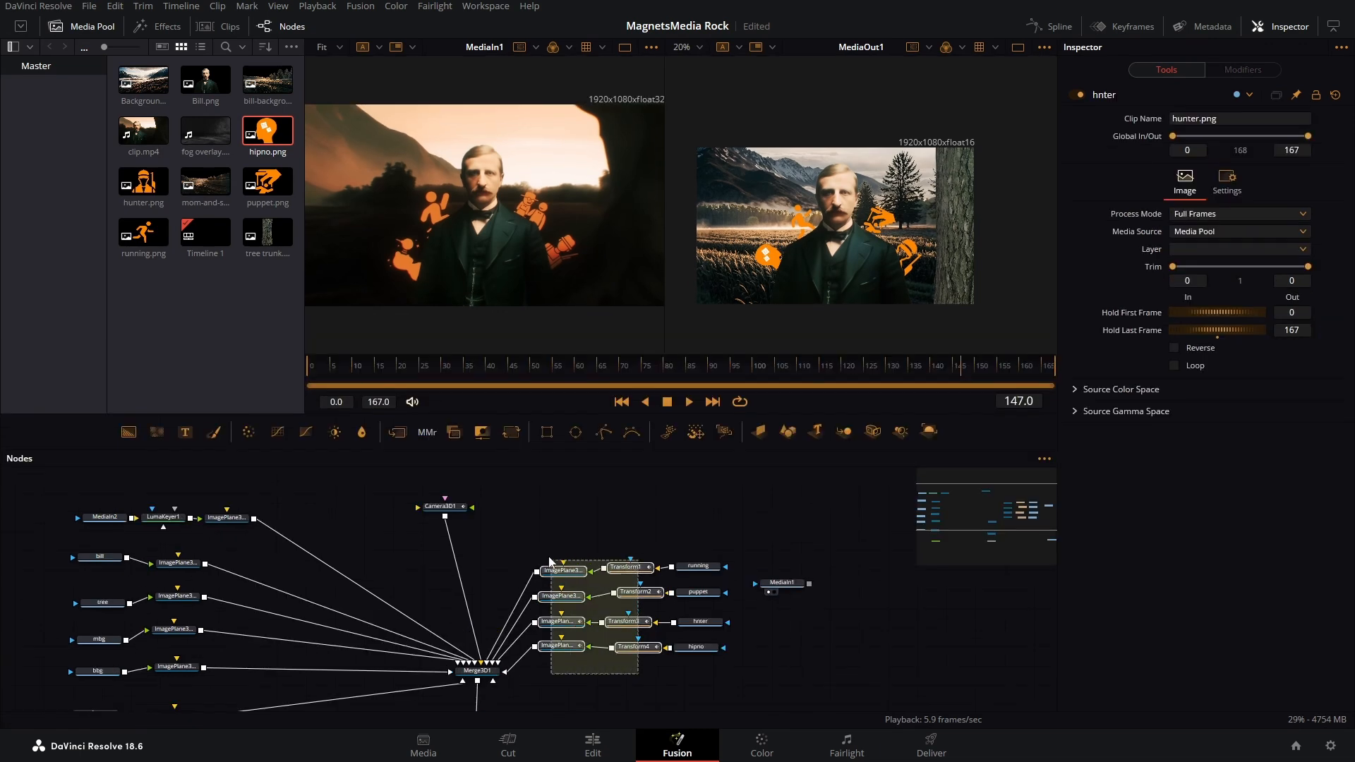
Smooth all spline keyframes of the four icons' image planes and Transform nodes, and close the spline editor.
drag(640, 675, 542, 544)
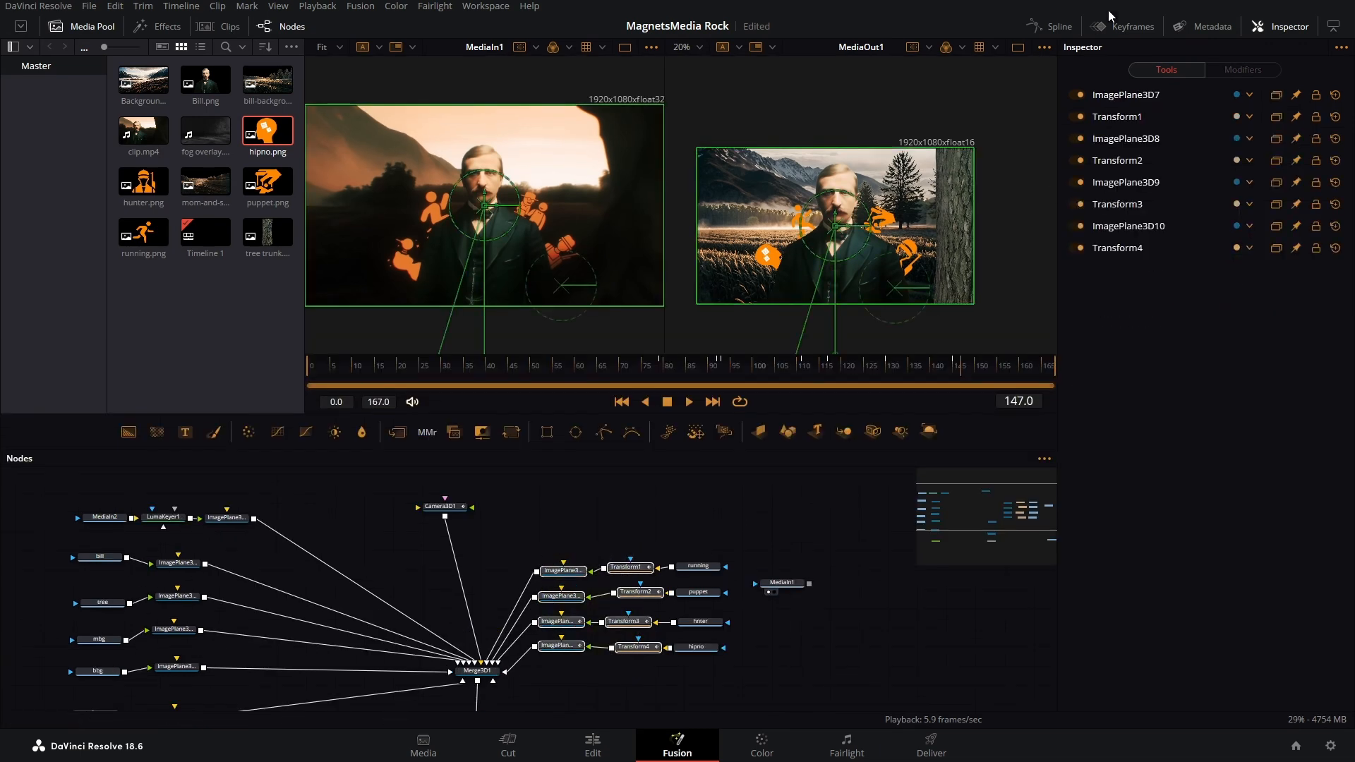
click(1056, 31)
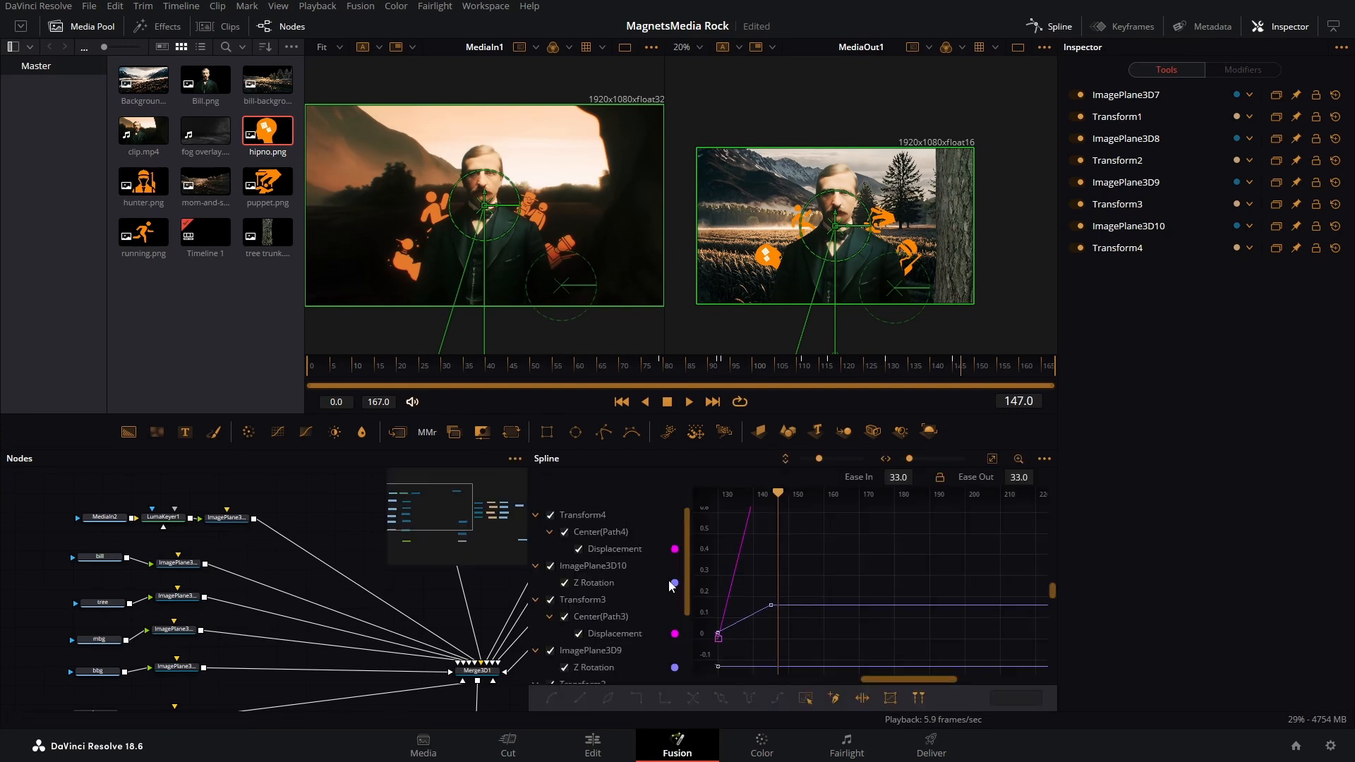
click(992, 459)
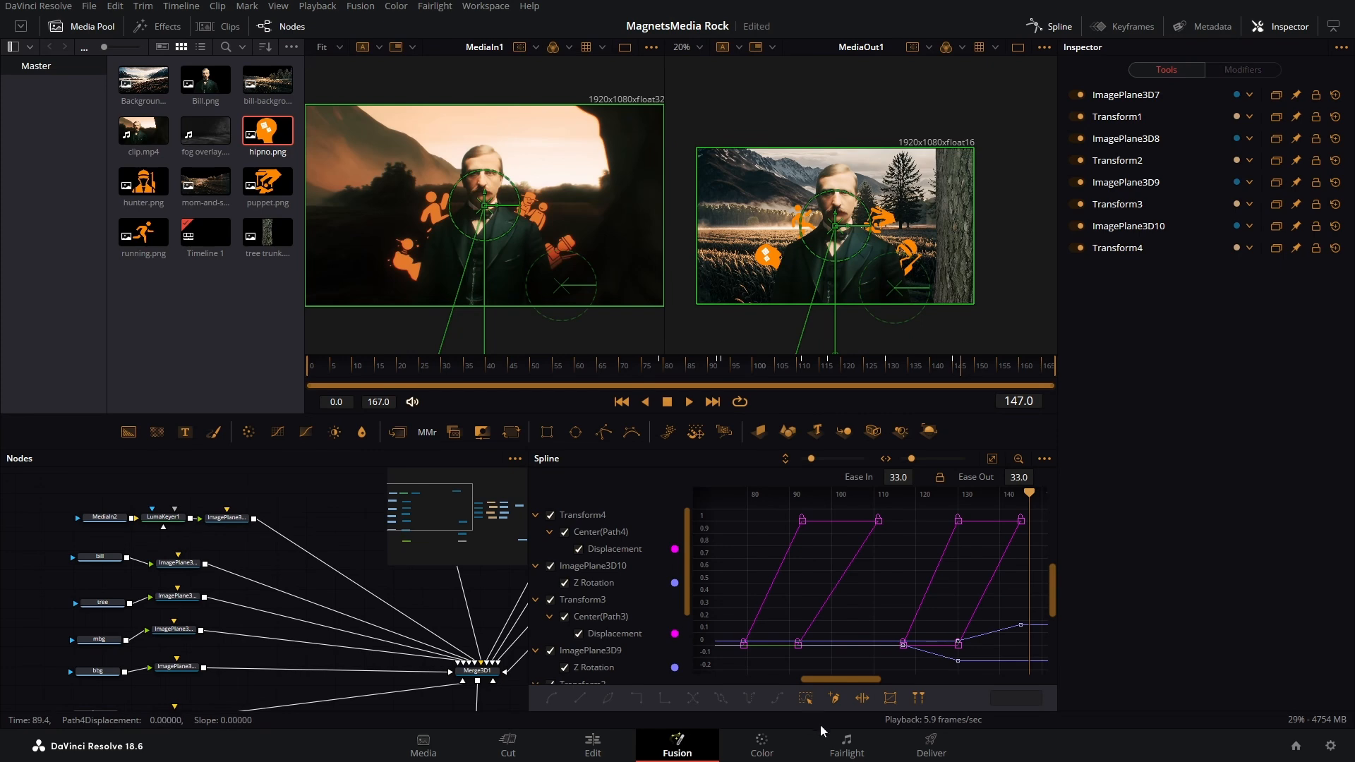
click(805, 698)
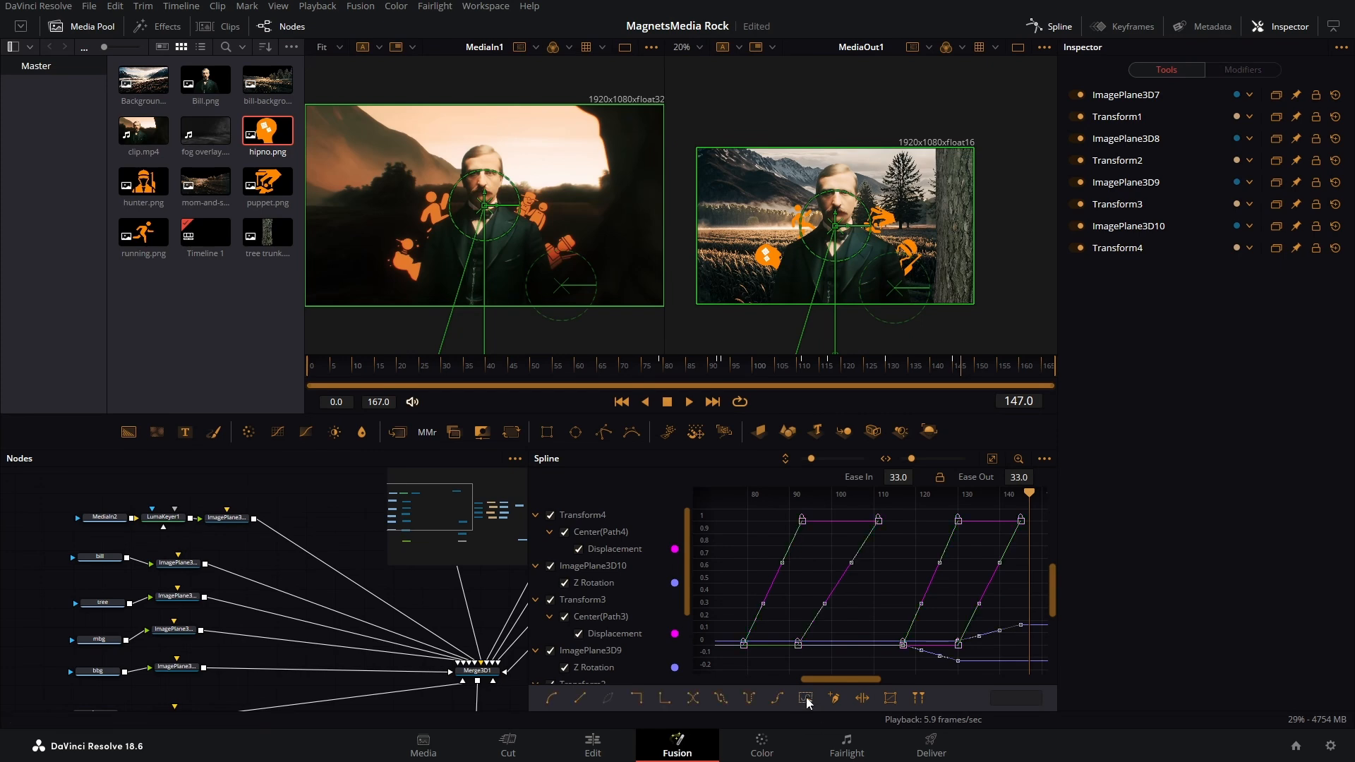
key(shift+s)
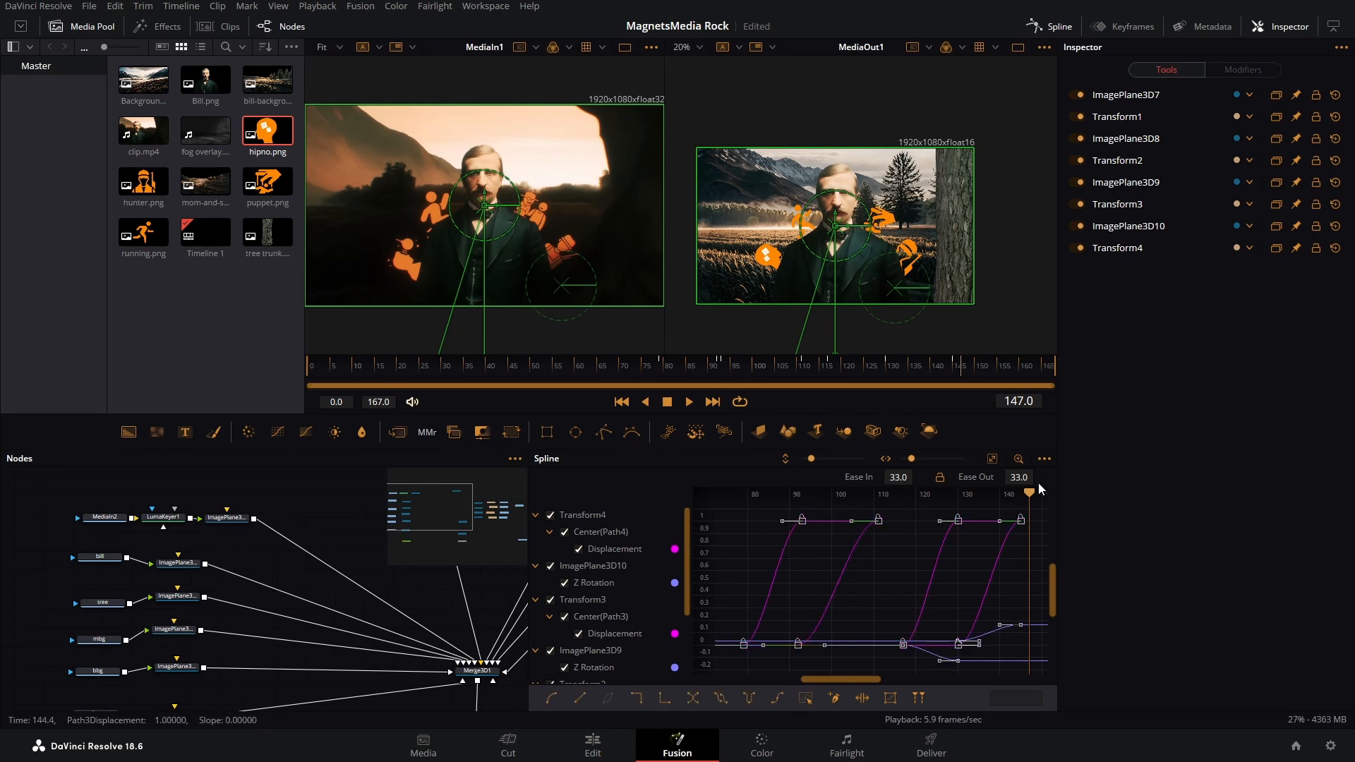
click(1061, 27)
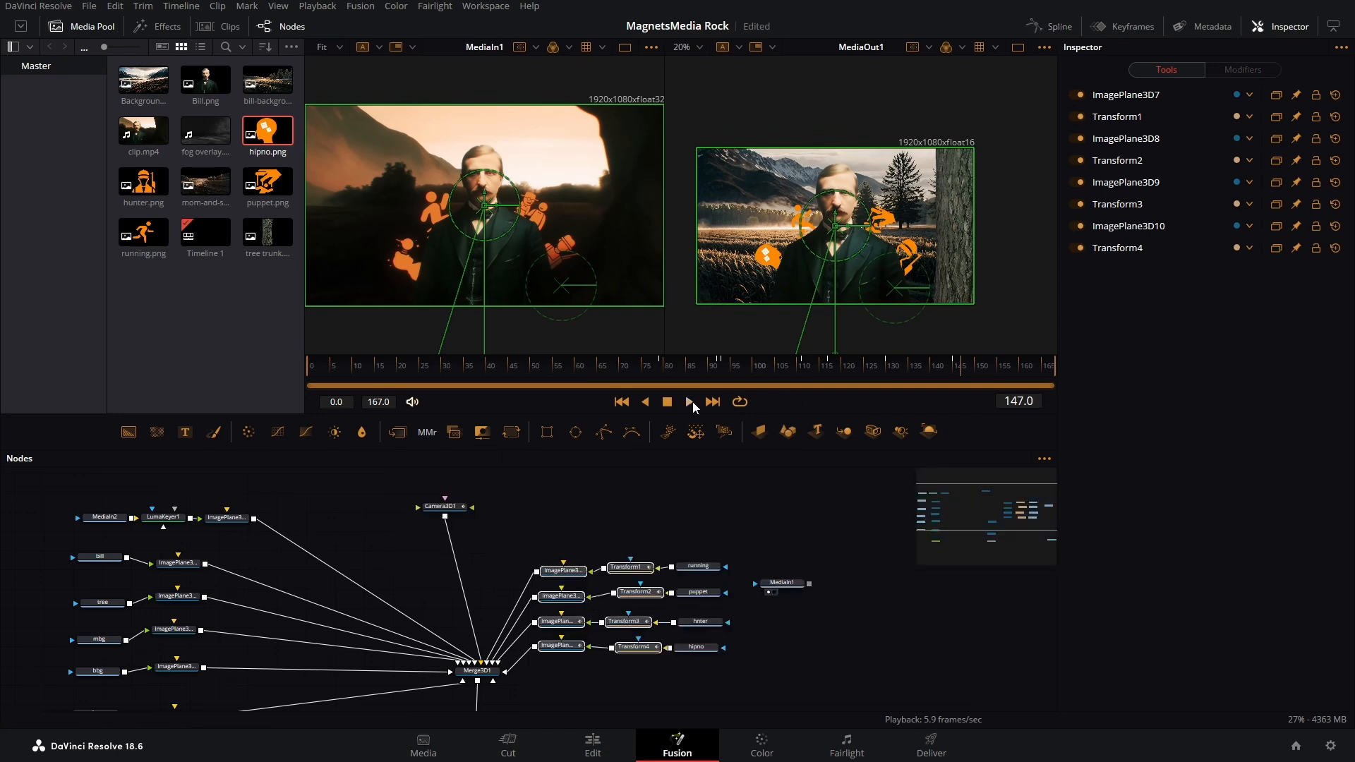
Play back the smoothed icon animation from frame 75 and return to frame 0.
drag(667, 369, 641, 378)
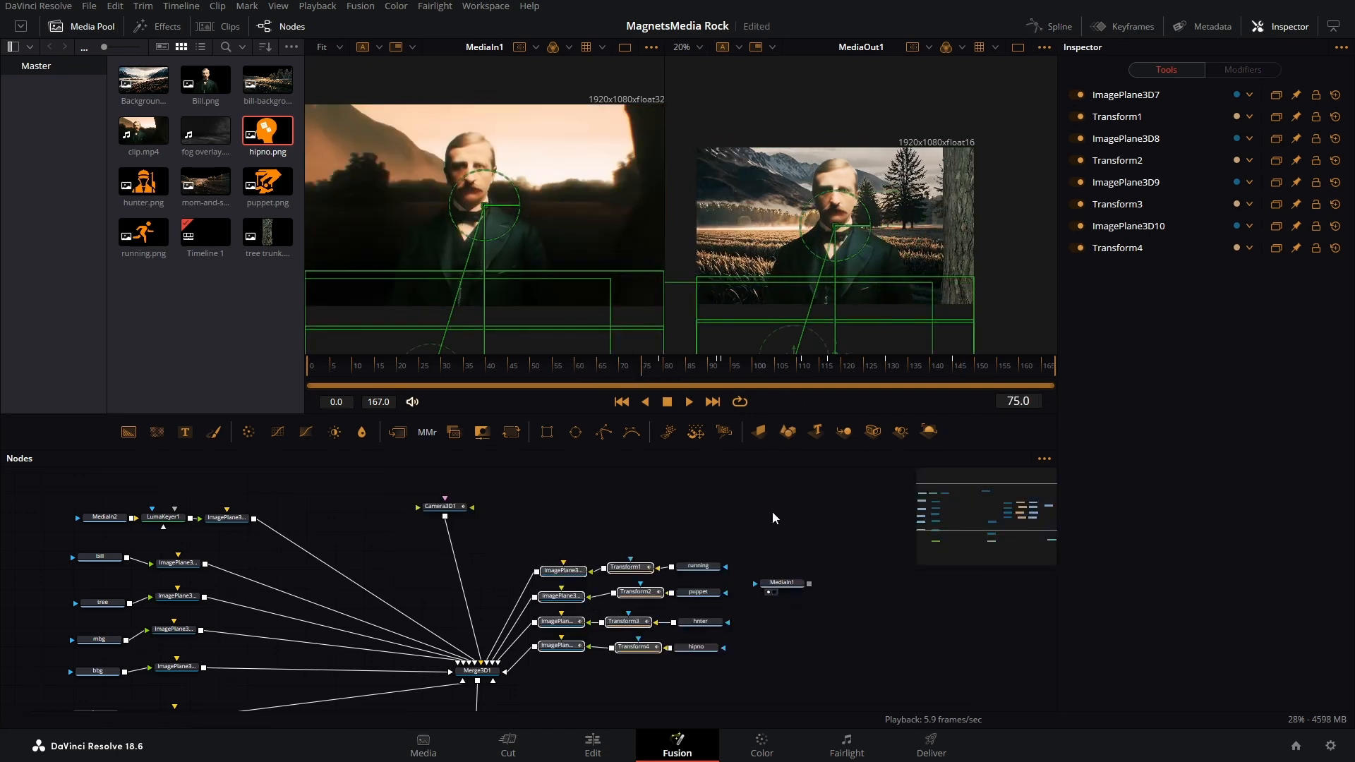
click(690, 402)
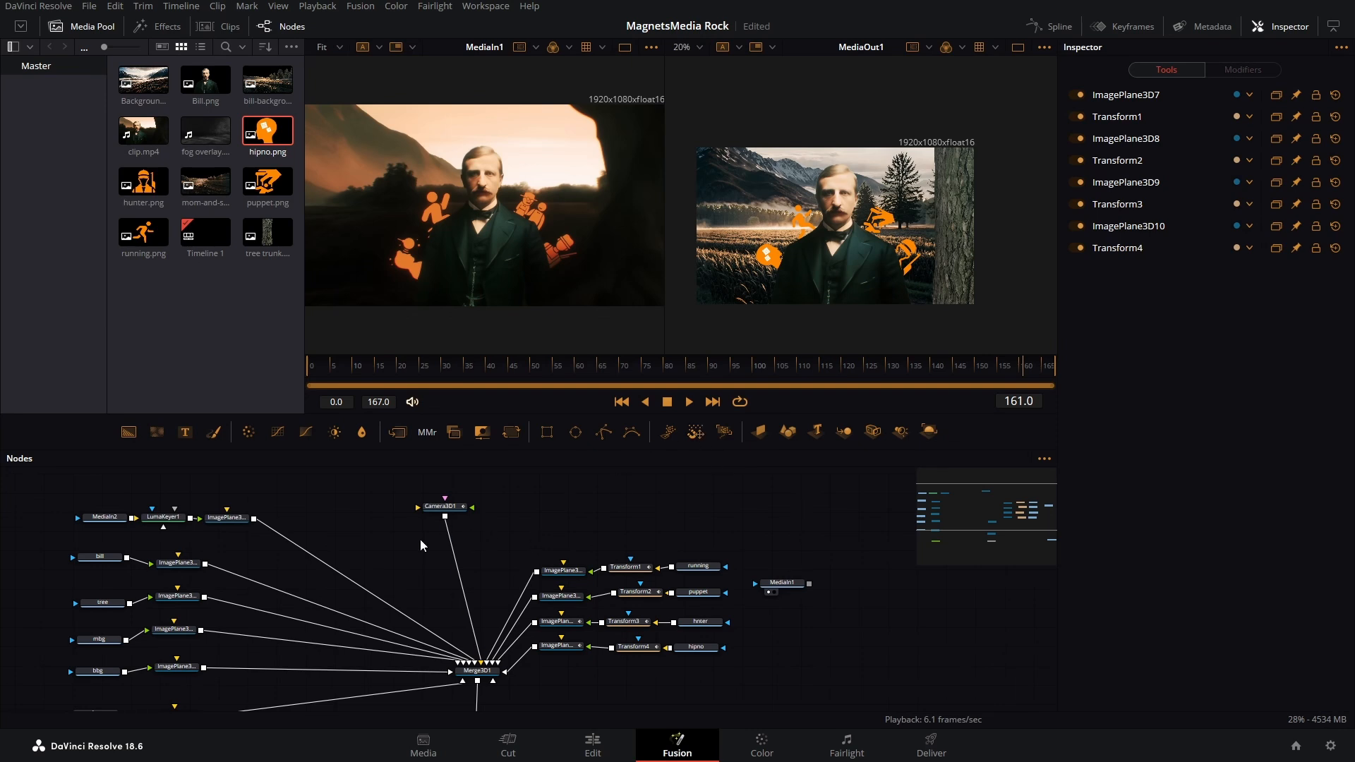
click(308, 369)
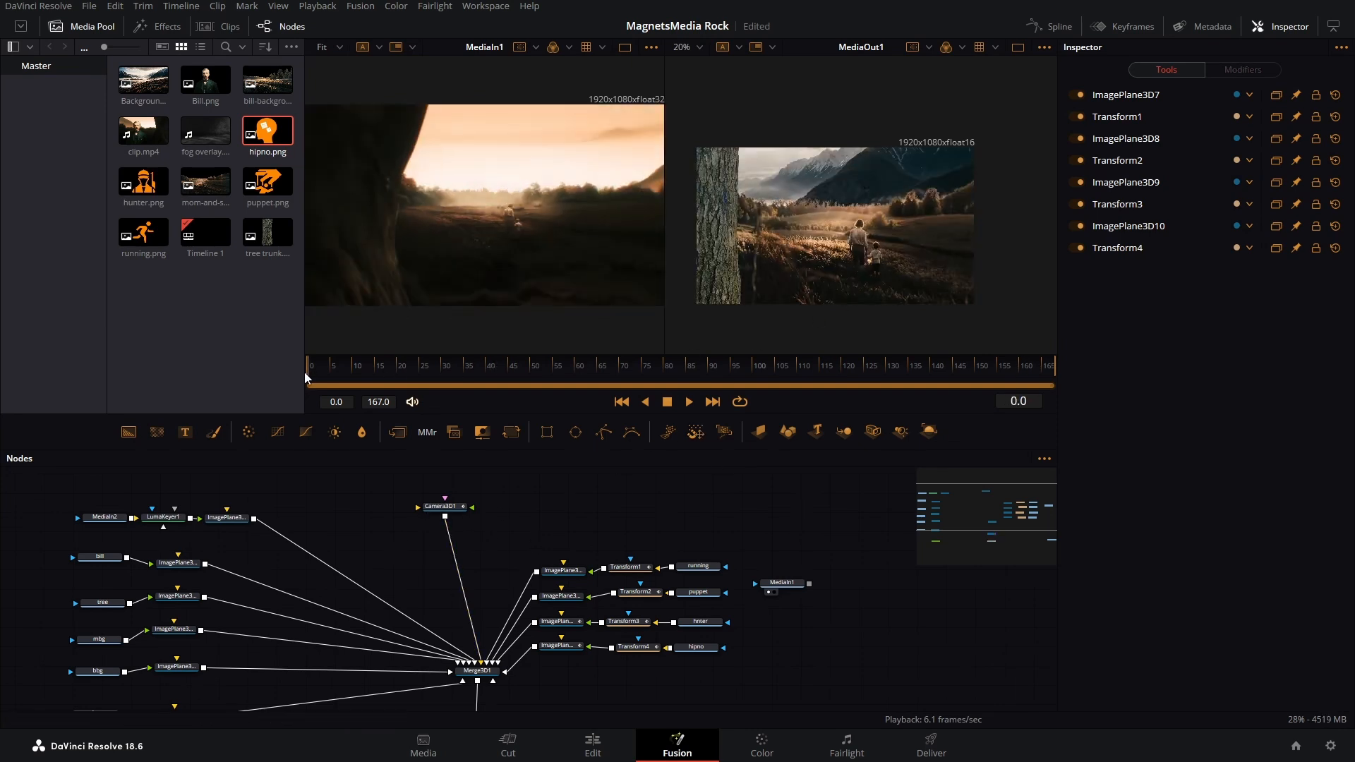
mouse_move(307, 377)
mouse_down()
mouse_move(1060, 400)
mouse_move(309, 383)
mouse_up()
Move the tree, mbg, bbg and bg nodes farther from their image planes to make room for correction nodes.
drag(255, 580, 462, 524)
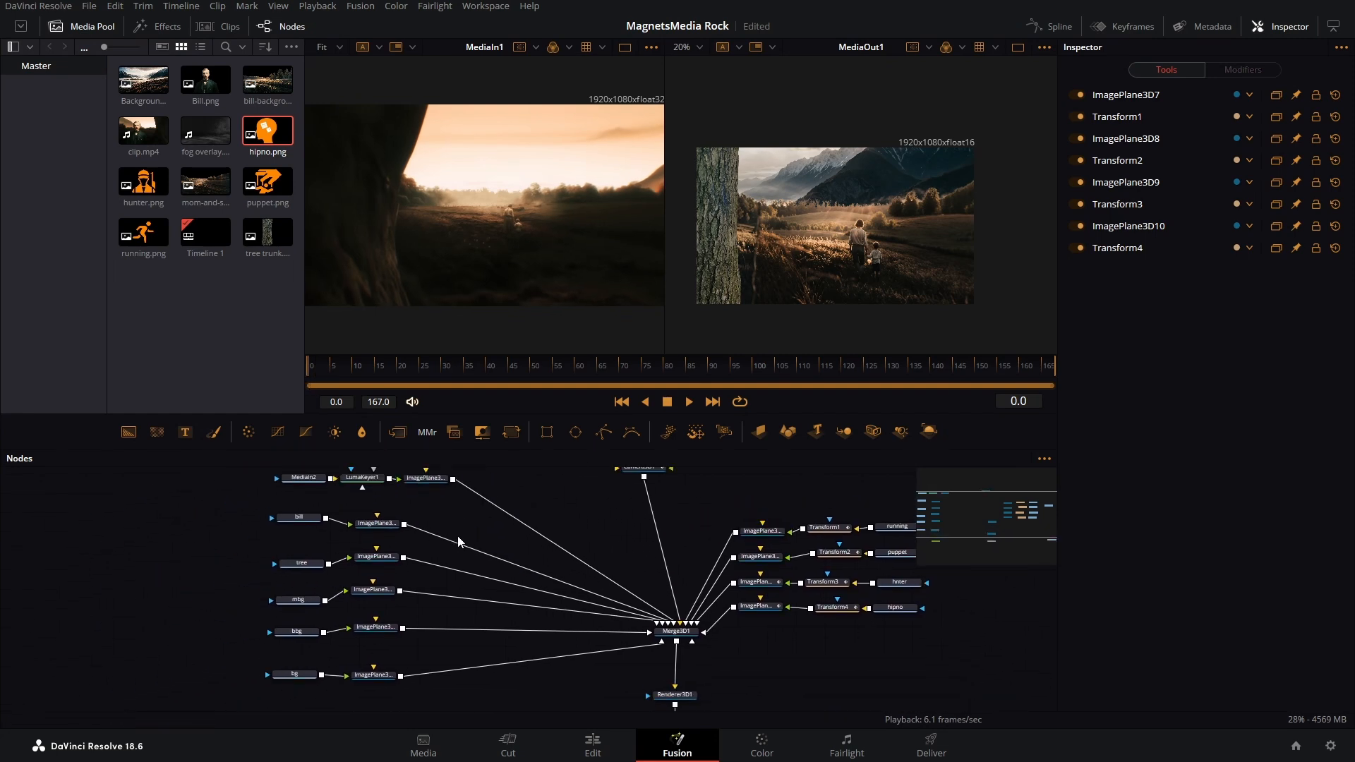
scroll(458, 536, down, 2)
scroll(438, 555, up, 3)
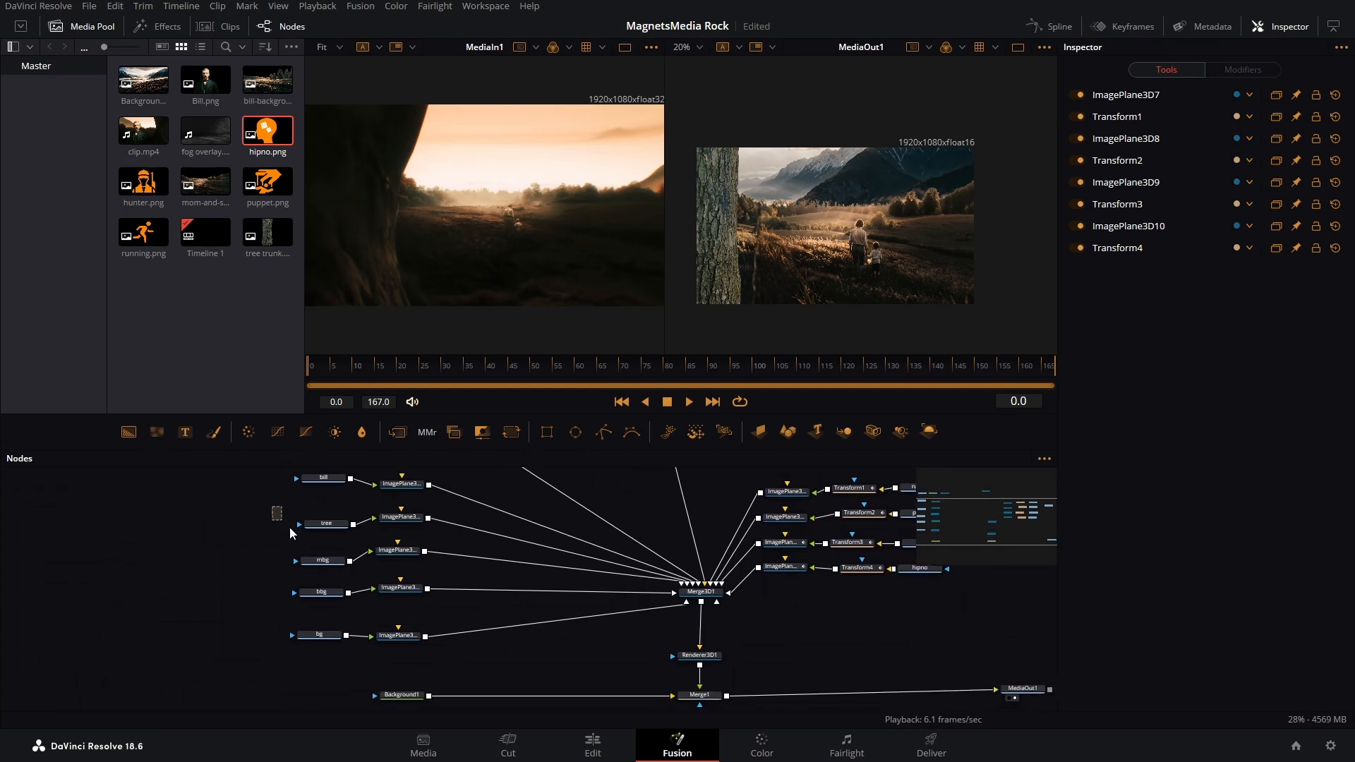
drag(289, 531, 236, 635)
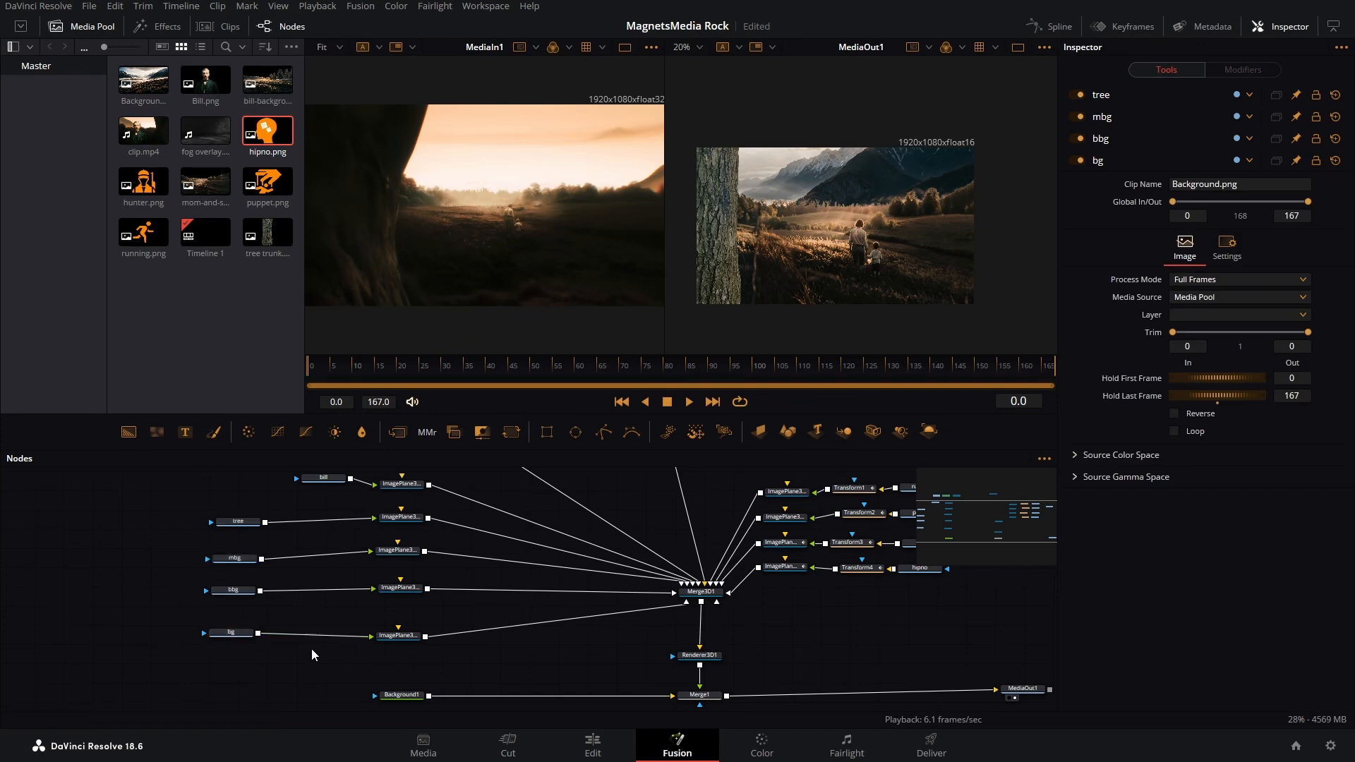
Add a Color Corrector after the bg node and tint it warm orange, with tint 0.0625 and strength 0.4592.
click(231, 633)
key(shift+space)
text(trans)
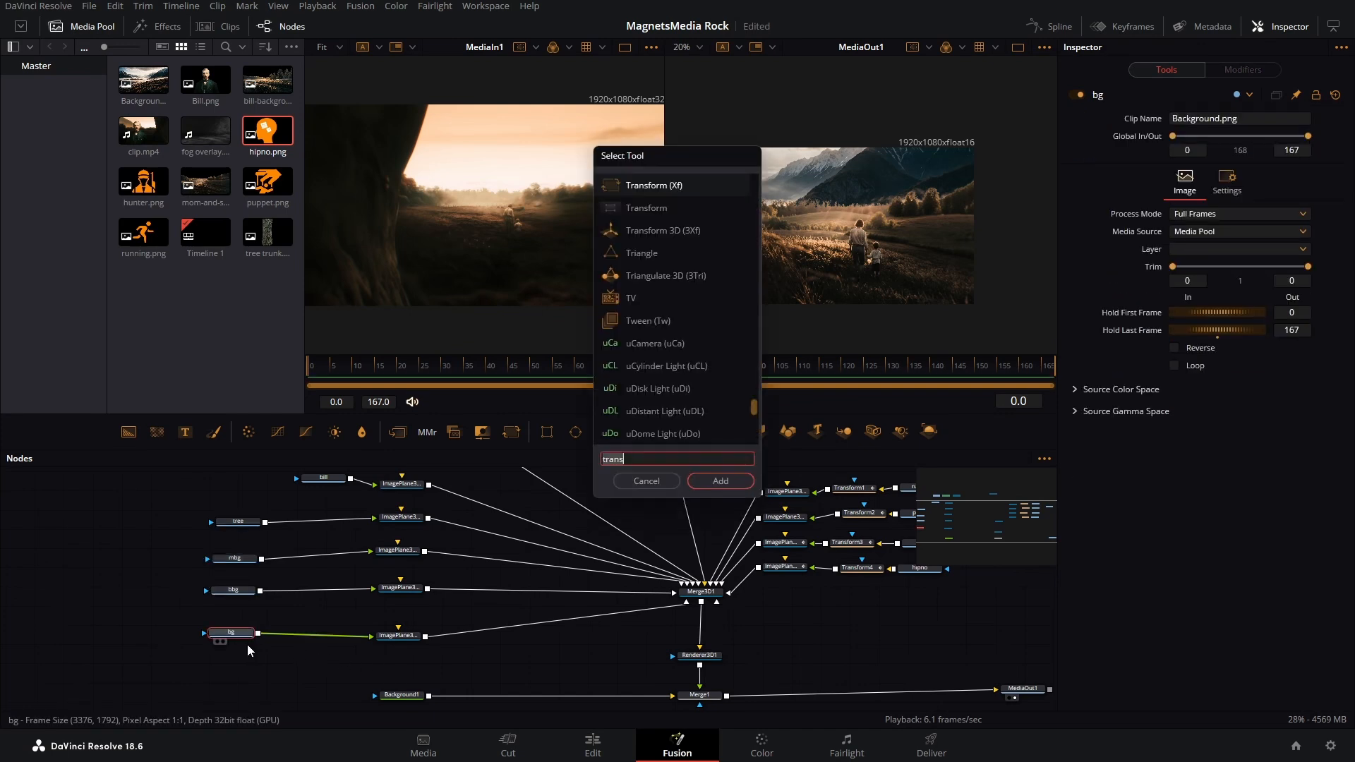
key(BackSpace)
key(BackSpace)
key(BackSpace)
key(BackSpace)
key(BackSpace)
text(colo)
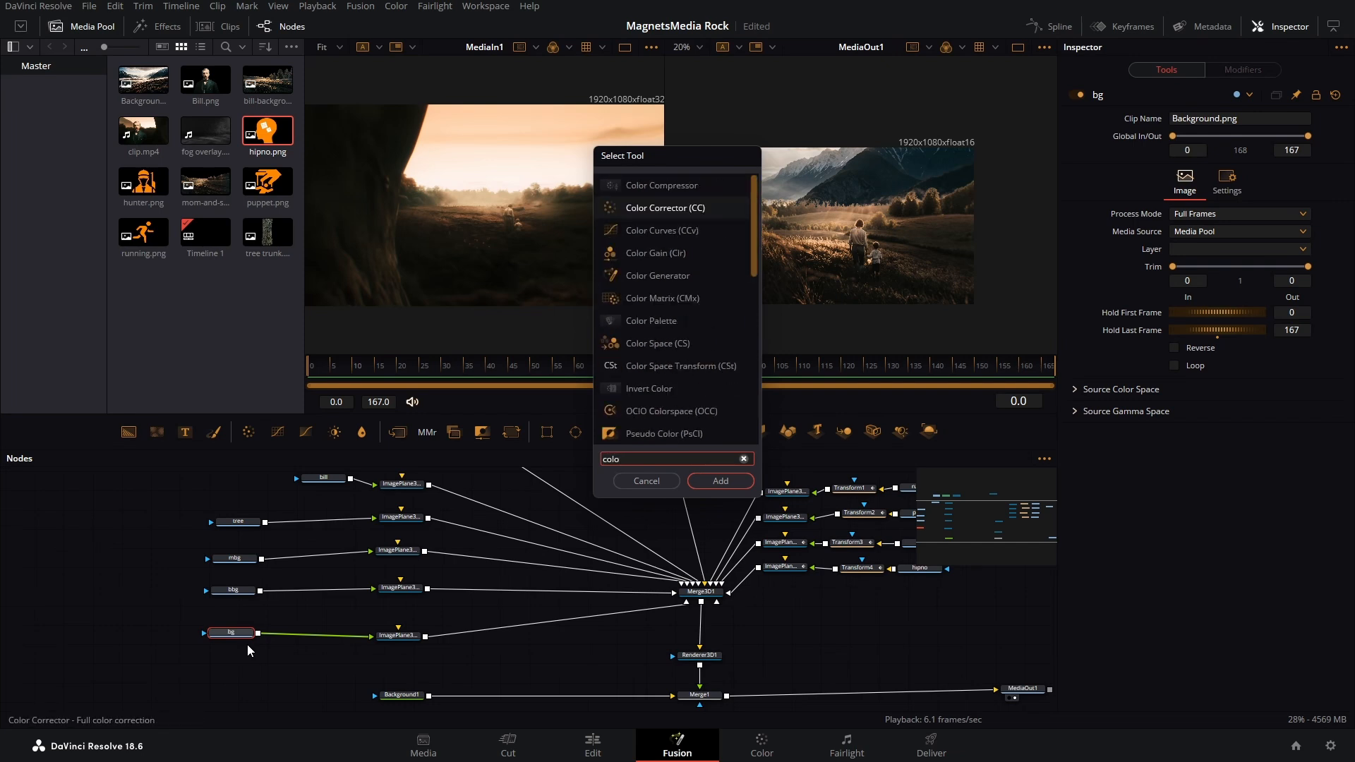
key(Return)
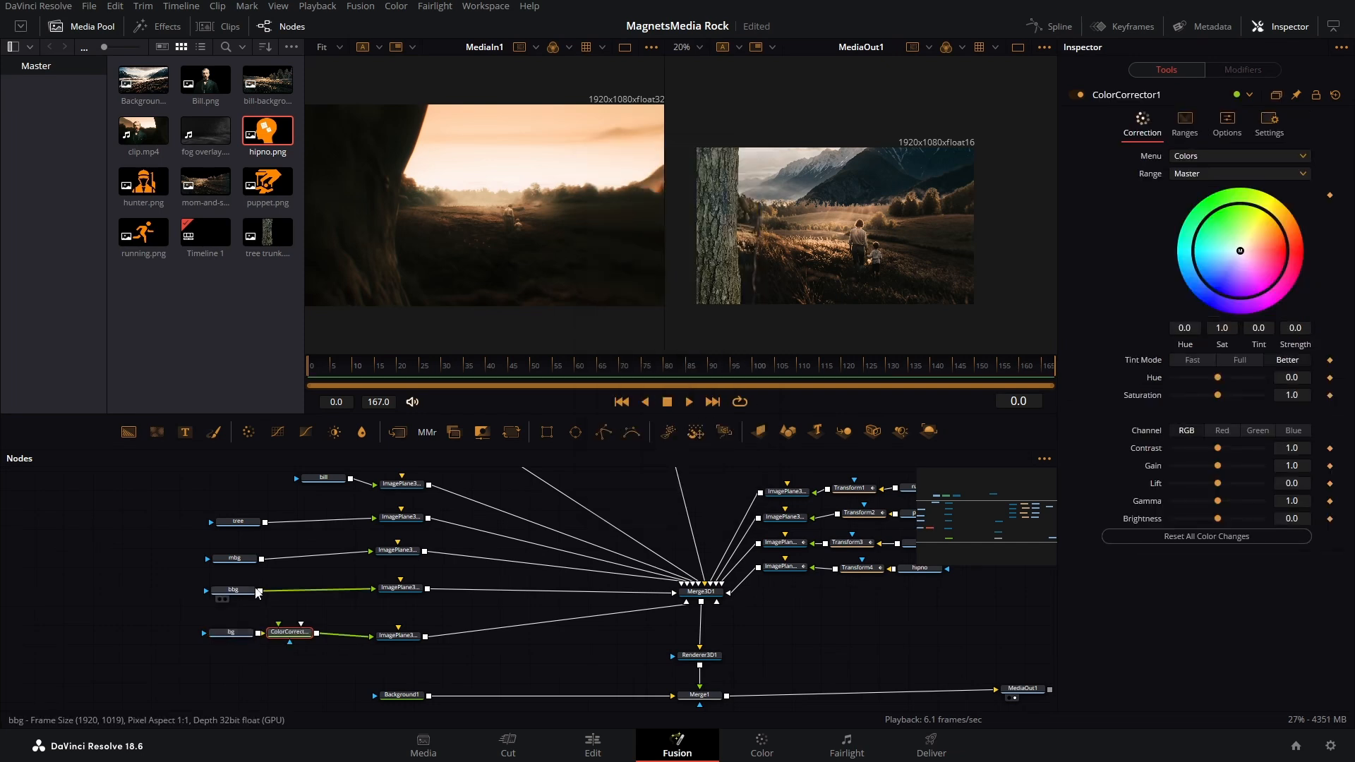
drag(1245, 252, 1269, 238)
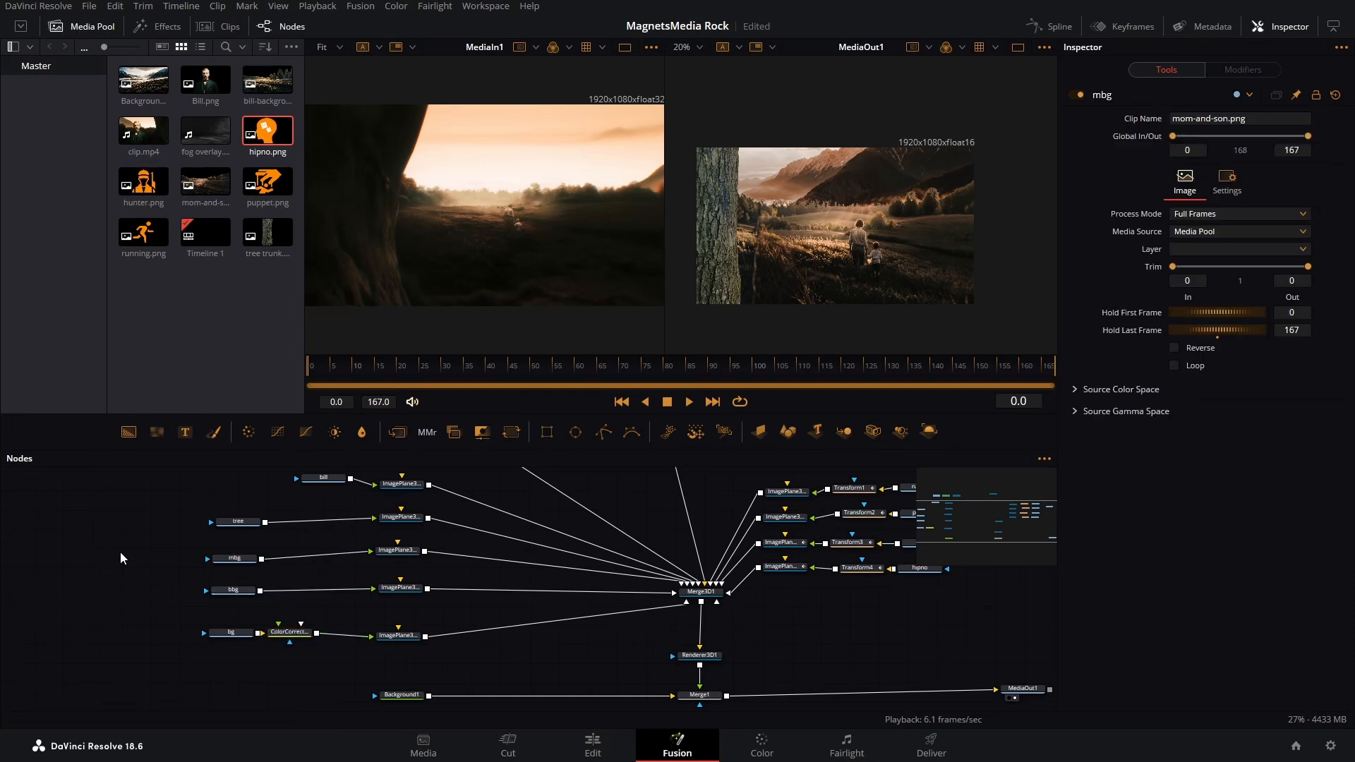
Insert a copy of the bg Color Corrector after mbg, and set its saturation to 0.61 and gain to 0.826.
key(ctrl+v)
drag(125, 562, 305, 575)
drag(329, 558, 329, 557)
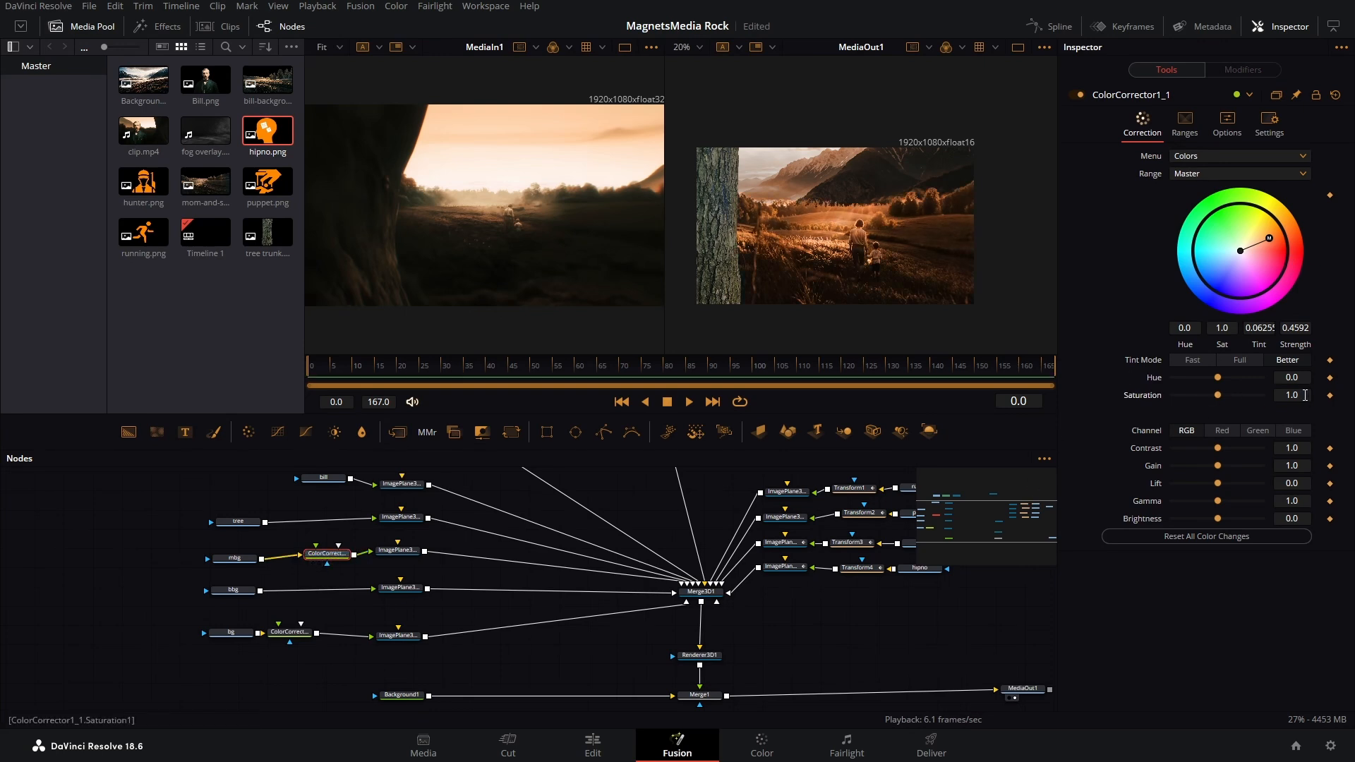
drag(1306, 396, 1086, 395)
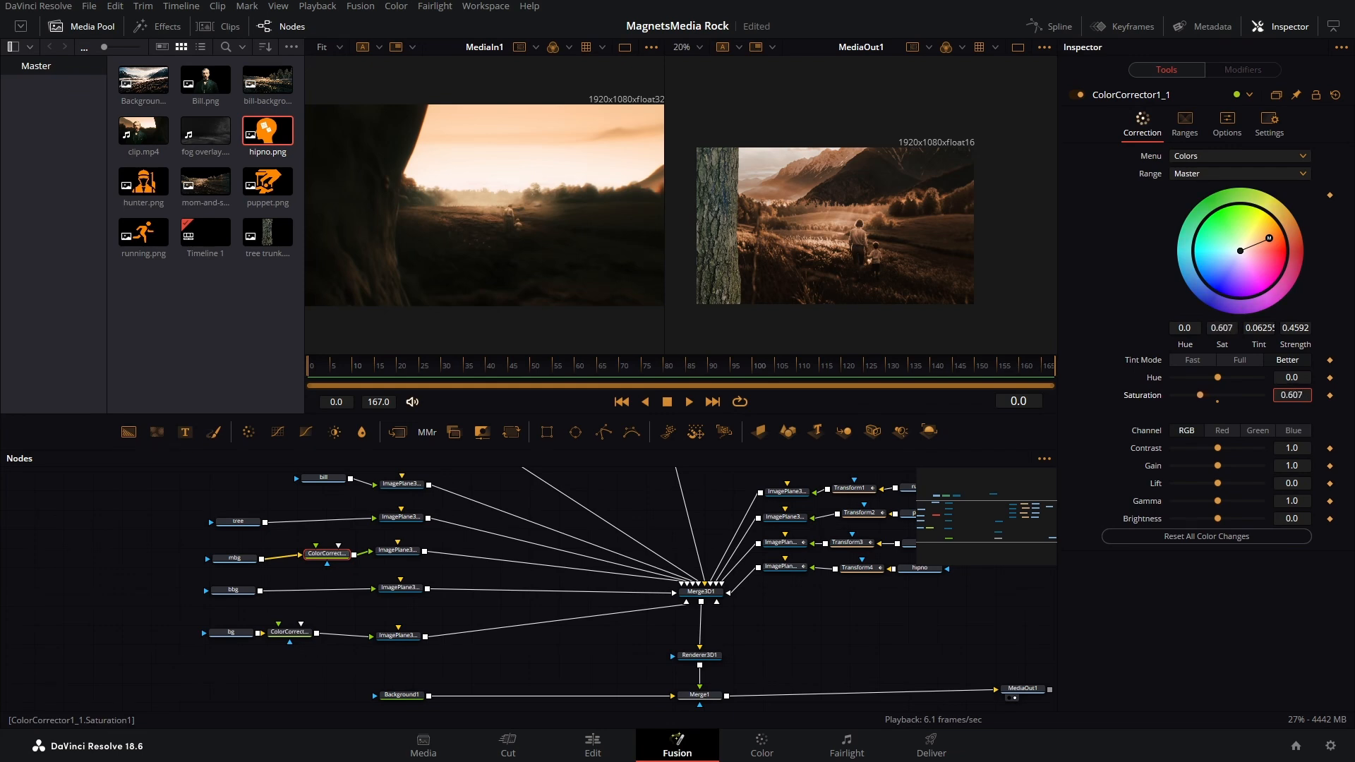
drag(1302, 395, 1303, 396)
drag(1295, 468, 1290, 467)
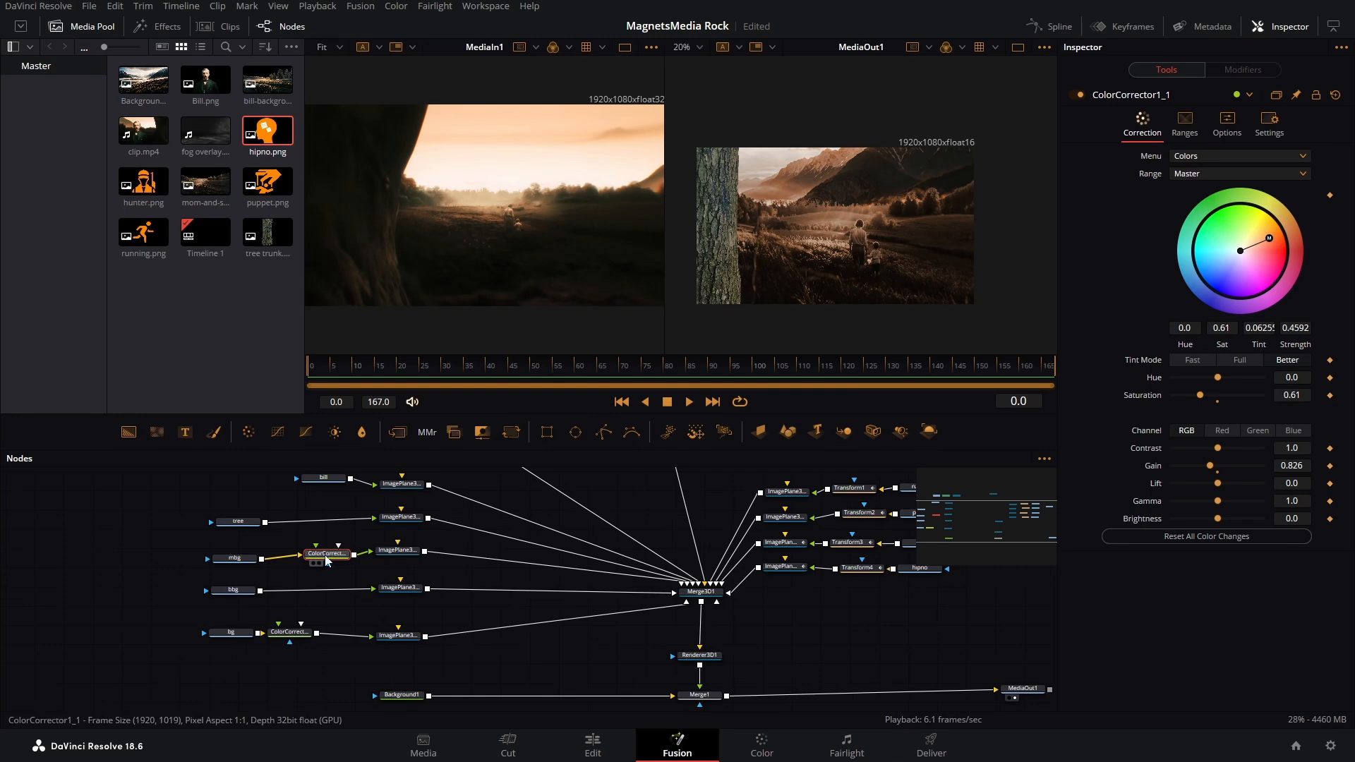
click(65, 510)
key(ctrl+v)
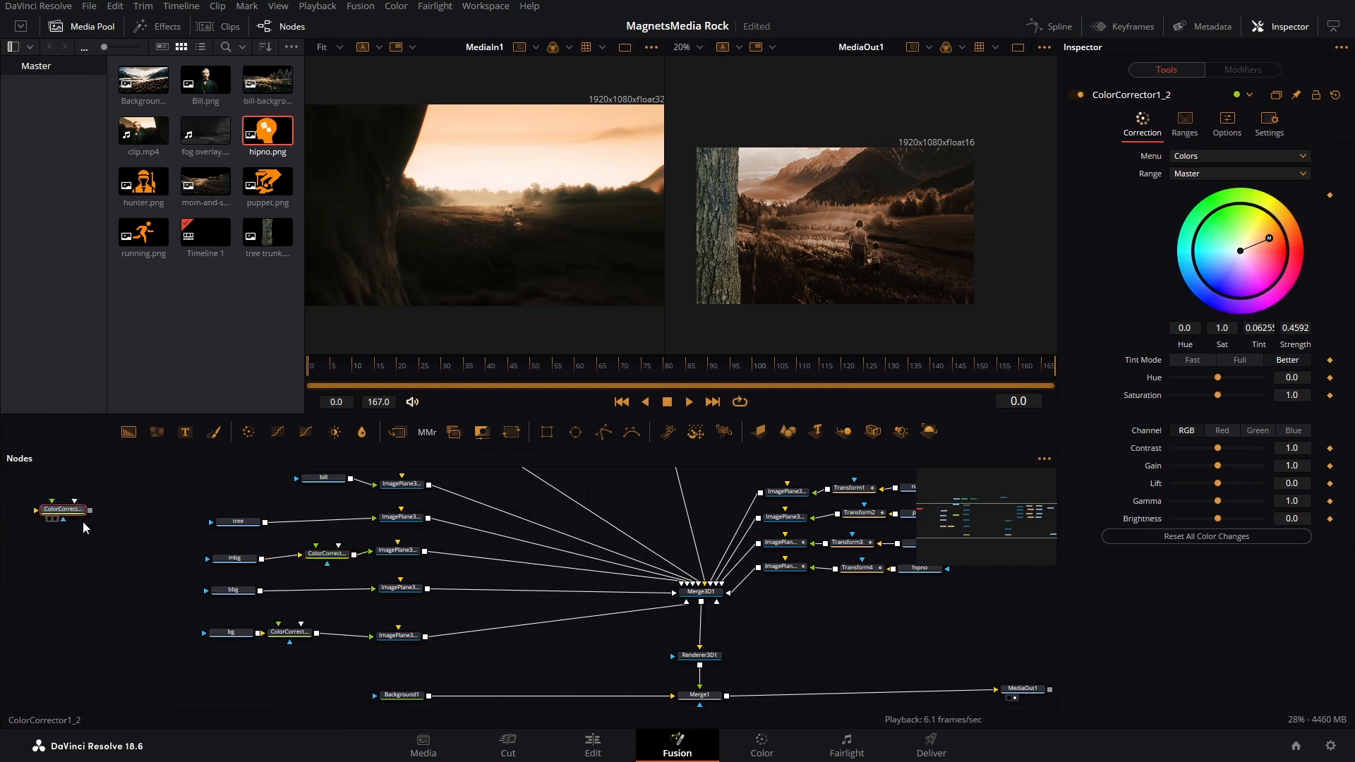
drag(74, 515, 329, 524)
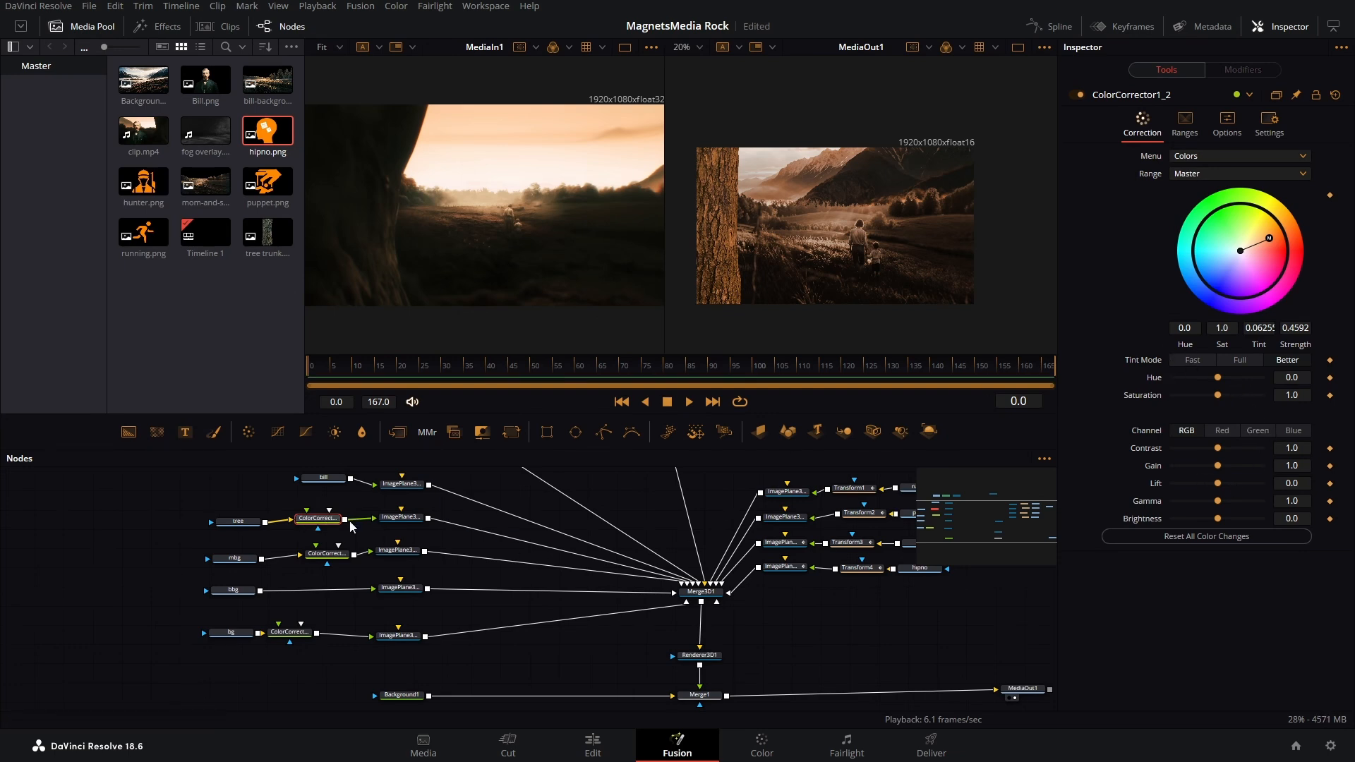
key(Delete)
Insert a copy of mbg's Color Corrector after tree, set gamma 0.45, hue 0.1 and saturation 0.27, and move to frame 67.
click(331, 554)
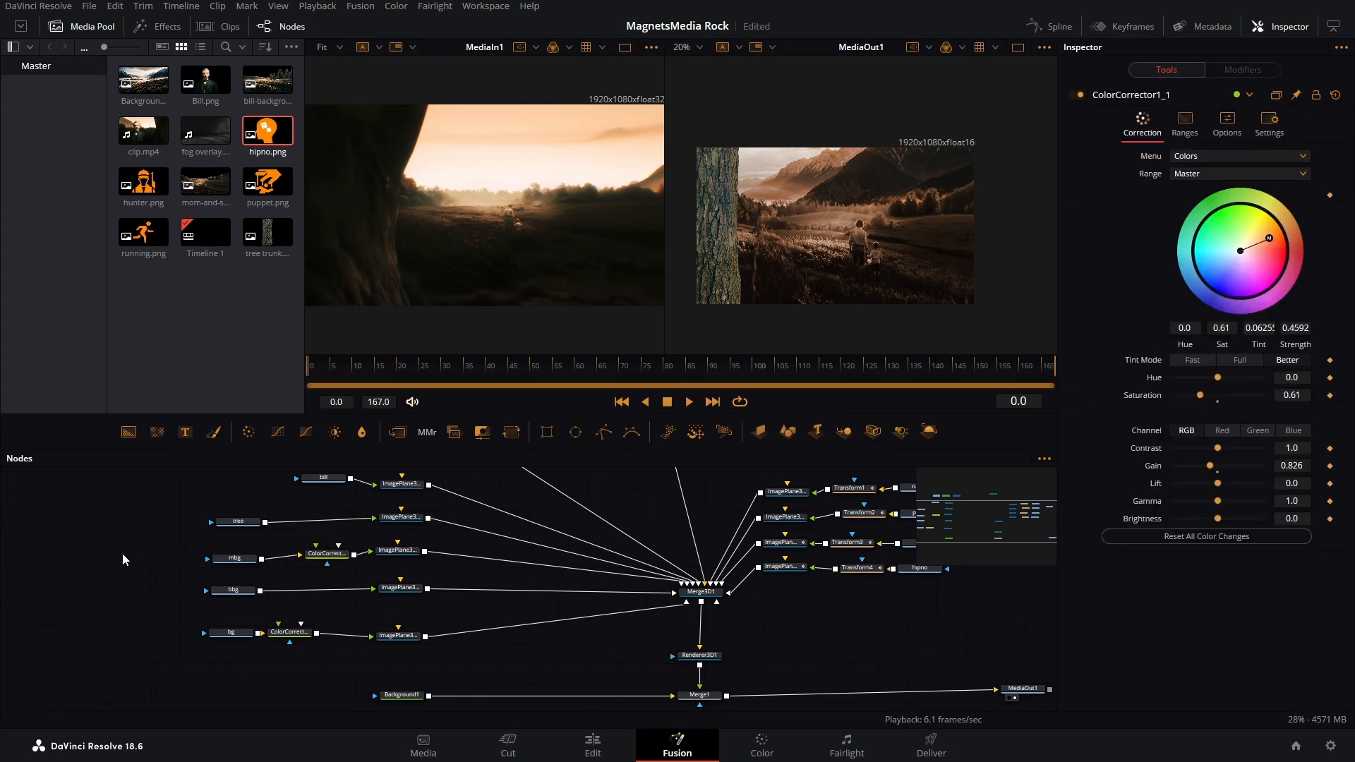
key(ctrl+v)
drag(124, 551, 332, 526)
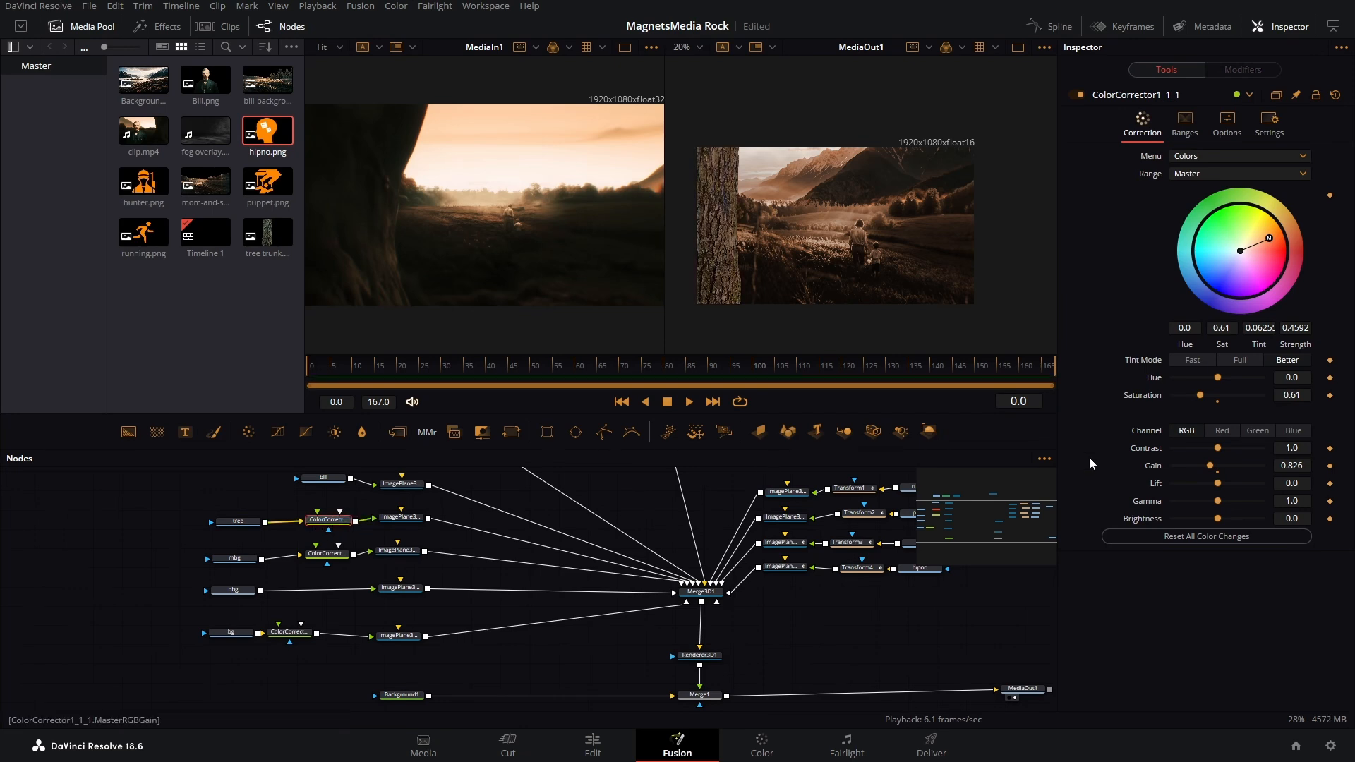
drag(1220, 489, 1200, 508)
double_click(1152, 487)
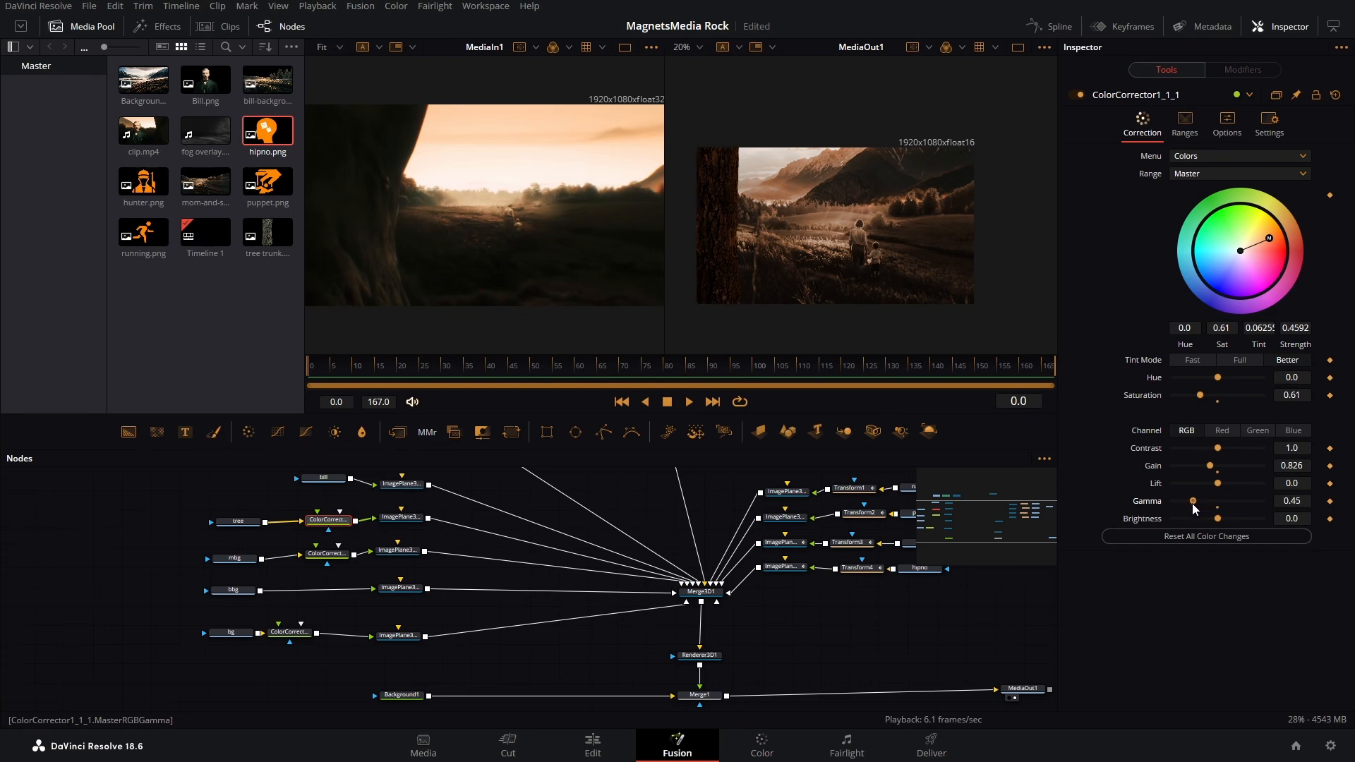
drag(1216, 379, 1185, 403)
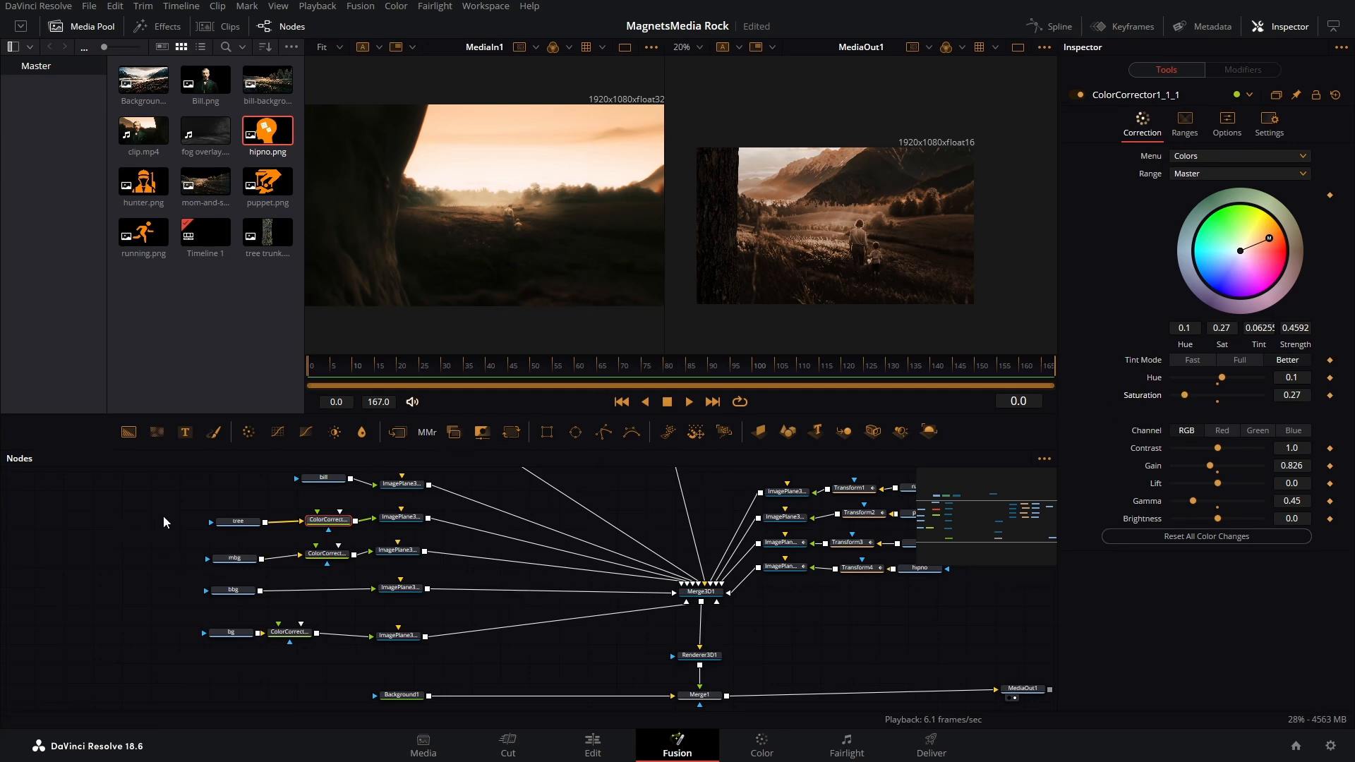
mouse_move(605, 373)
mouse_down()
mouse_move(446, 374)
mouse_move(620, 378)
mouse_move(497, 387)
mouse_move(606, 379)
mouse_up()
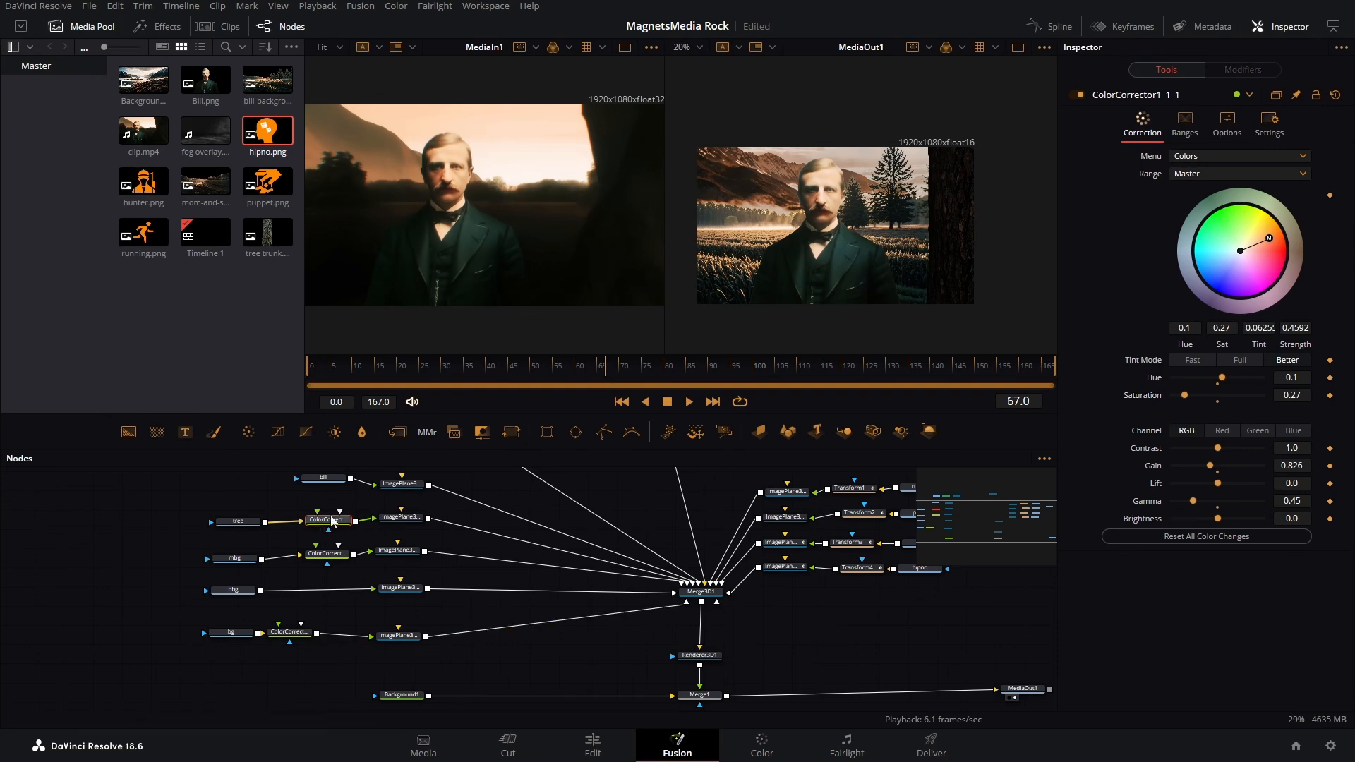
key(ctrl+c)
key(ctrl+v)
drag(159, 587, 328, 595)
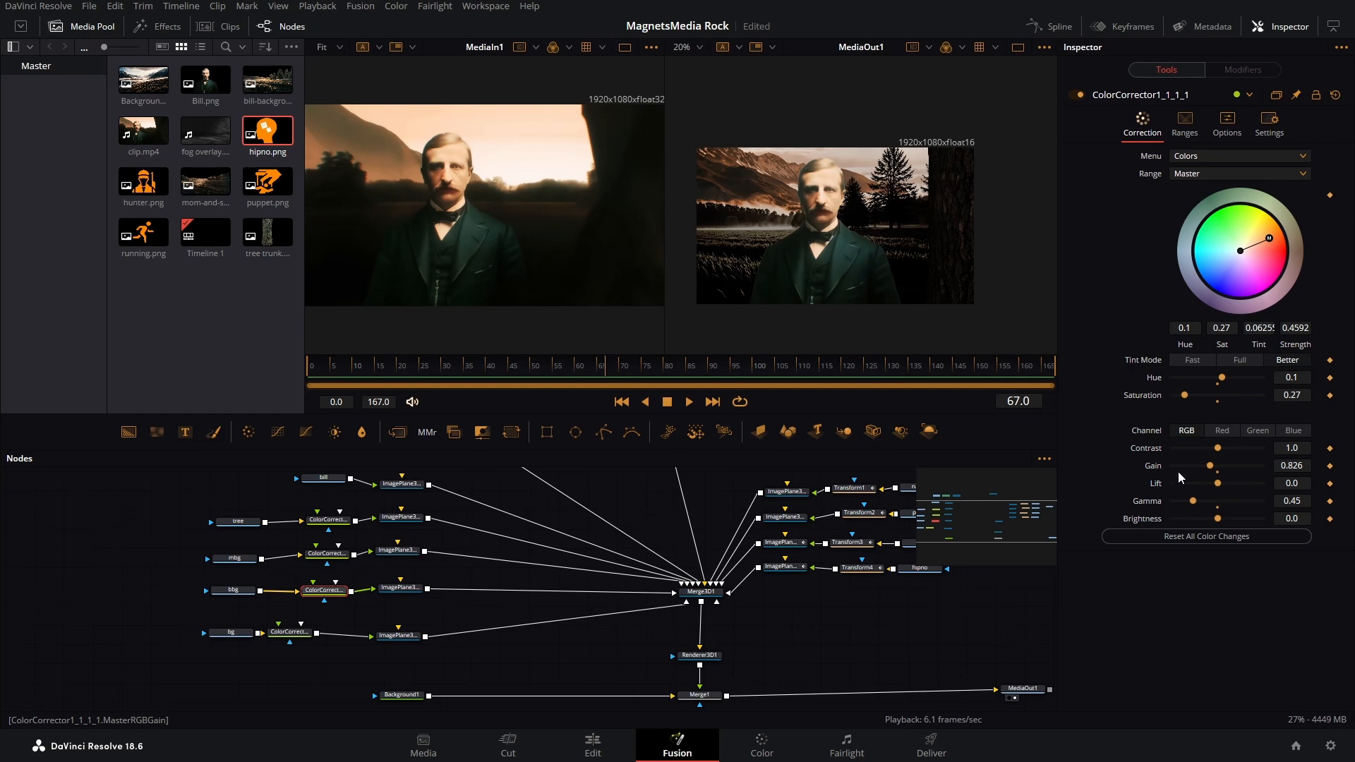
key(Delete)
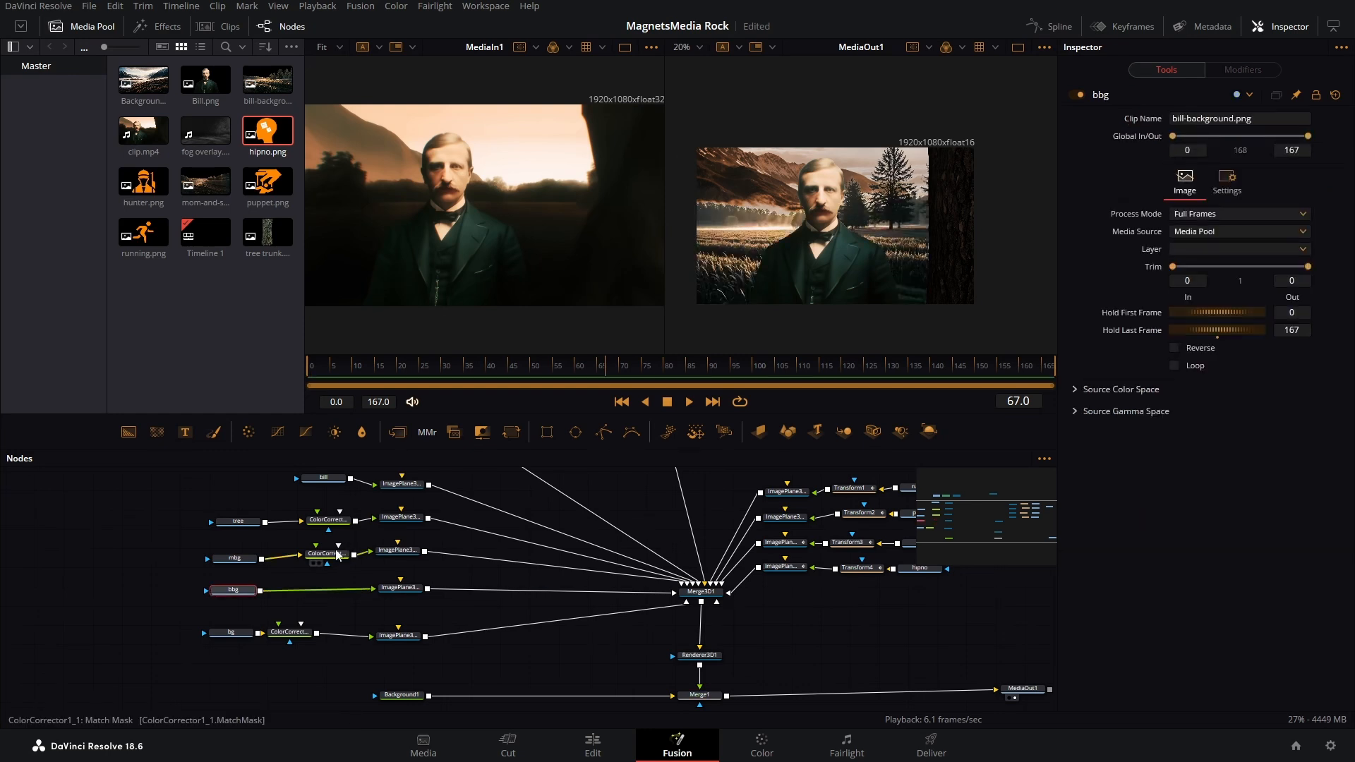
Insert a copy of mbg's Color Corrector between bbg and its image plane, and set its gamma to 0.77.
click(340, 560)
key(ctrl+c)
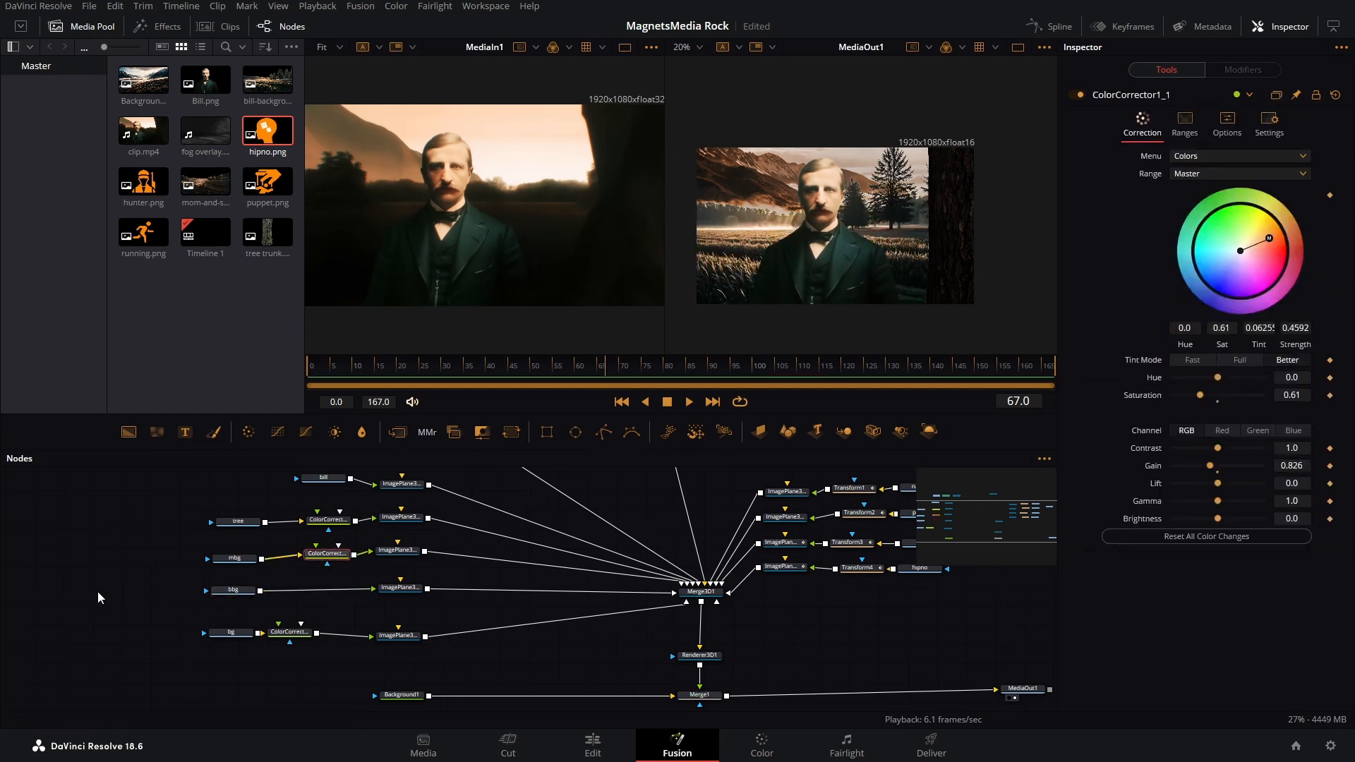
key(ctrl+v)
drag(97, 592, 321, 595)
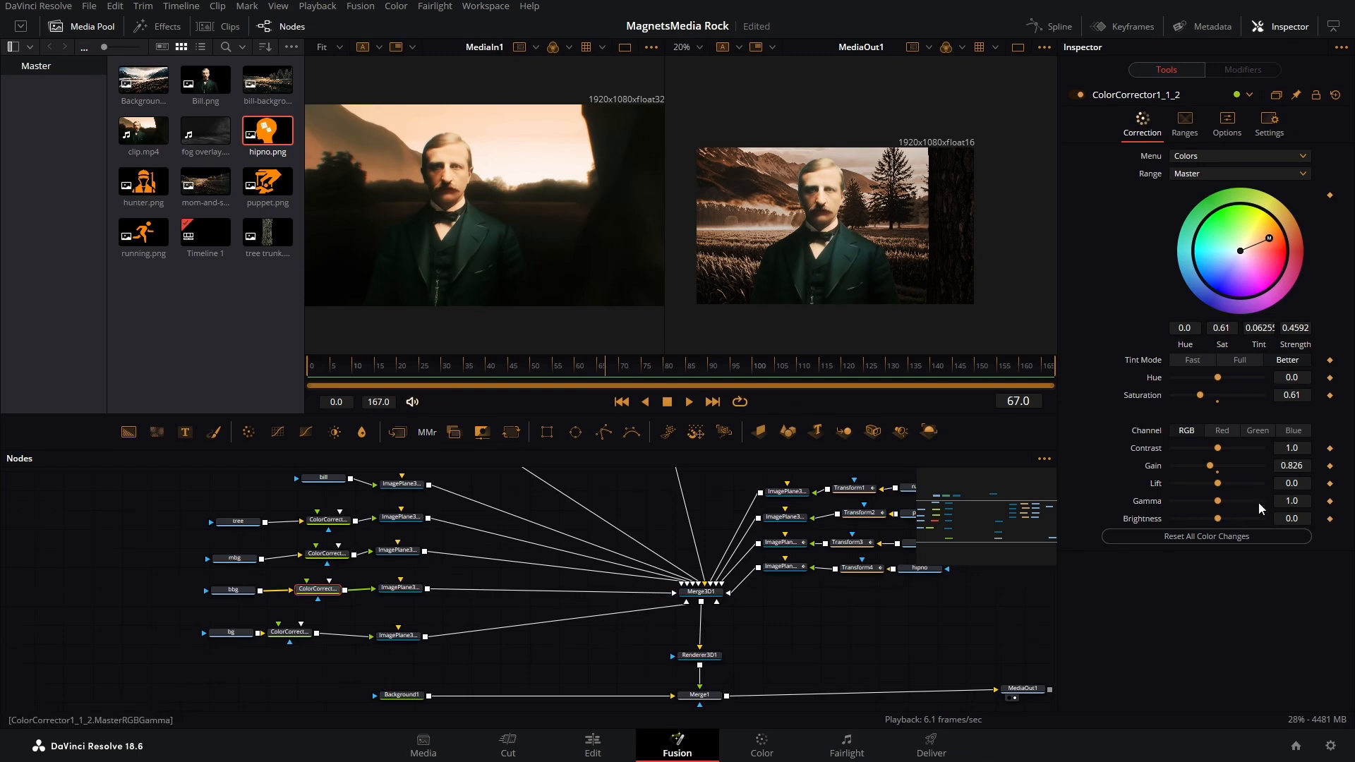
drag(1218, 501, 1207, 502)
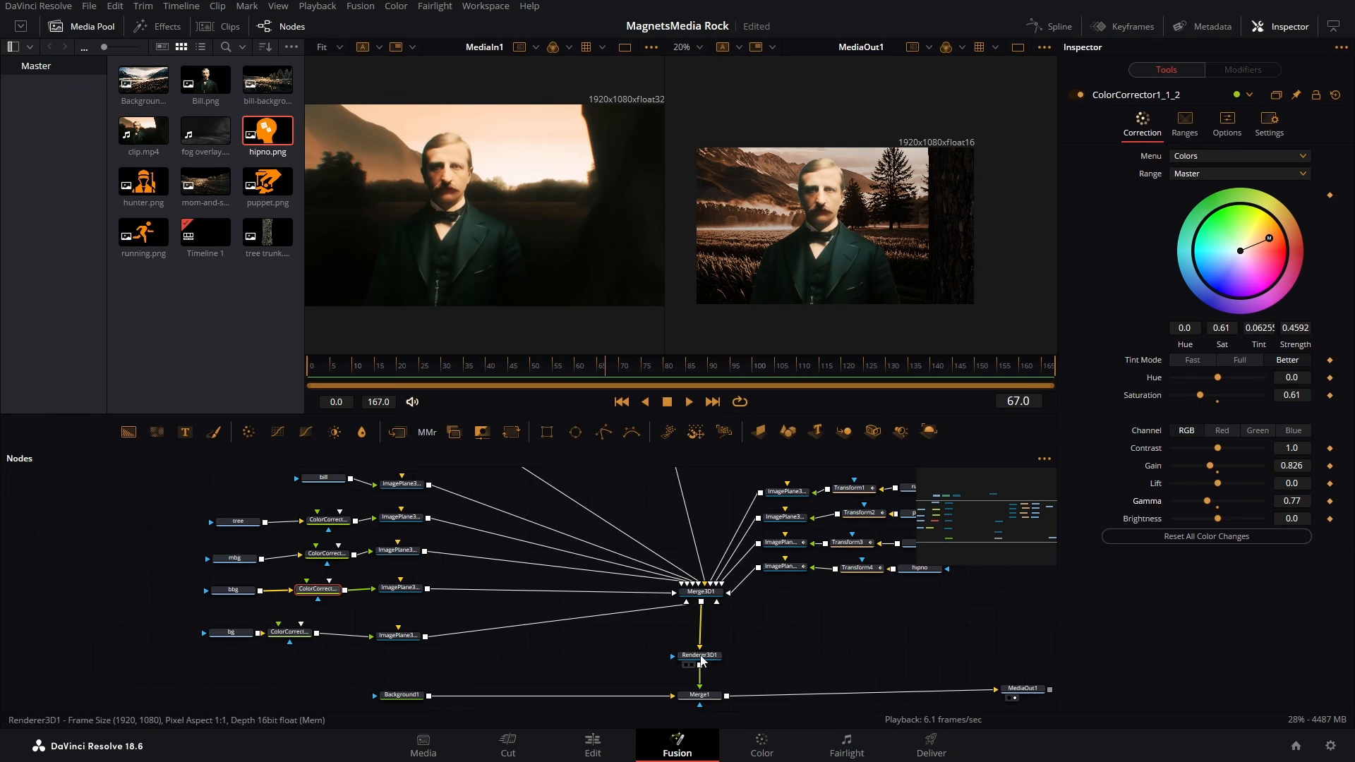
Add a Soft Glow between Merge1 and MediaOut1 and reduce its gain for a subtler glow.
drag(700, 657, 701, 640)
click(700, 696)
scroll(700, 697, down, 1)
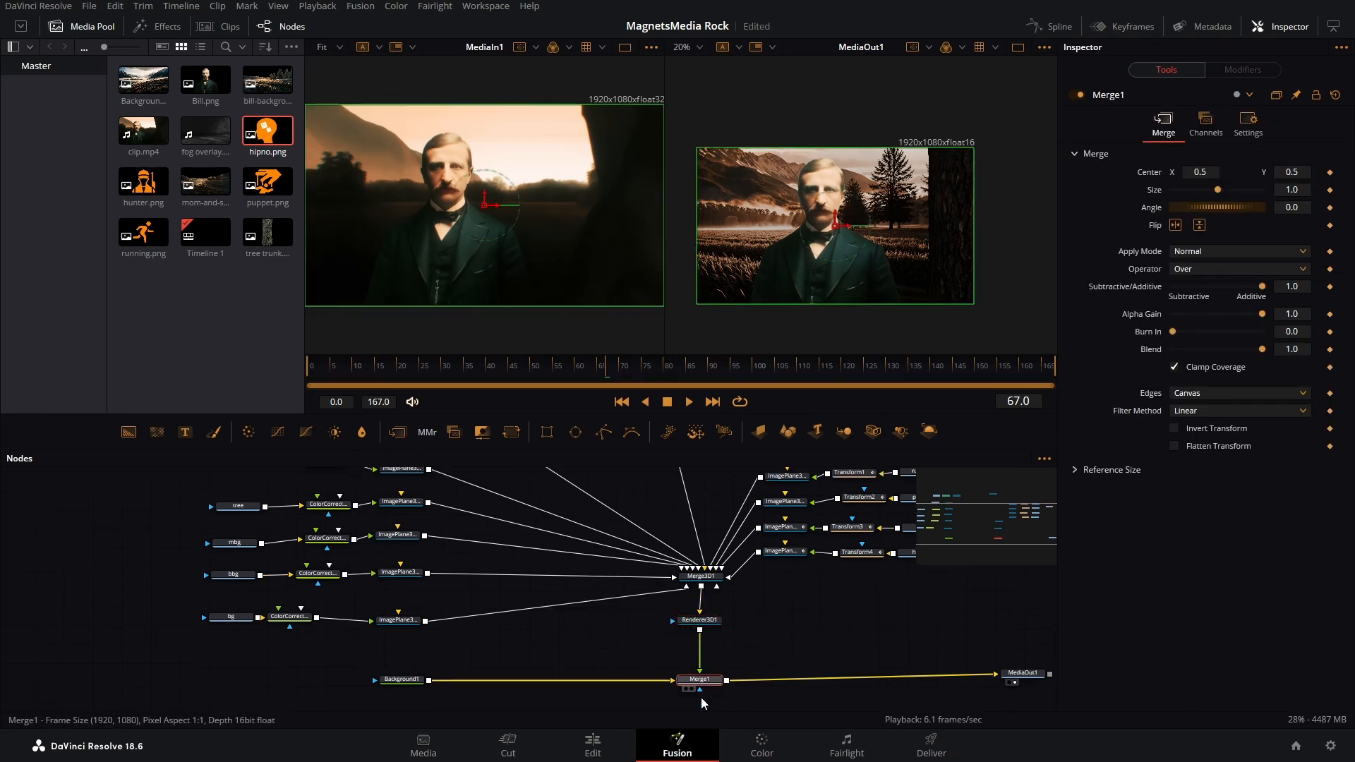
key(shift+space)
text(colo)
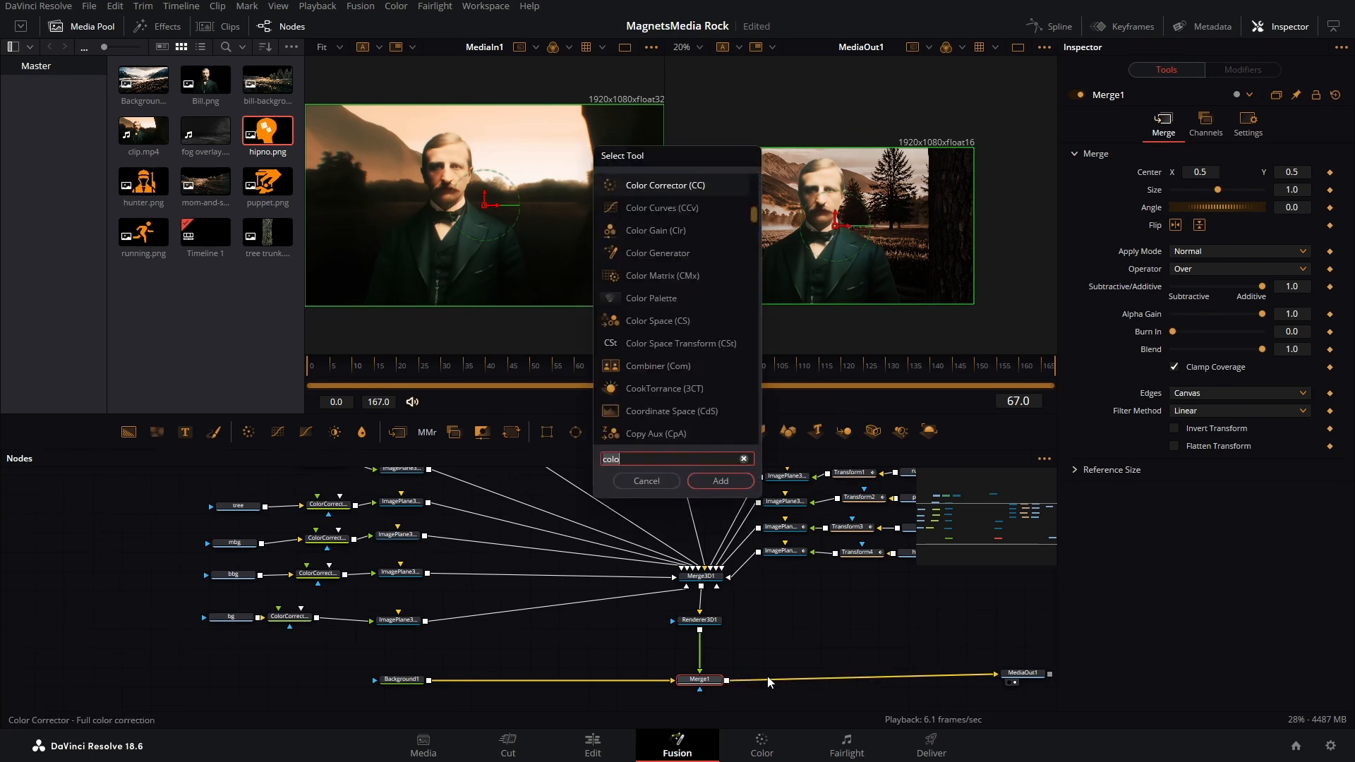
key(BackSpace)
key(BackSpace)
key(BackSpace)
key(BackSpace)
text(soft)
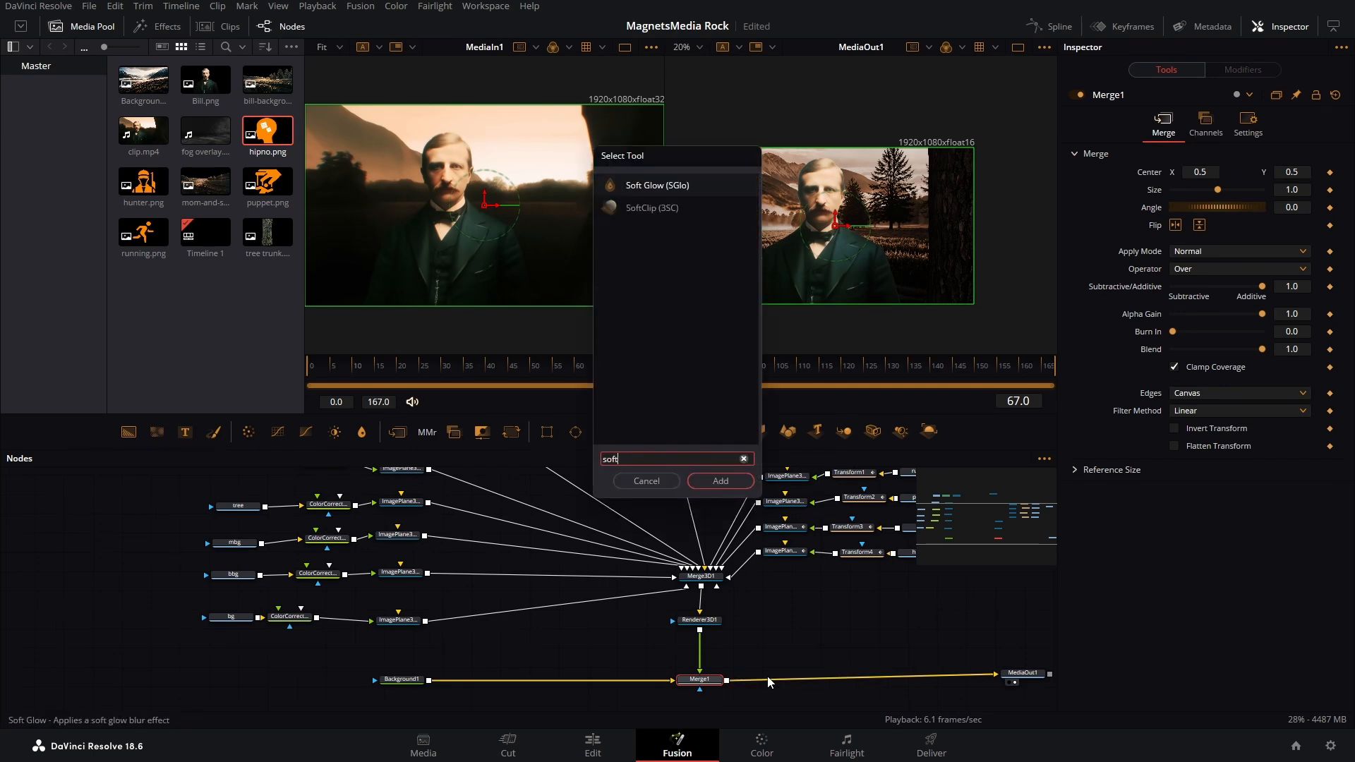
key(Return)
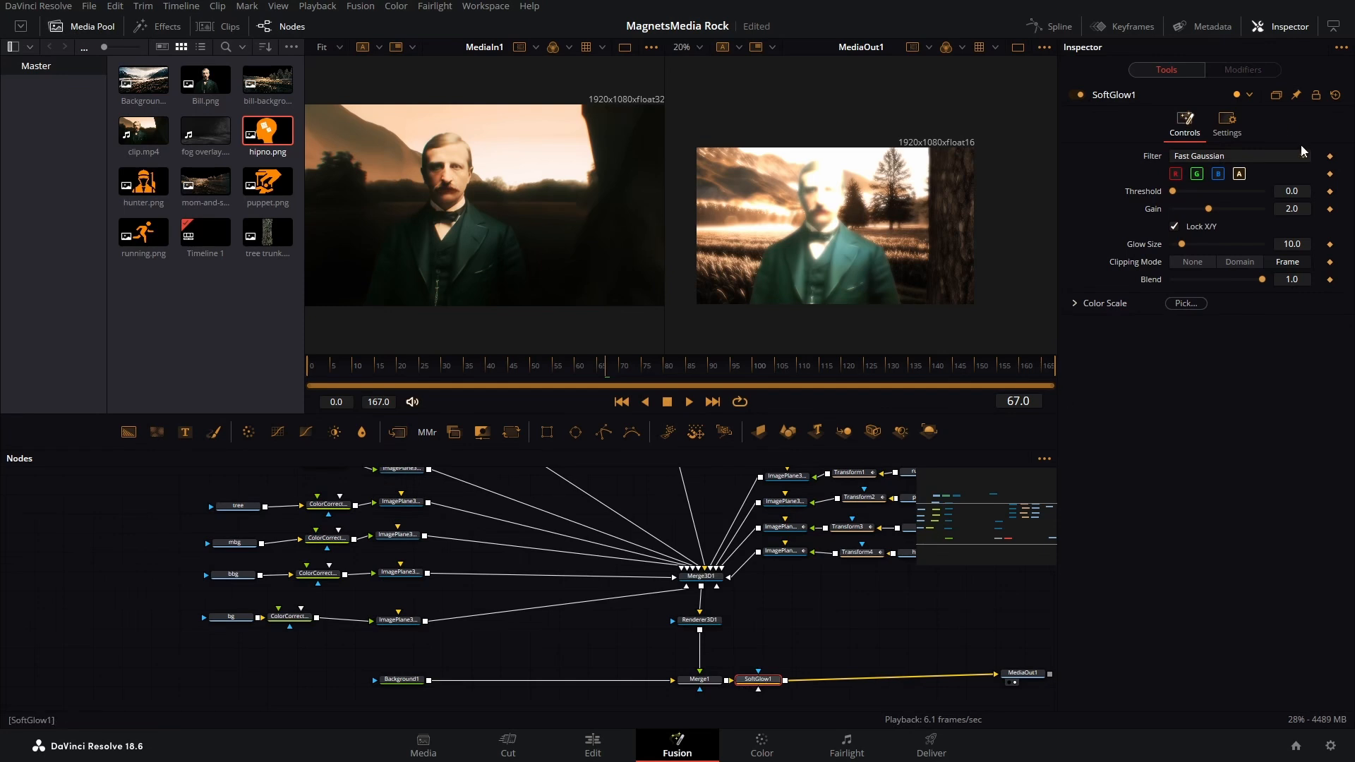
drag(1208, 209, 1189, 250)
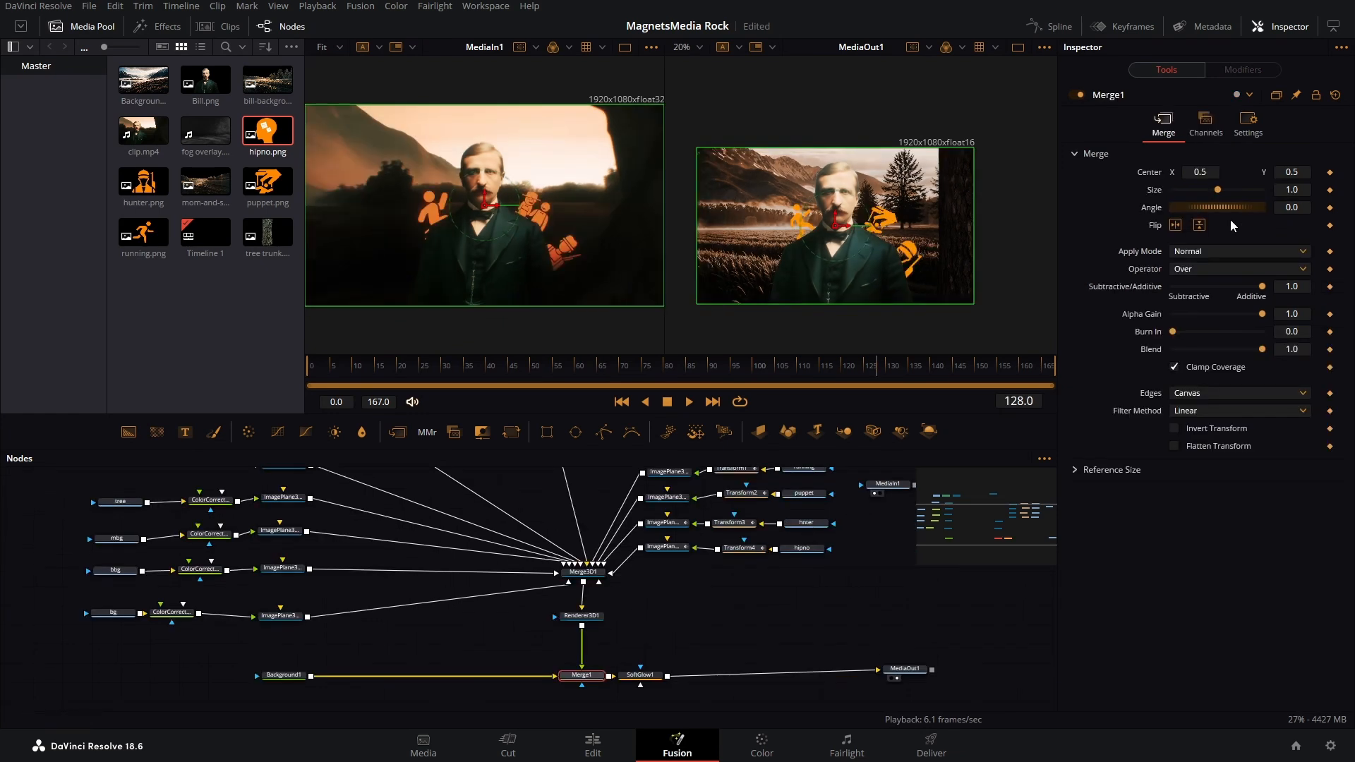
Enable motion blur on Merge1 with a shutter angle of 360, and scrub the timeline to check the blur.
click(1254, 123)
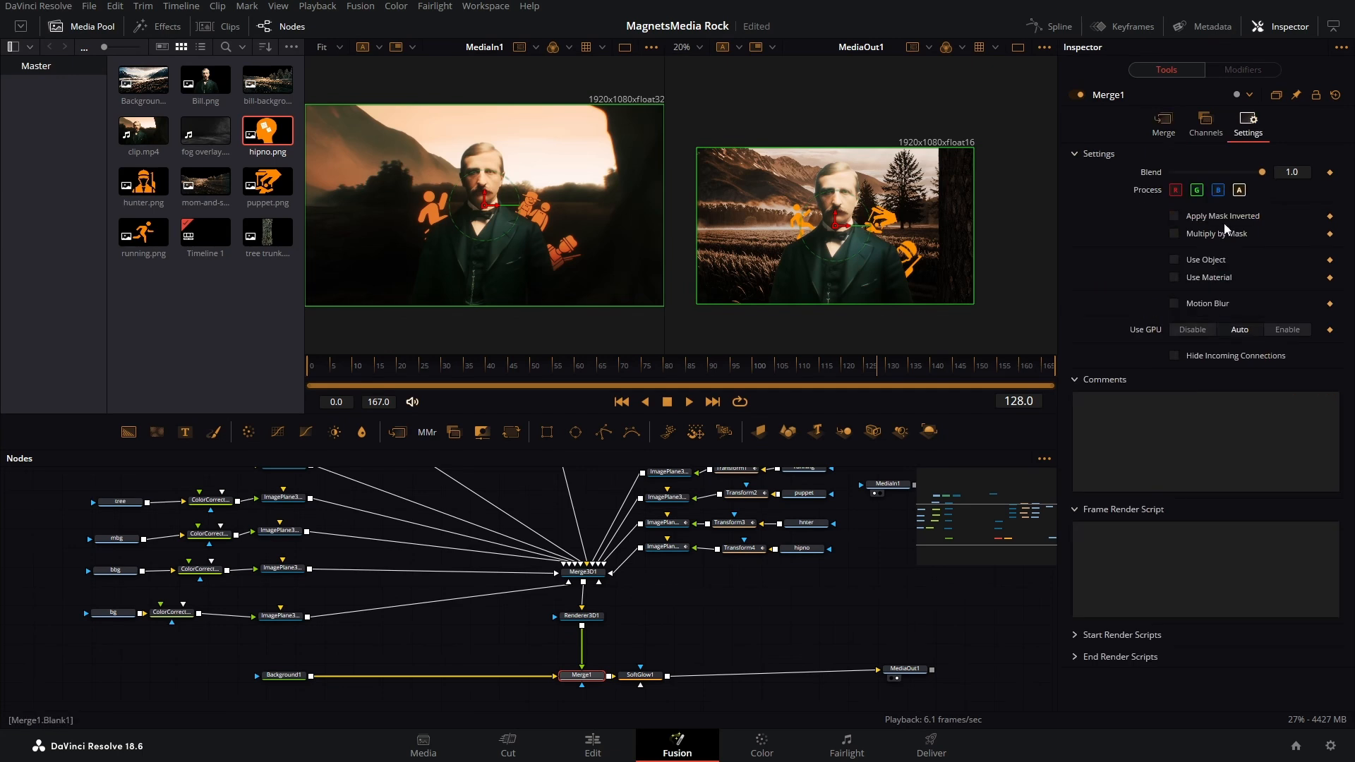
click(1175, 303)
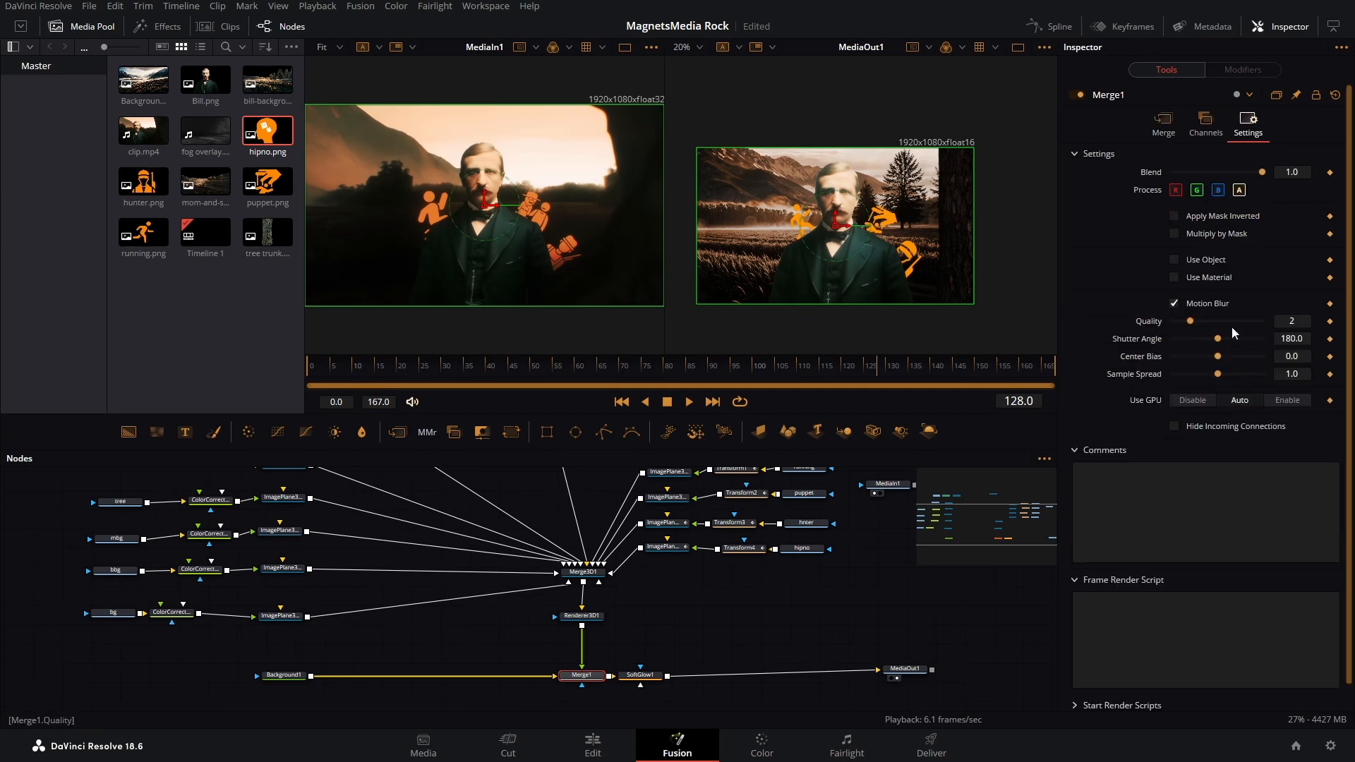
double_click(1291, 339)
text(360)
key(Return)
click(594, 367)
drag(594, 371, 557, 387)
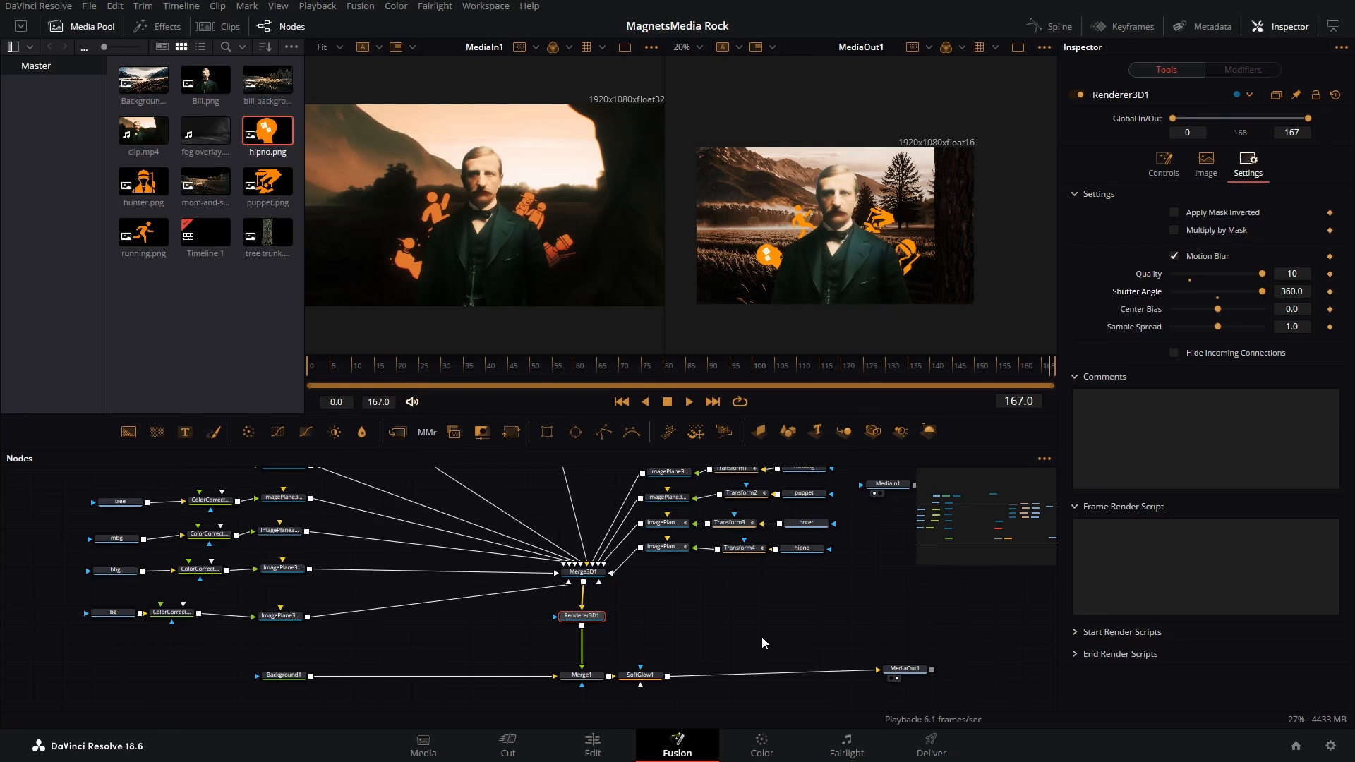